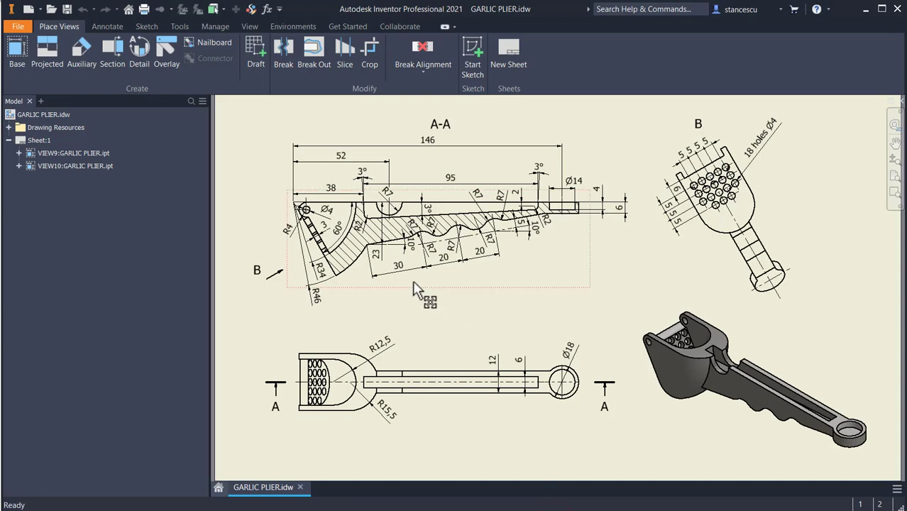
Examine the dimensions of section A-A and the other views in the garlic plier drawing
scroll(415, 288, up, 5)
mouse_move(481, 276)
middle_down()
mouse_move(610, 289)
mouse_move(620, 205)
middle_up()
middle_drag(455, 234, 422, 336)
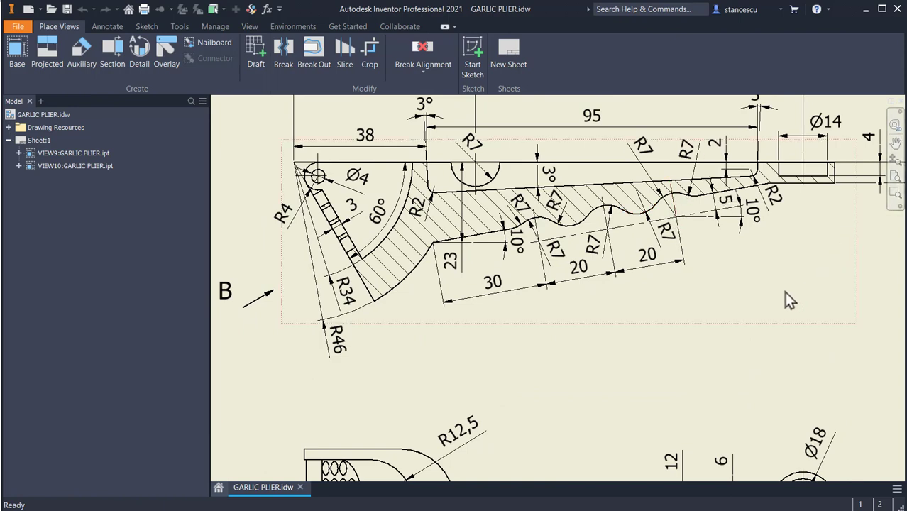
scroll(738, 314, down, 4)
middle_drag(743, 329, 527, 286)
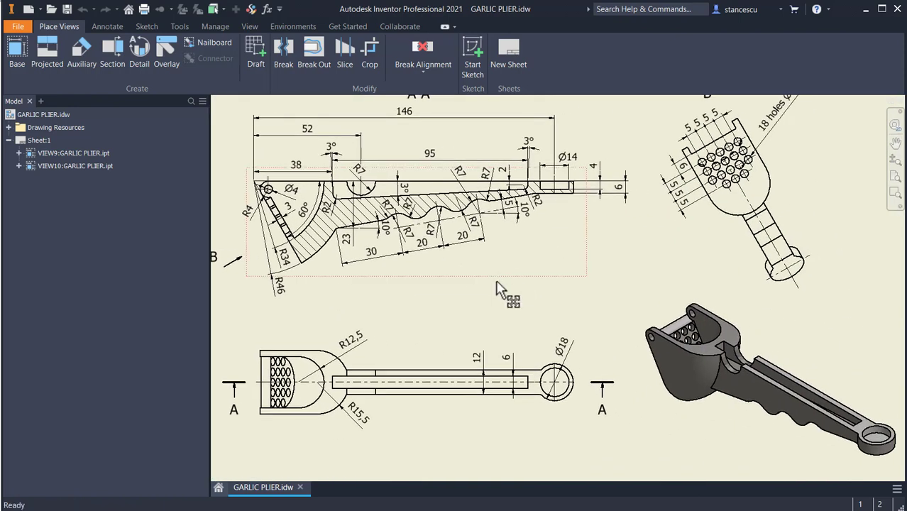
key(Home)
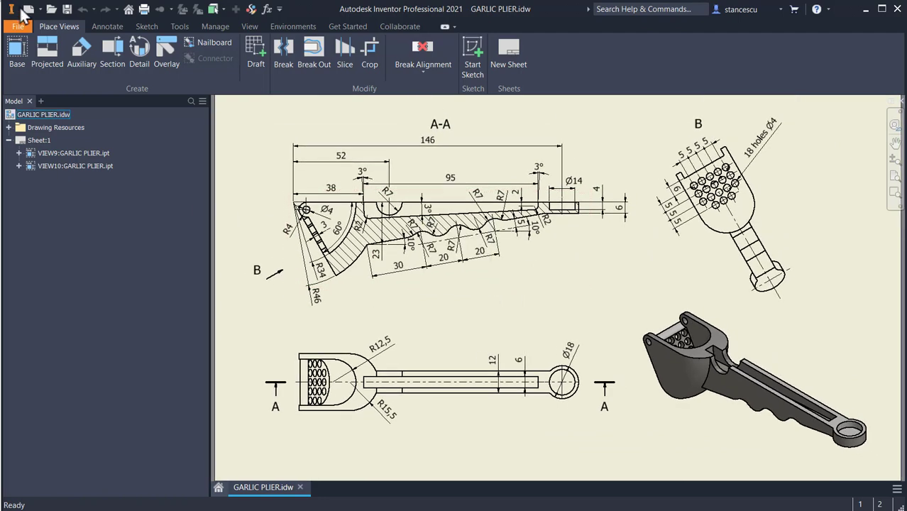
Create a new part from the metric Standard (mm).ipt template and start a sketch on the horizontal XZ plane, rotated so X points right
click(27, 9)
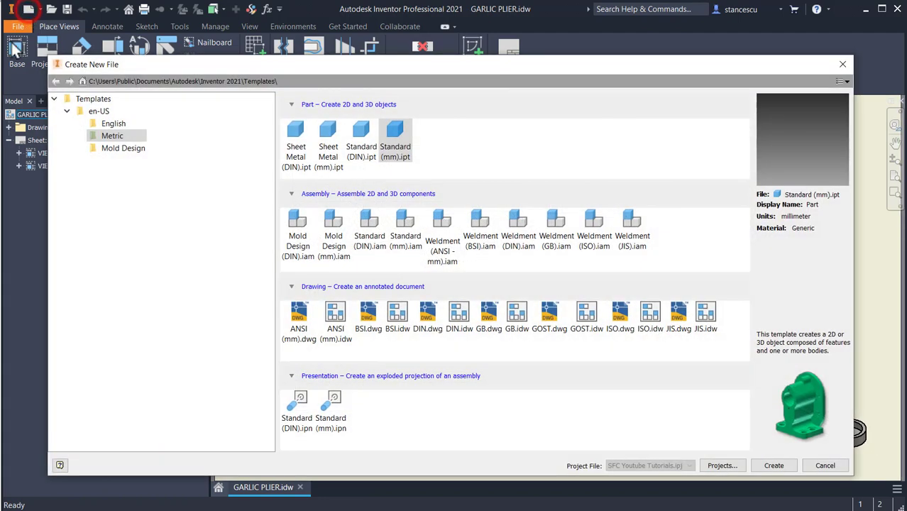
double_click(395, 131)
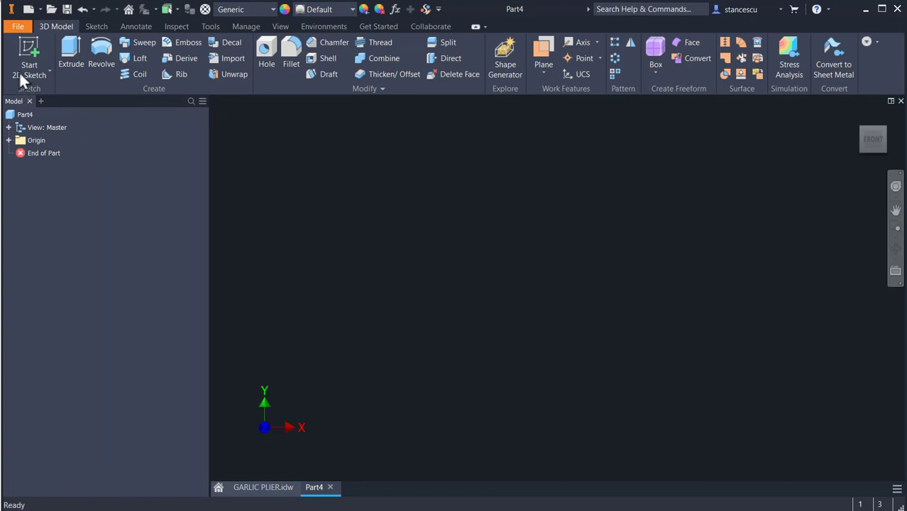
click(33, 46)
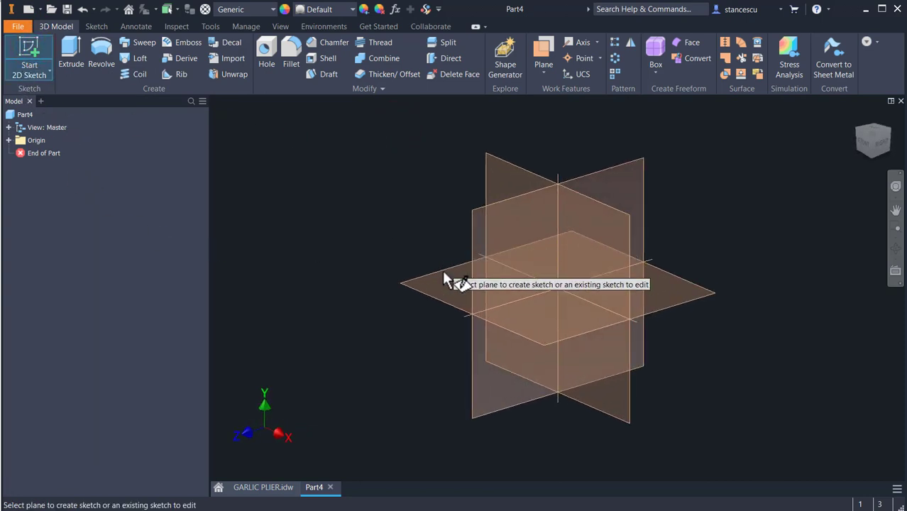
click(448, 276)
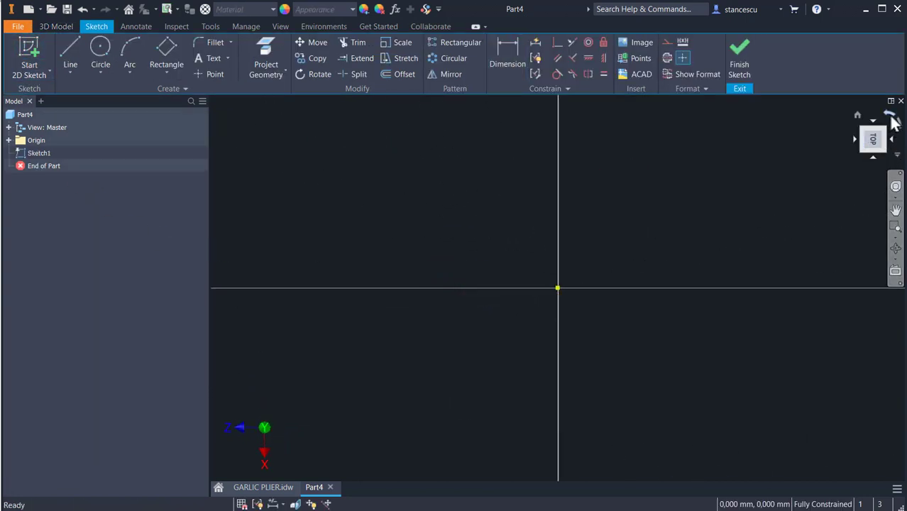
click(890, 117)
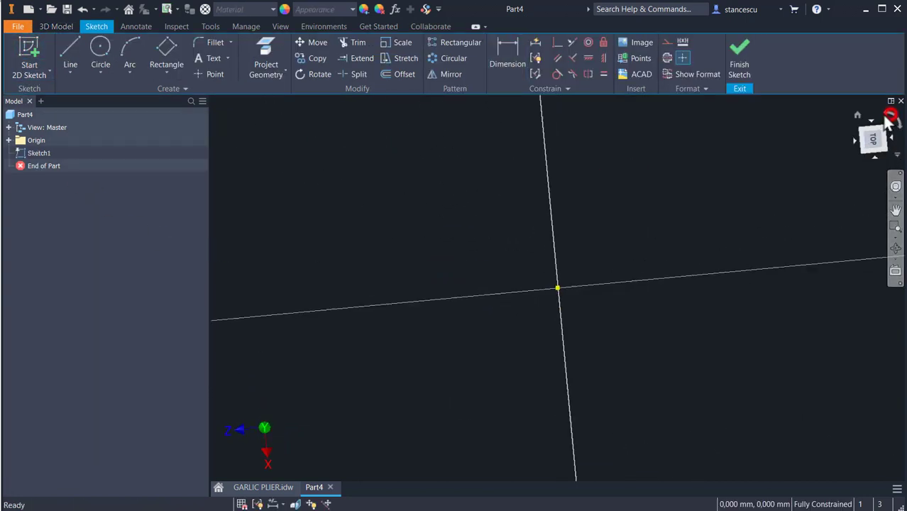
Consult the R12,5 and R15,5 head outline in the GARLIC PLIER.idw plan view and section A-A, and return to Part4
click(259, 488)
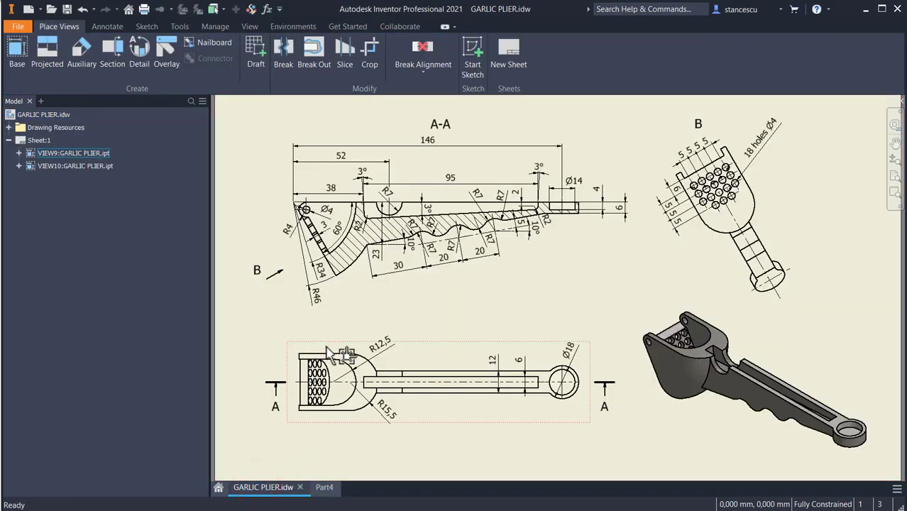
scroll(323, 316, up, 3)
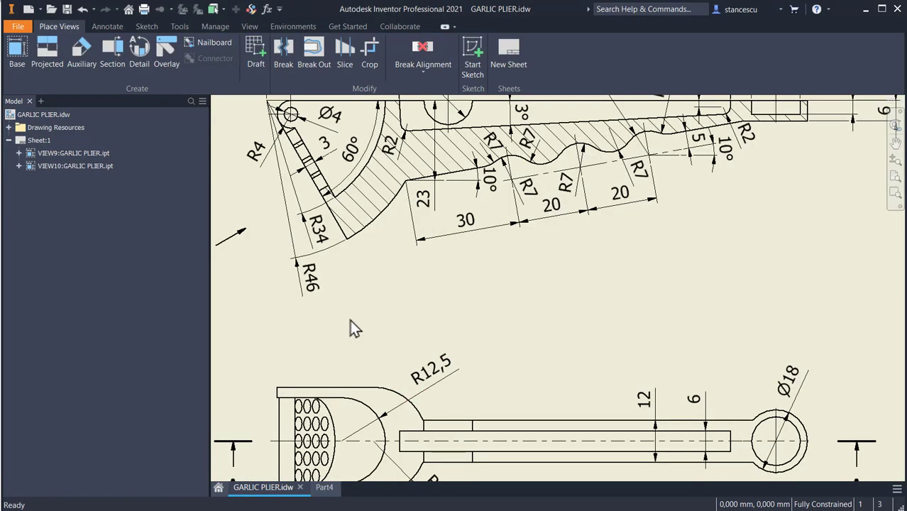
middle_drag(441, 299, 528, 233)
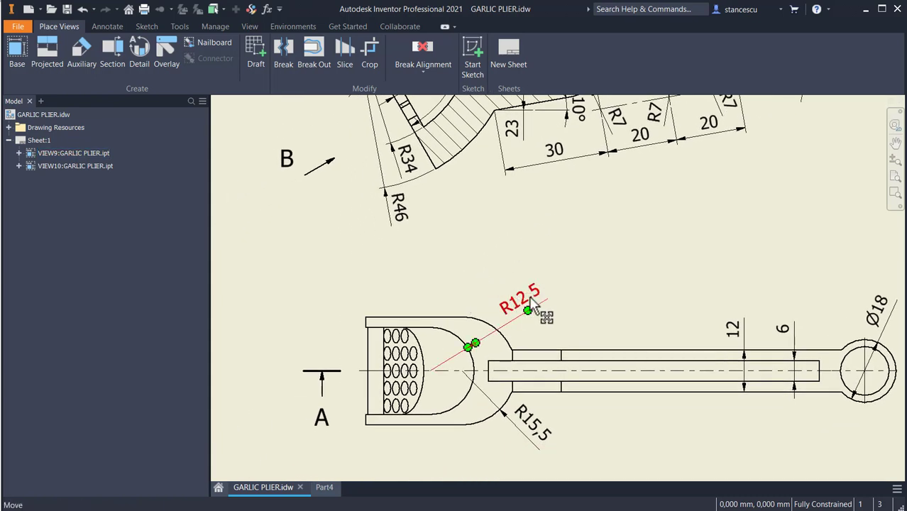
mouse_move(455, 271)
middle_down()
mouse_move(486, 388)
mouse_move(503, 381)
middle_up()
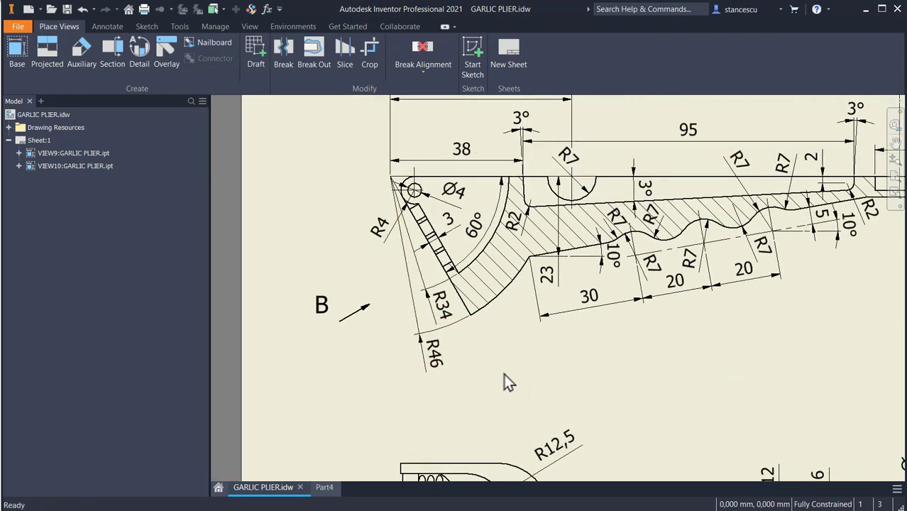
middle_drag(509, 383, 513, 250)
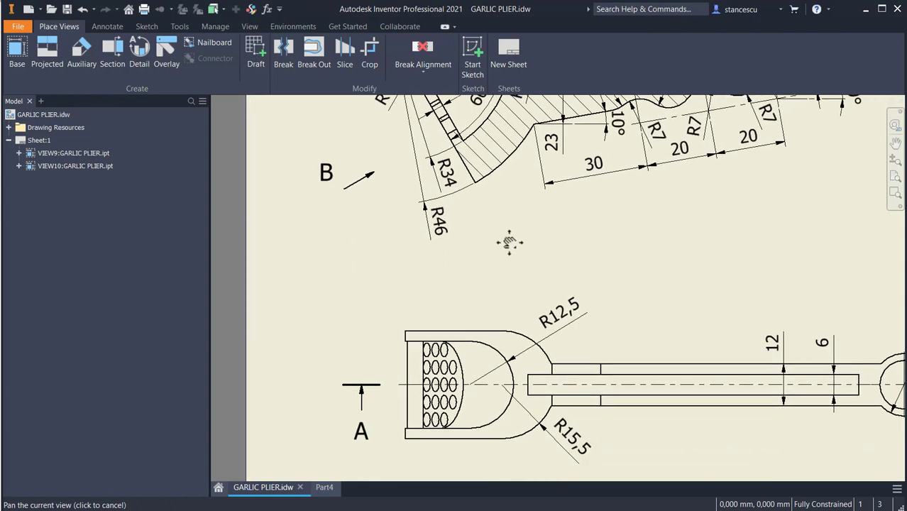
click(330, 488)
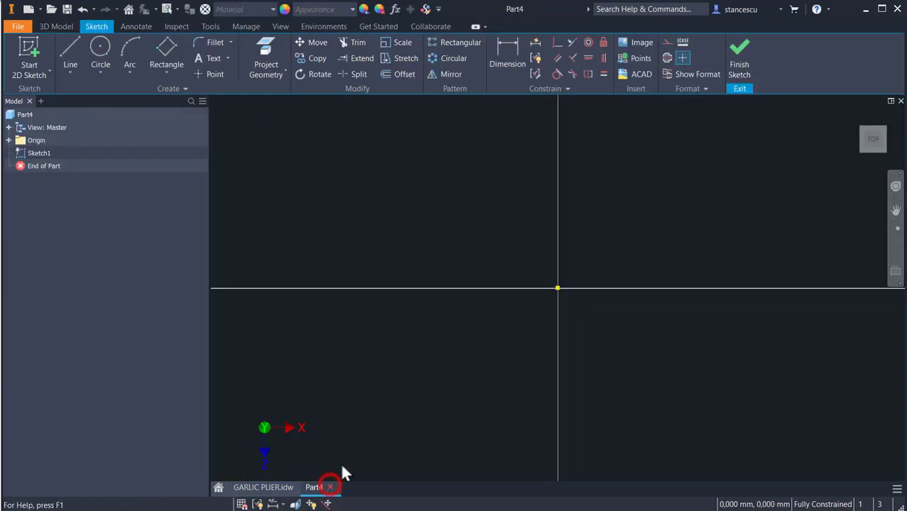
Sketch a U-shaped inner outline from the vertical axis: two horizontal lines about 117.5 mm long joined by a tangent arc of about 51.5 mm radius
click(70, 49)
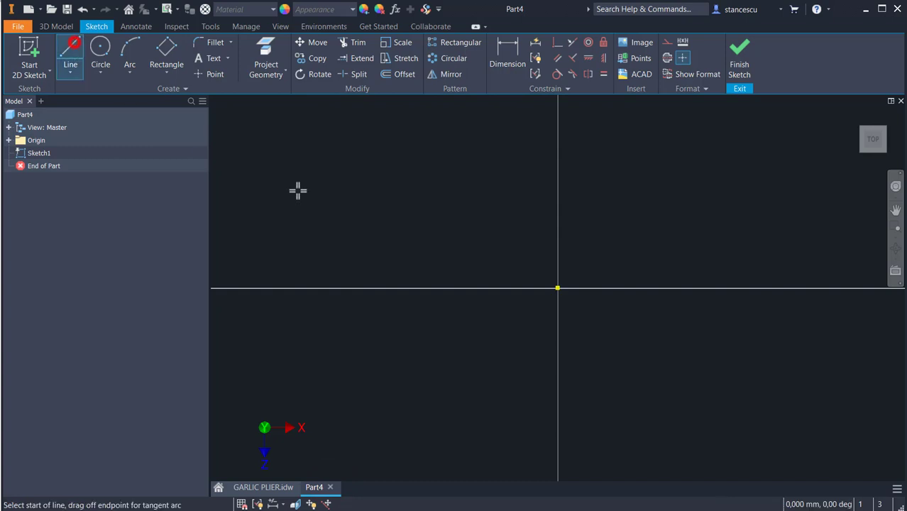
click(558, 220)
click(688, 218)
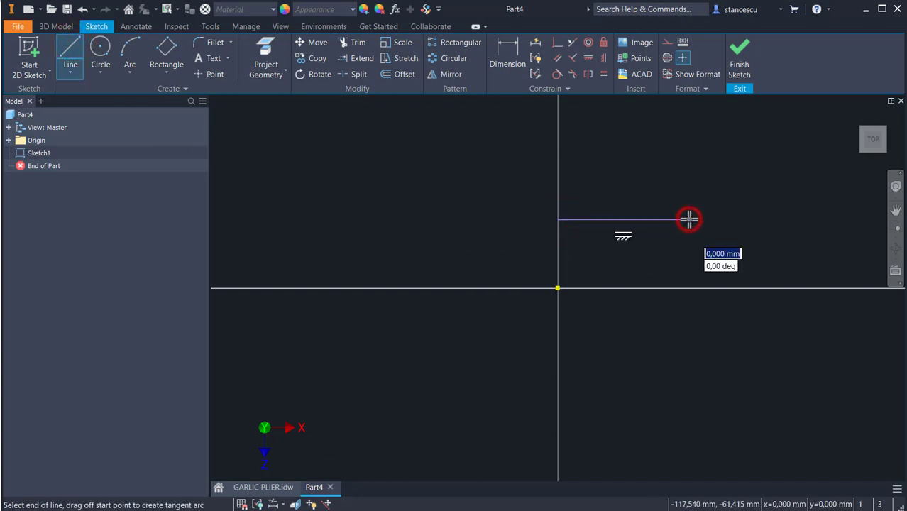
drag(689, 218, 688, 332)
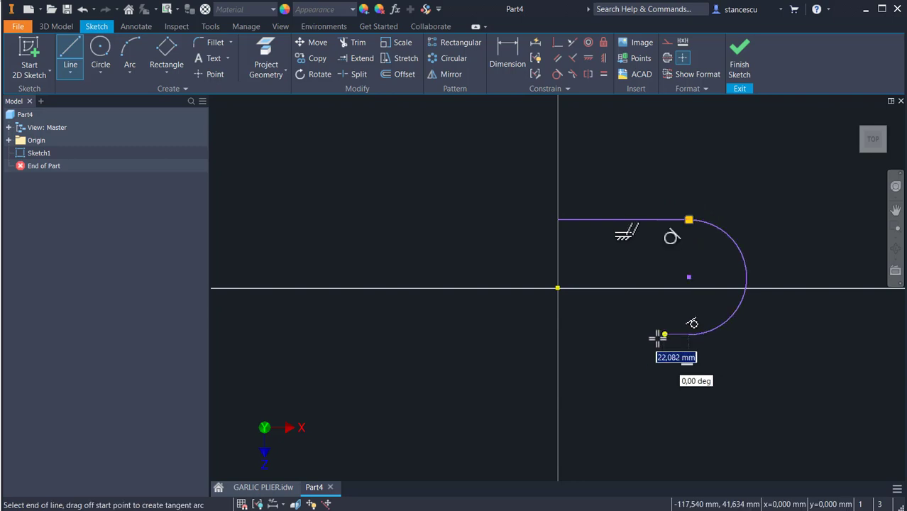
click(557, 334)
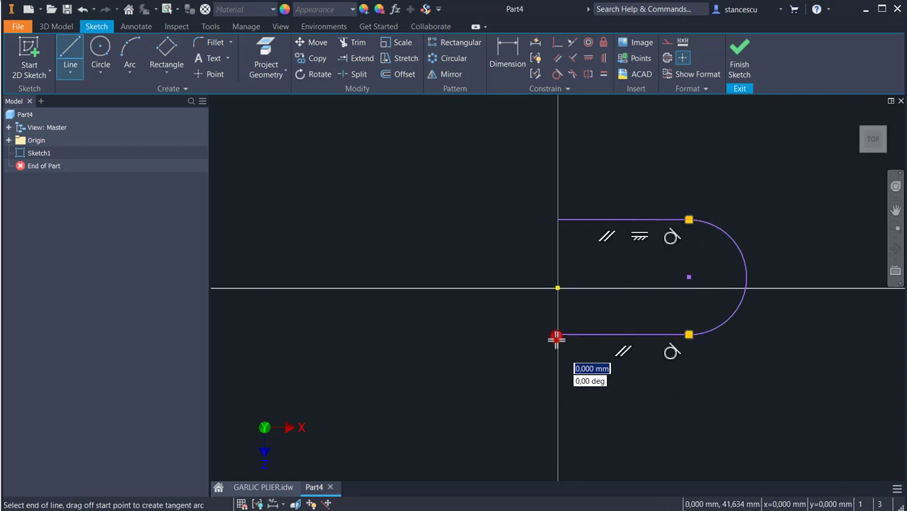
Close the profile with a larger outer U about 139 mm along its straights, joined to the inner one by short vertical end lines
click(558, 356)
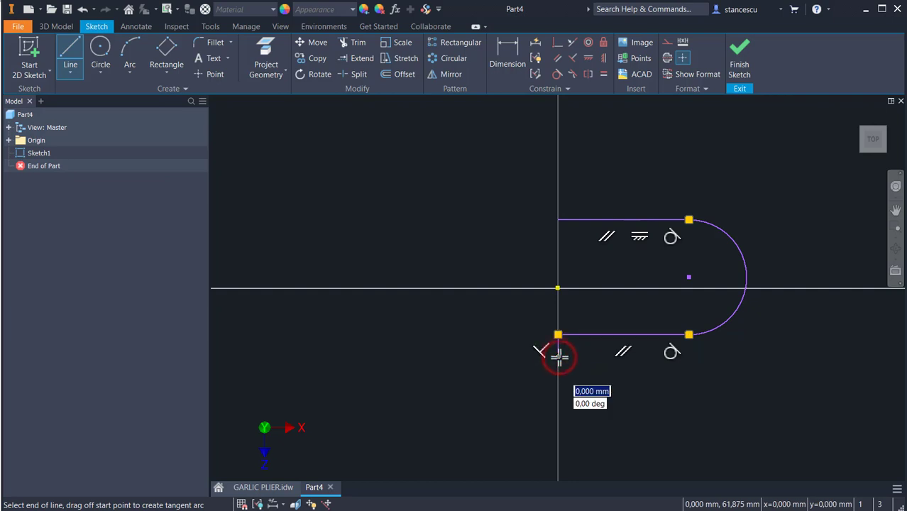
drag(559, 356, 714, 202)
click(713, 356)
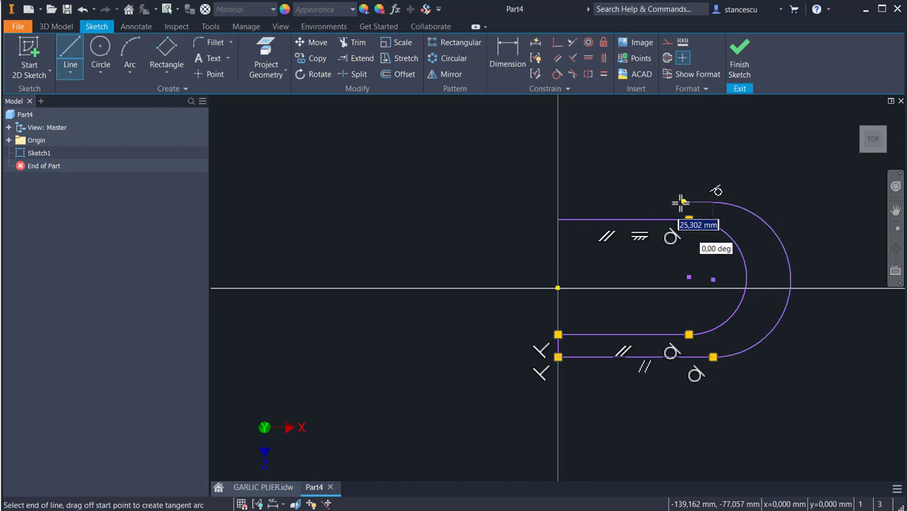
click(558, 202)
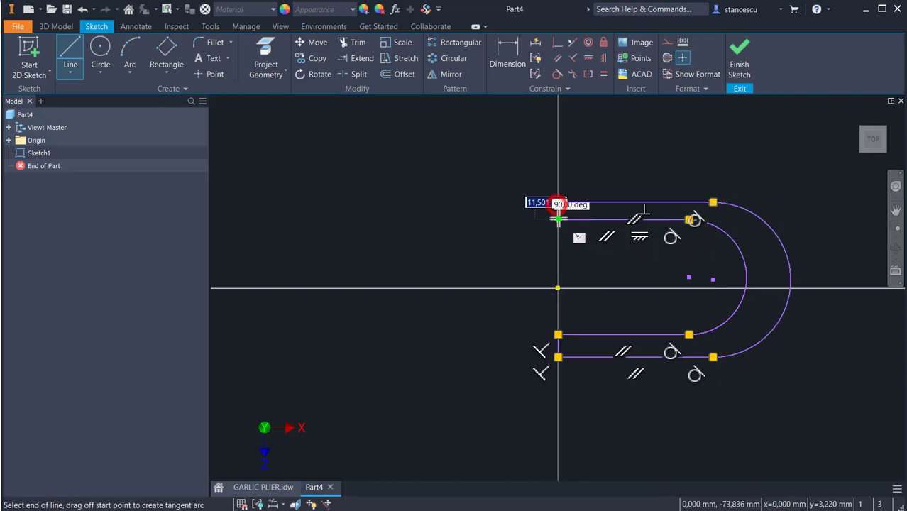
click(558, 219)
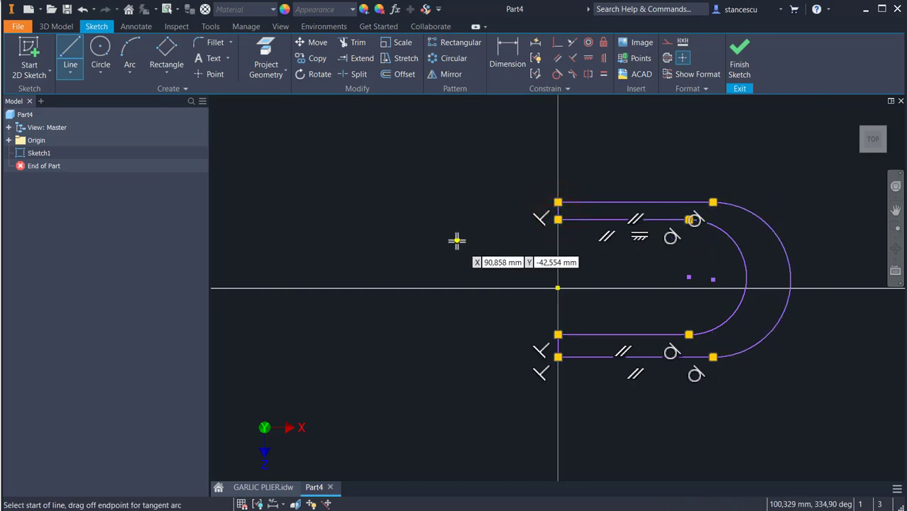
key(Escape)
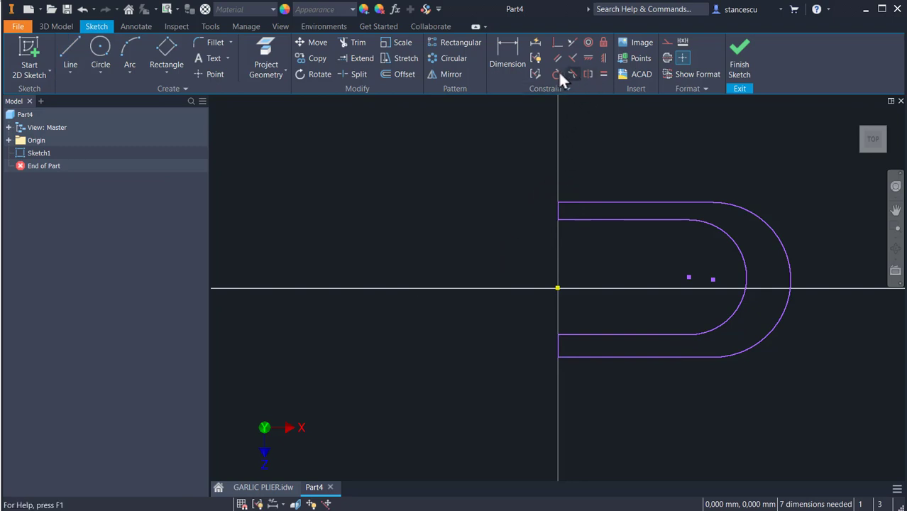
Apply an Equal constraint to the two short vertical end lines of the U profile
click(602, 75)
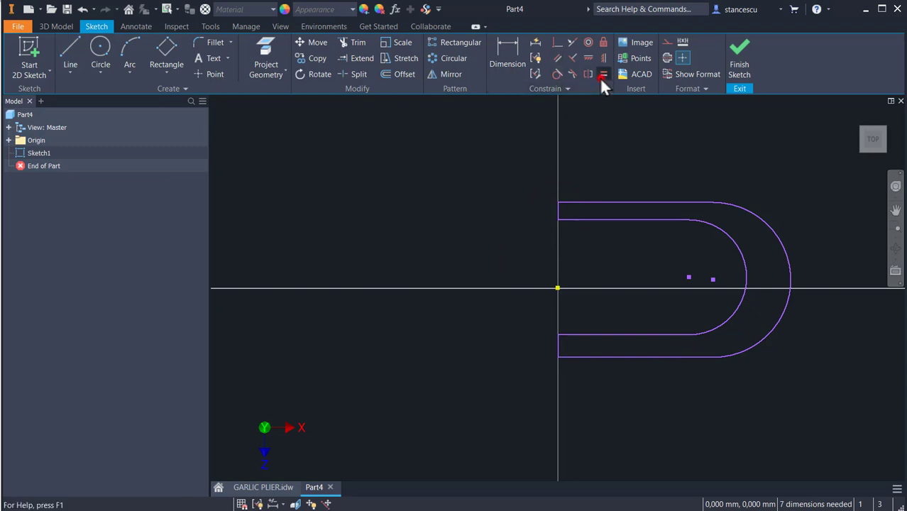
click(560, 207)
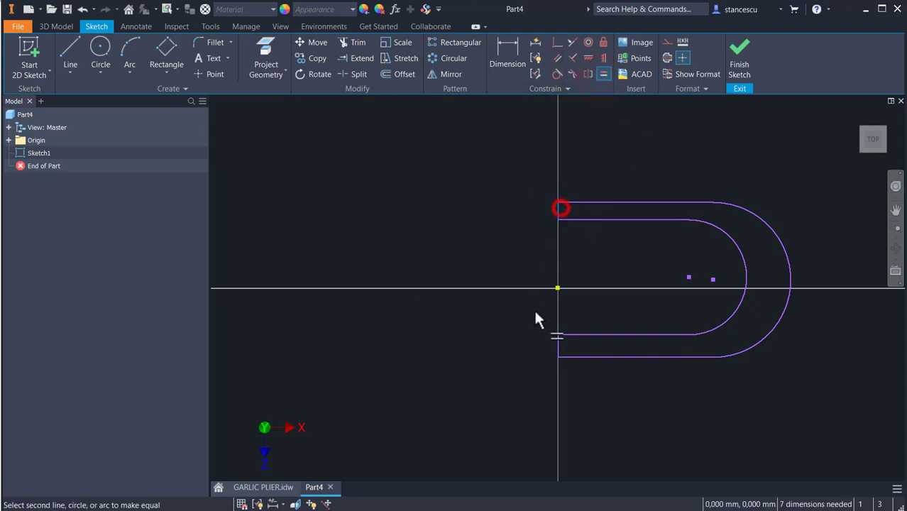
click(556, 346)
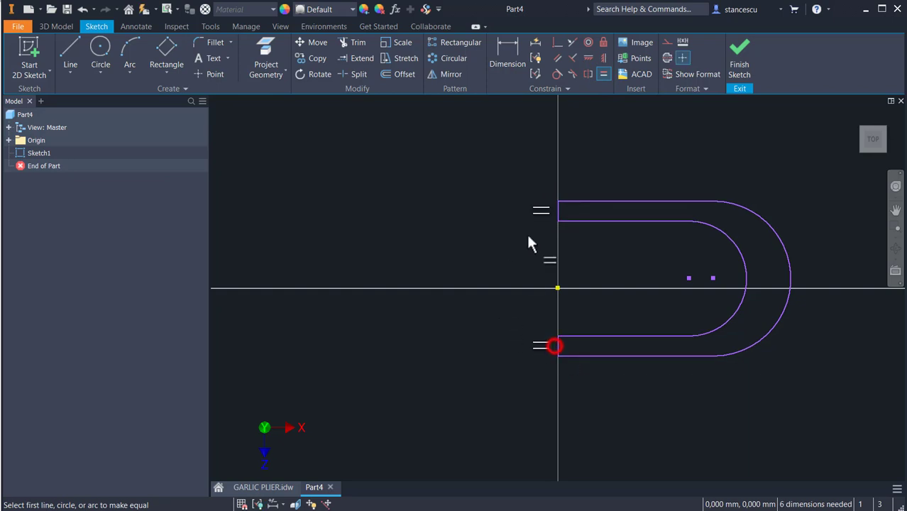
Constrain the upper short end line coincident with the sketch origin and align the inner arc's centre horizontally with the origin
click(558, 42)
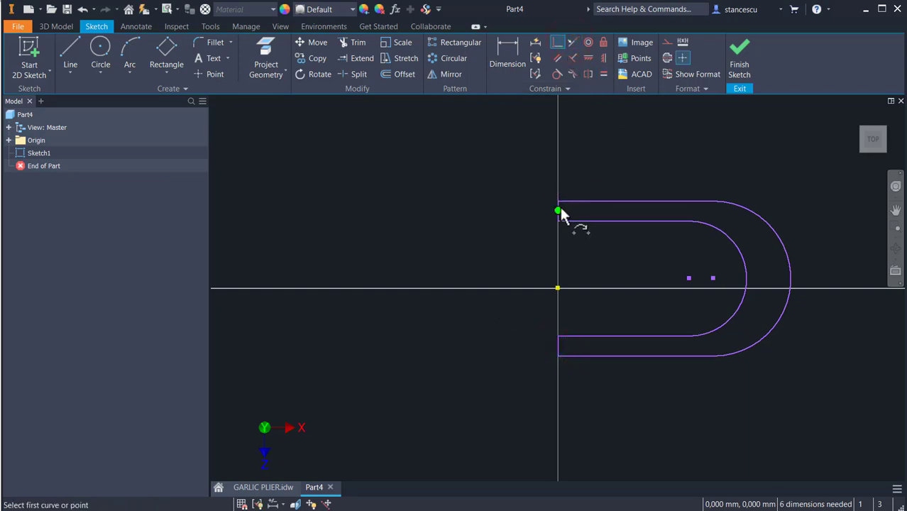
scroll(561, 217, up, 3)
click(565, 207)
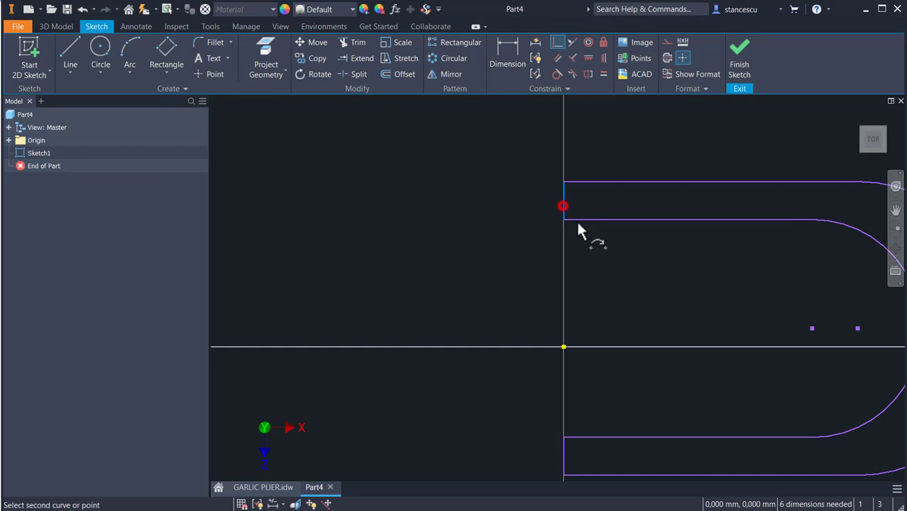
click(563, 347)
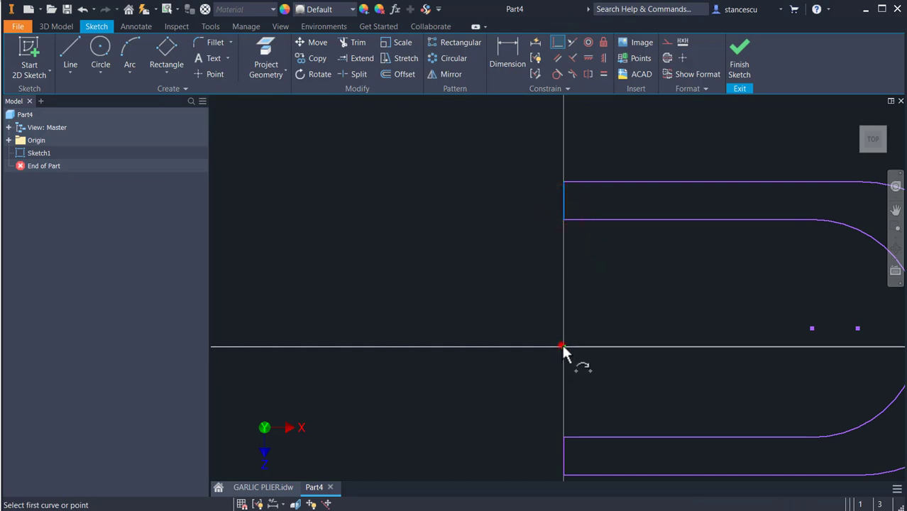
scroll(430, 272, down, 2)
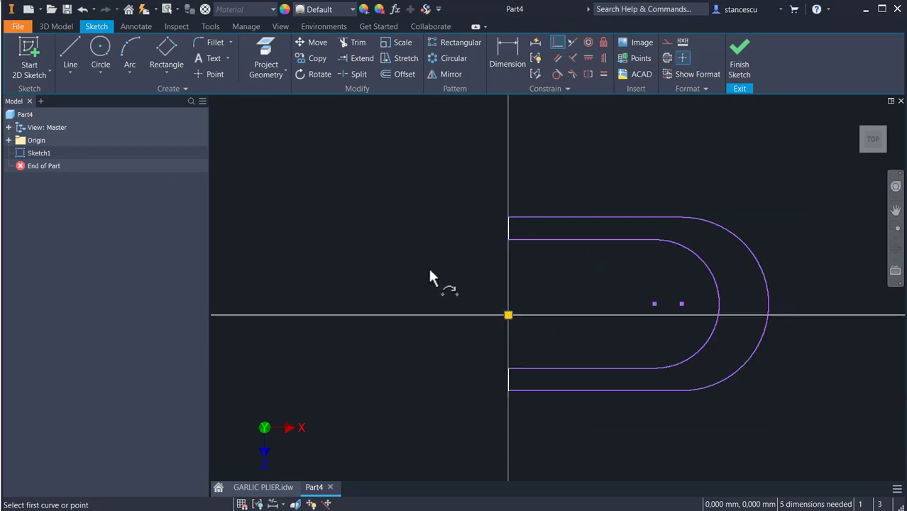
click(588, 57)
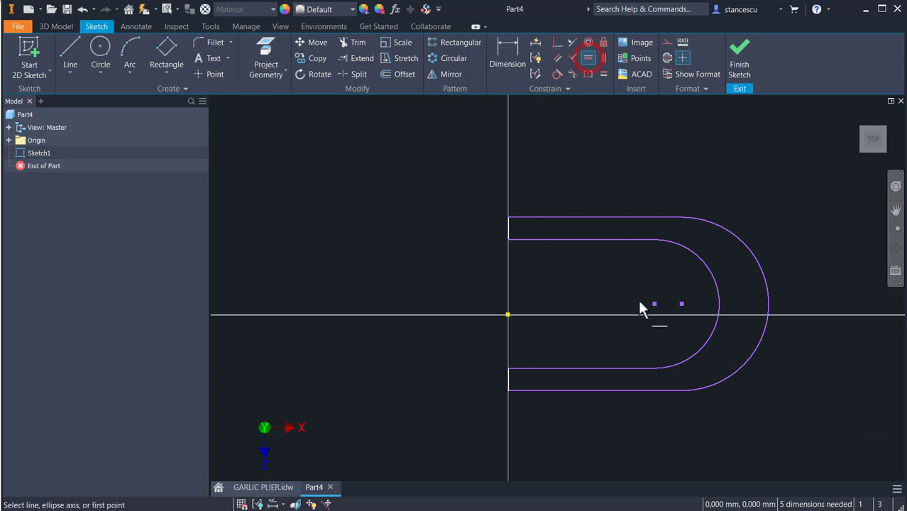
click(653, 304)
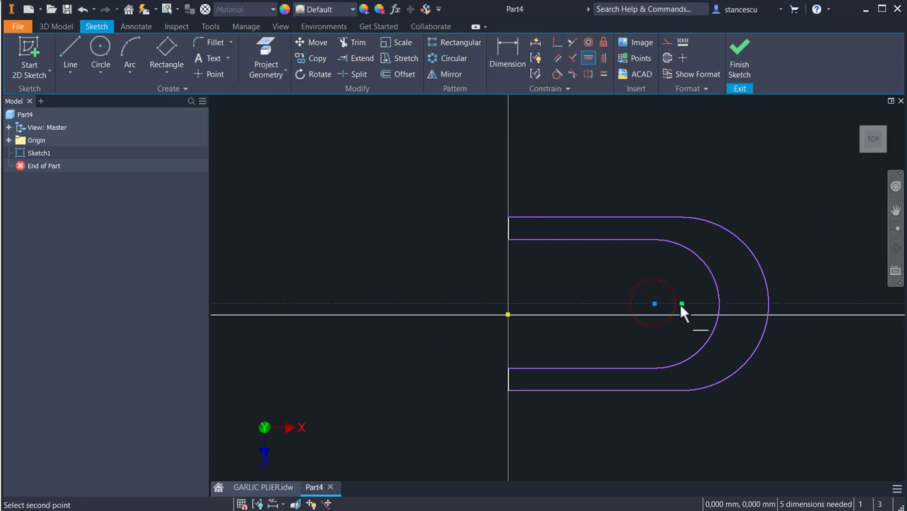
click(508, 313)
Dimension the inner arc of the U profile with a radius of 12.5 mm
click(505, 53)
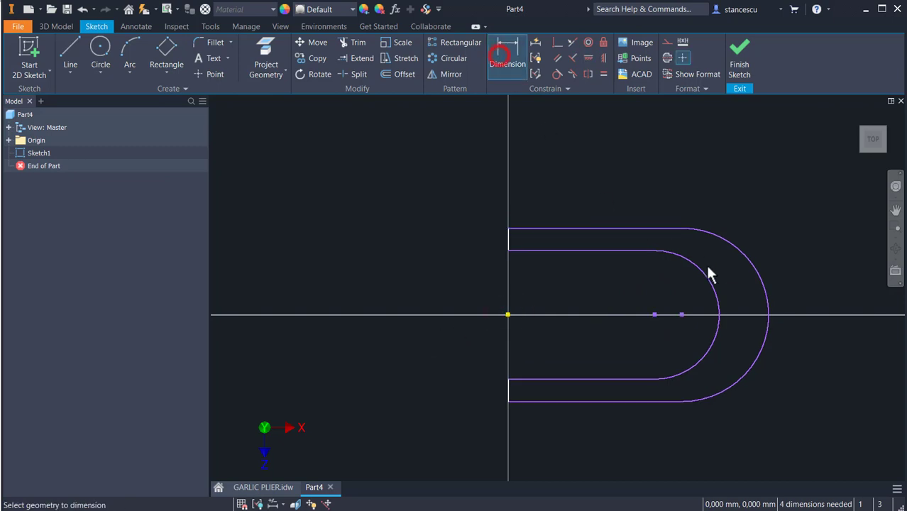
click(708, 271)
click(775, 186)
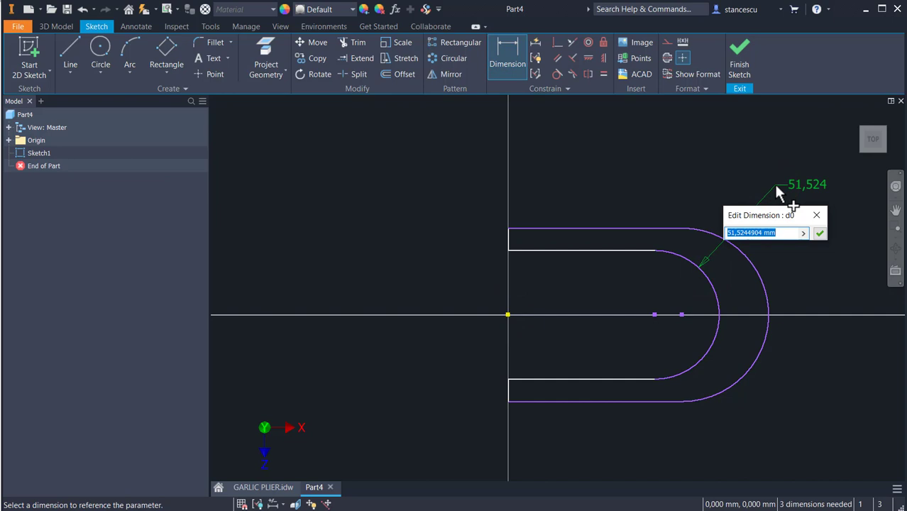
text(12)
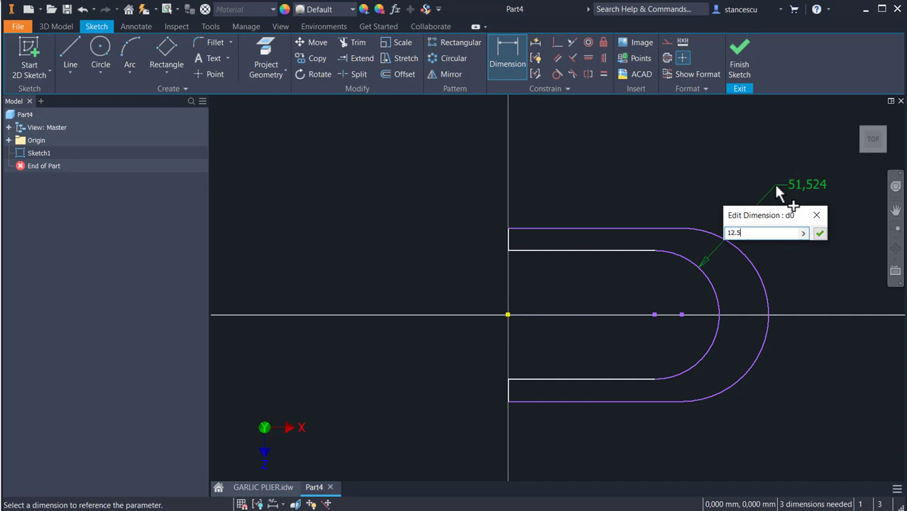
text(.5)
key(Return)
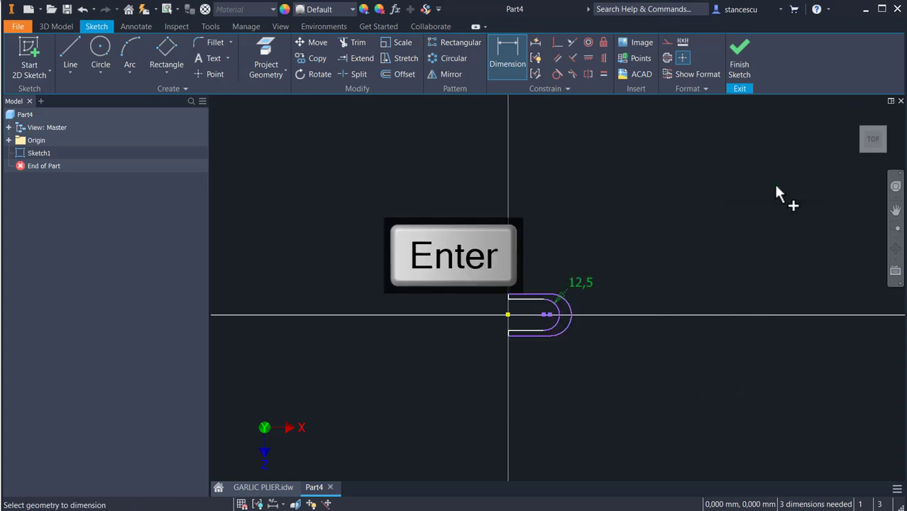
Dimension the outer arc of the U profile with a radius of 15.5 mm
click(572, 325)
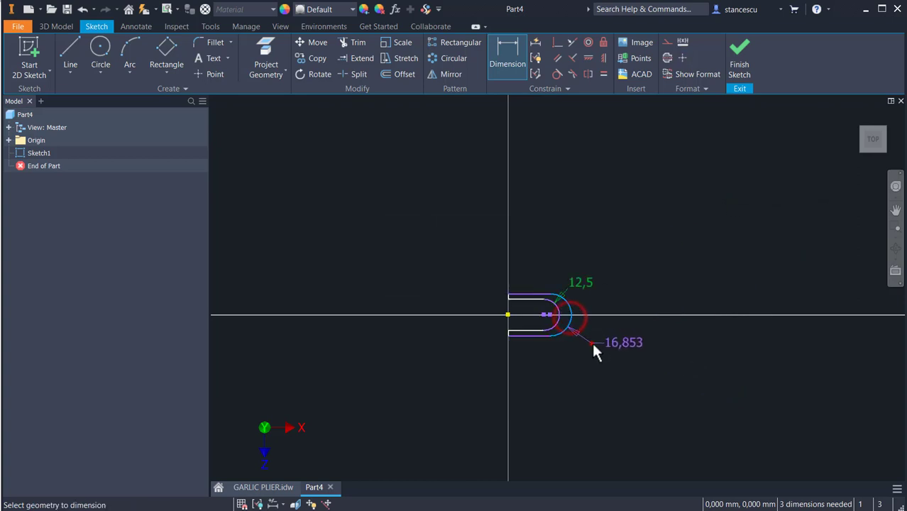
click(596, 349)
text(1)
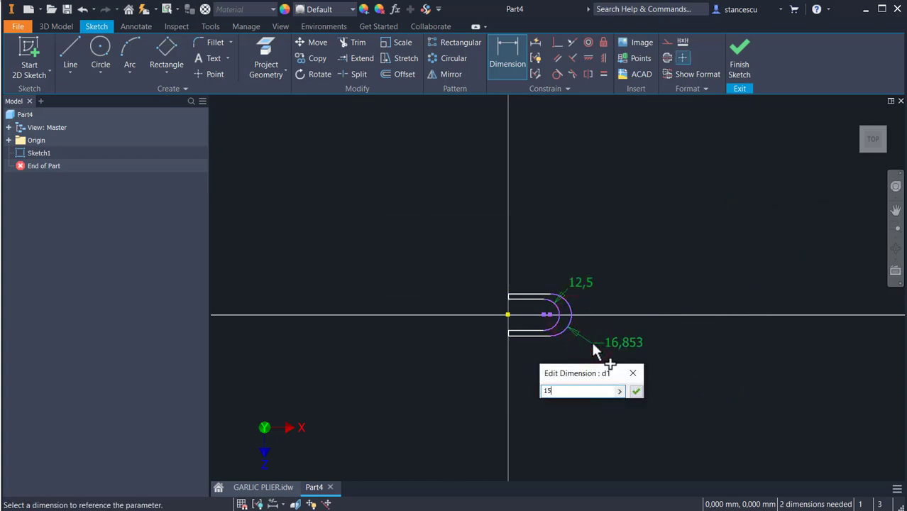
text(5.5)
key(Return)
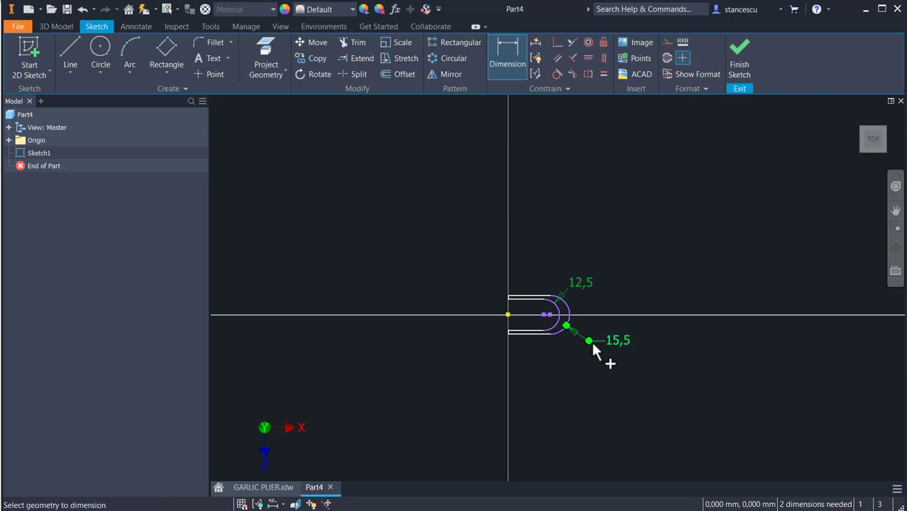
Set the horizontal distance from the upper short end line to the inner arc's outermost point to 34 mm
key(Home)
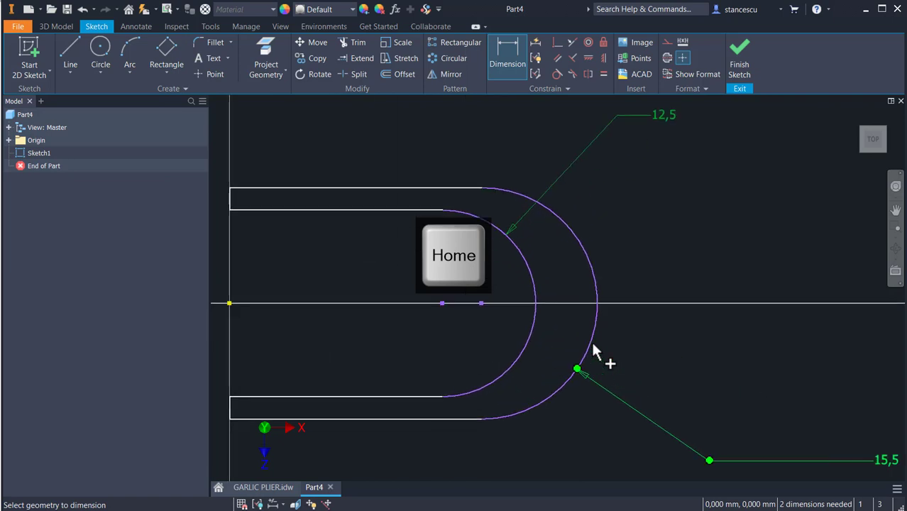
scroll(654, 301, down, 3)
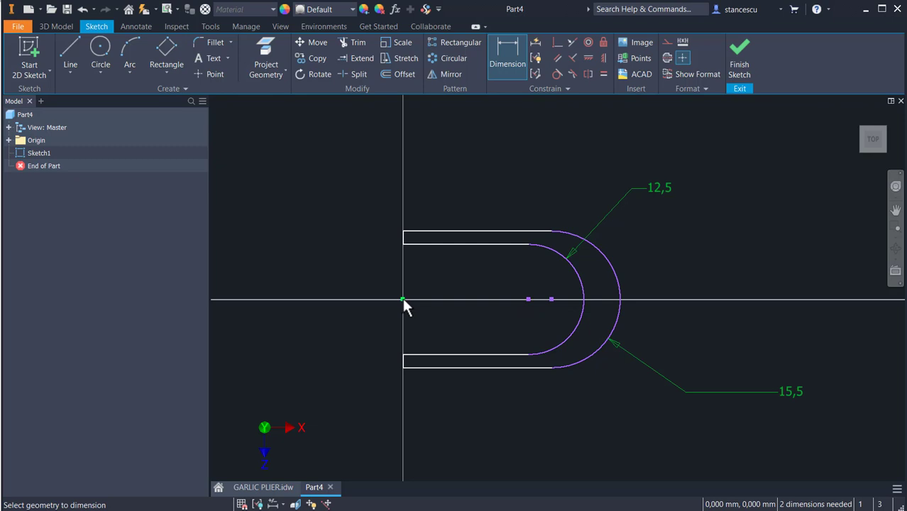
click(403, 237)
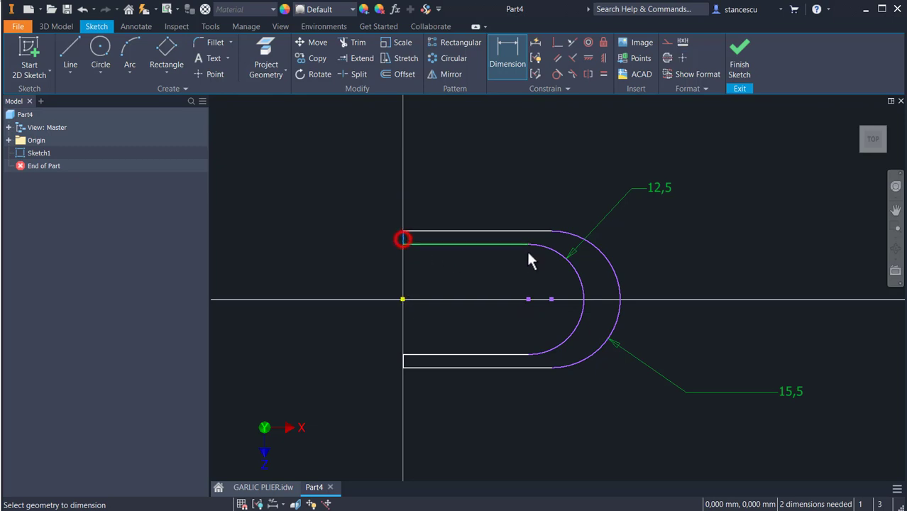
click(584, 301)
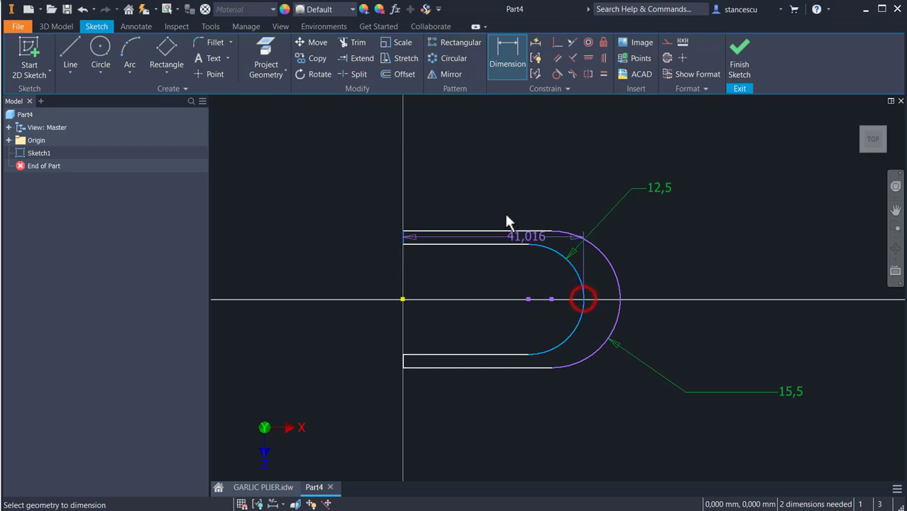
click(486, 175)
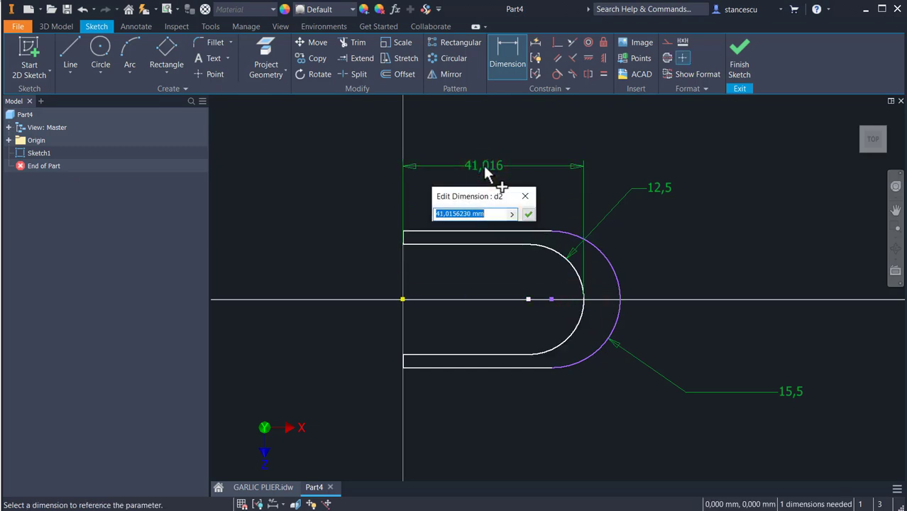
text(34)
key(Return)
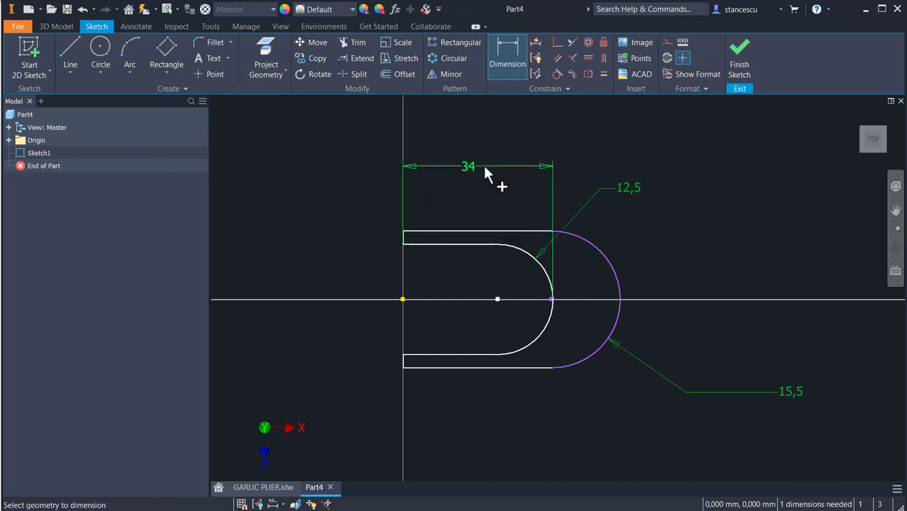
Set the horizontal distance from the upper short end line to the outer arc's outermost point to 46 mm and finish the sketch
click(400, 237)
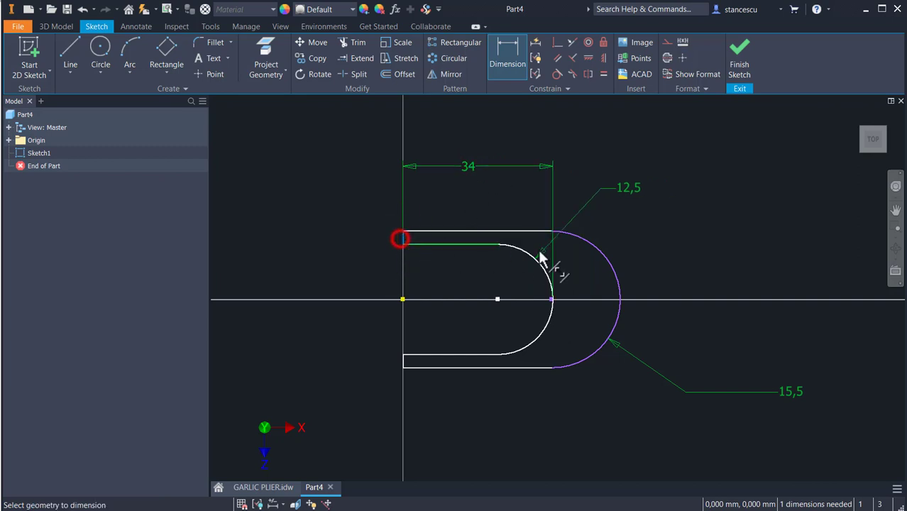
click(621, 303)
click(499, 132)
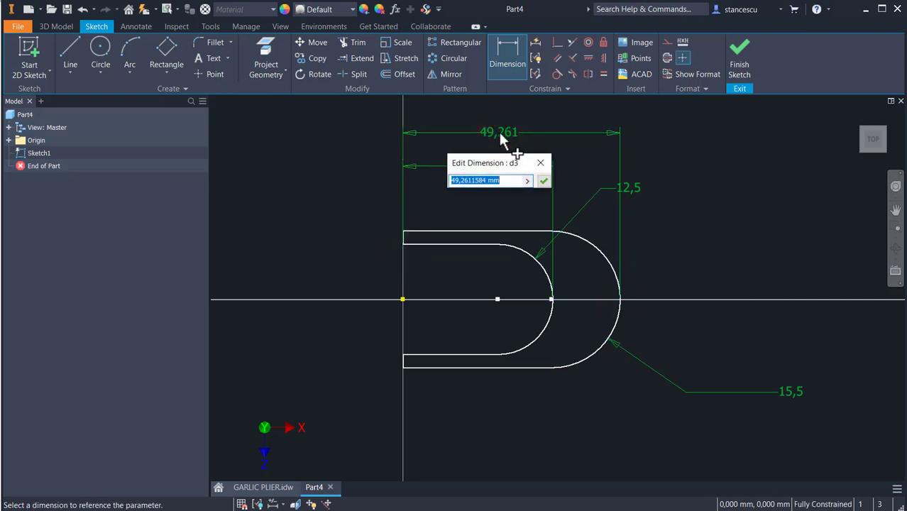
text(46)
key(Return)
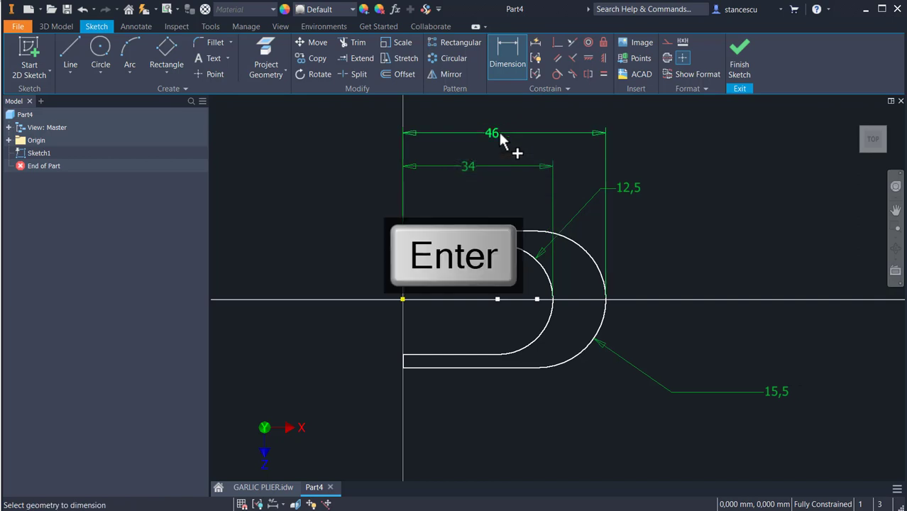
click(738, 60)
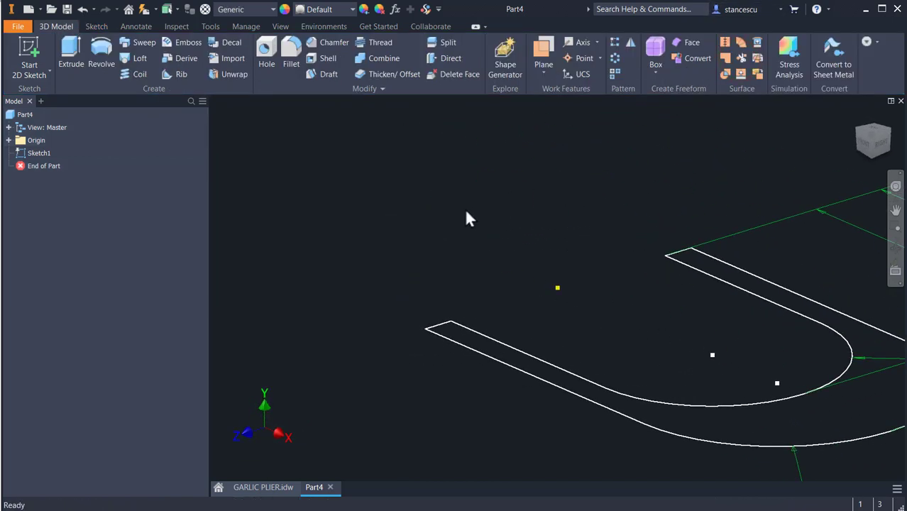
Revolve the U profile 60 degrees about its upper short end line, with the direction flipped so the body extends downward
key(F6)
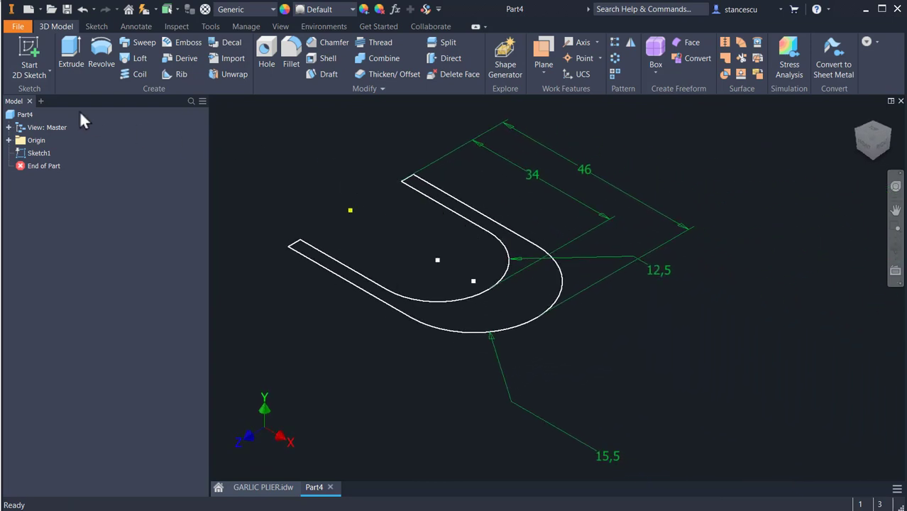
click(103, 51)
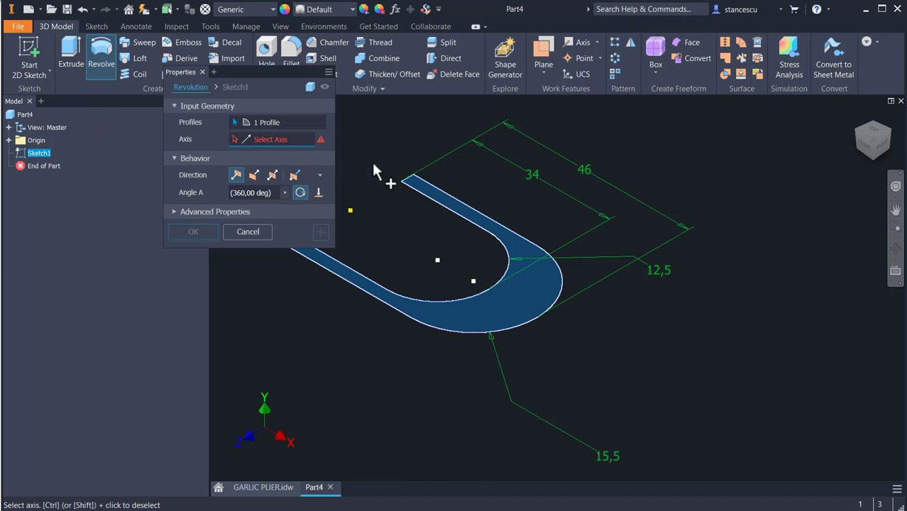
scroll(374, 170, up, 2)
click(416, 192)
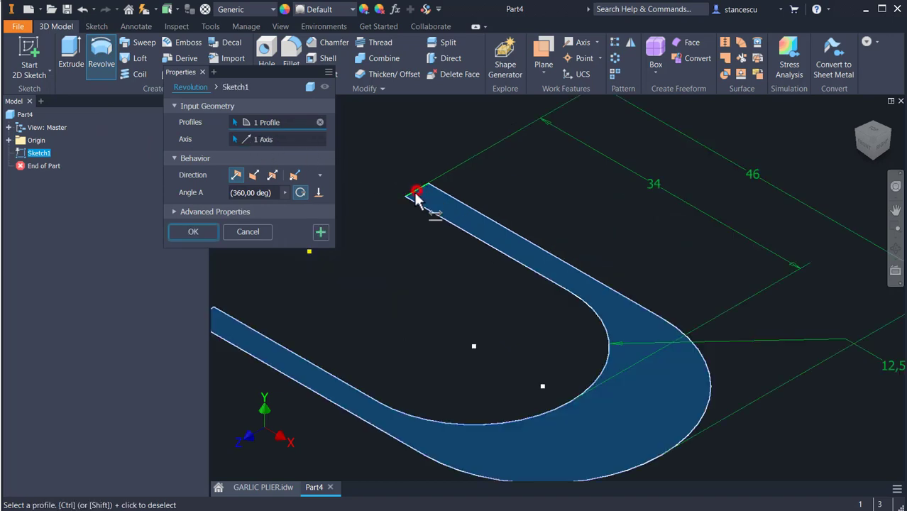
scroll(474, 273, down, 5)
middle_drag(473, 273, 604, 282)
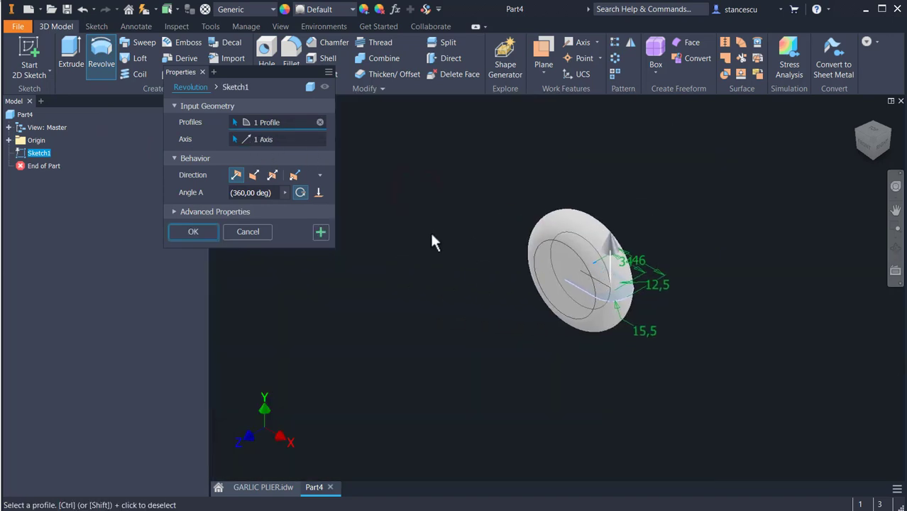
click(268, 196)
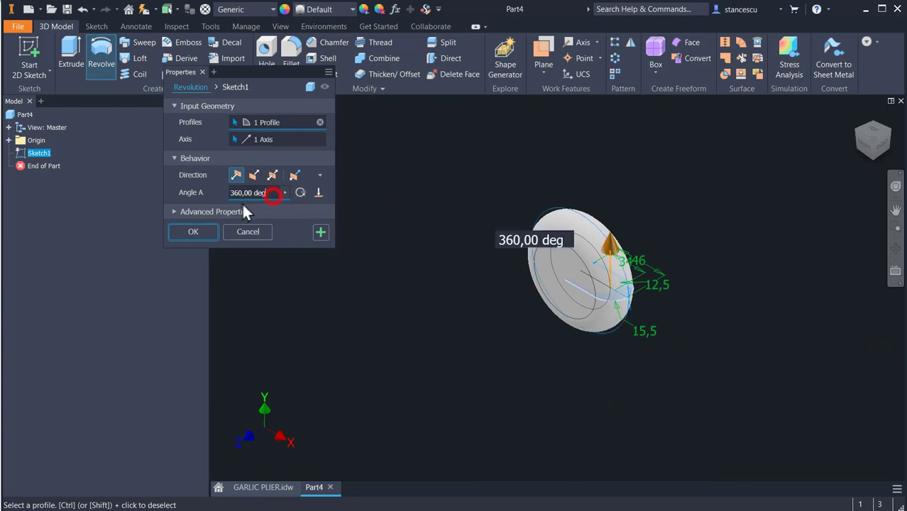
double_click(268, 196)
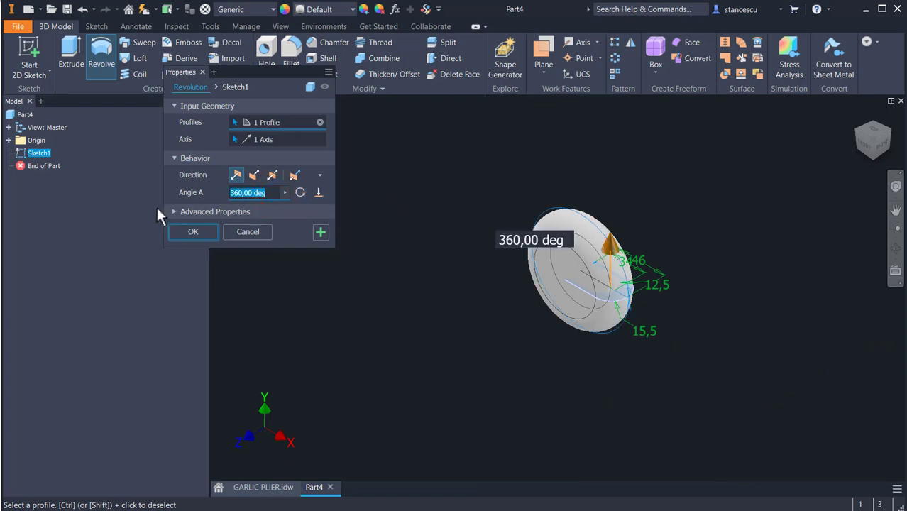
text(60)
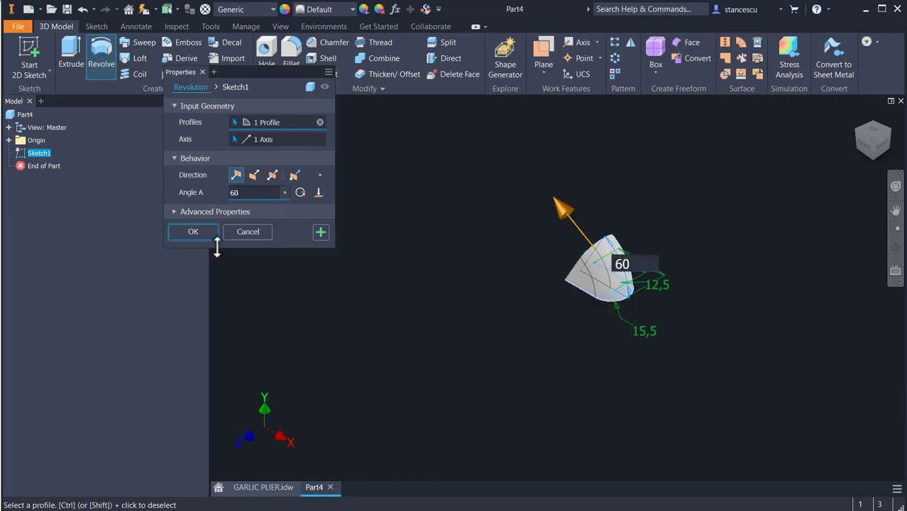
click(254, 175)
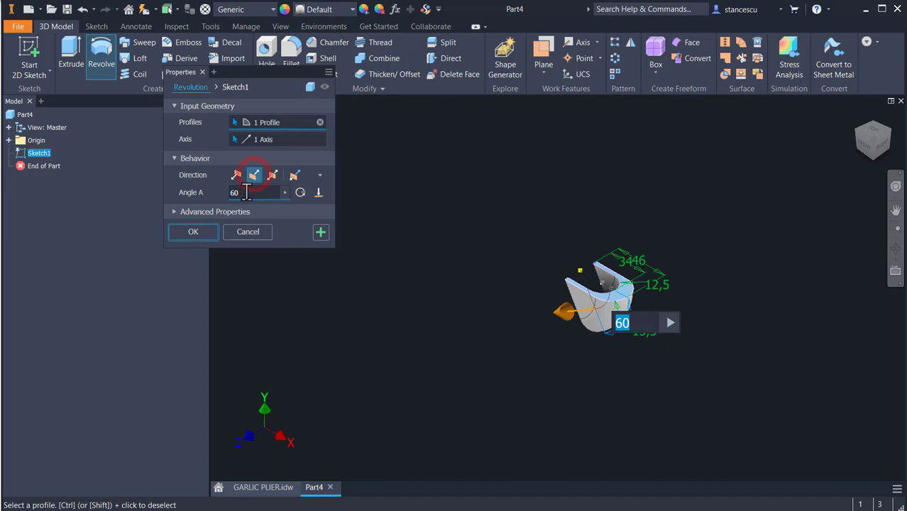
click(200, 228)
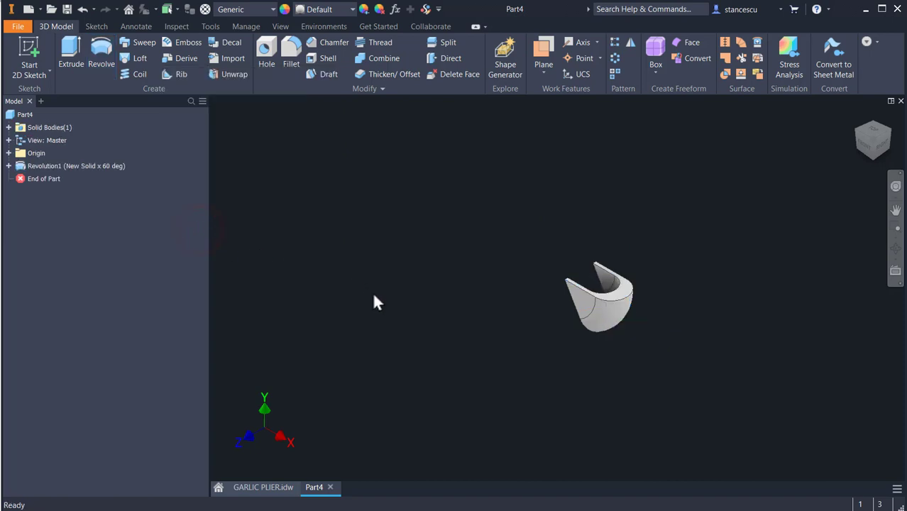
key(F6)
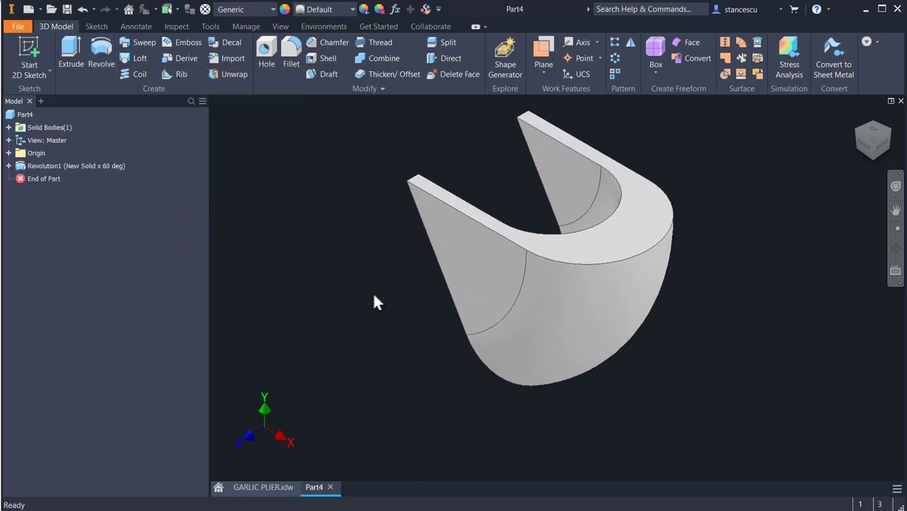
Switch to the GARLIC PLIER drawing and examine the isometric view and the section view's handle lengths, angles and grip radii
click(277, 490)
middle_drag(650, 264, 320, 257)
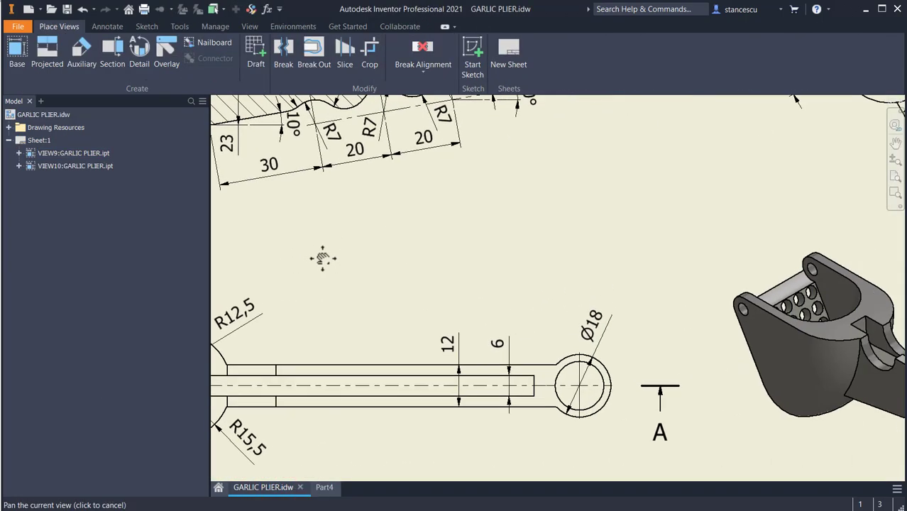
middle_drag(695, 299, 555, 286)
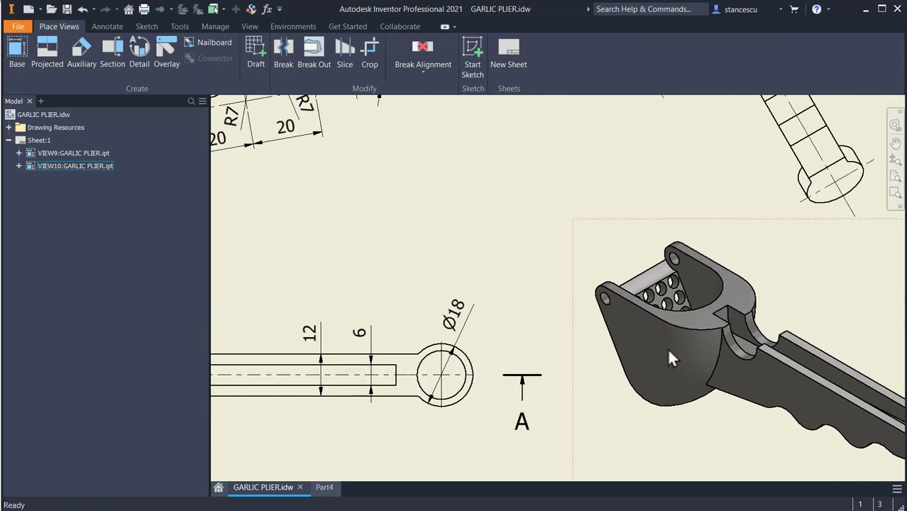
scroll(573, 340, down, 2)
mouse_move(515, 300)
middle_down()
mouse_move(600, 285)
mouse_move(575, 304)
mouse_move(568, 295)
middle_up()
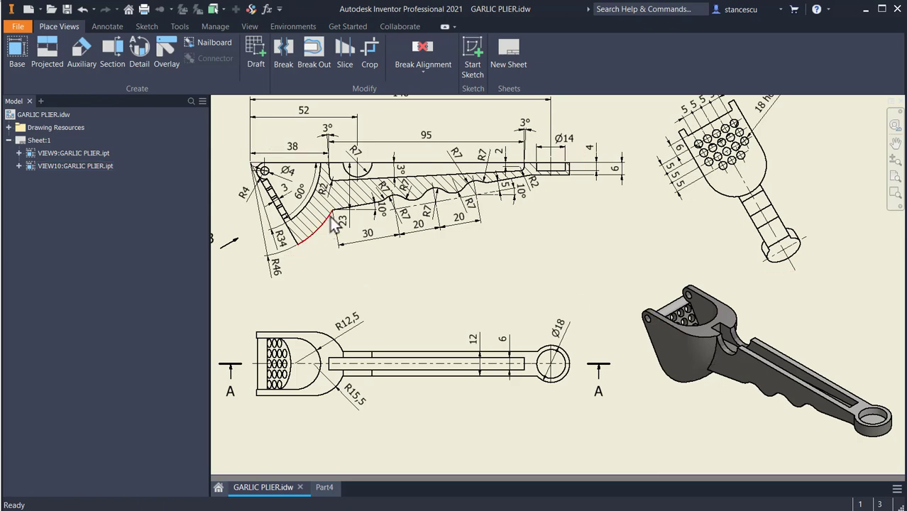
scroll(396, 202, up, 3)
middle_drag(480, 226, 587, 287)
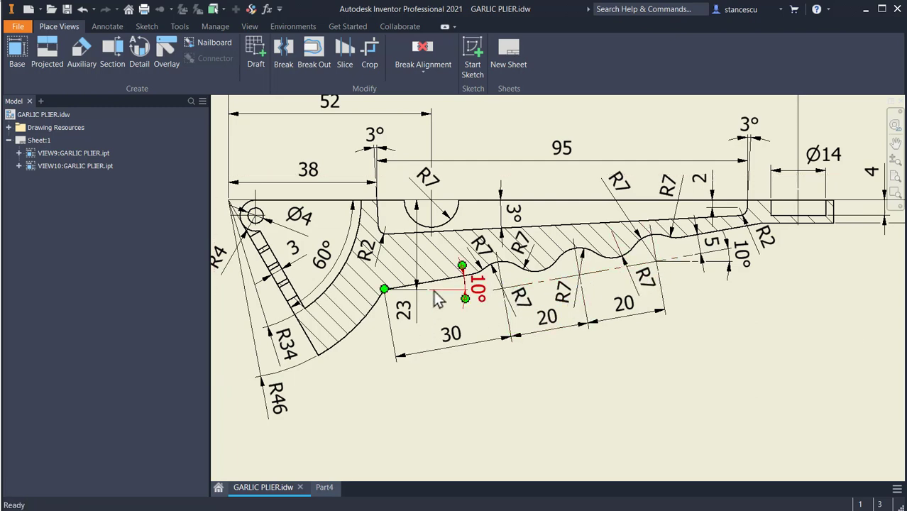
scroll(473, 279, up, 3)
mouse_move(521, 278)
middle_down()
mouse_move(360, 310)
mouse_move(353, 304)
middle_up()
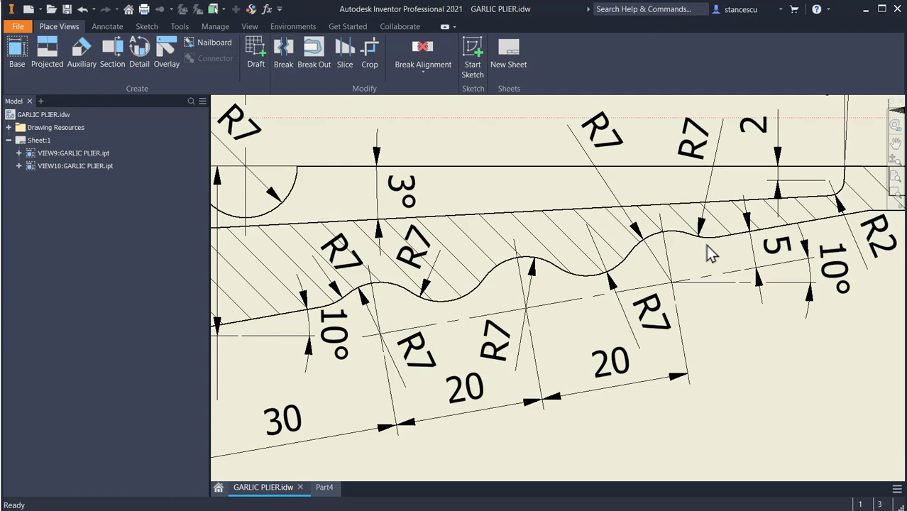
scroll(705, 244, down, 2)
middle_drag(731, 308, 732, 303)
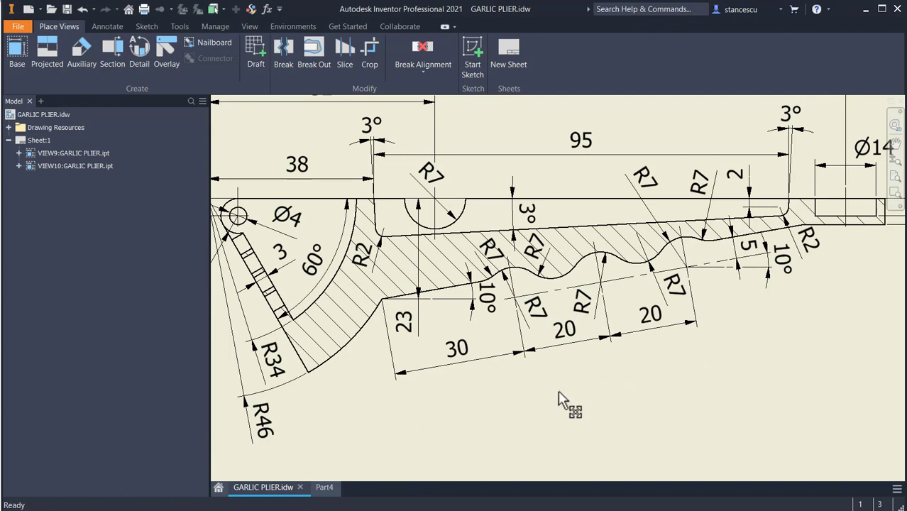
Switch to the Part4 model and start a sketch on the XY plane with the solid sliced at the sketch plane
click(325, 488)
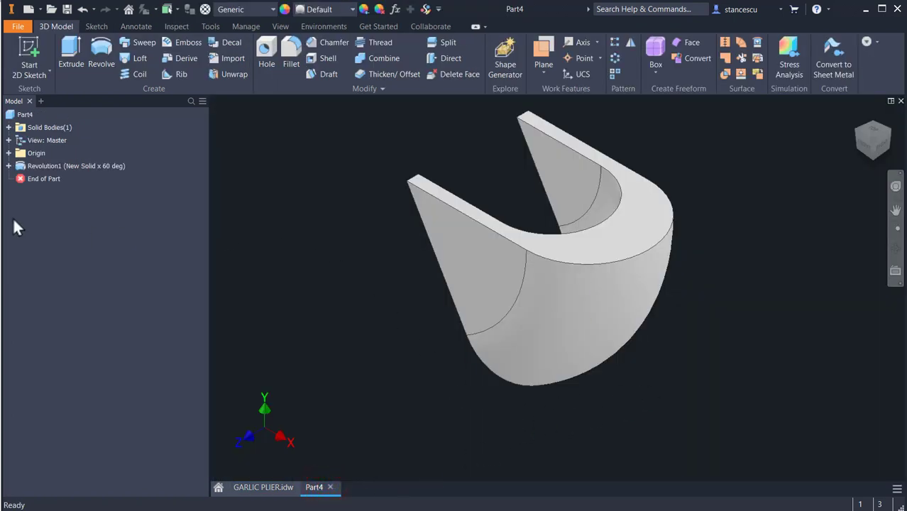
click(9, 152)
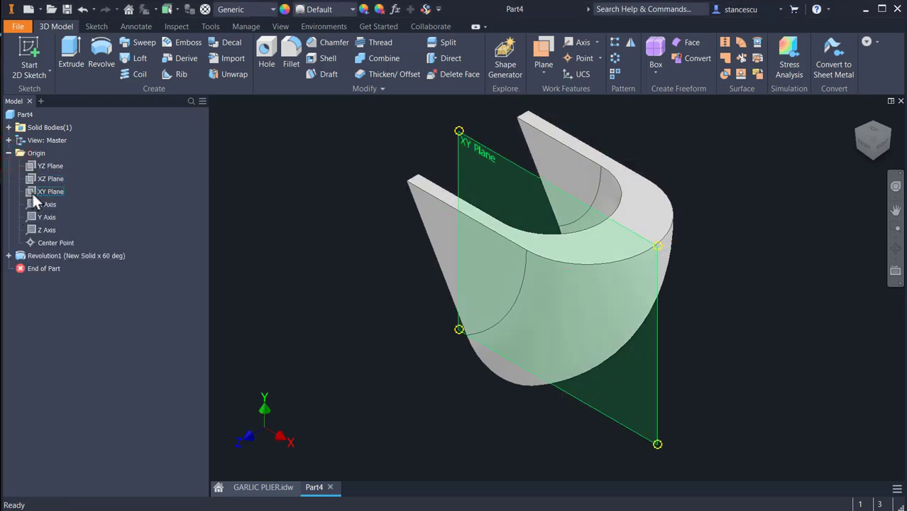
click(32, 192)
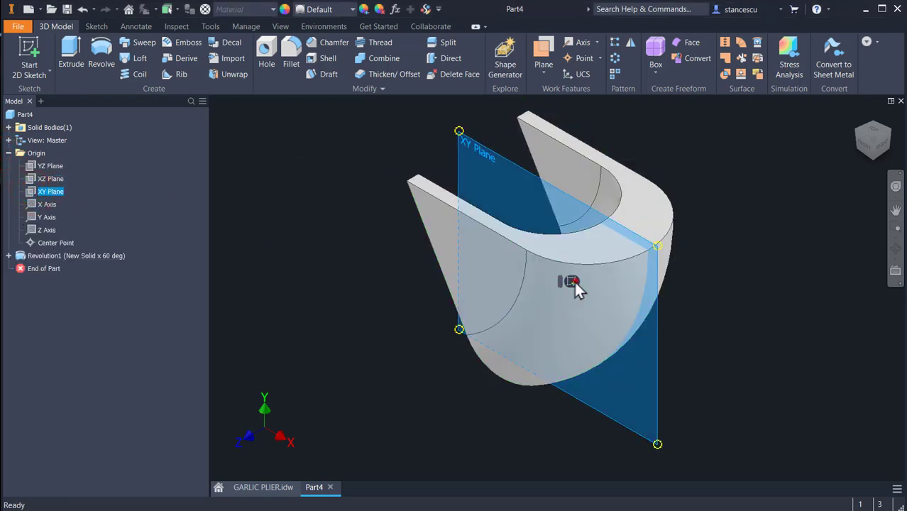
click(571, 282)
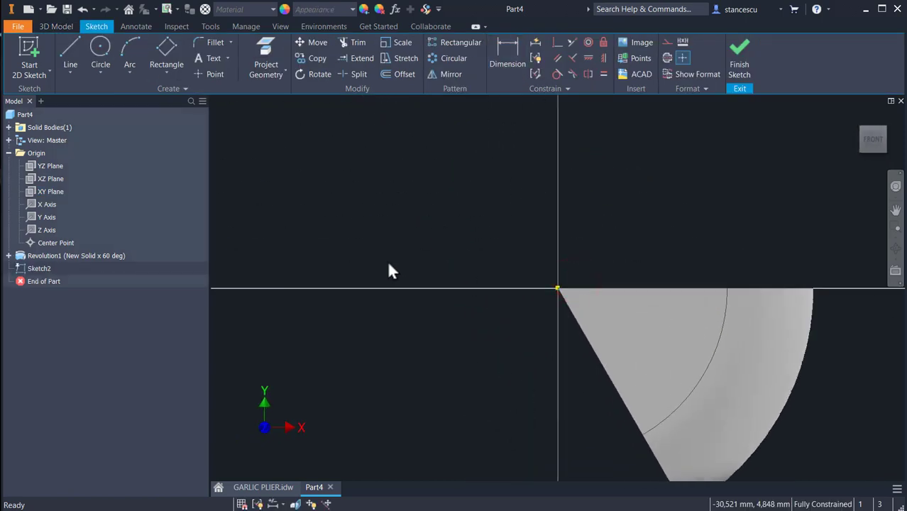
key(F7)
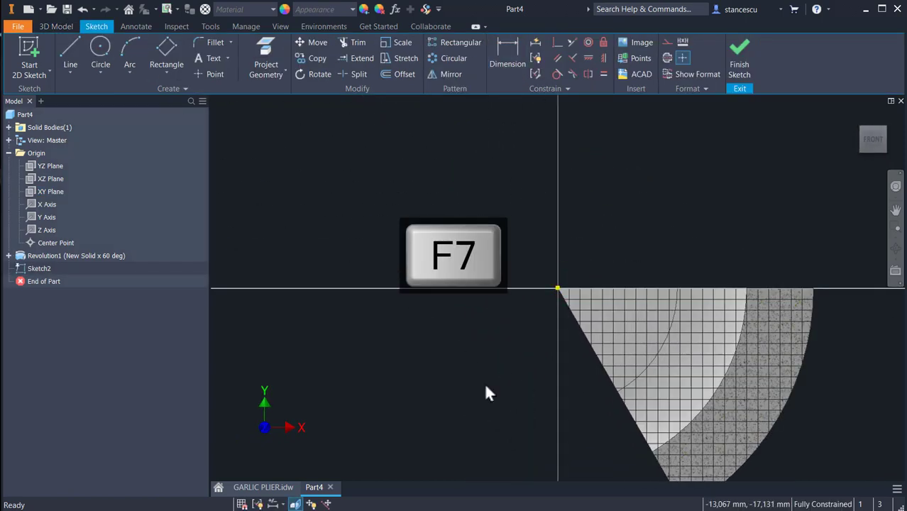
middle_drag(486, 387, 276, 339)
scroll(319, 342, down, 2)
mouse_move(573, 363)
middle_down()
mouse_move(488, 343)
mouse_move(498, 339)
middle_up()
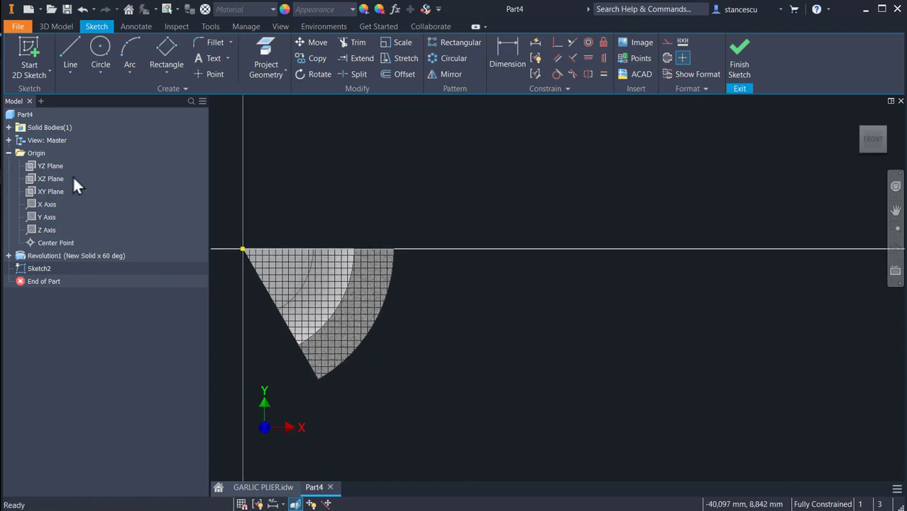
Draw a 146 mm horizontal line from the origin along the head's upper edge, followed by a 6 mm vertical line downward
click(70, 49)
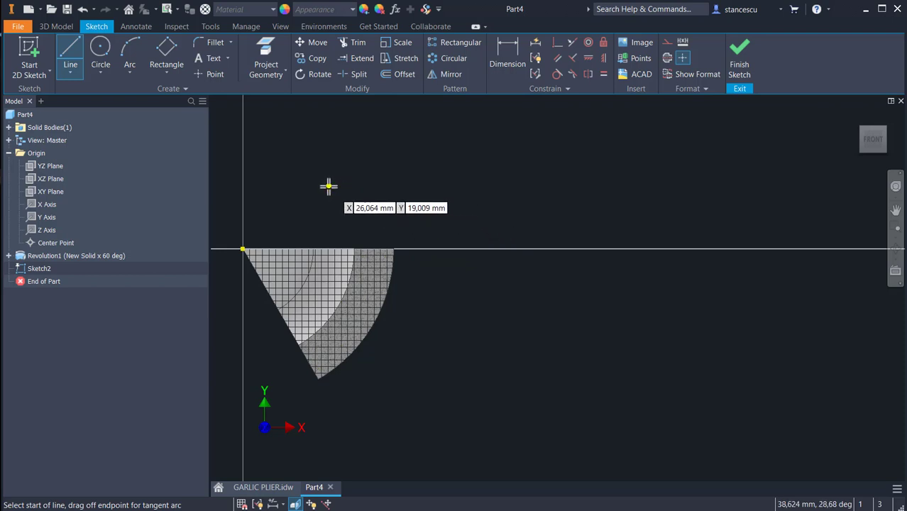
click(243, 248)
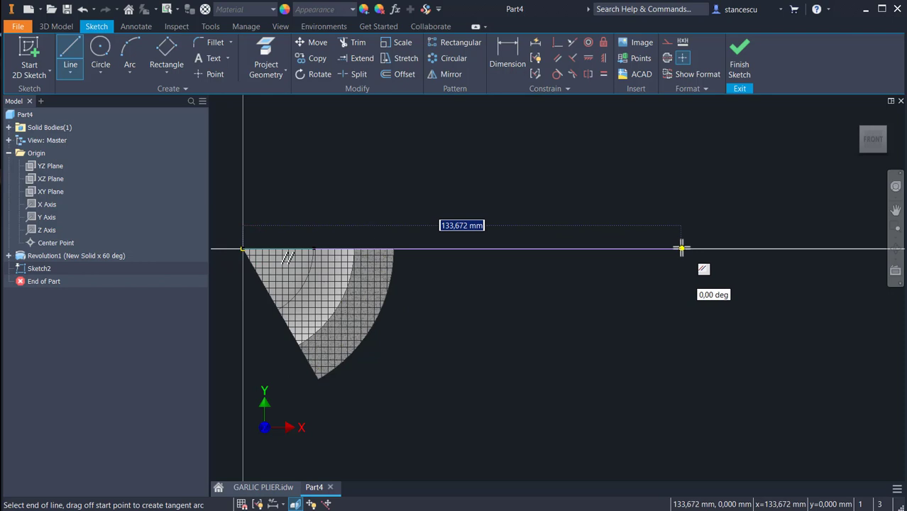
text(146)
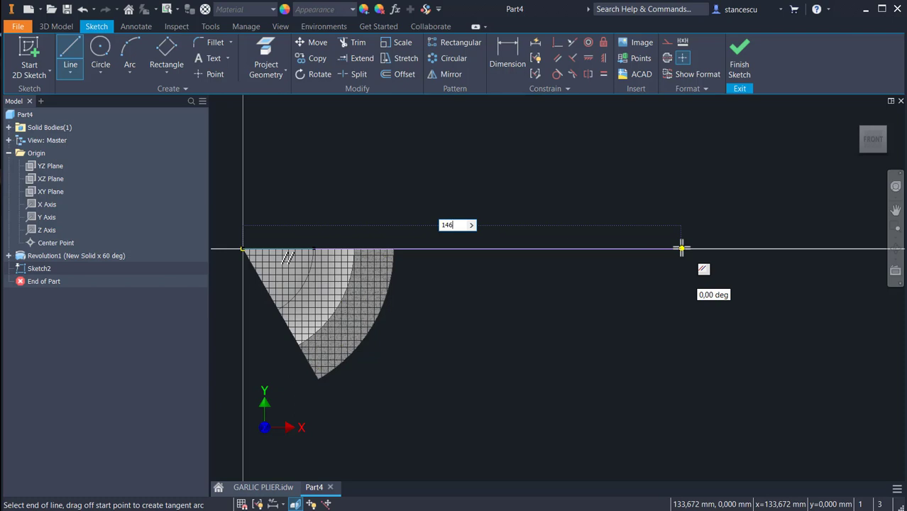
key(Return)
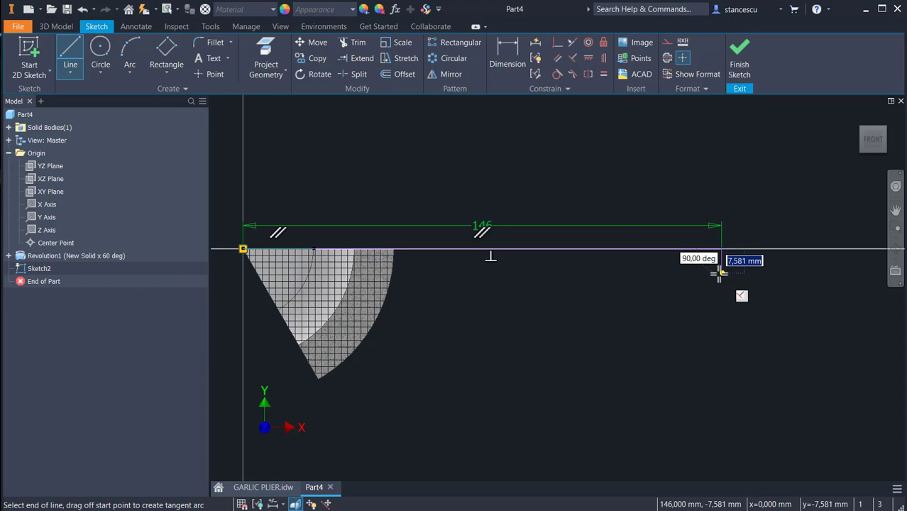
text(6)
key(Return)
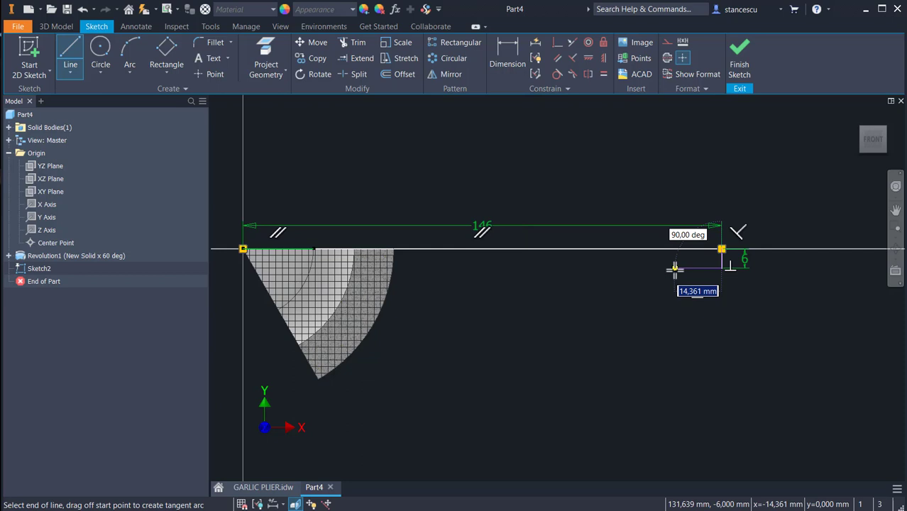
Continue with a horizontal line about 14 mm long back toward the head and a sloping line about 110 mm long ending on the inner arc
click(675, 268)
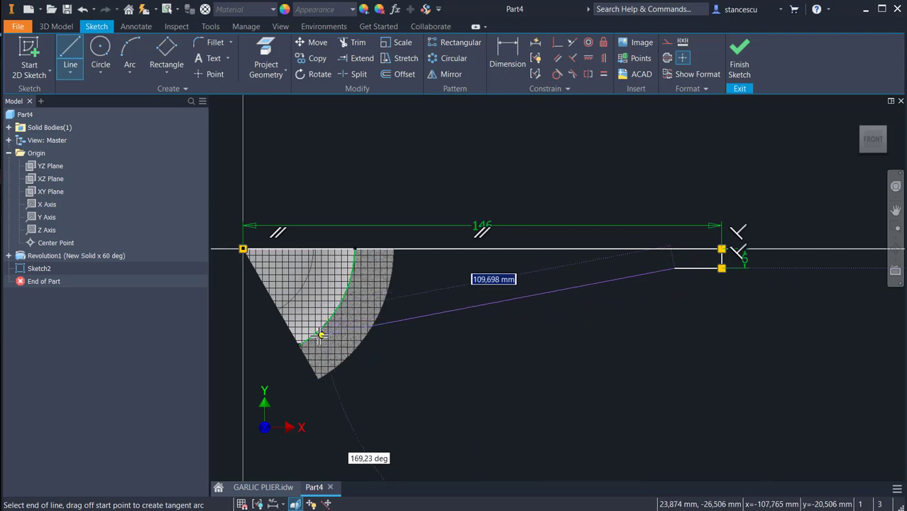
click(319, 332)
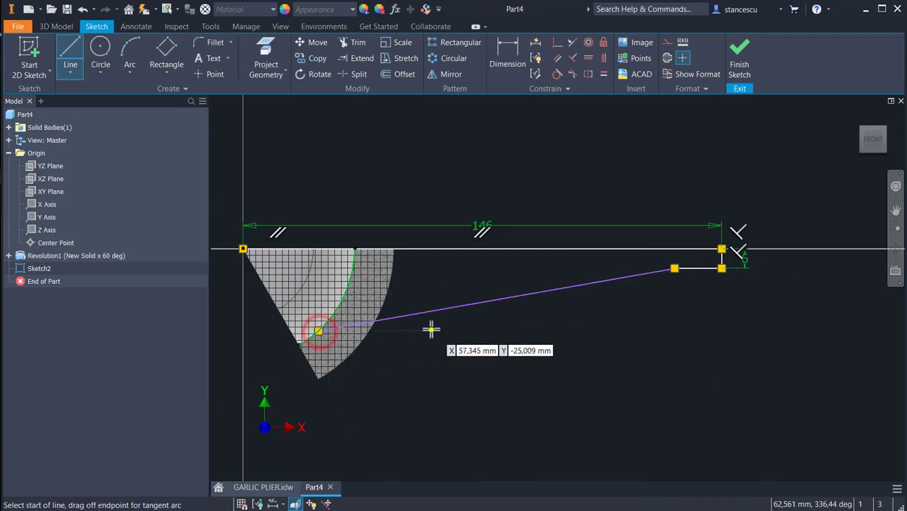
key(Escape)
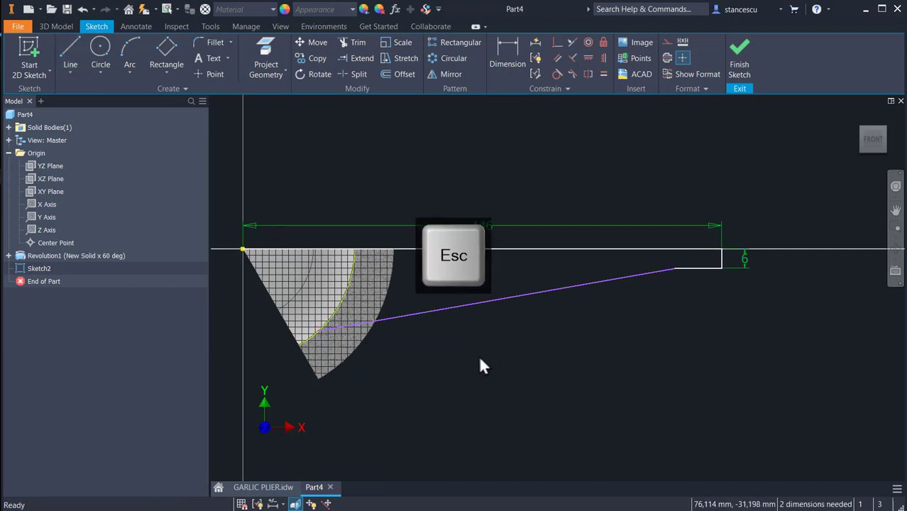
Project the head's outer arc edge into the sketch as construction geometry
scroll(454, 352, up, 3)
scroll(451, 361, down, 2)
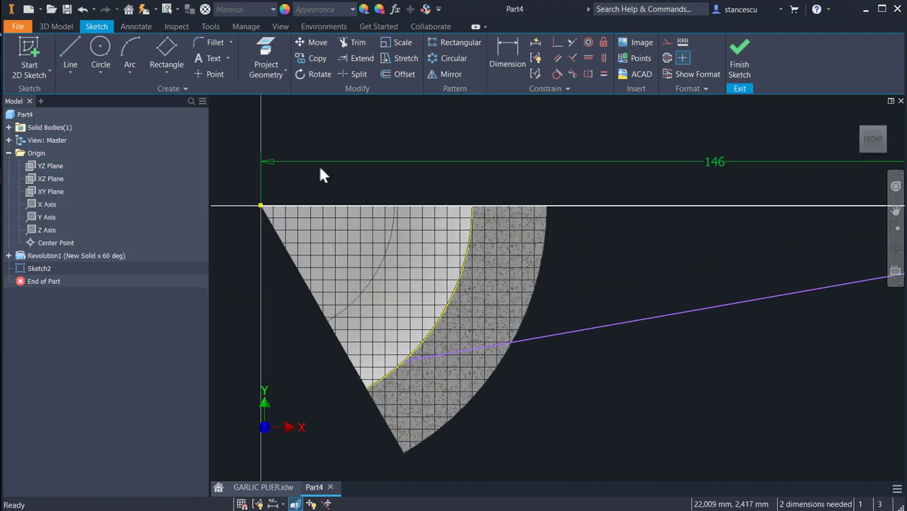
click(260, 47)
click(667, 43)
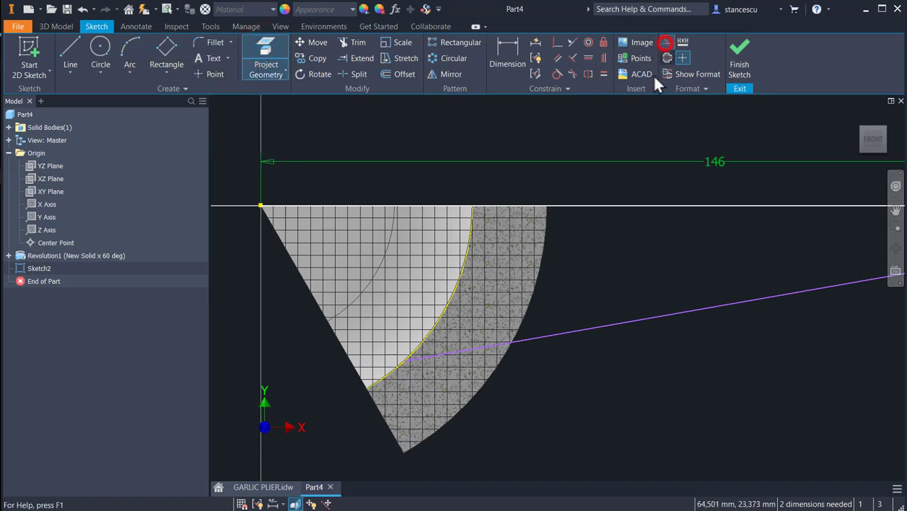
click(537, 291)
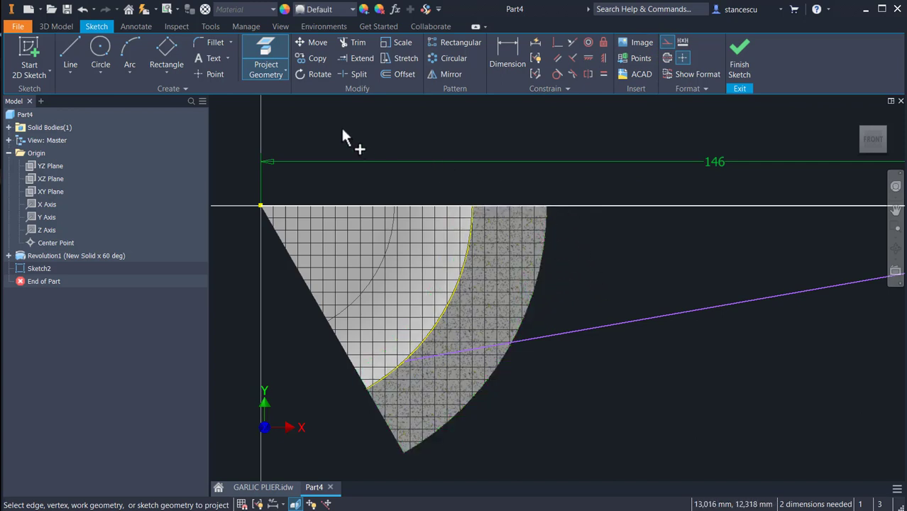
Place a sketch point on the sloping line and make it coincident with the projected outer arc
click(195, 74)
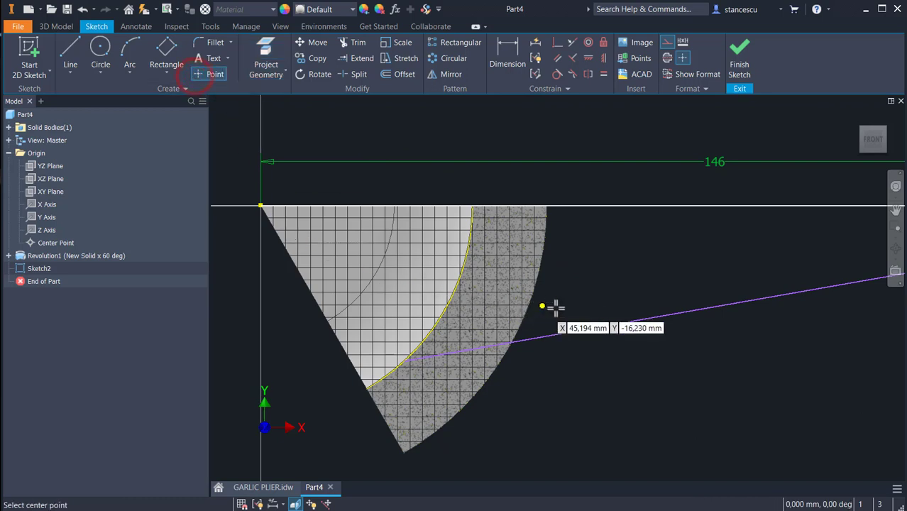
click(596, 327)
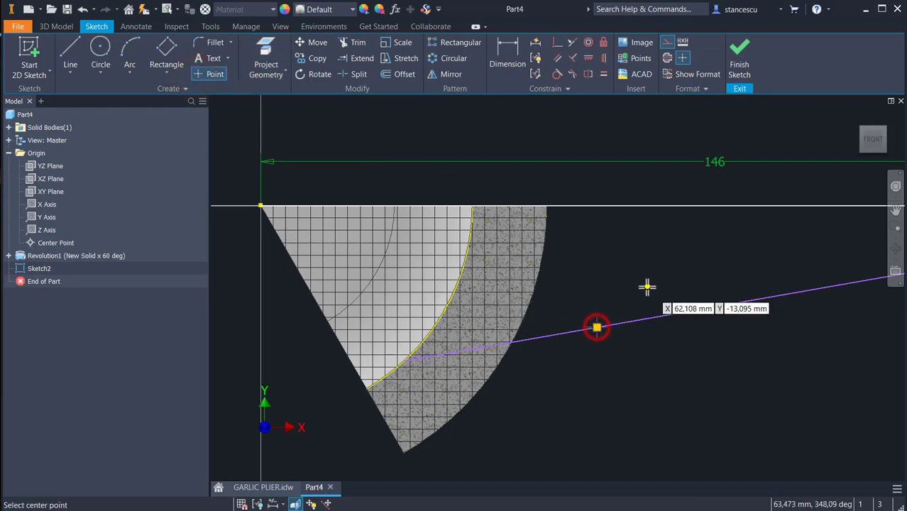
key(Escape)
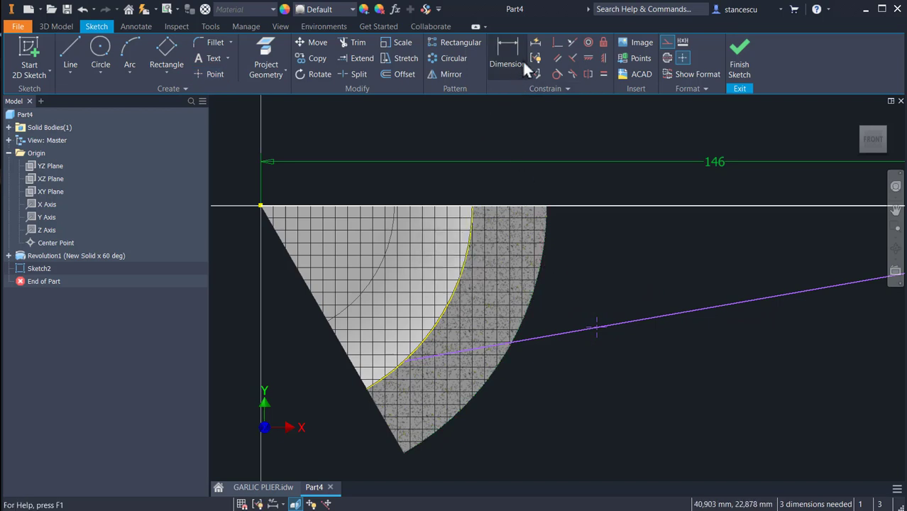
click(556, 44)
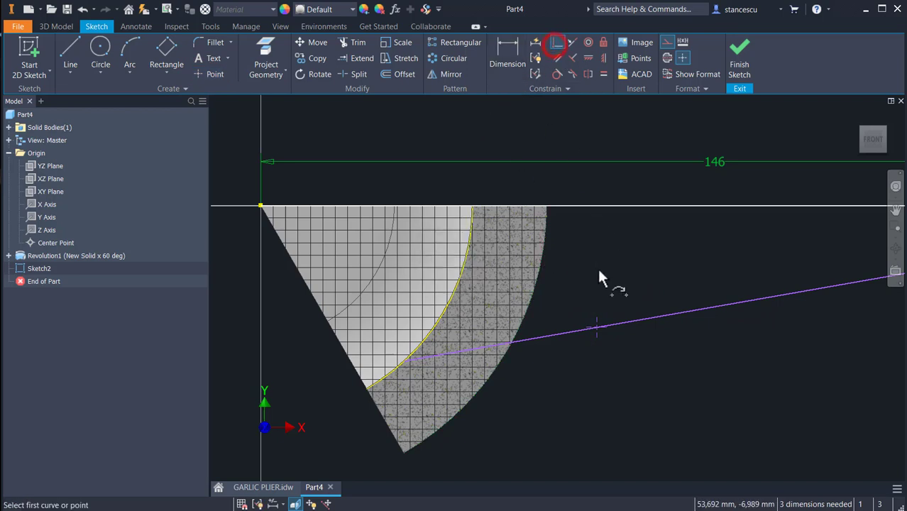
click(593, 316)
click(527, 299)
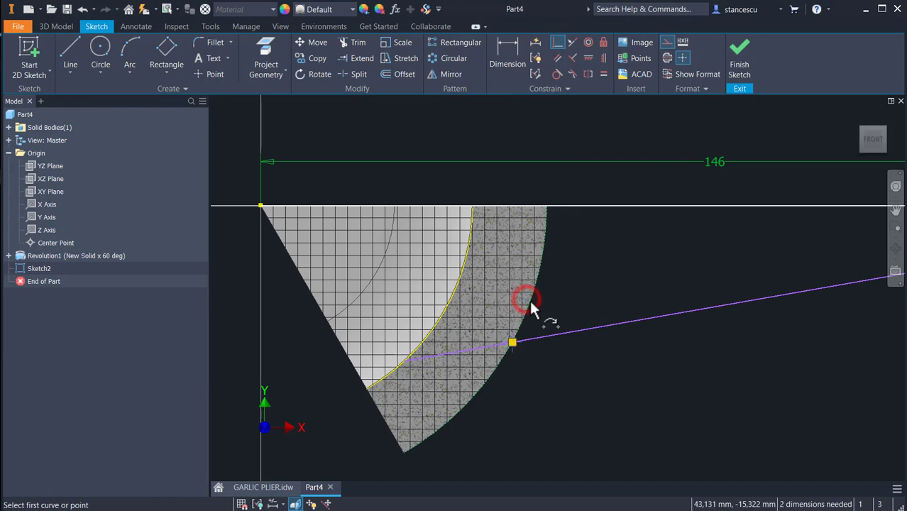
Set the vertical distance from the upper horizontal line to the point on the outer arc to 23 mm
click(497, 51)
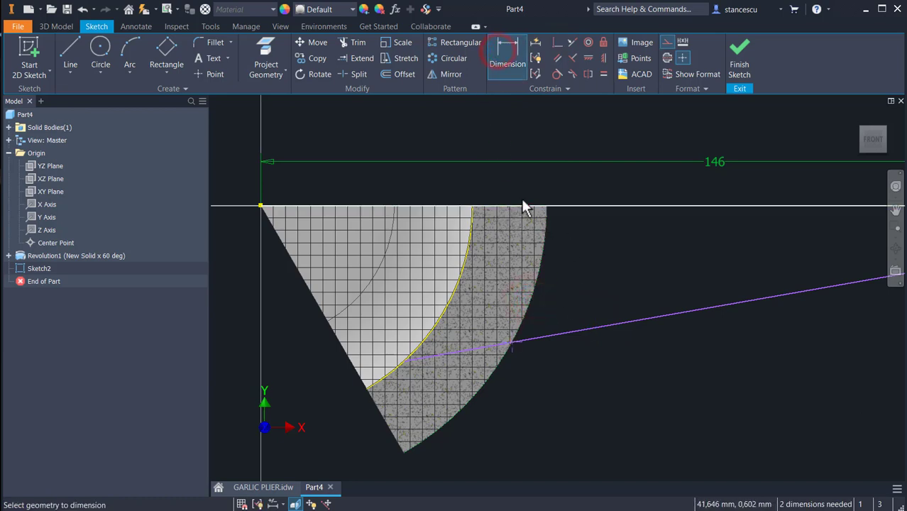
click(571, 205)
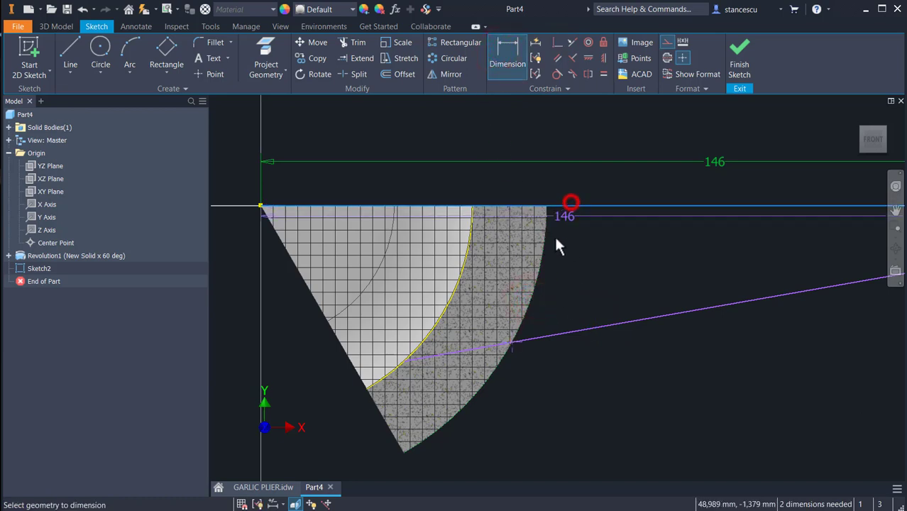
click(507, 340)
click(594, 284)
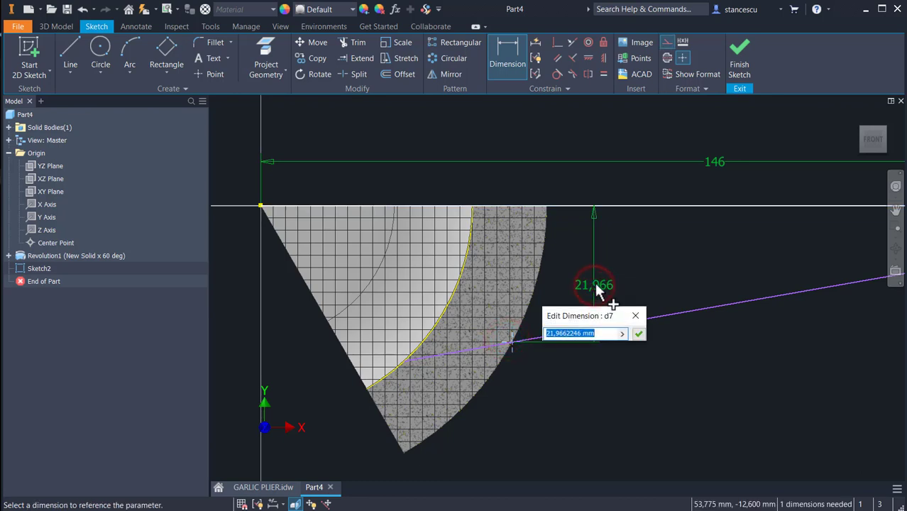
text(23)
key(Return)
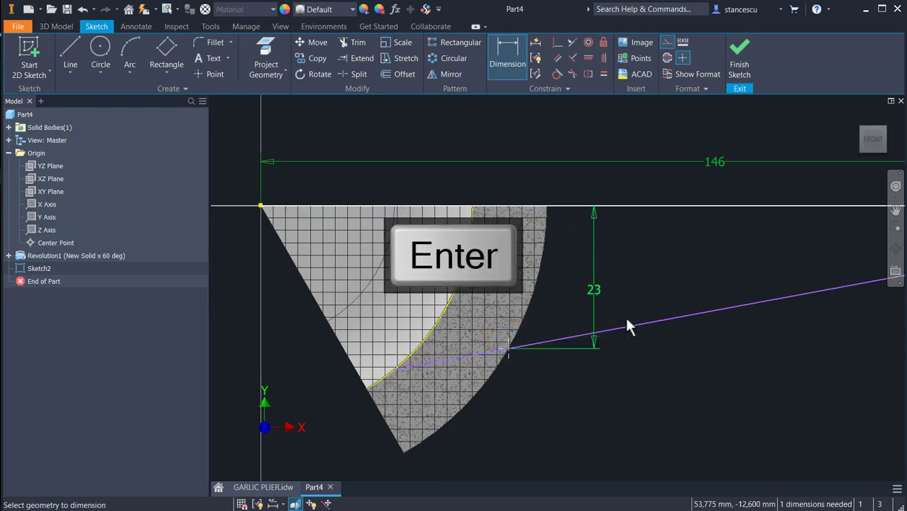
Draw a construction line about 63 mm long below the sloping handle line and constrain it parallel to that line
scroll(627, 327, up, 3)
mouse_move(654, 344)
middle_down()
mouse_move(587, 384)
mouse_move(469, 390)
middle_up()
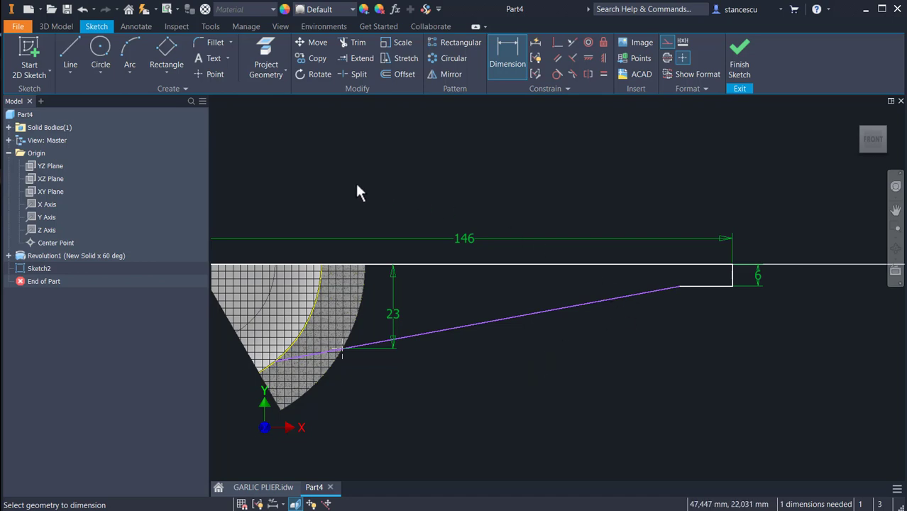
click(72, 54)
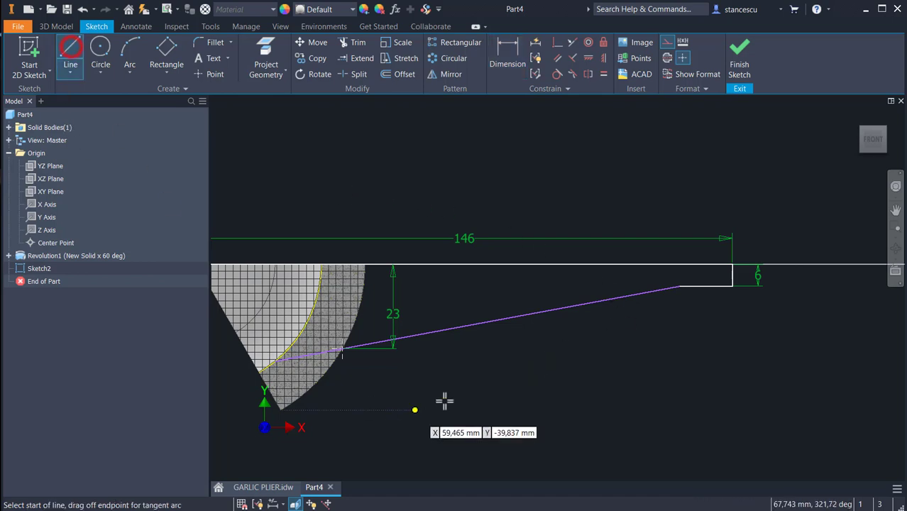
click(440, 352)
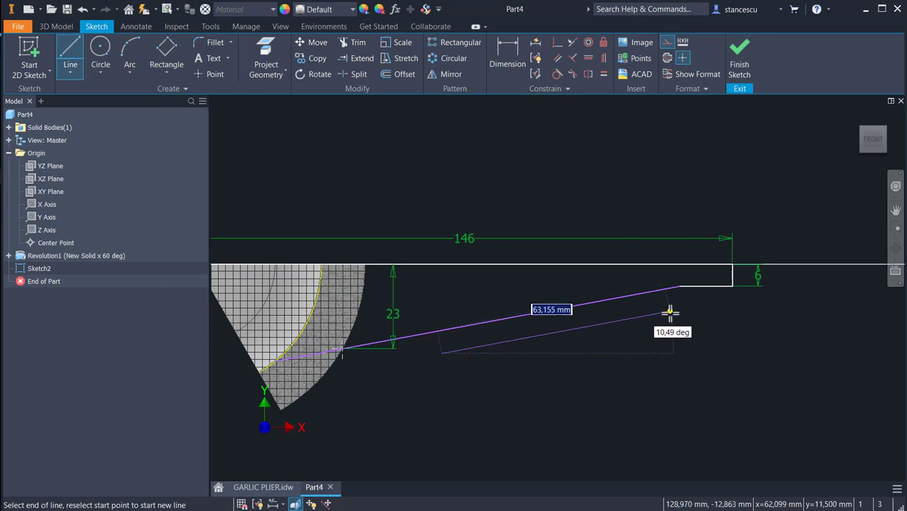
key(Escape)
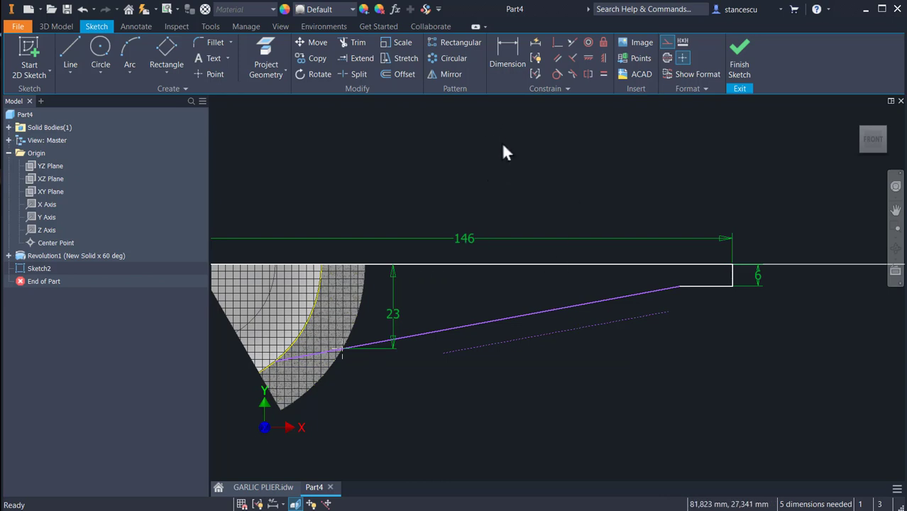
click(558, 309)
click(559, 330)
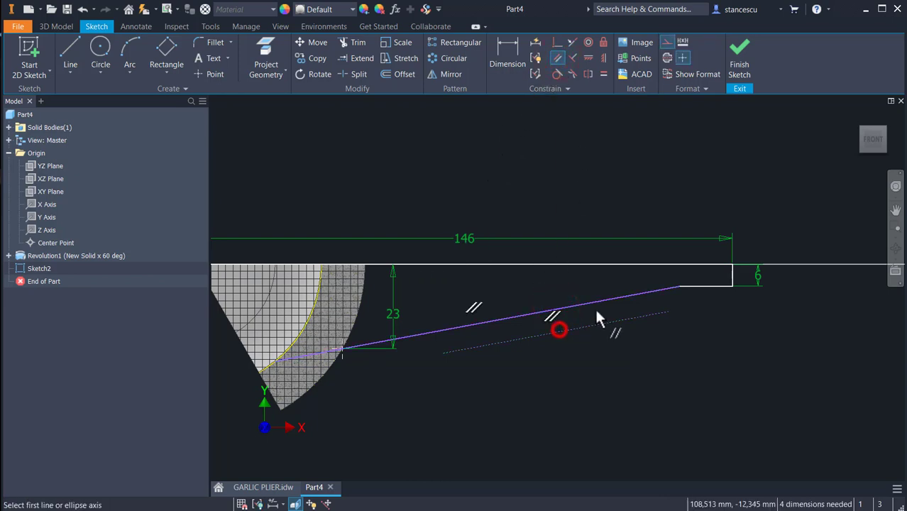
Set the distance between the sloping handle line and the parallel construction line to 5 mm
click(504, 44)
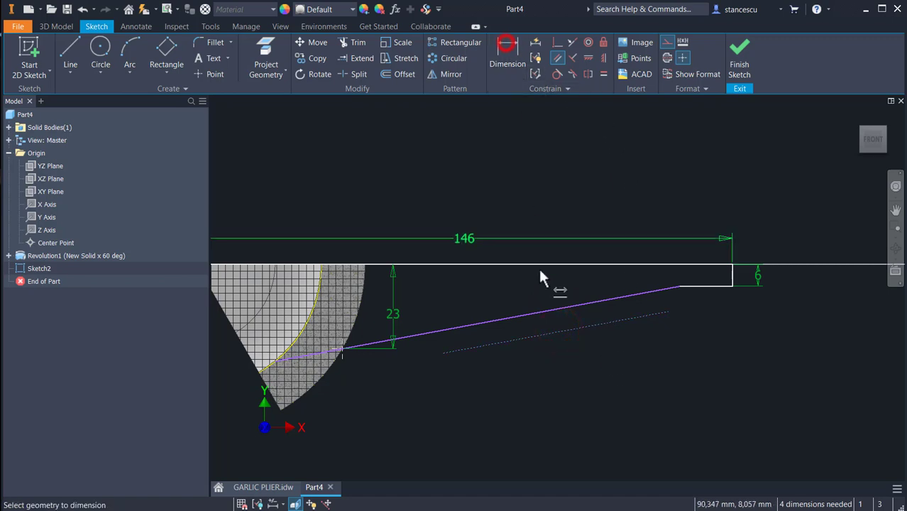
click(577, 306)
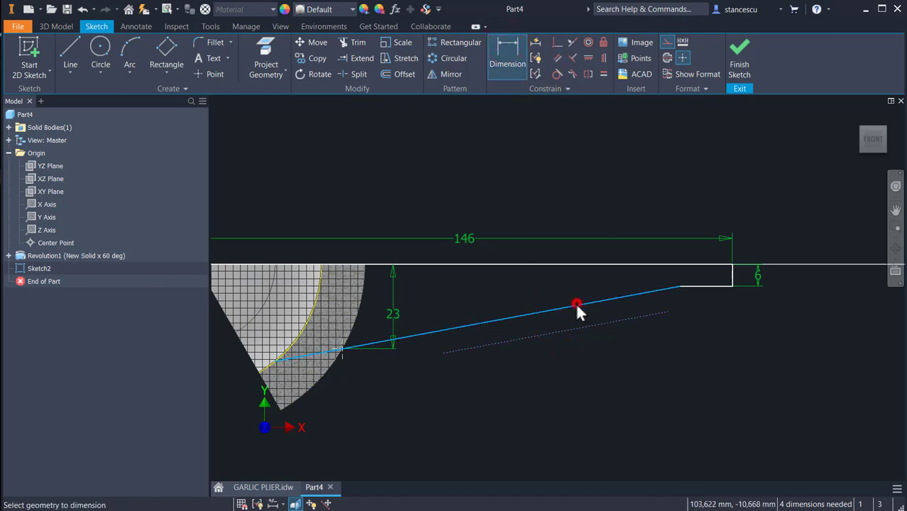
click(642, 357)
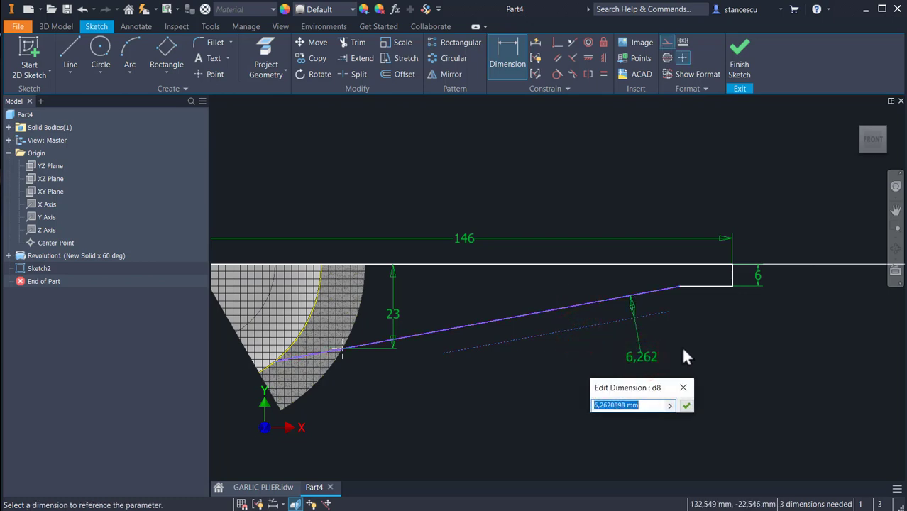
text(5)
key(Return)
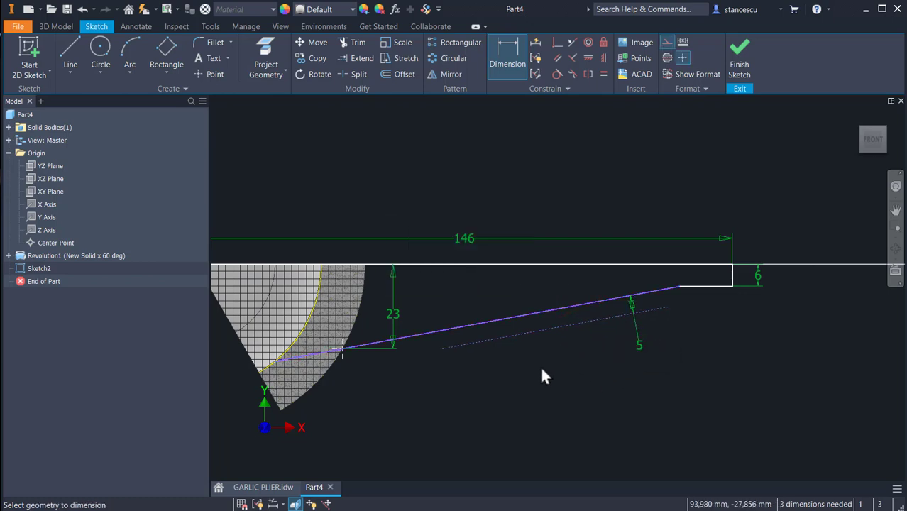
Draw a short construction line from the parallel construction line's end nearest the arcs, perpendicular to the sloping handle line
scroll(487, 399, up, 4)
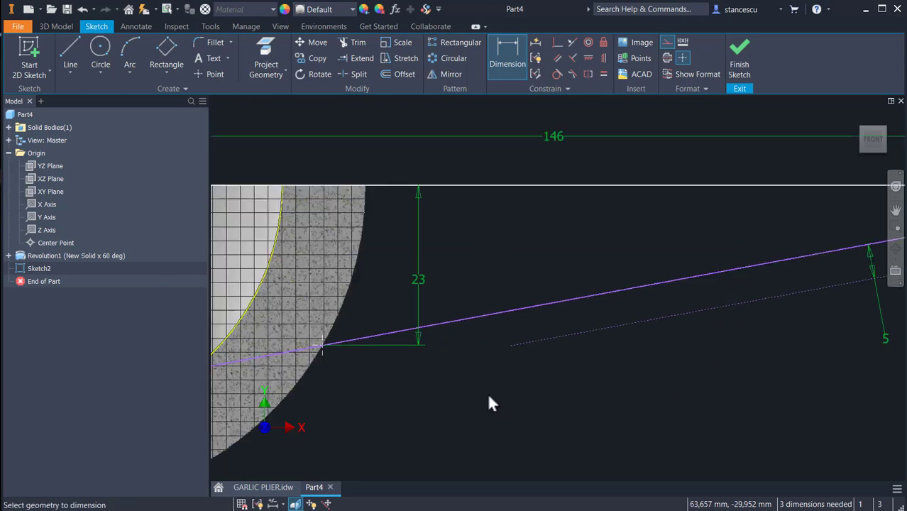
click(70, 56)
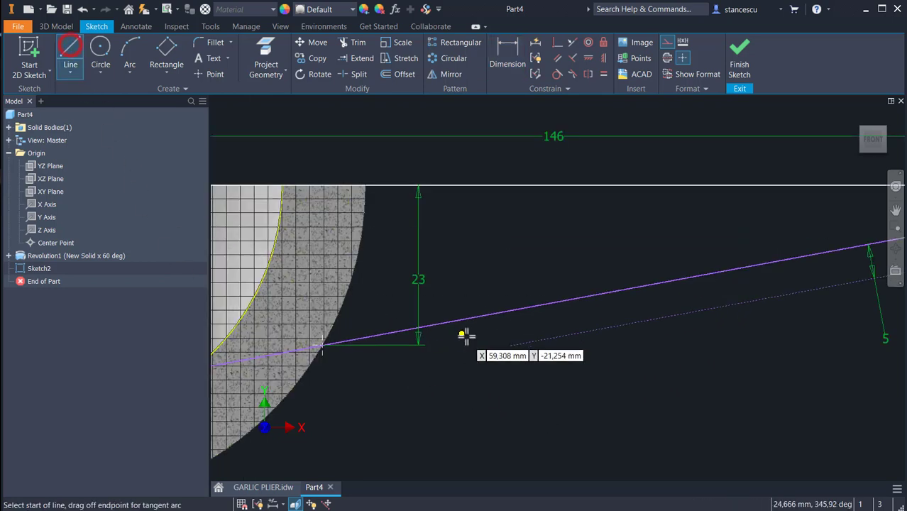
click(509, 346)
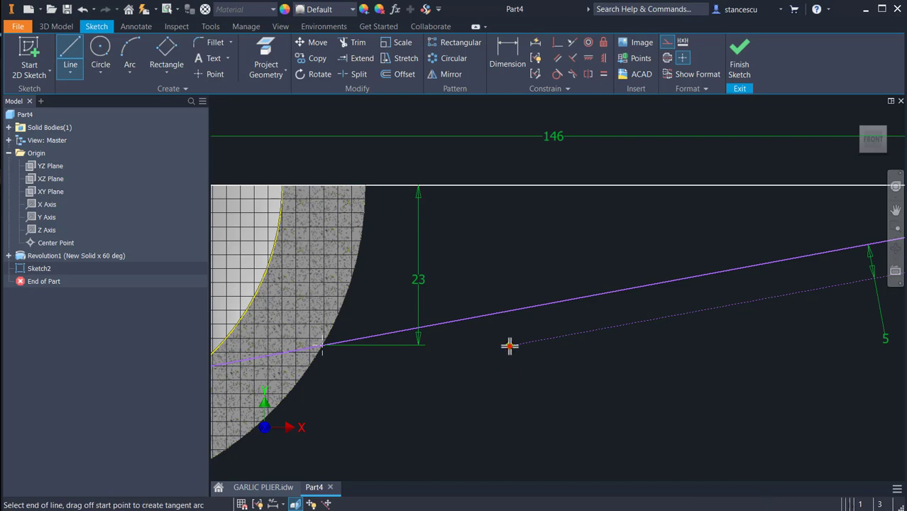
click(501, 311)
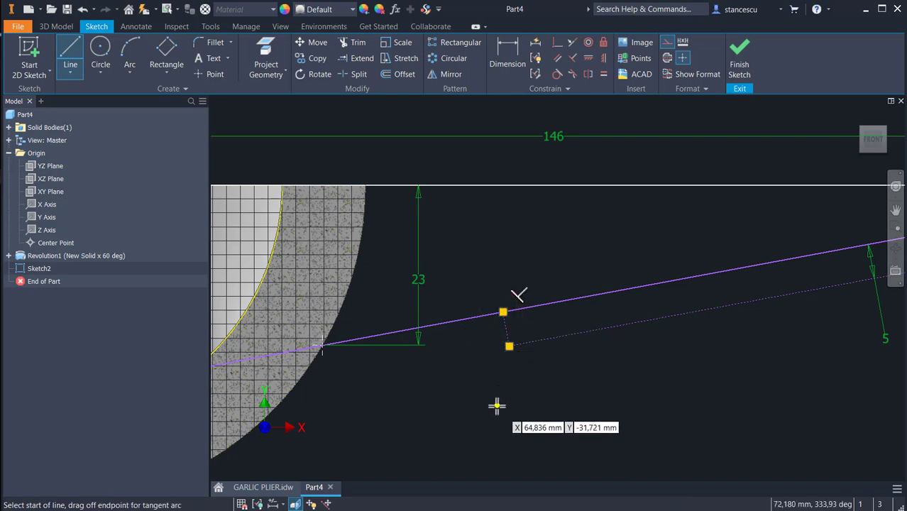
key(Escape)
scroll(560, 388, up, 2)
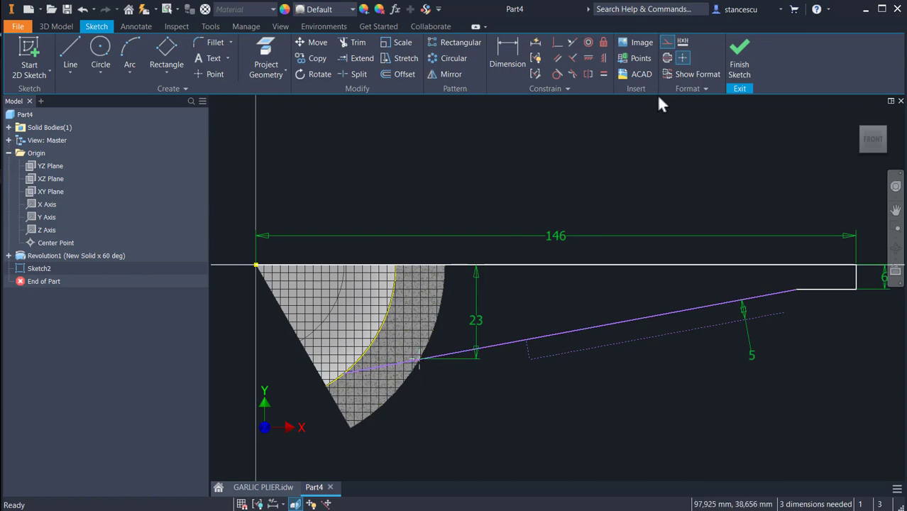
Set the distance between the point on the outer arc and the near end of the parallel construction line to 30 mm
click(497, 50)
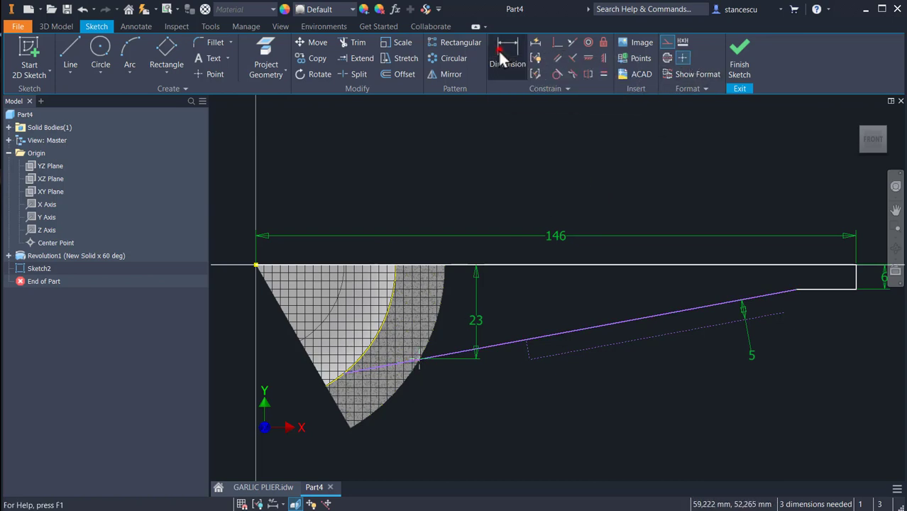
click(529, 360)
click(526, 348)
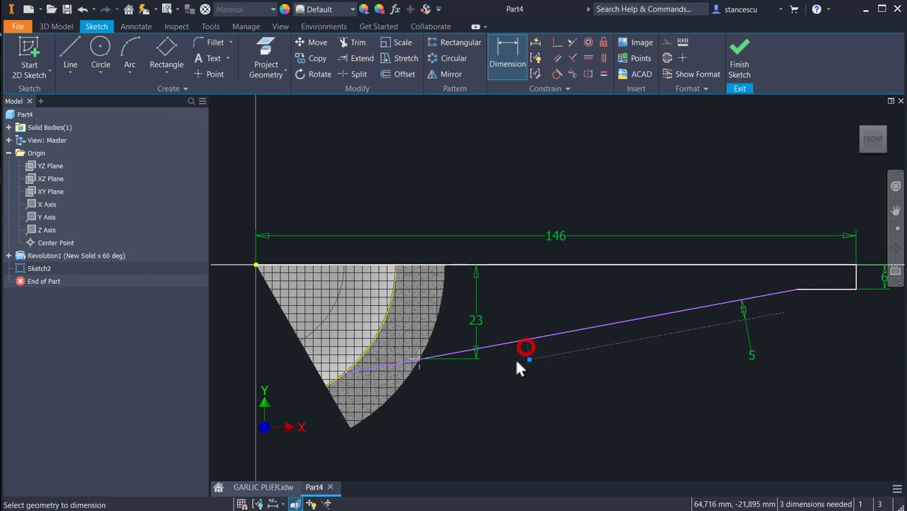
click(418, 359)
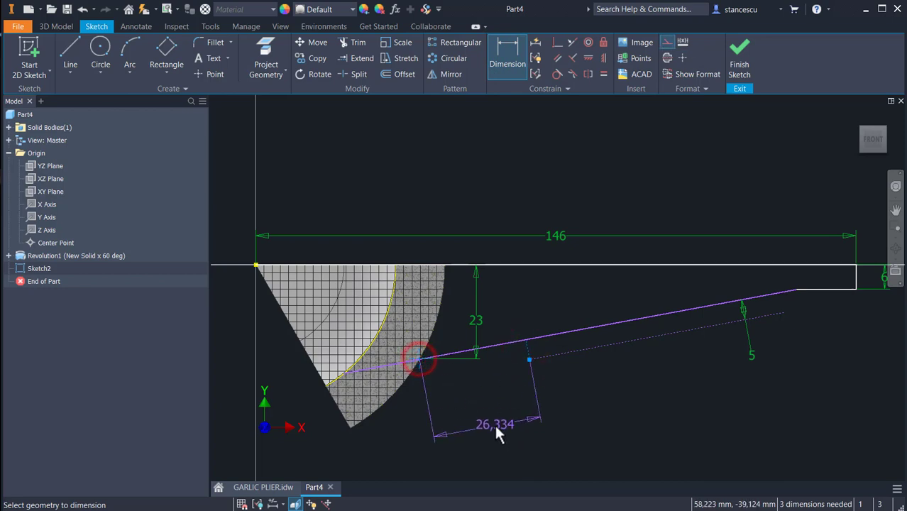
click(494, 424)
text(30)
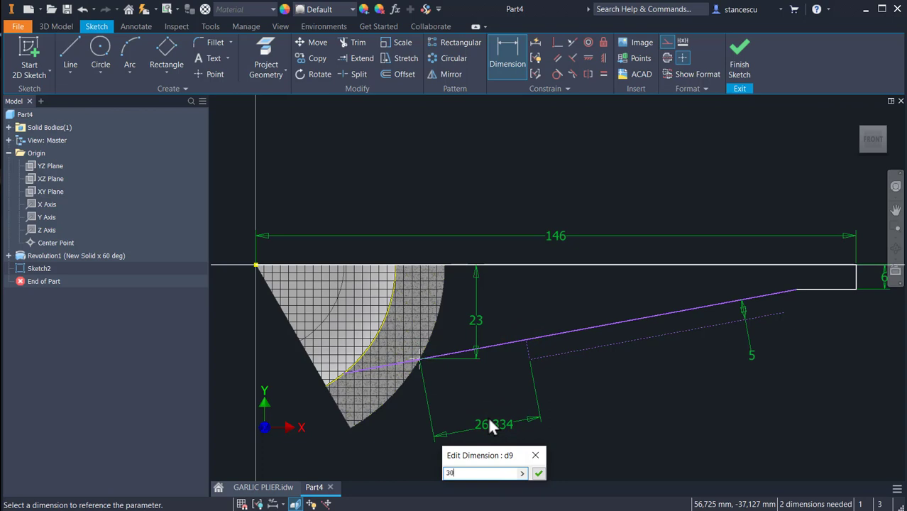
key(Return)
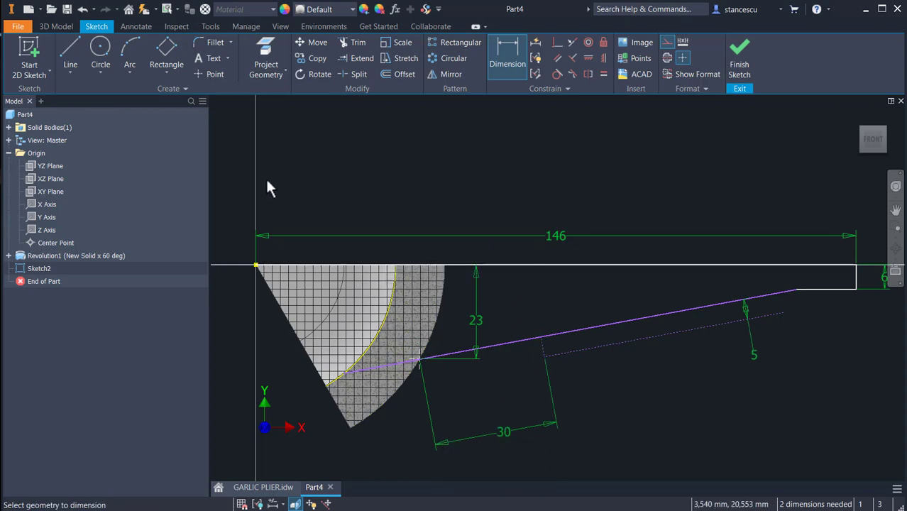
Place a sketch point on the parallel construction line, 20 mm from the short perpendicular construction line
click(214, 74)
click(639, 340)
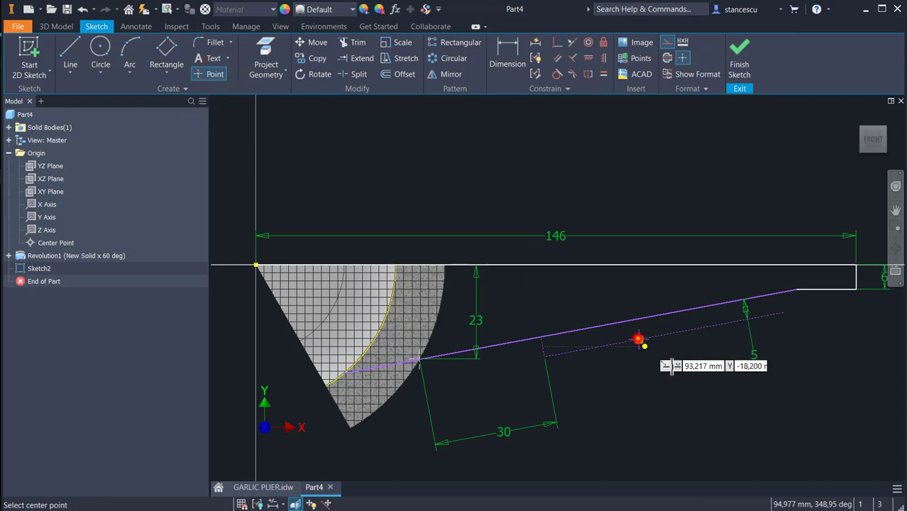
key(Escape)
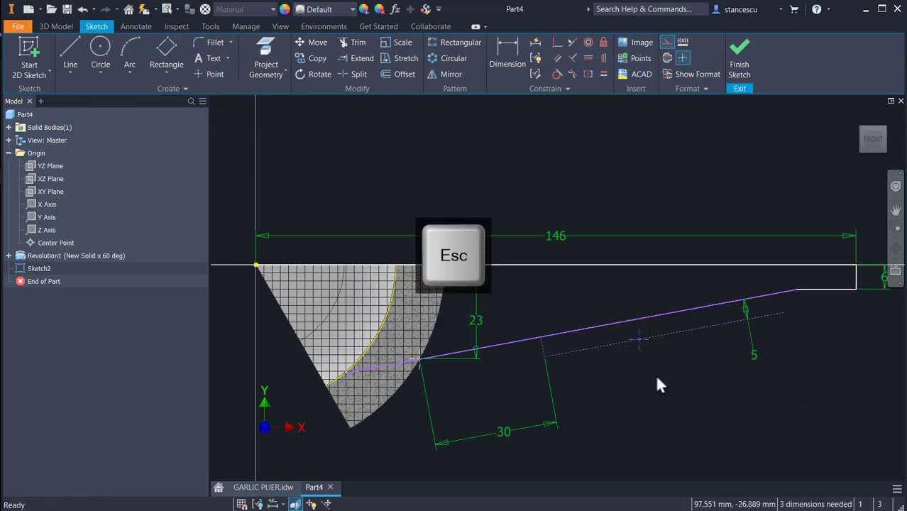
click(512, 61)
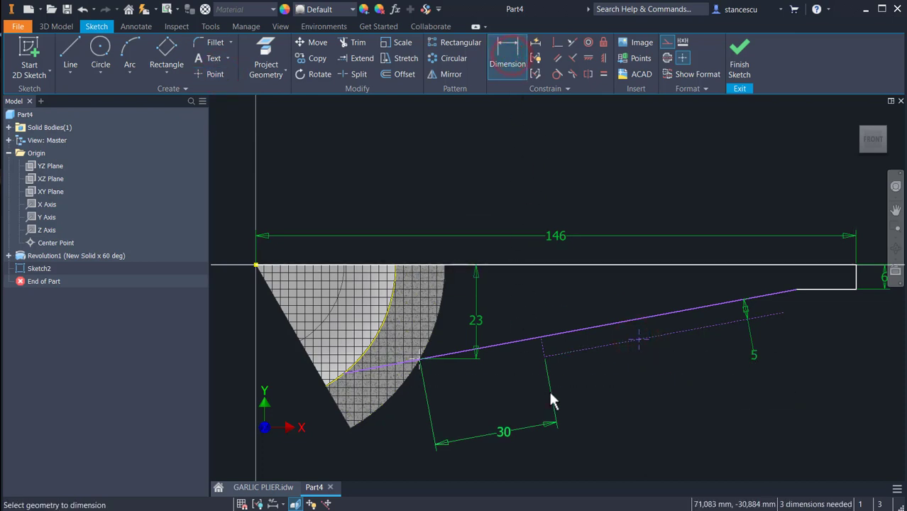
click(542, 346)
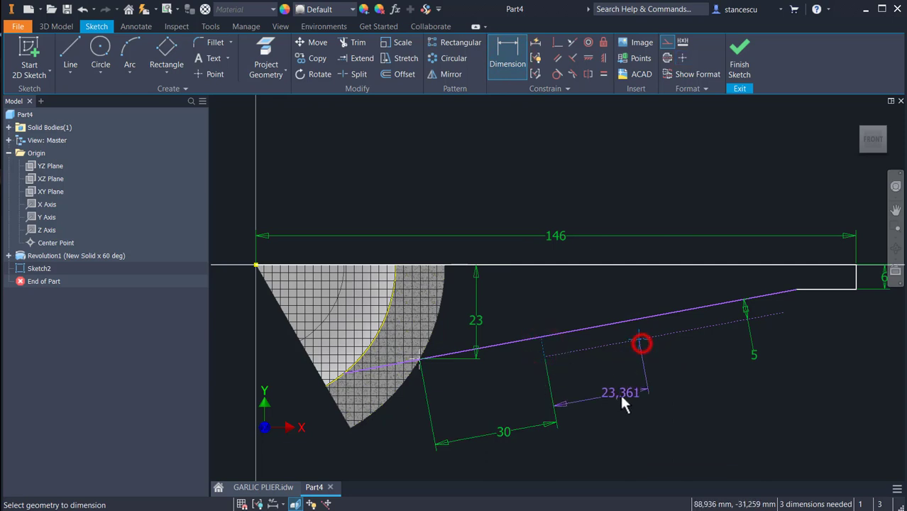
click(599, 385)
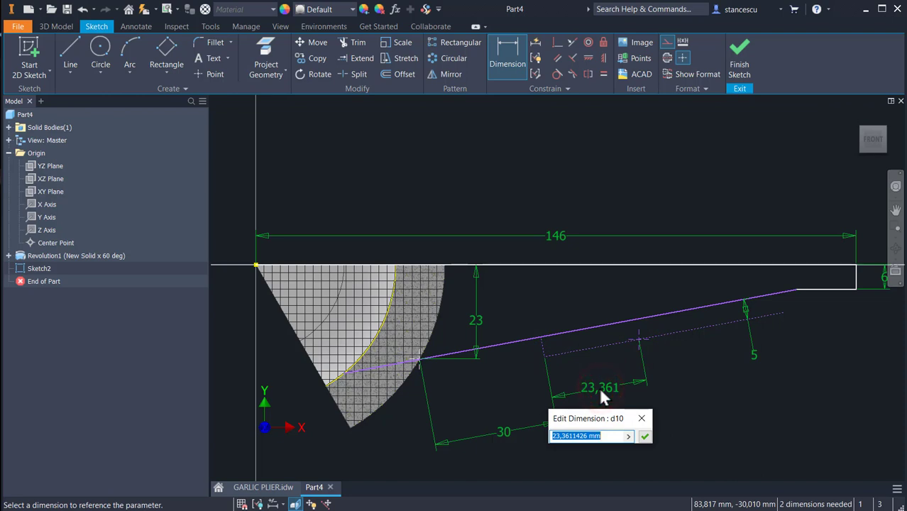
text(20)
key(Return)
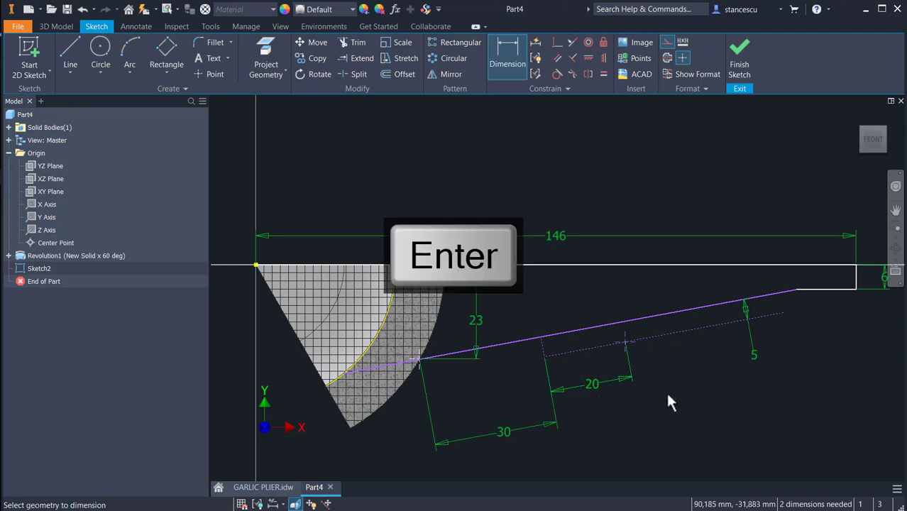
Set the aligned distance between the sketch point and the far end of the parallel construction line to 20 mm
click(625, 341)
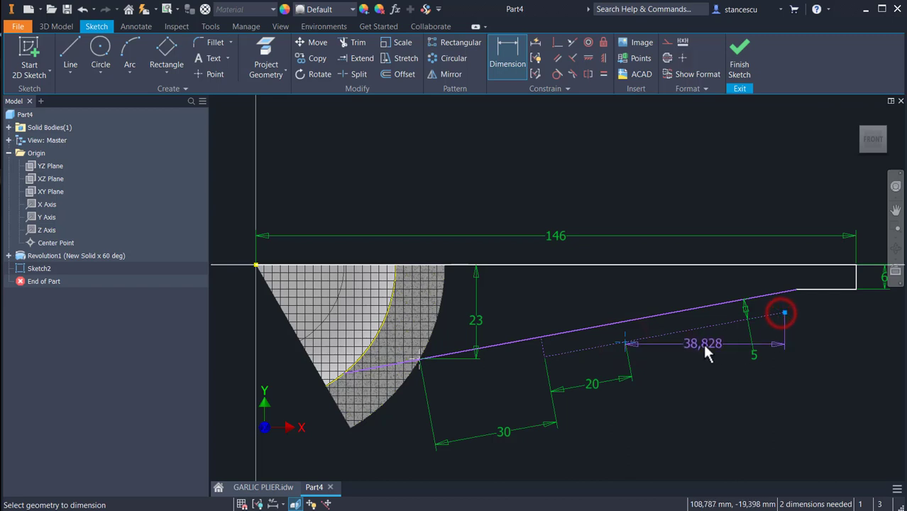
click(702, 335)
click(712, 355)
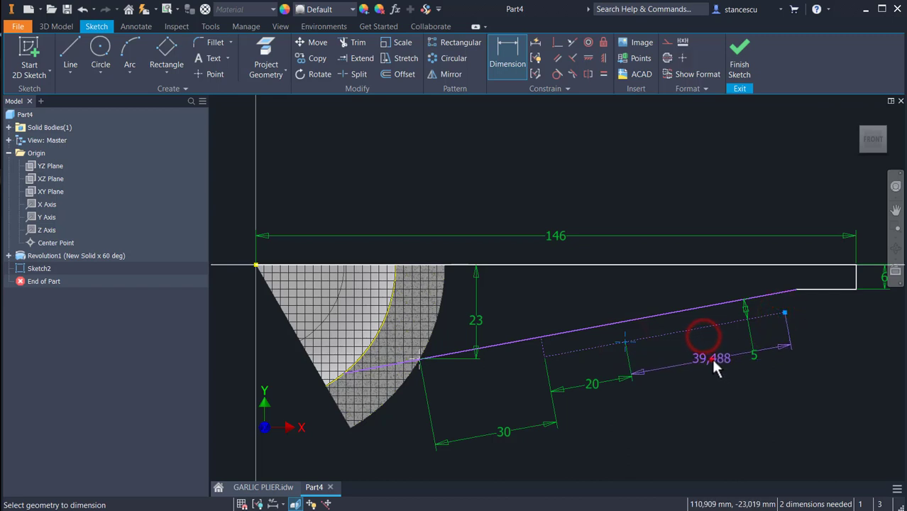
text(20)
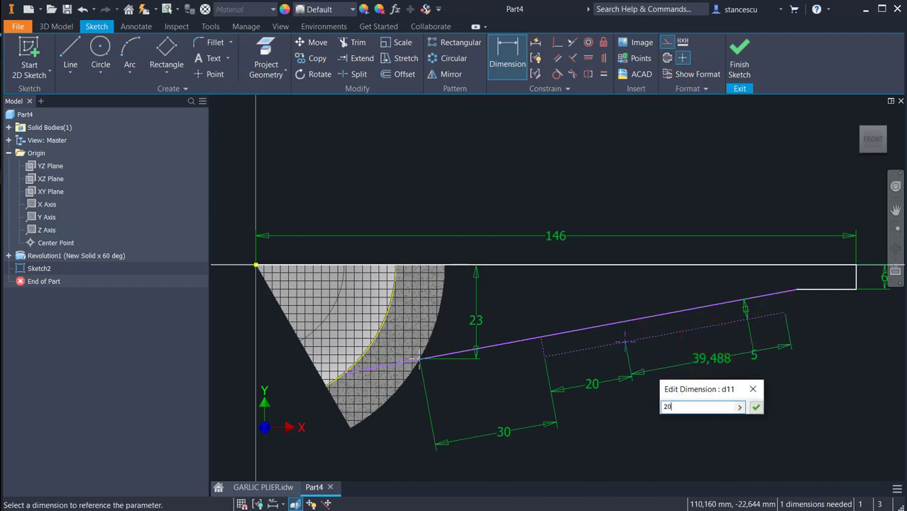
key(Return)
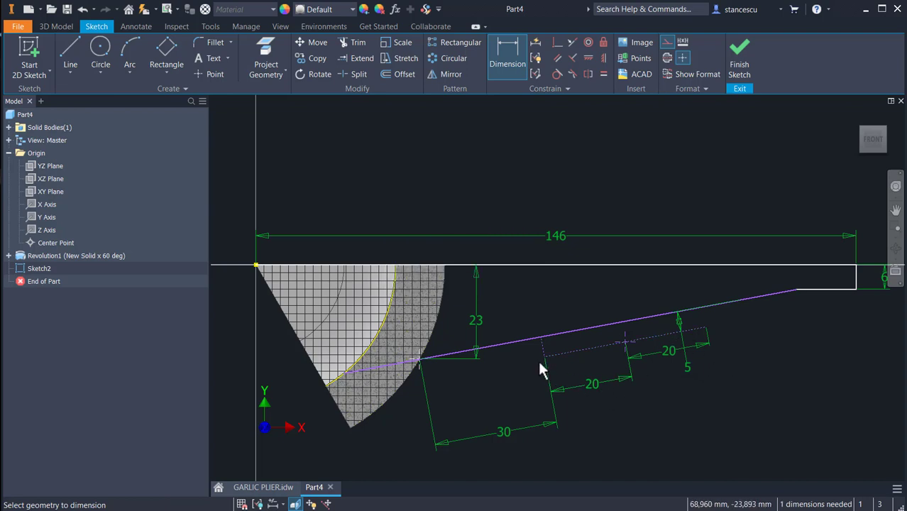
Draw a construction circle with a 7 mm radius centred on the near end of the parallel construction line
scroll(537, 357, up, 3)
scroll(580, 364, down, 2)
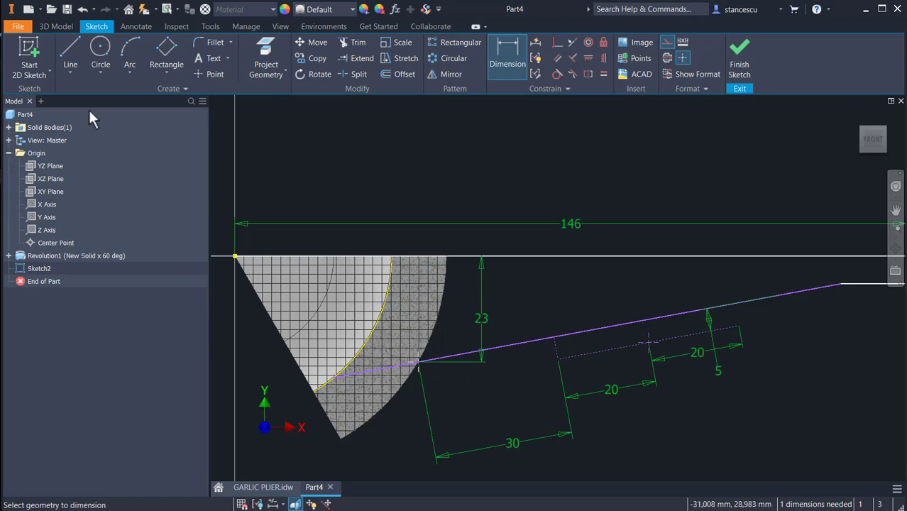
click(100, 48)
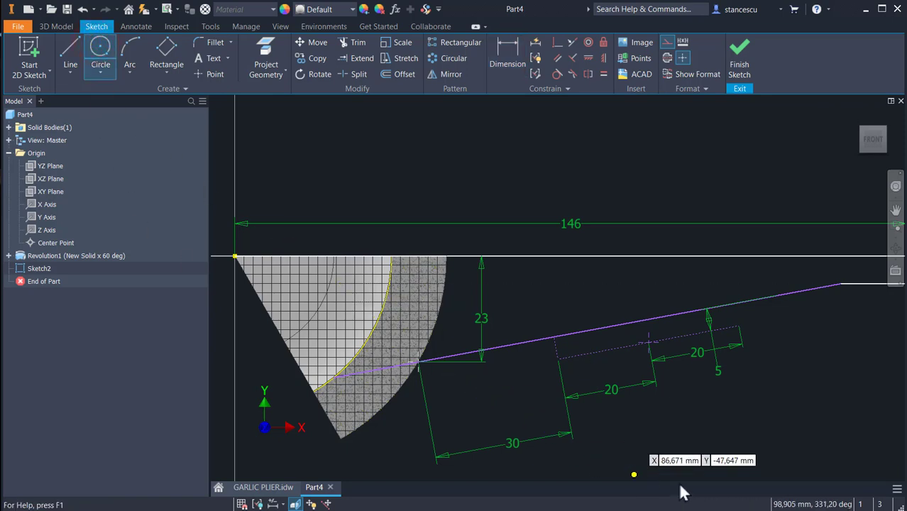
click(558, 360)
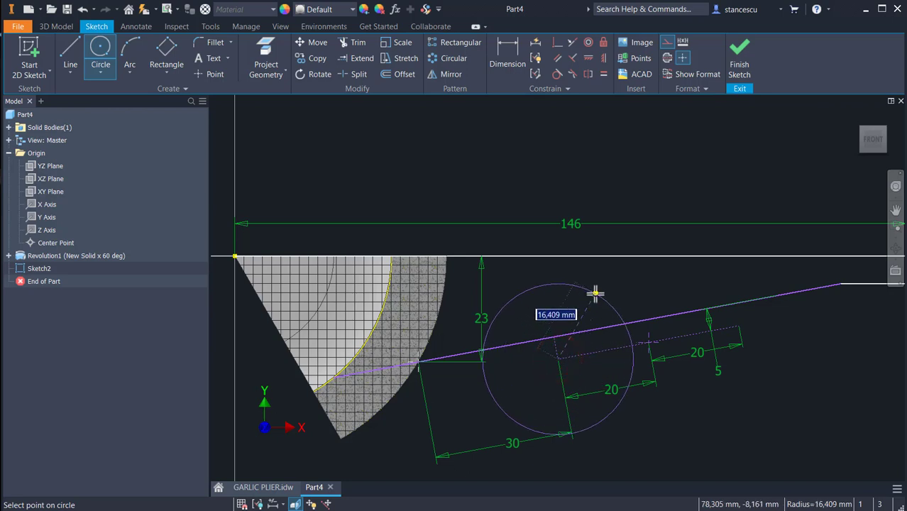
text(7)
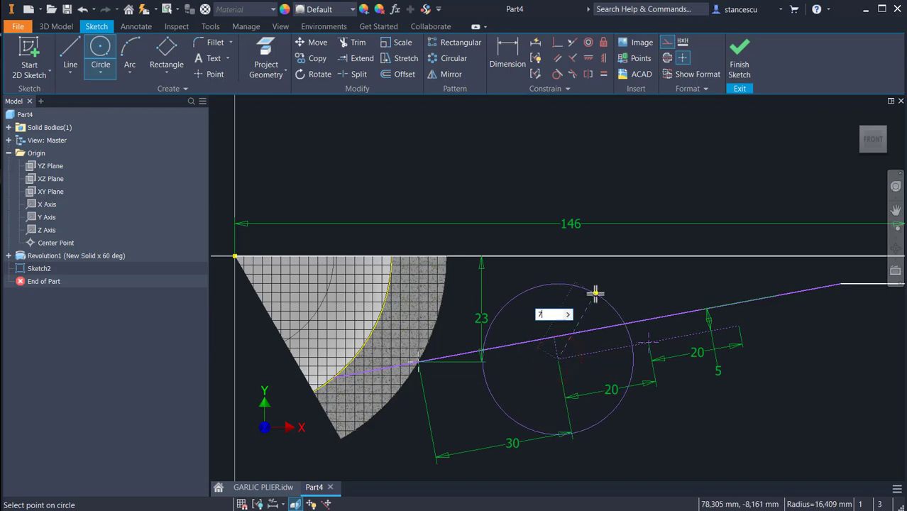
key(Return)
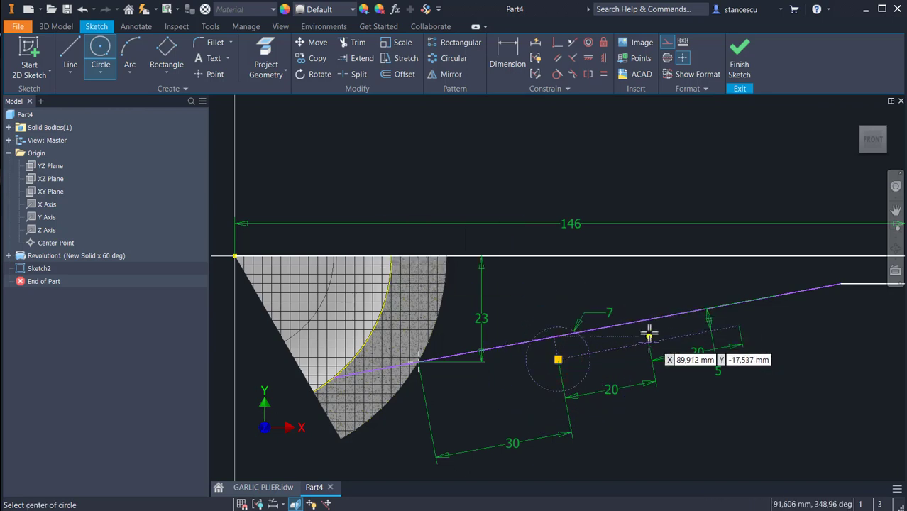
key(Escape)
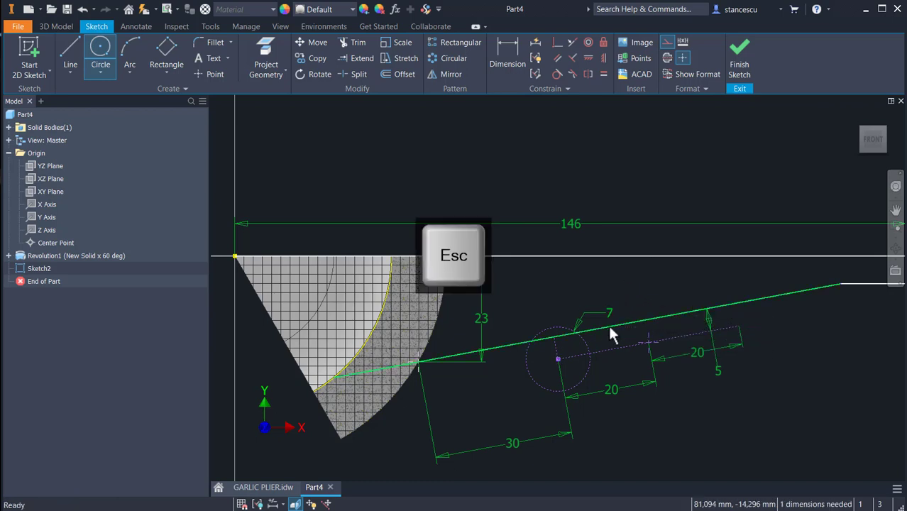
Convert the 7 mm radius circle from construction to normal geometry
click(584, 369)
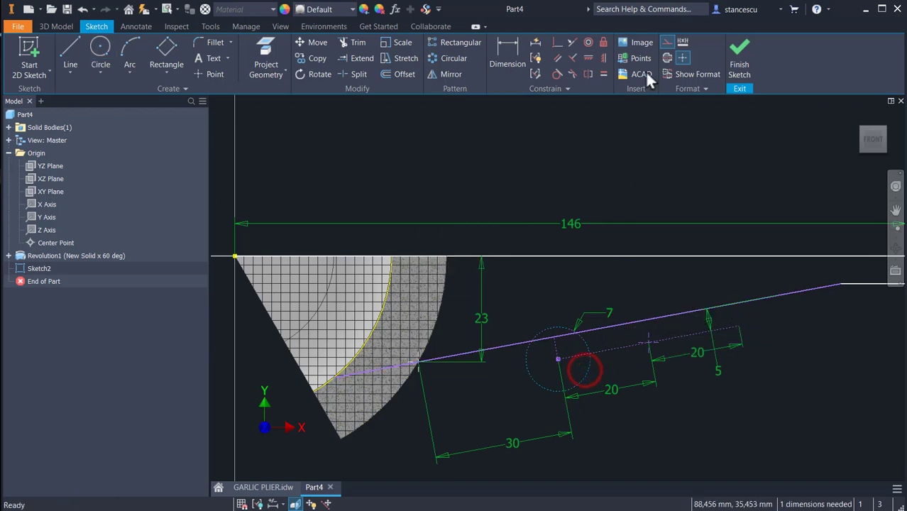
click(664, 42)
click(637, 170)
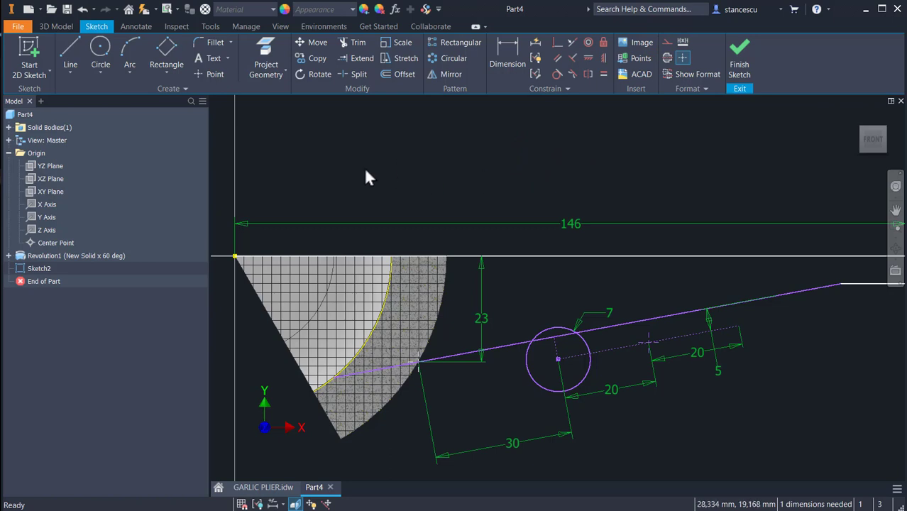
Draw two more circles, one centred on the sketch point and one on the far end of the parallel construction line
click(100, 47)
click(647, 344)
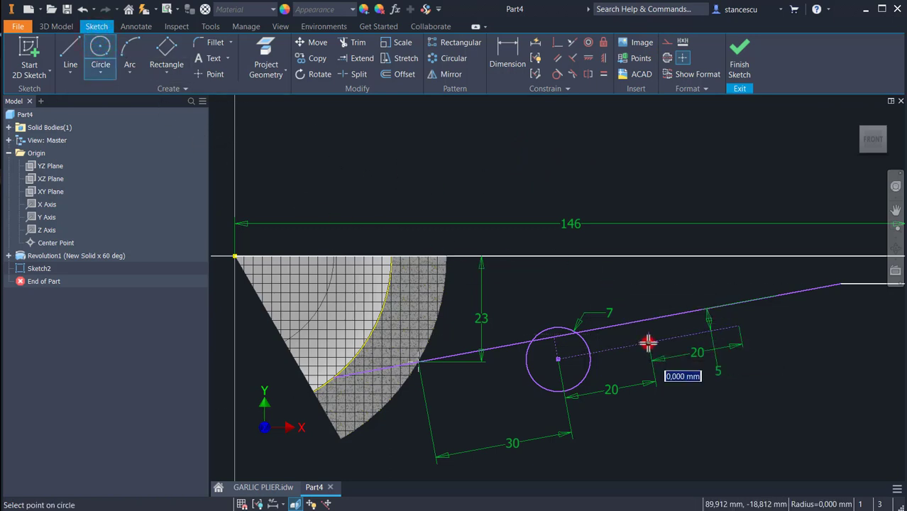
click(664, 303)
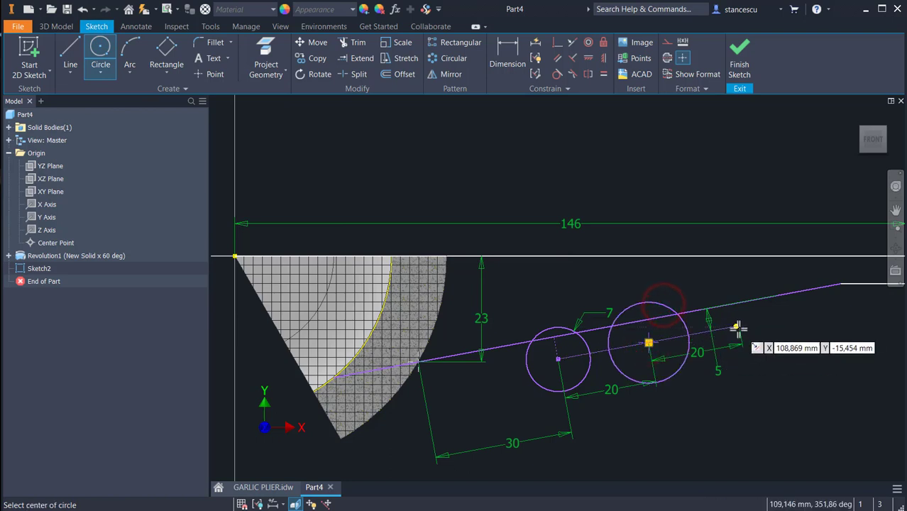
click(737, 326)
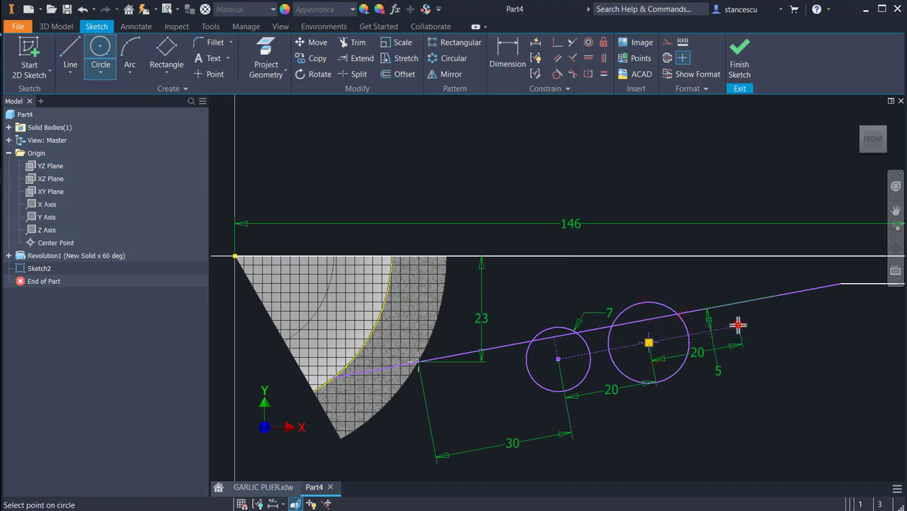
click(741, 291)
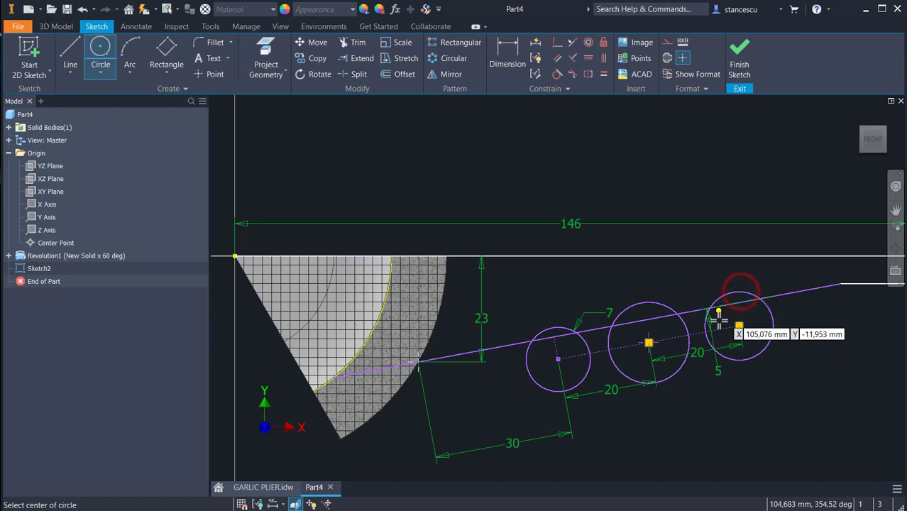
scroll(718, 321, down, 3)
key(Escape)
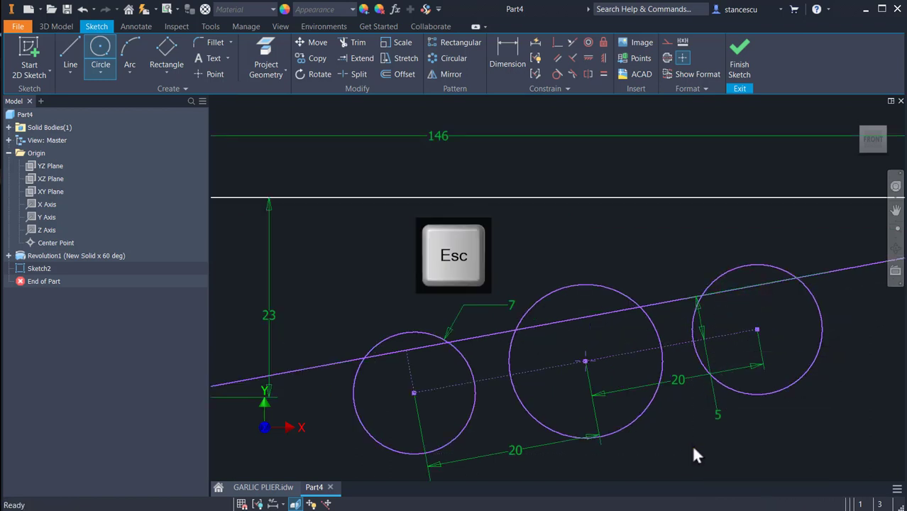
Apply Equal constraints so the middle and far grip circles match the 7 mm radius circle
click(603, 74)
click(465, 367)
click(505, 358)
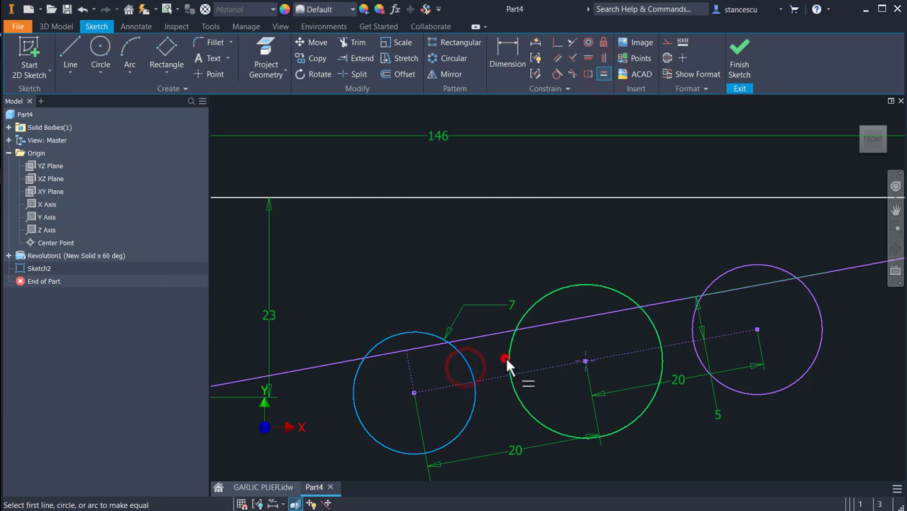
click(520, 358)
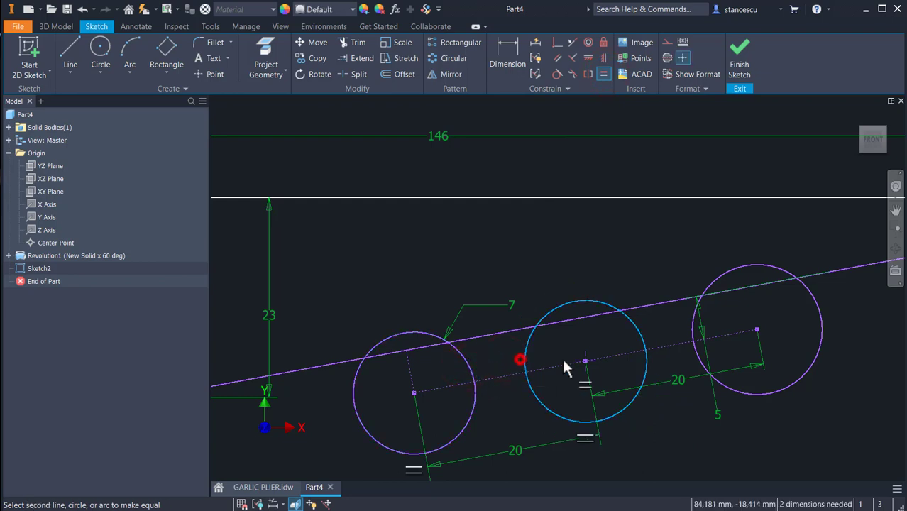
click(689, 322)
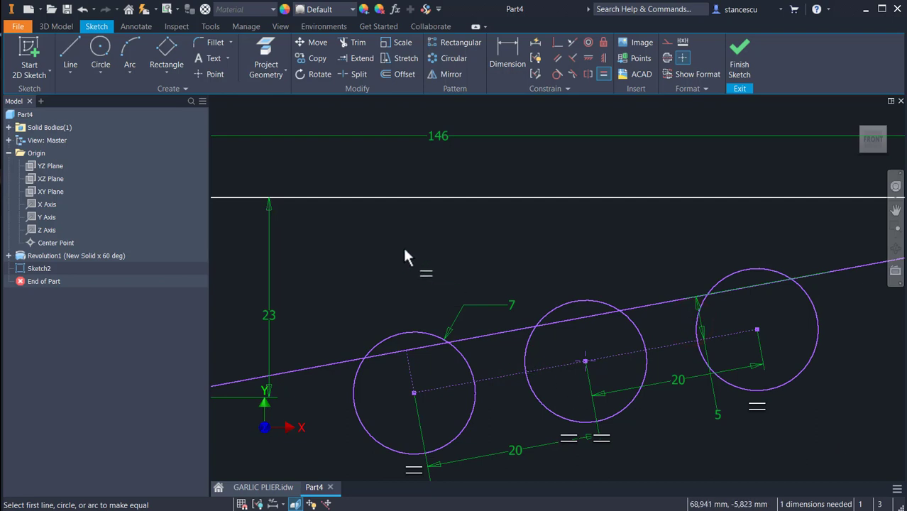
Draw two free circles above the sloped handle line, roughly over the gaps between the three grip circles
click(103, 53)
click(458, 262)
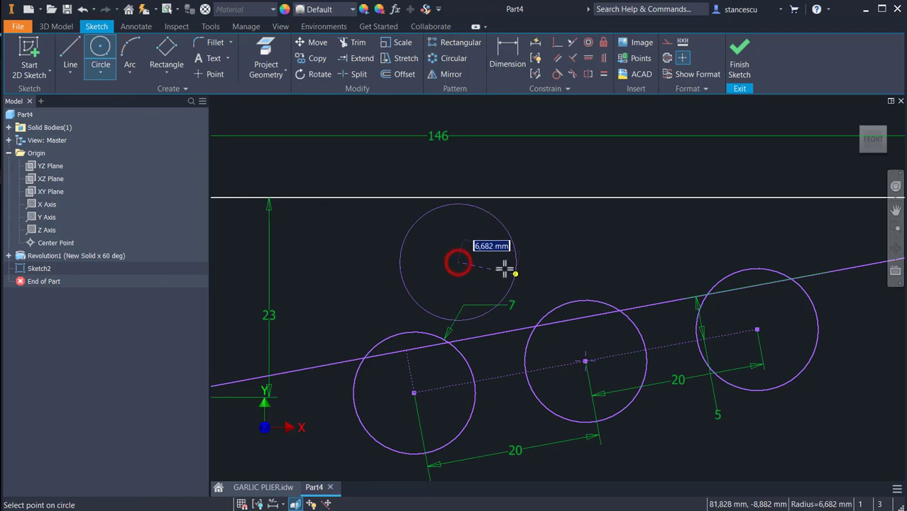
click(502, 265)
click(664, 248)
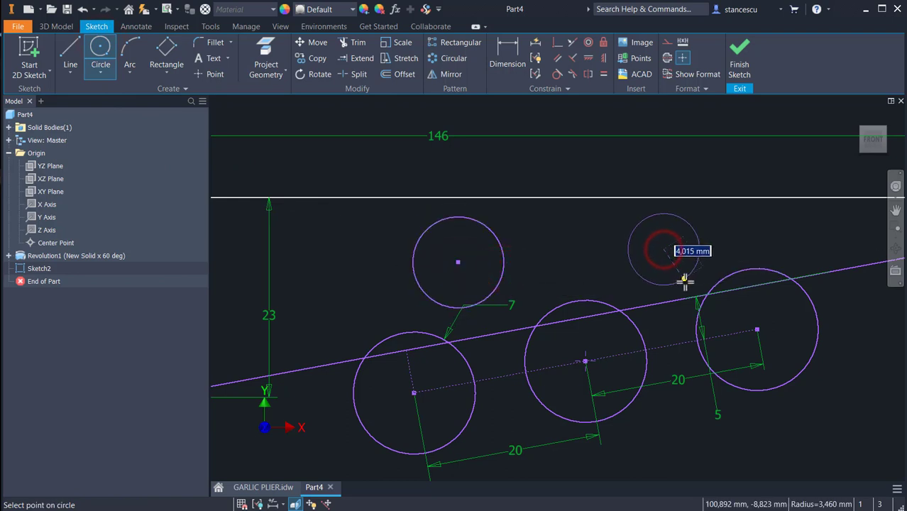
click(684, 281)
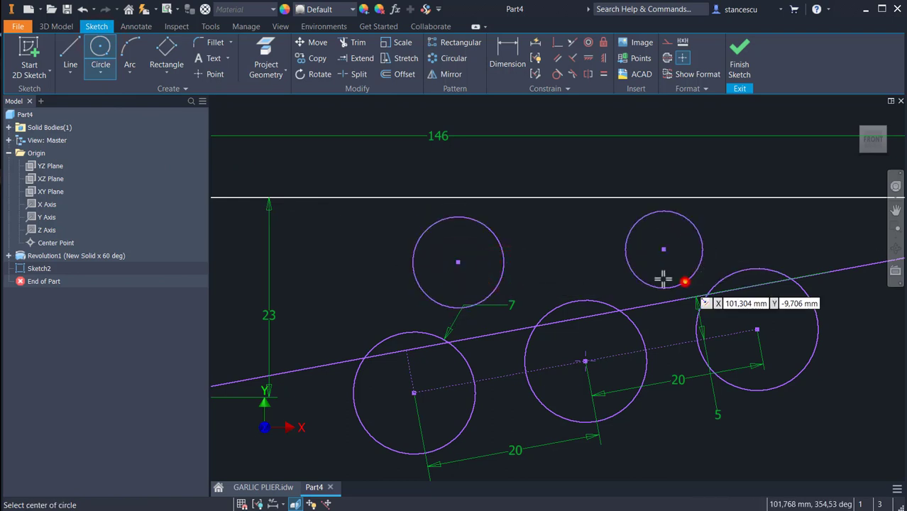
Make both upper circles equal in size to the 7 mm radius grip circle
click(602, 74)
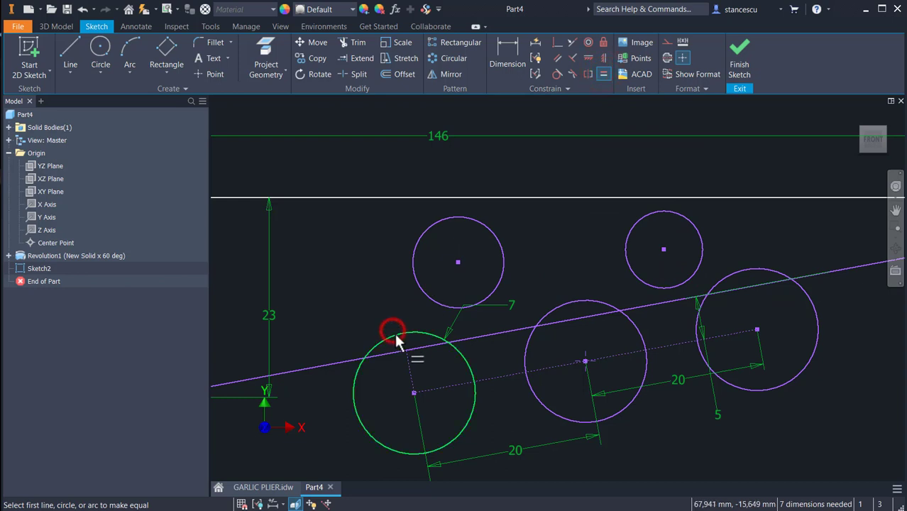
click(395, 336)
click(430, 300)
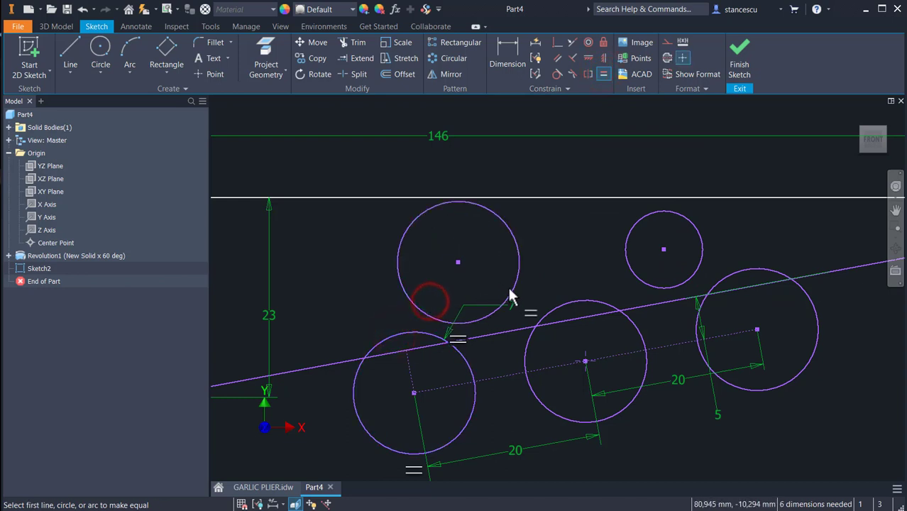
click(509, 287)
click(630, 273)
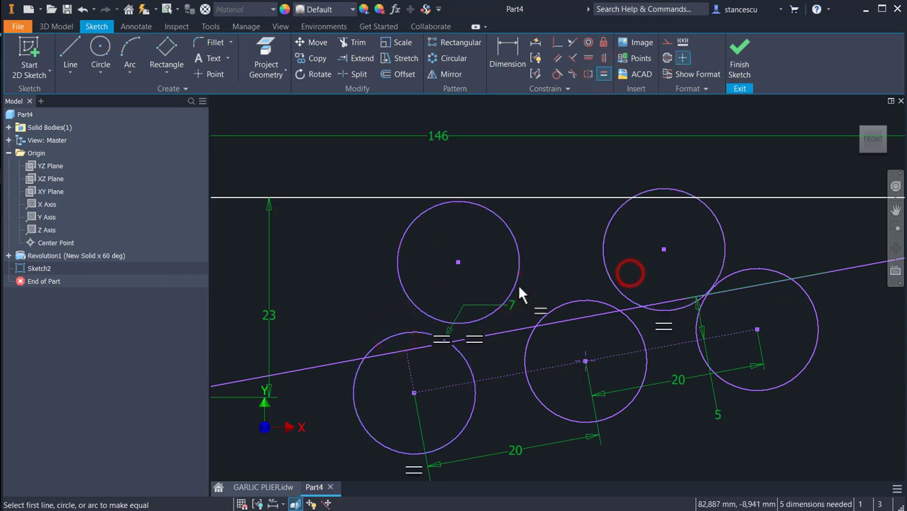
Make the first upper circle tangent to the near and middle grip circles
click(556, 74)
click(419, 304)
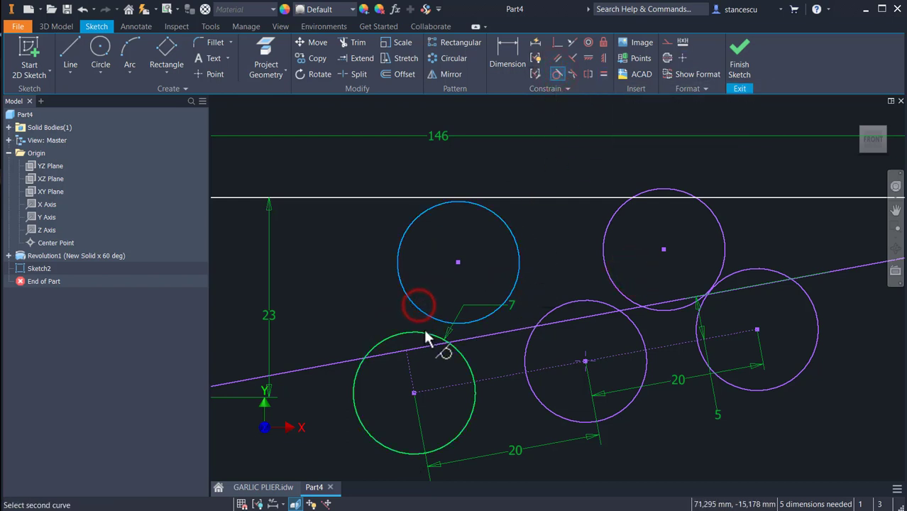
click(422, 327)
click(506, 289)
click(541, 313)
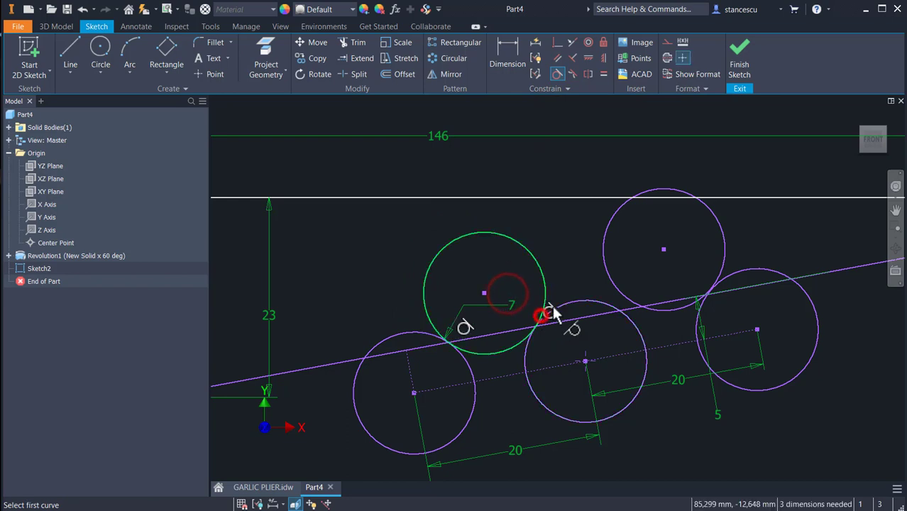
Make the second upper circle tangent to the middle and far grip circles
click(611, 278)
click(598, 299)
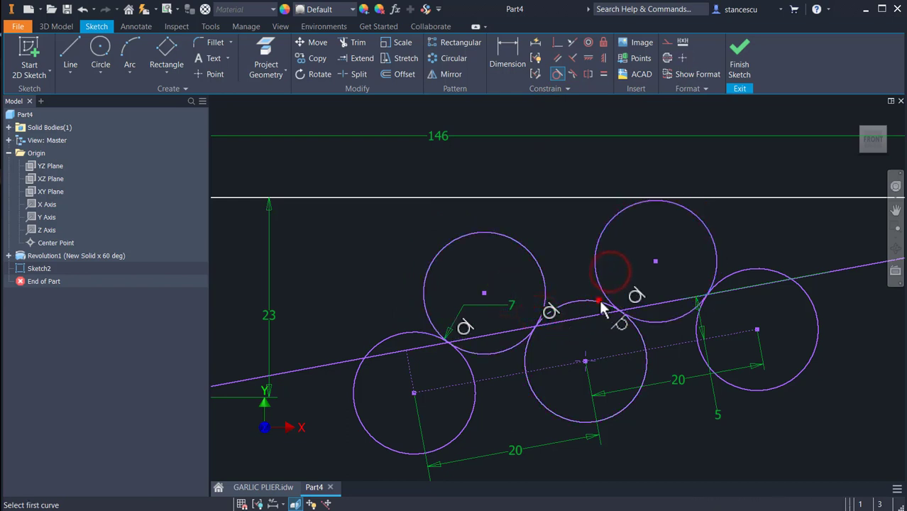
click(716, 257)
click(725, 275)
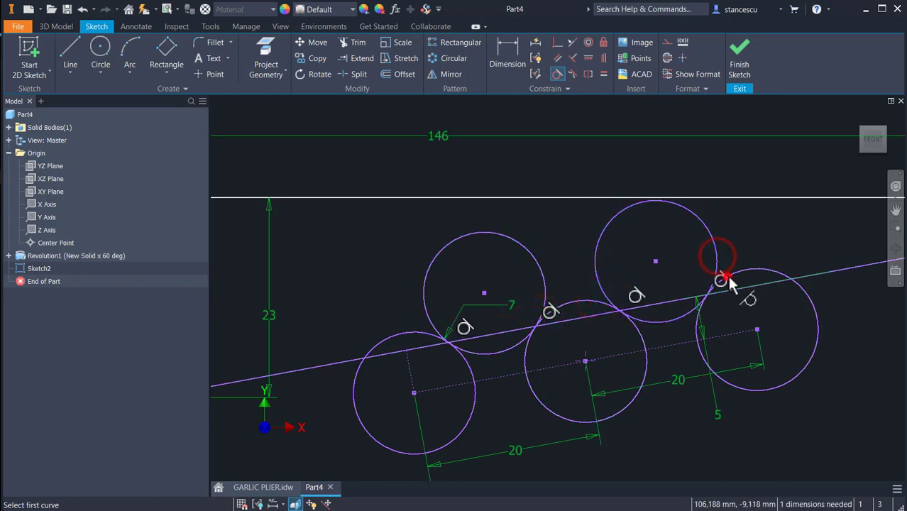
Dimension the angle between the sloped handle line and the horizontal upper edge at 10 degrees
mouse_move(636, 438)
middle_down()
mouse_move(677, 369)
mouse_move(666, 351)
middle_up()
scroll(666, 350, down, 5)
click(507, 48)
click(721, 298)
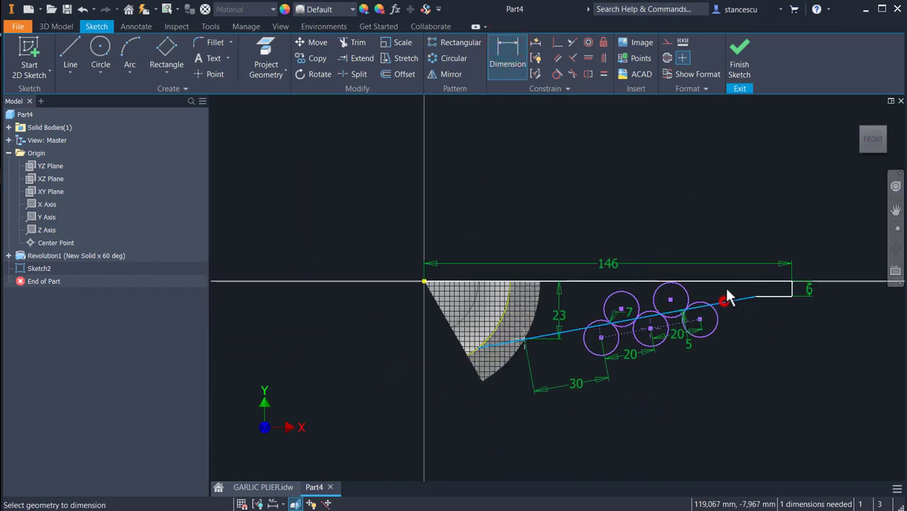
click(724, 287)
click(717, 298)
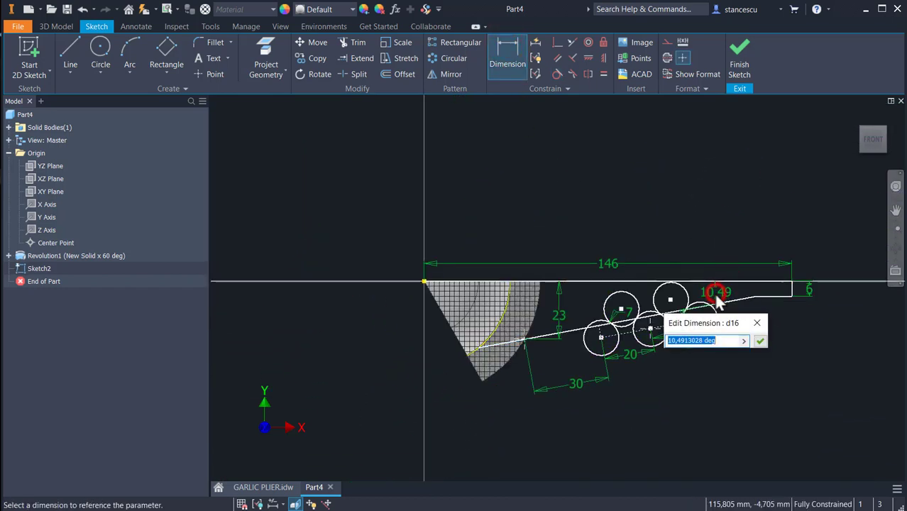
text(10)
key(Return)
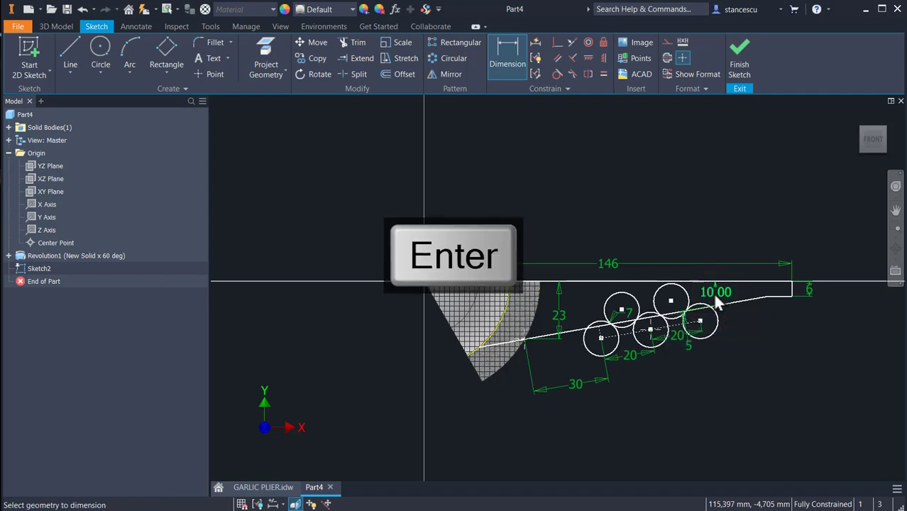
Trim the near grip circle to its arc above the sloped line and the first upper circle to its arc below it
scroll(623, 239, up, 3)
middle_drag(631, 273, 514, 188)
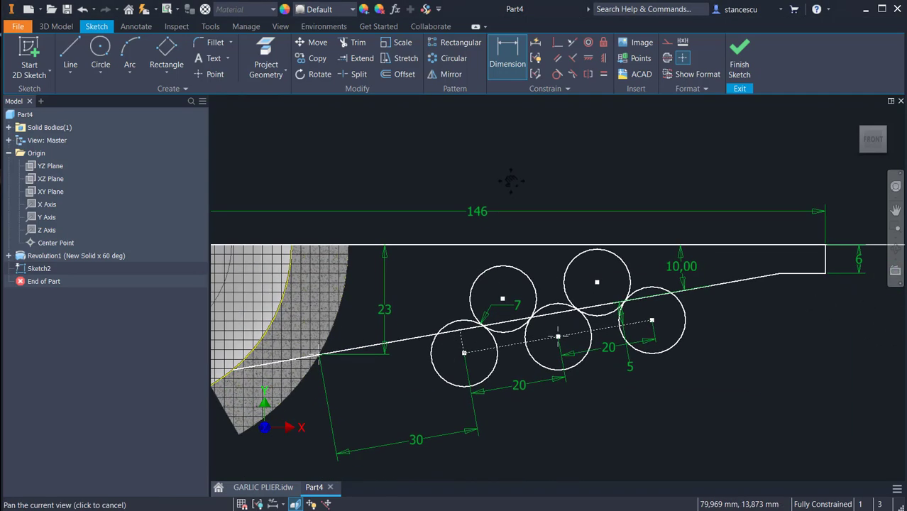
click(342, 42)
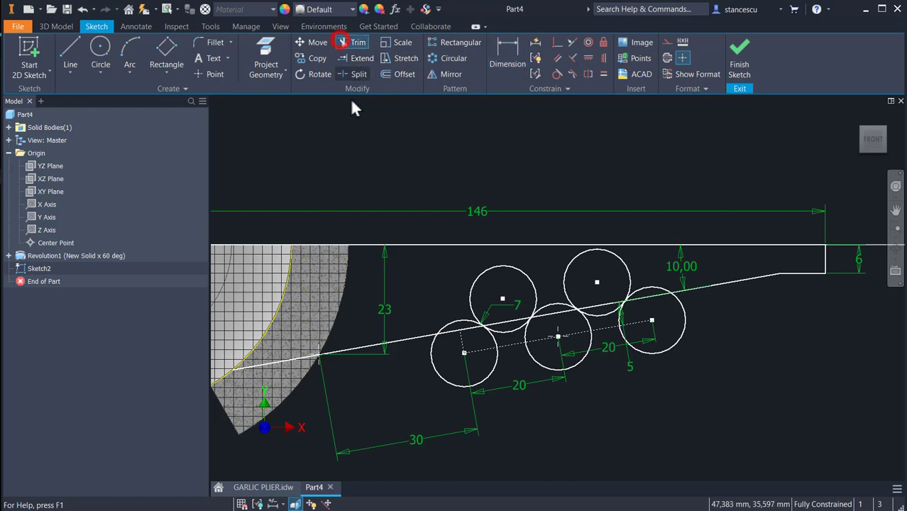
click(445, 381)
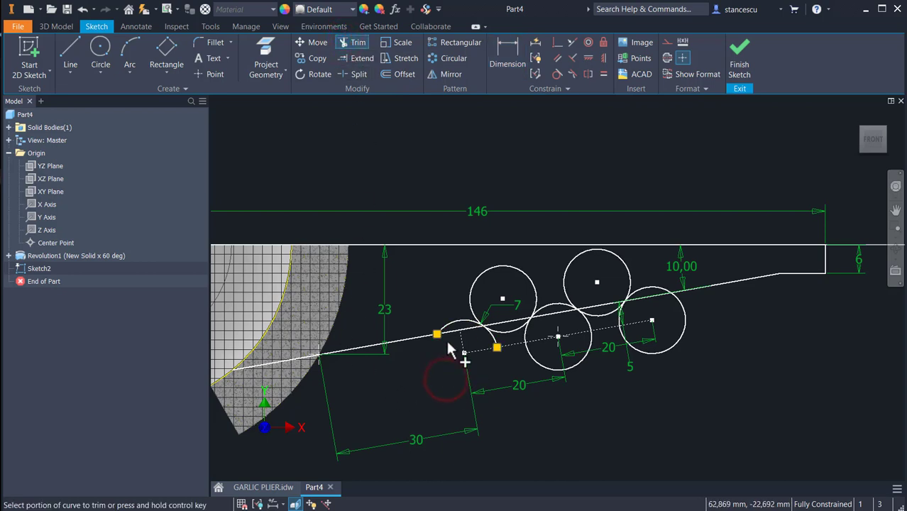
scroll(448, 349, up, 3)
click(493, 339)
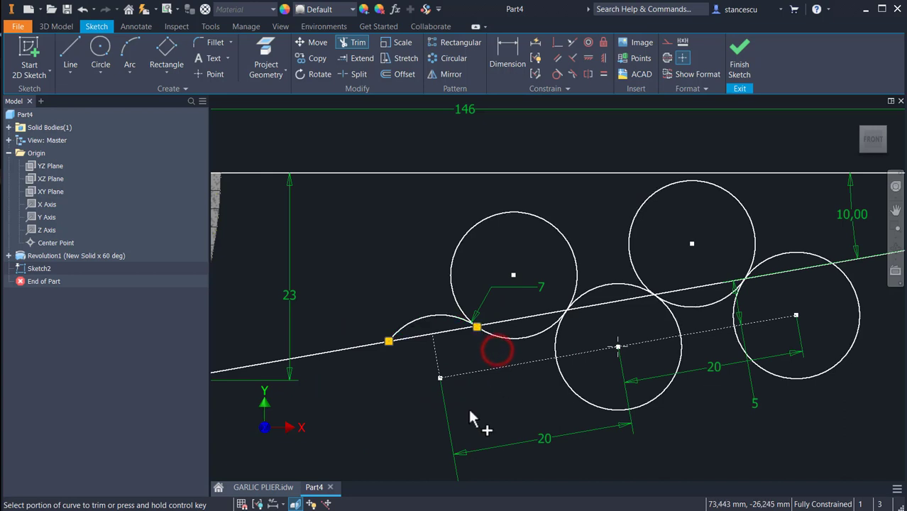
click(454, 301)
scroll(581, 264, up, 3)
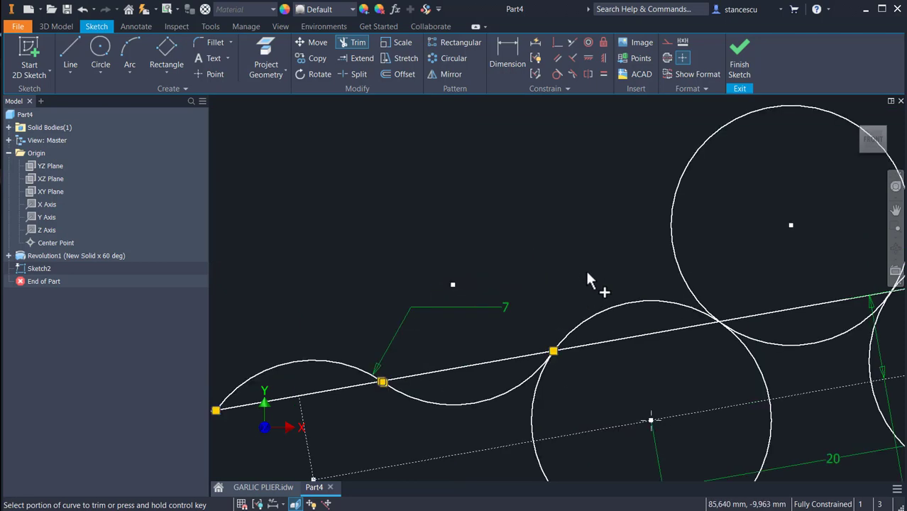
Trim the middle grip circle to its arc above the sloped line and the second upper circle to its arc below it
click(535, 403)
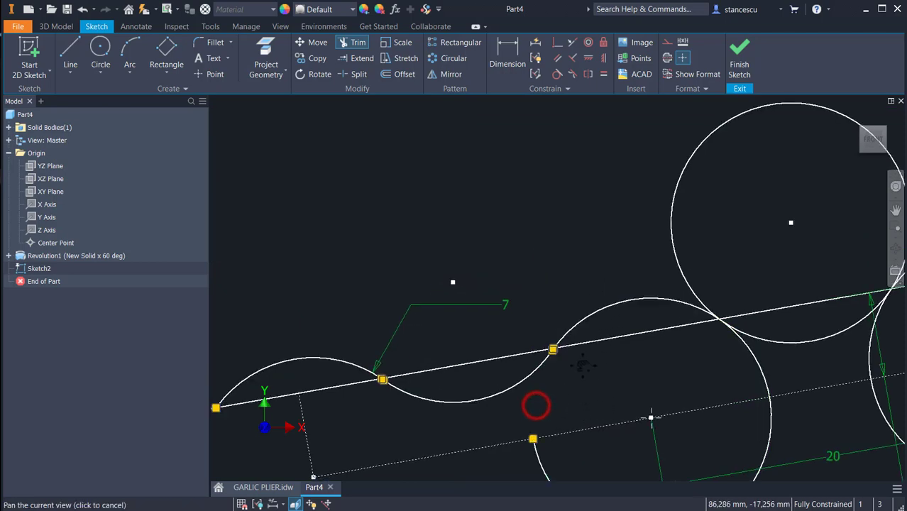
middle_drag(601, 406, 525, 218)
click(496, 327)
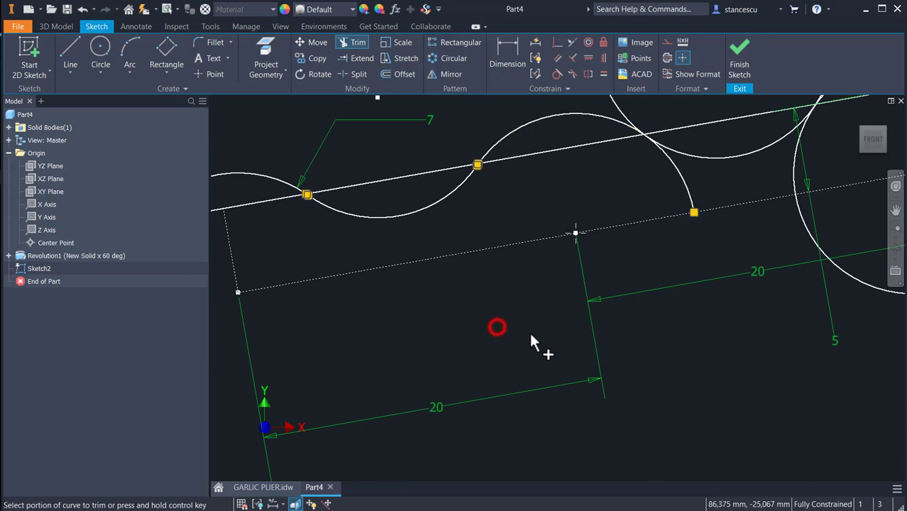
click(688, 202)
mouse_move(688, 199)
middle_down()
mouse_move(683, 289)
mouse_move(638, 323)
middle_up()
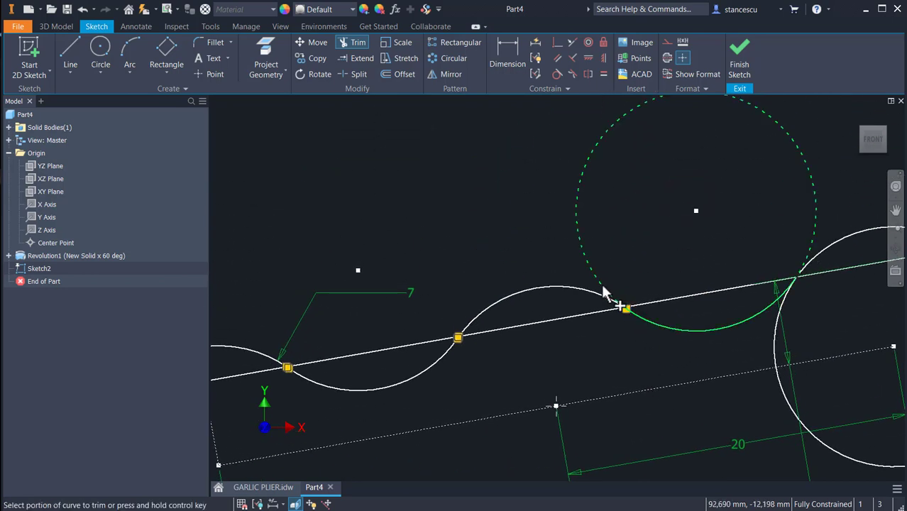
click(603, 288)
Trim the far grip circle, leaving only its arc above the sloped line to complete the wavy grip edge
middle_drag(632, 356, 356, 346)
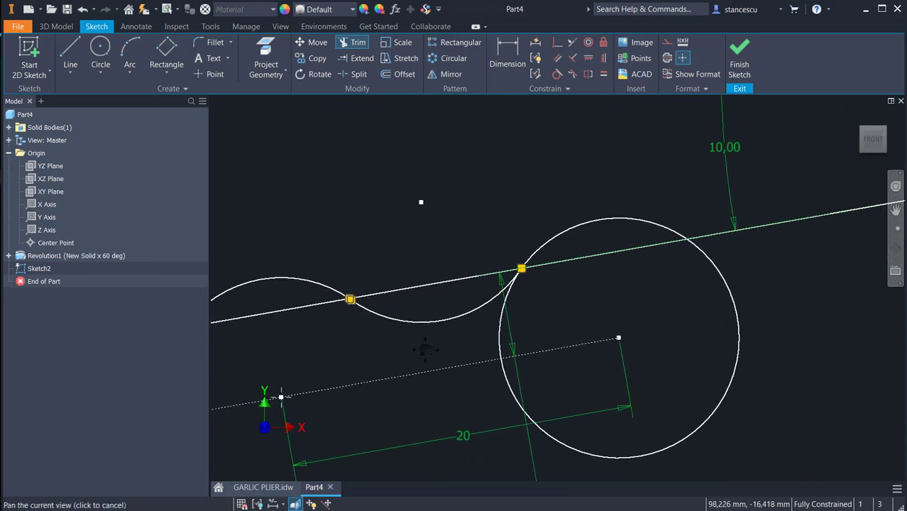
click(500, 347)
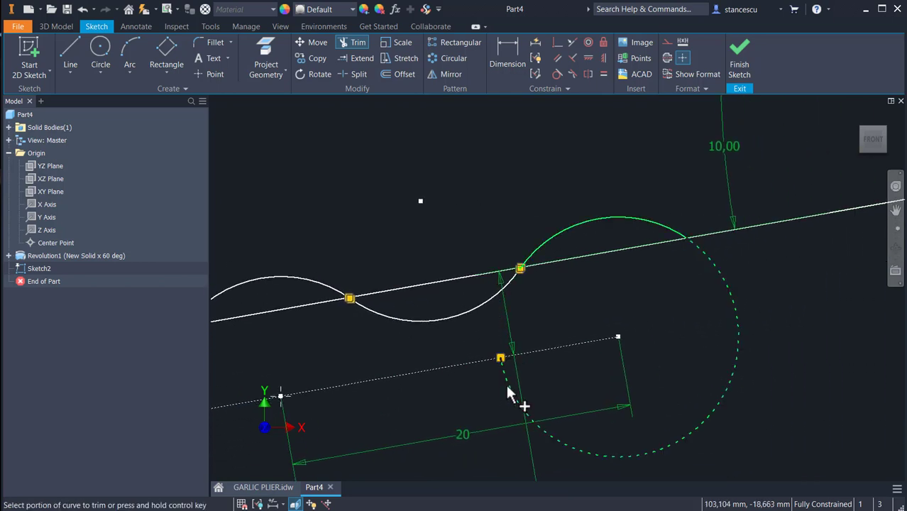
click(506, 387)
scroll(728, 376, down, 3)
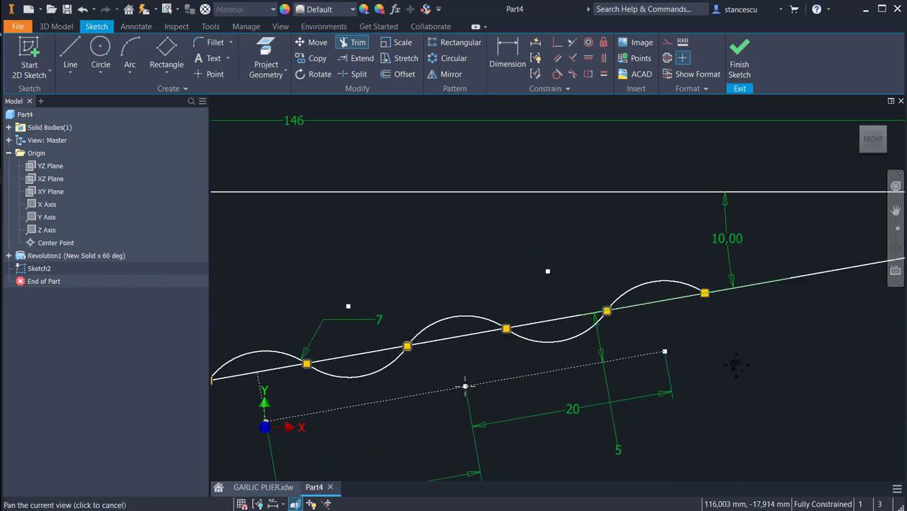
middle_drag(728, 364, 668, 312)
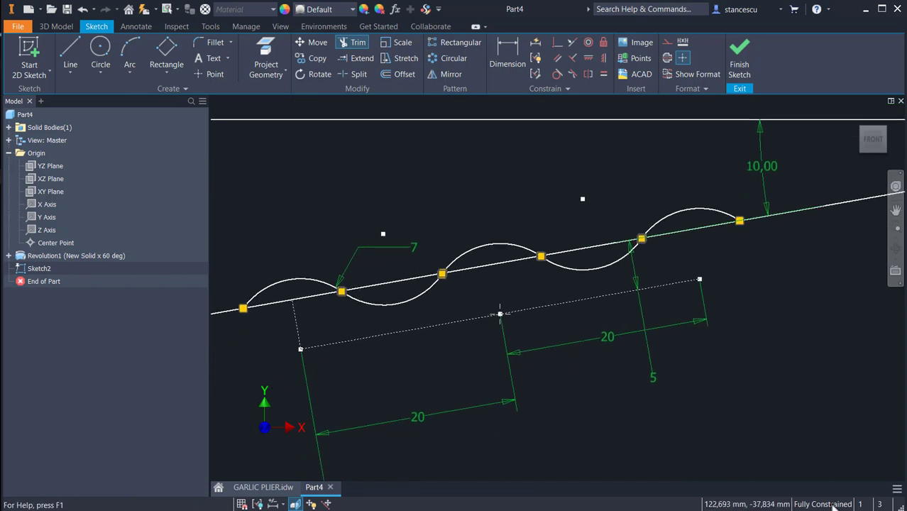
scroll(738, 379, down, 3)
scroll(447, 400, up, 4)
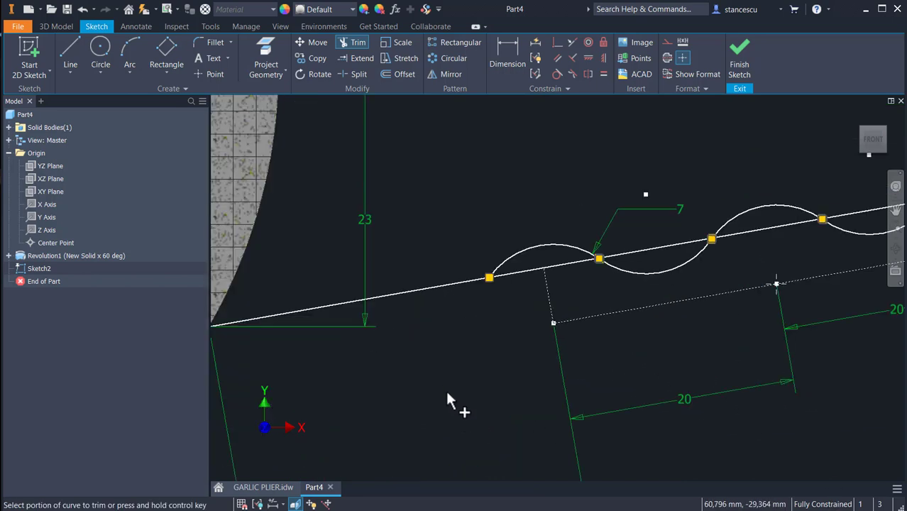
mouse_move(441, 371)
middle_down()
mouse_move(341, 442)
mouse_move(313, 442)
middle_up()
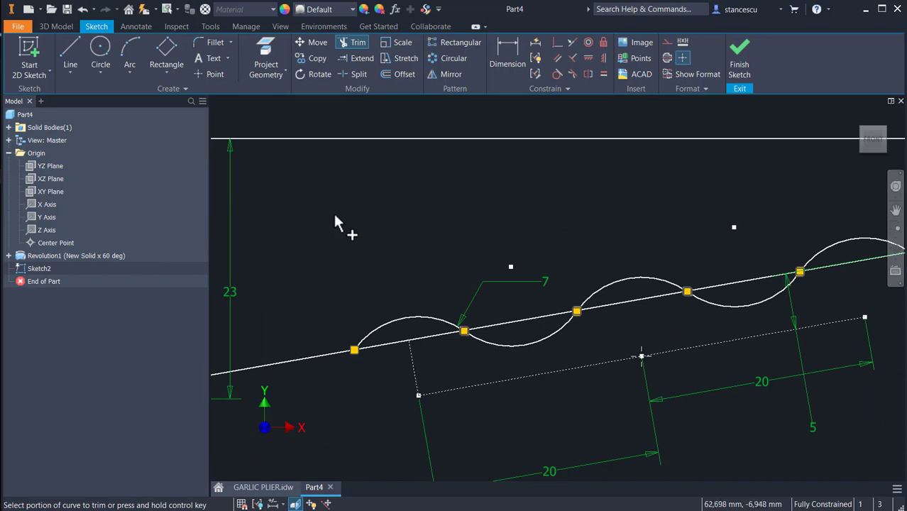
click(130, 54)
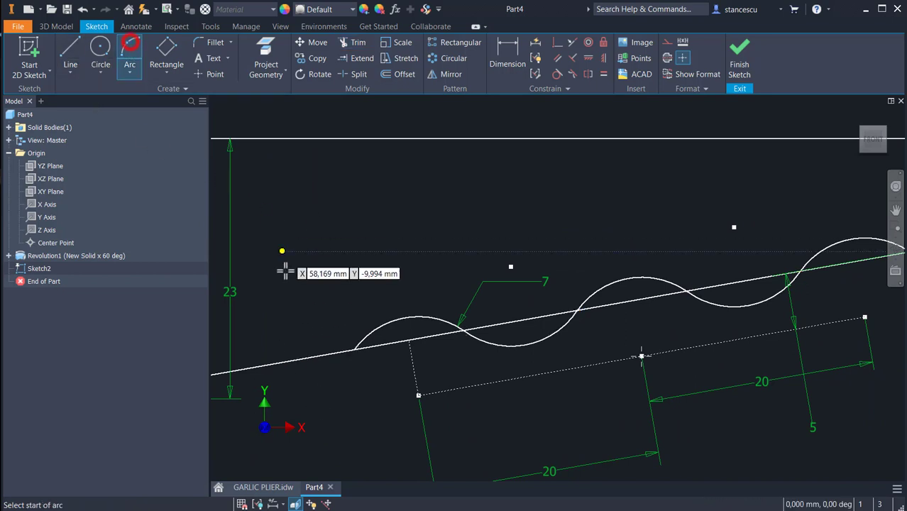
click(298, 358)
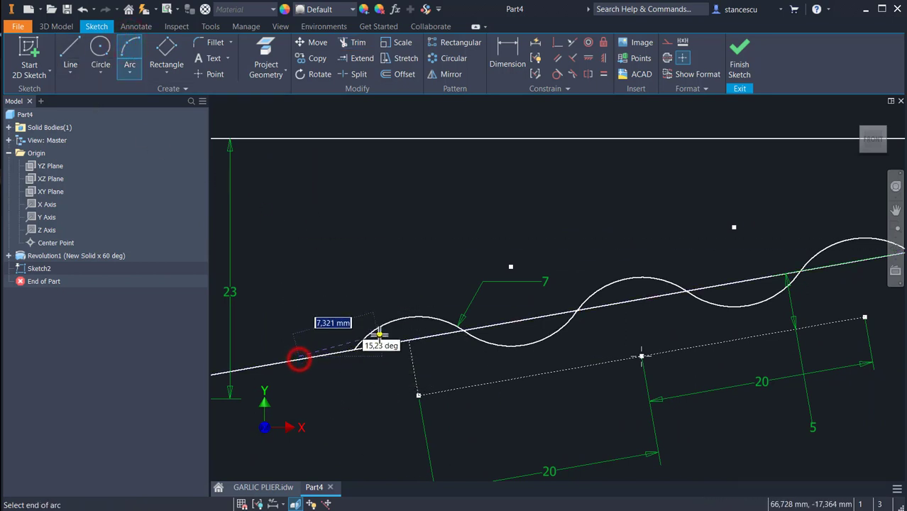
click(372, 331)
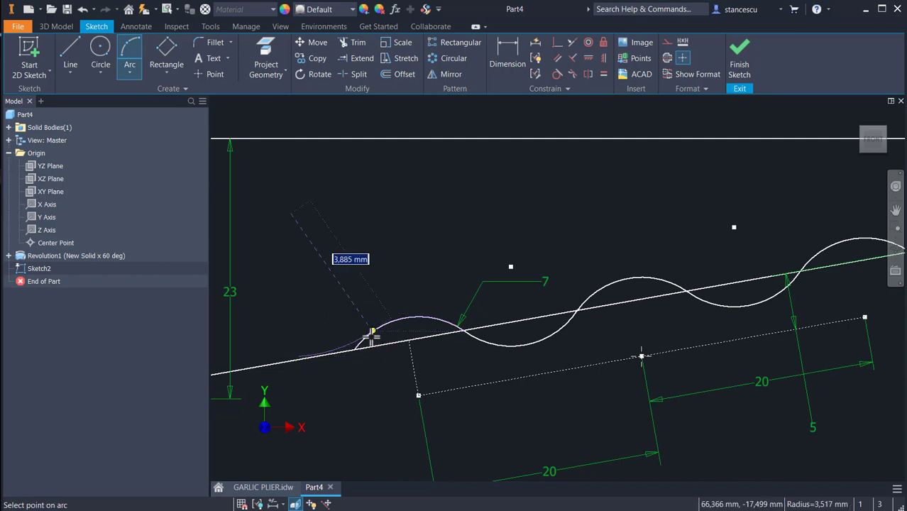
scroll(364, 330, up, 3)
middle_drag(364, 330, 573, 265)
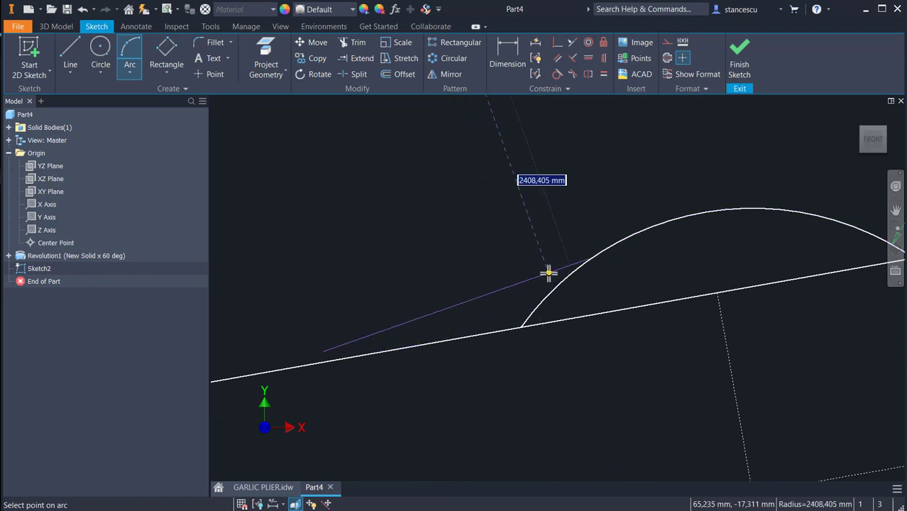
key(Escape)
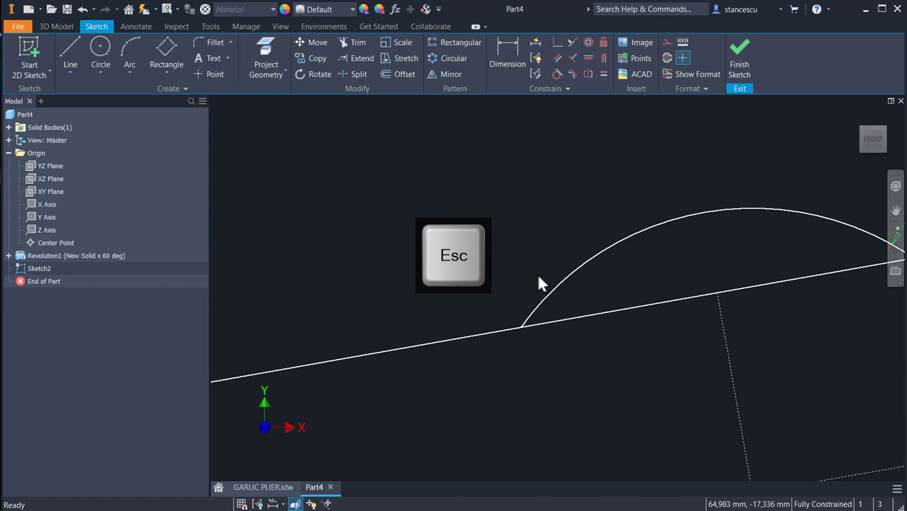
Draw a three-point arc of about 21.5 mm radius from the sloped line to the near grip arc, and make it tangent to the line
click(129, 51)
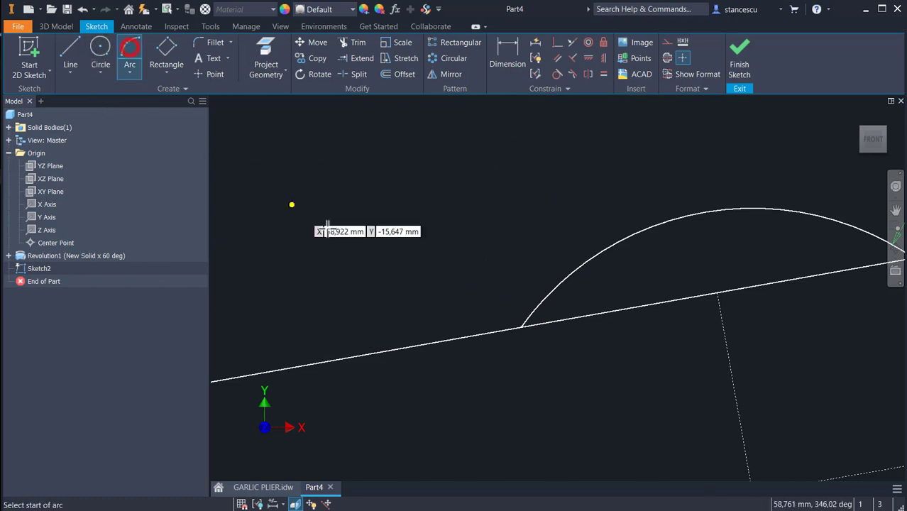
click(324, 364)
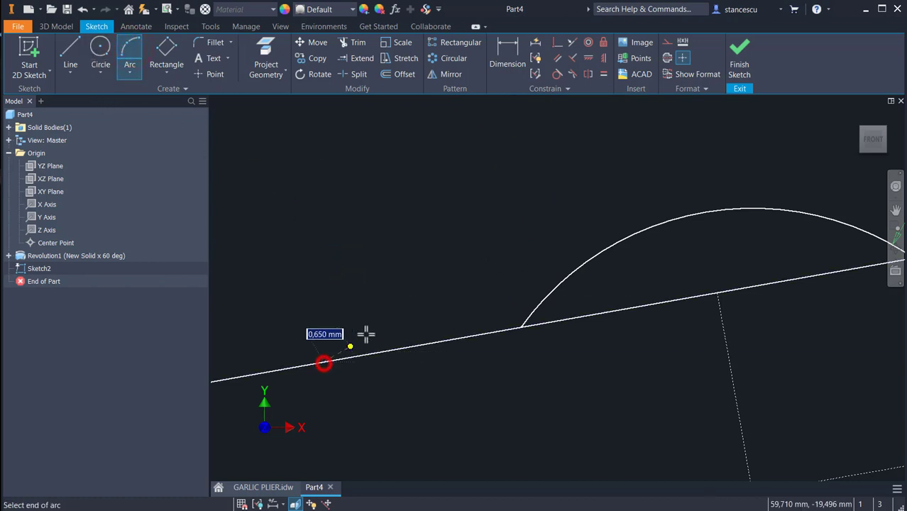
click(607, 245)
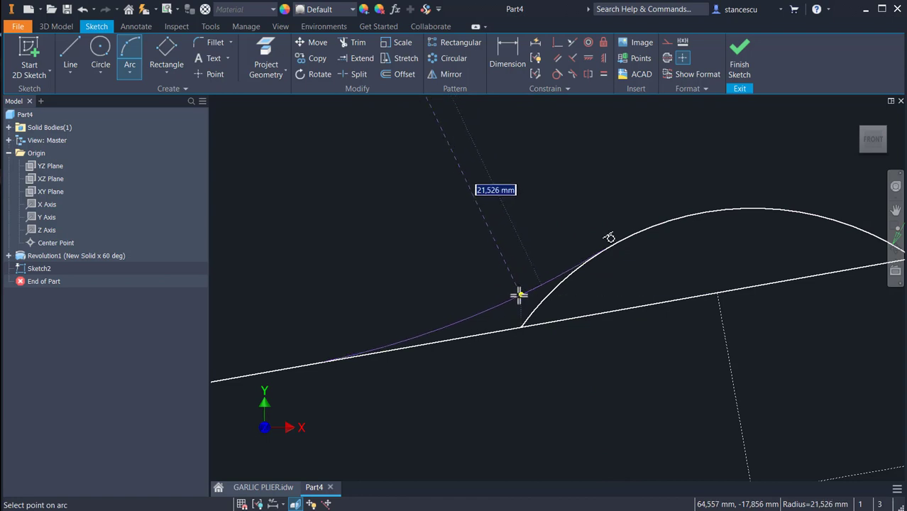
click(518, 295)
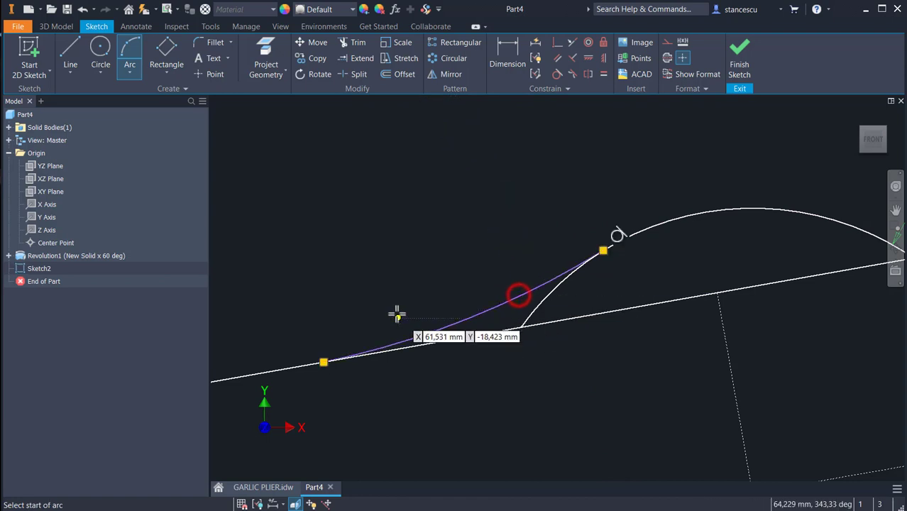
click(556, 74)
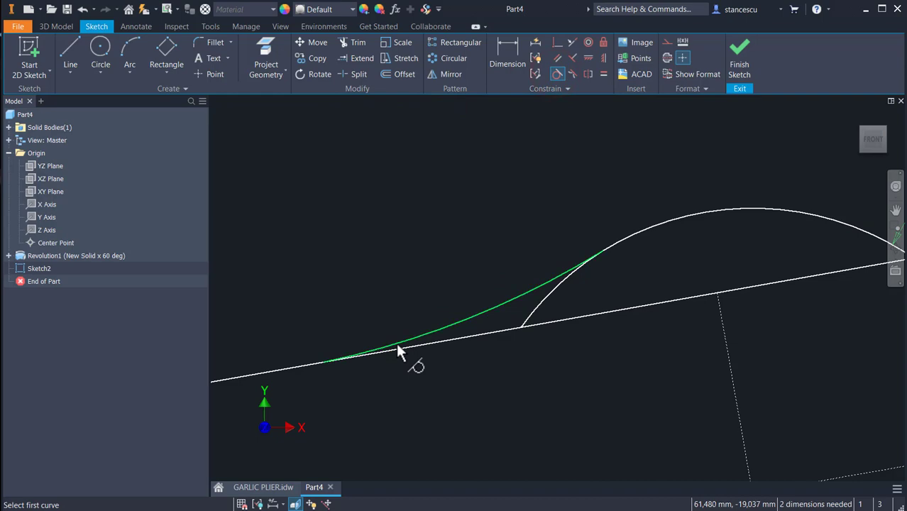
click(397, 346)
click(400, 348)
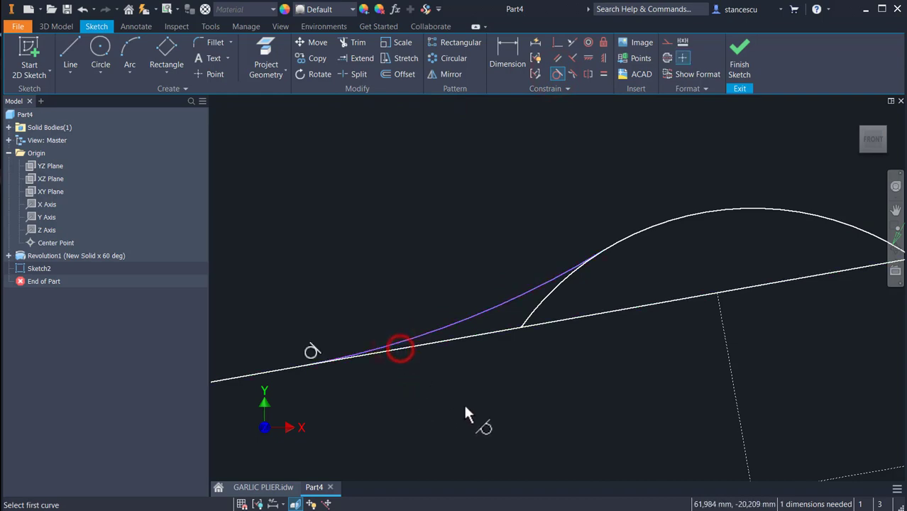
Draw a three-point transition arc from the far grip arc to a tangent point on the sloped line beyond it
scroll(536, 398, down, 3)
middle_drag(536, 398, 308, 377)
mouse_move(636, 361)
middle_down()
mouse_move(563, 379)
mouse_move(215, 406)
middle_up()
middle_drag(562, 357, 553, 371)
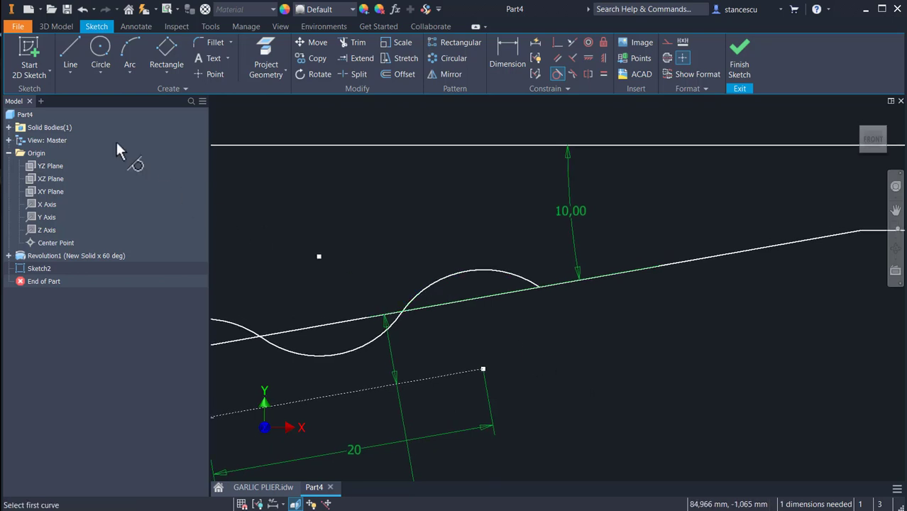
click(130, 49)
click(501, 270)
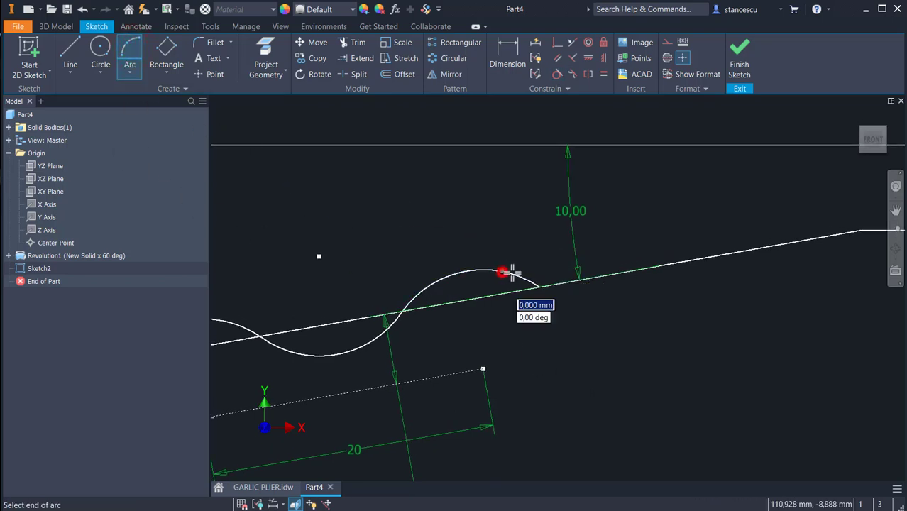
click(685, 262)
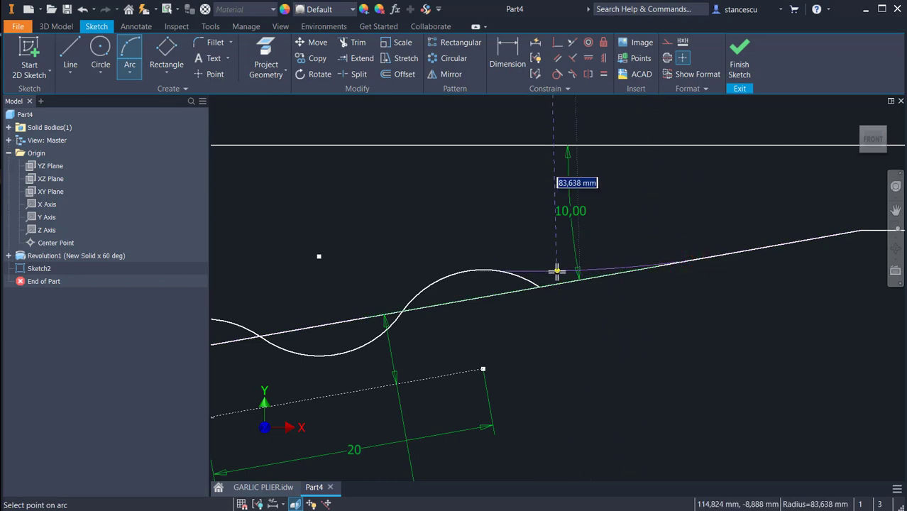
scroll(557, 271, up, 2)
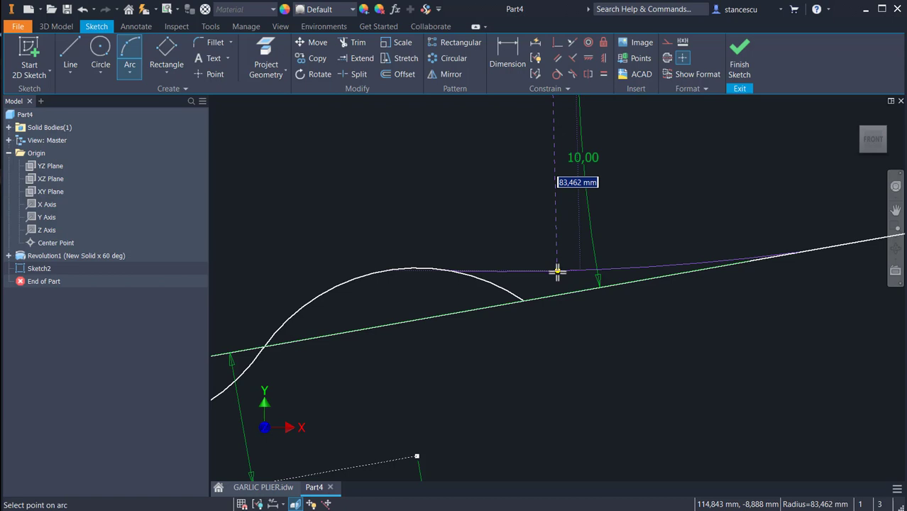
click(556, 275)
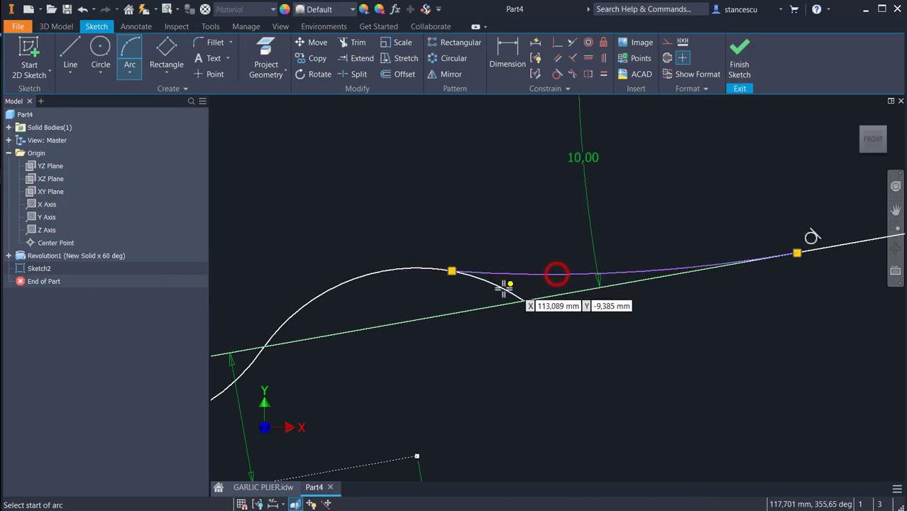
Make the far transition arc tangent to the far grip arc
click(557, 74)
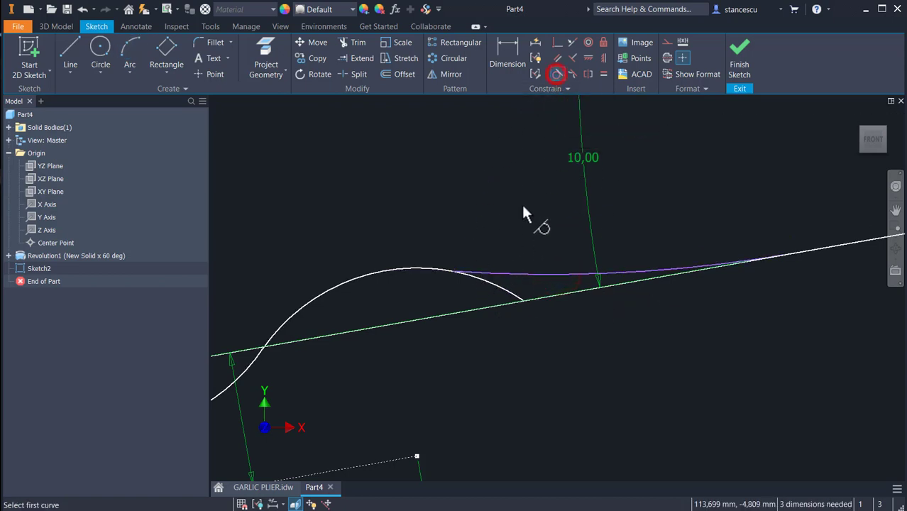
click(506, 274)
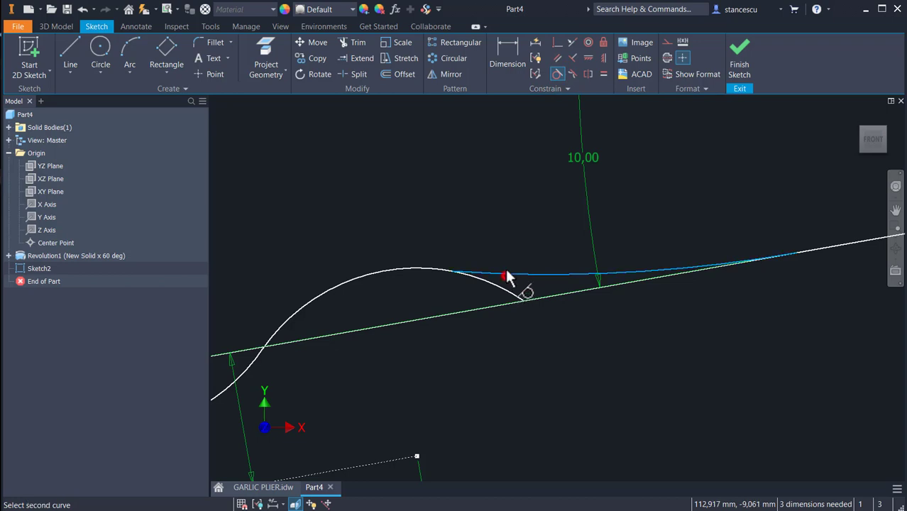
click(428, 266)
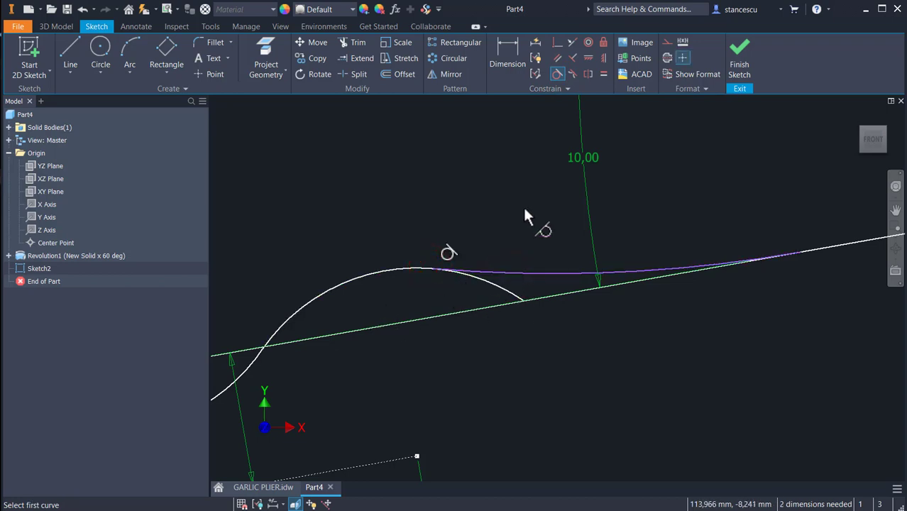
Apply equal constraints so the far and near transition arcs each match the radius of their neighbouring grip arc
click(352, 46)
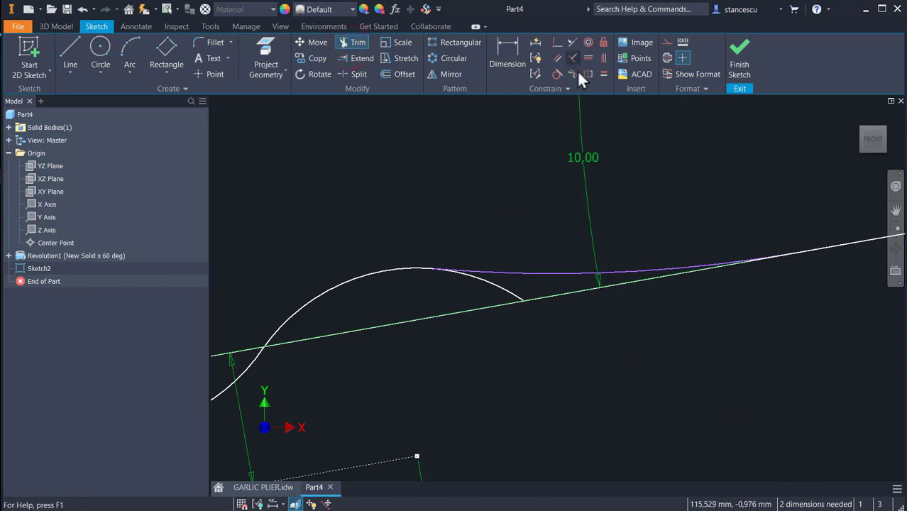
click(603, 74)
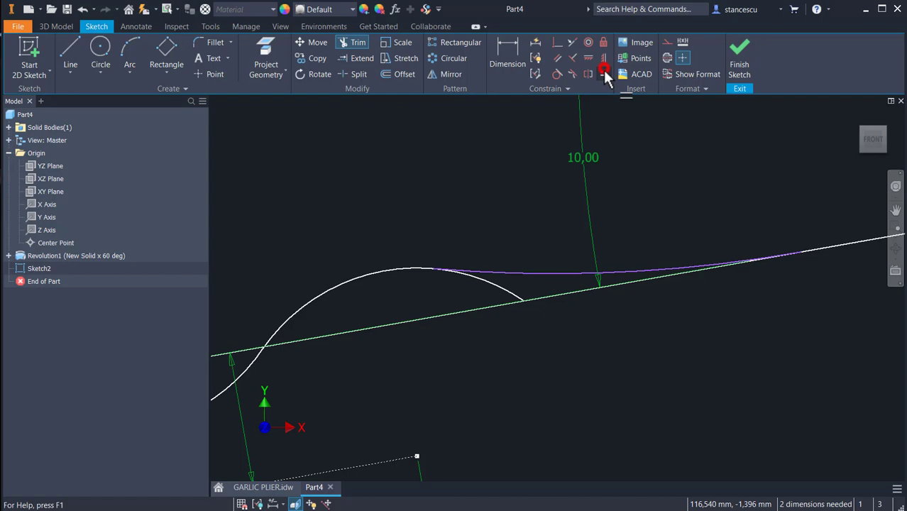
click(532, 273)
click(378, 271)
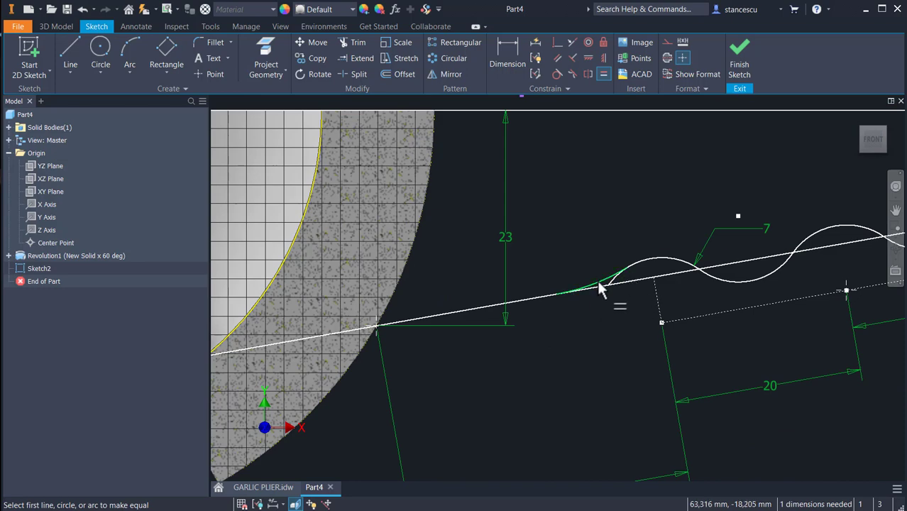
click(597, 281)
click(654, 254)
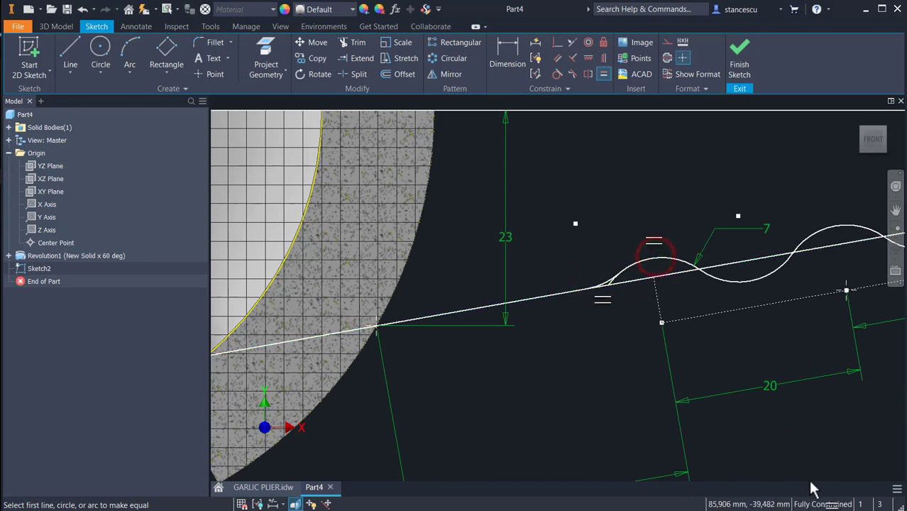
Trim the leftover grip arc ends between the transition arcs and the sloped line at both ends of the wavy edge
scroll(819, 460, up, 3)
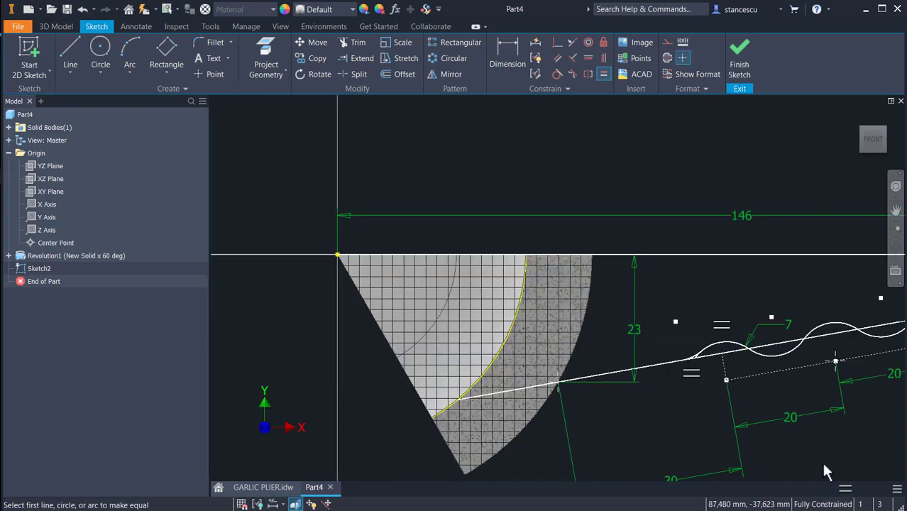
scroll(490, 412, down, 4)
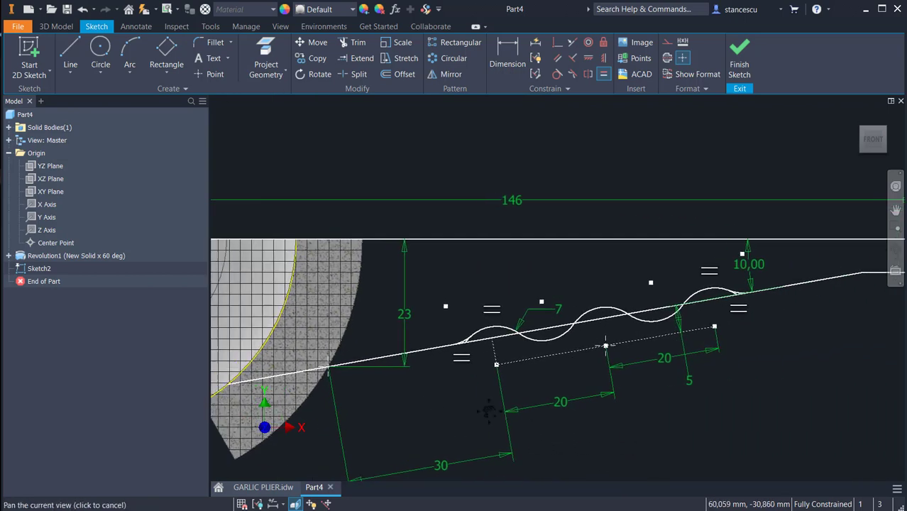
scroll(525, 382, down, 3)
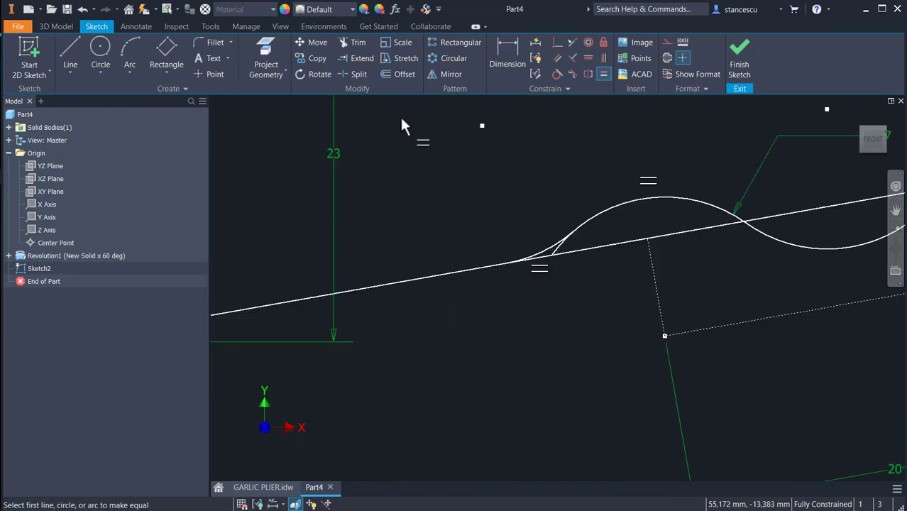
click(355, 42)
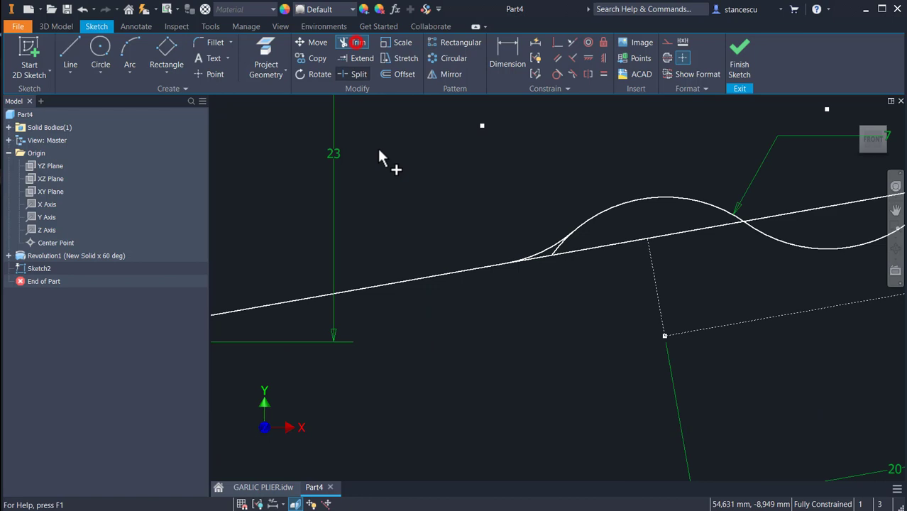
click(559, 243)
middle_drag(730, 289, 256, 363)
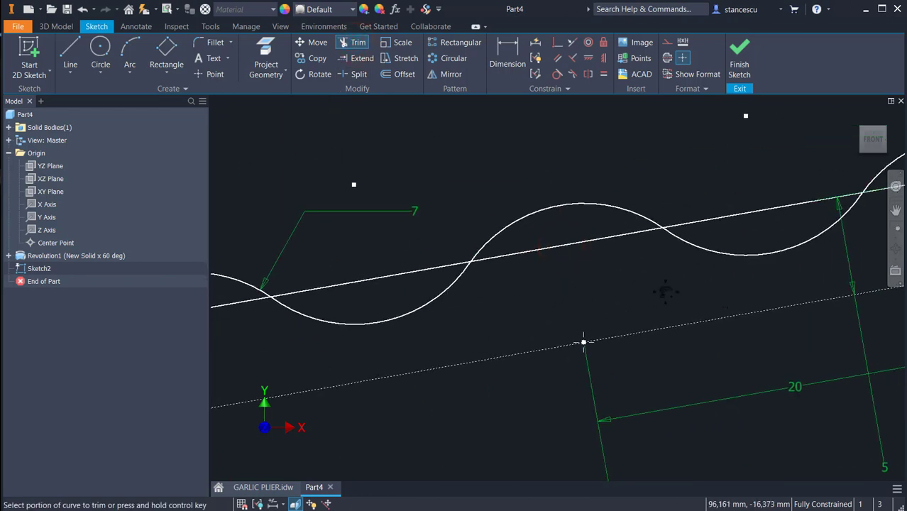
middle_drag(665, 289, 273, 342)
scroll(680, 235, down, 2)
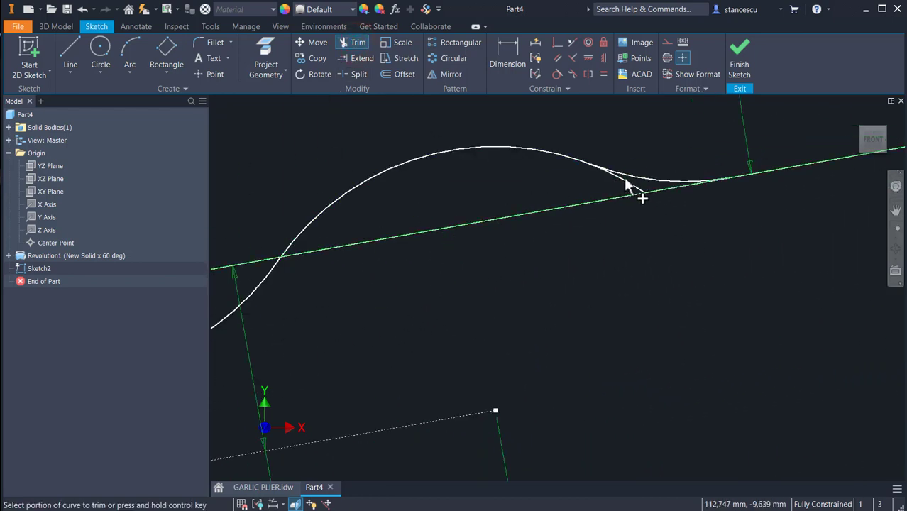
click(624, 183)
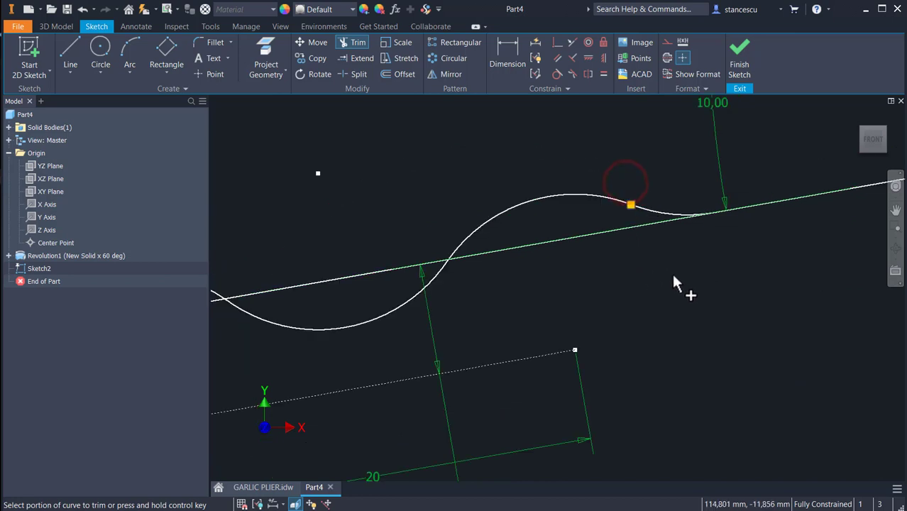
key(Escape)
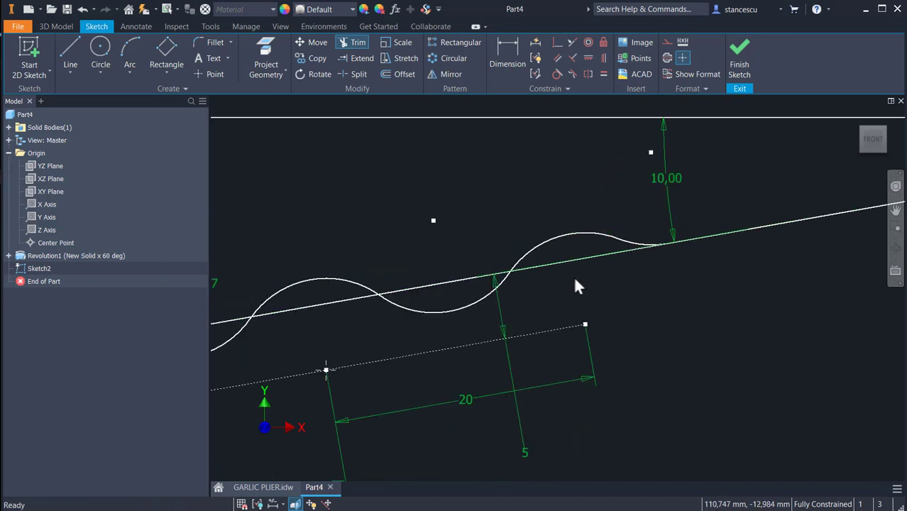
Split the sloped handle line at the outer ends of the near and far transition arcs
drag(342, 166, 415, 169)
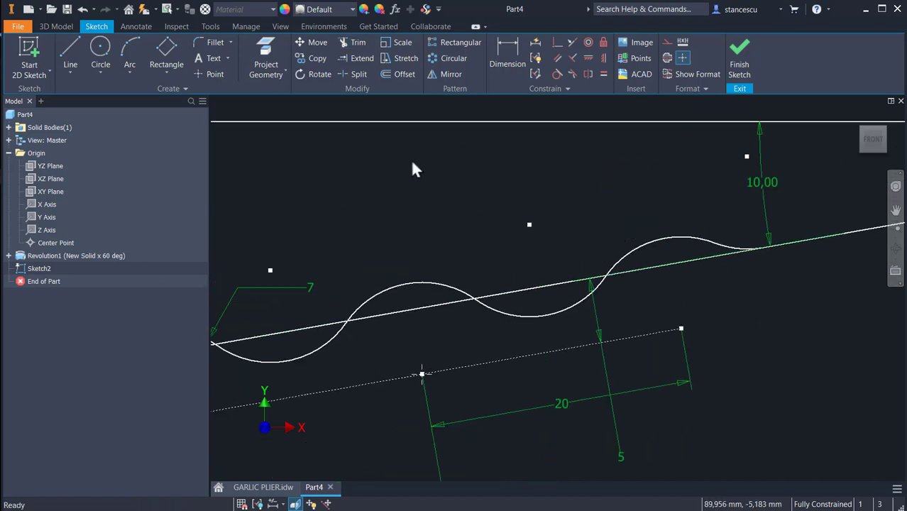
click(358, 74)
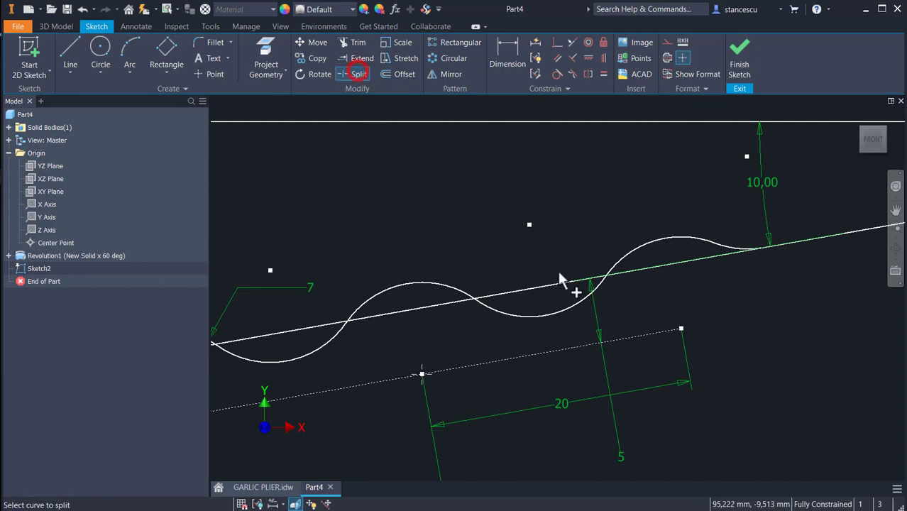
click(702, 253)
middle_drag(388, 354, 593, 331)
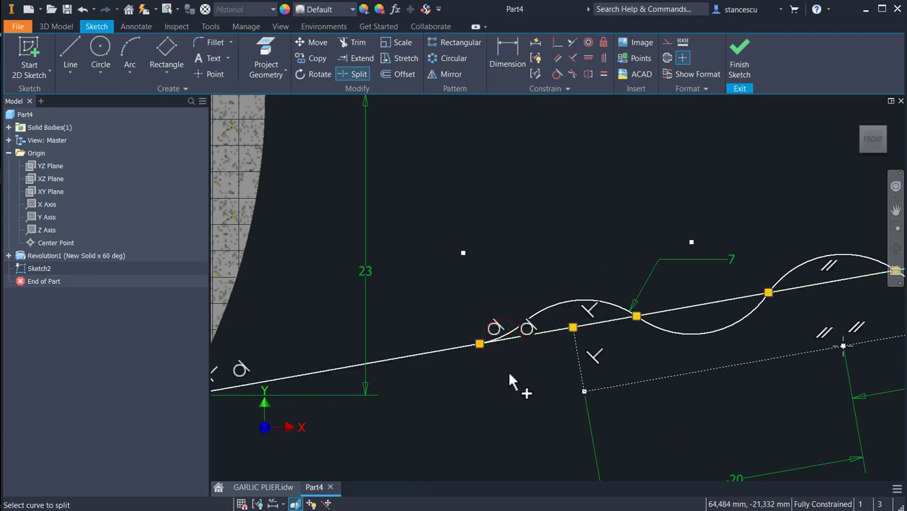
key(Escape)
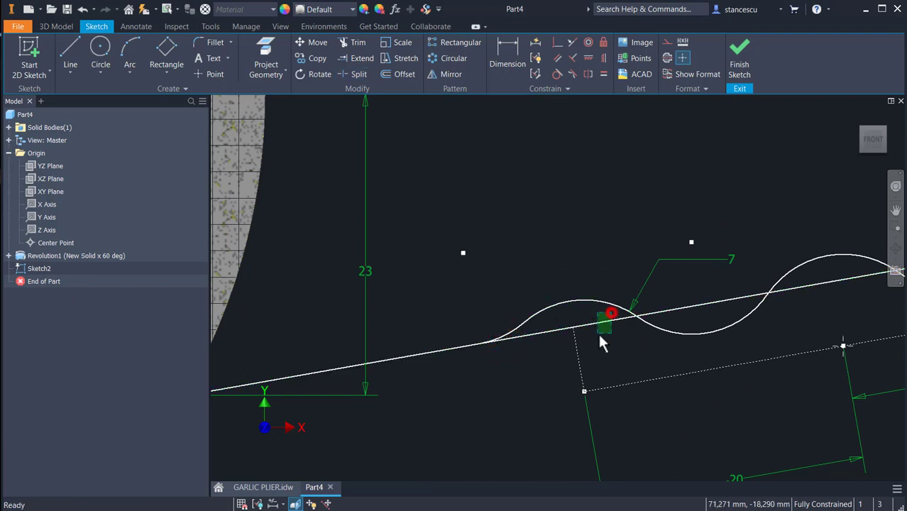
Convert the sloped line segment running through the wavy grip edge to construction geometry
click(599, 336)
click(668, 44)
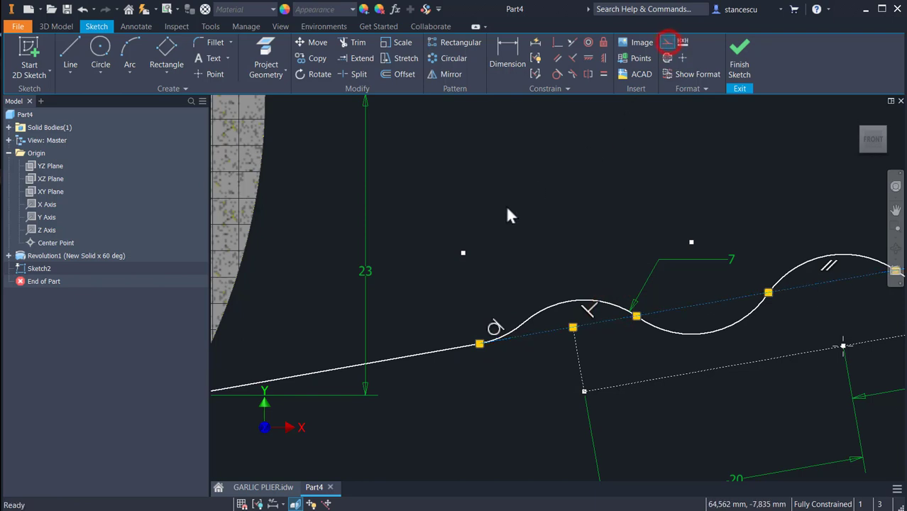
scroll(504, 210, down, 3)
middle_drag(730, 330, 694, 334)
key(Escape)
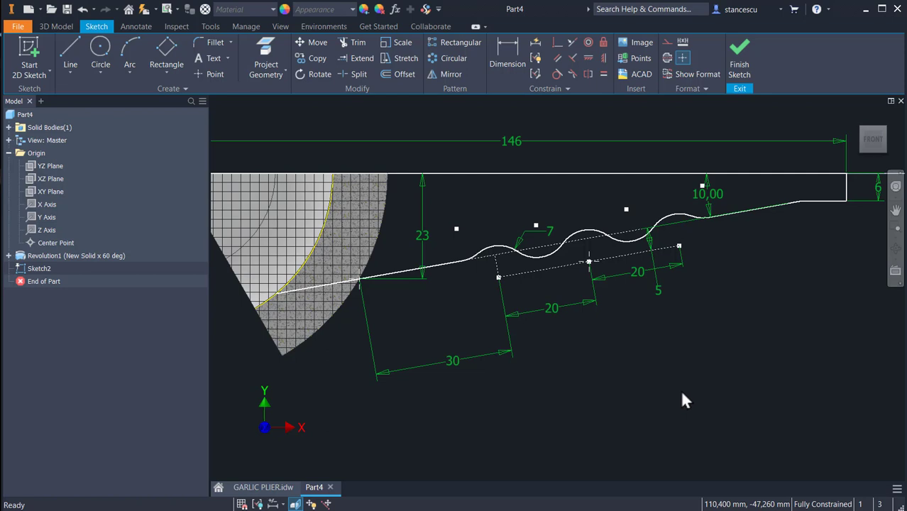
Draw a three-point arc over the projected inner head edge, from the horizontal top line to the inner end of the sloped handle line
middle_drag(310, 398, 388, 437)
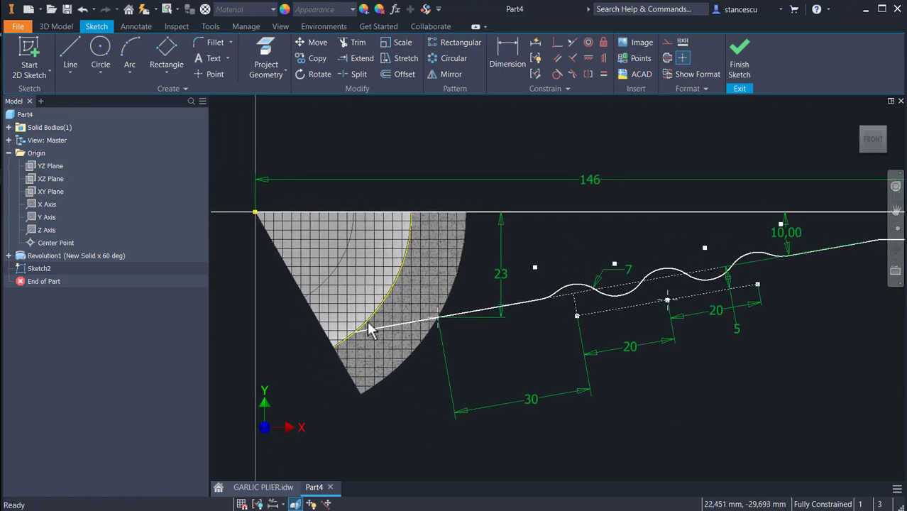
middle_drag(425, 290, 440, 293)
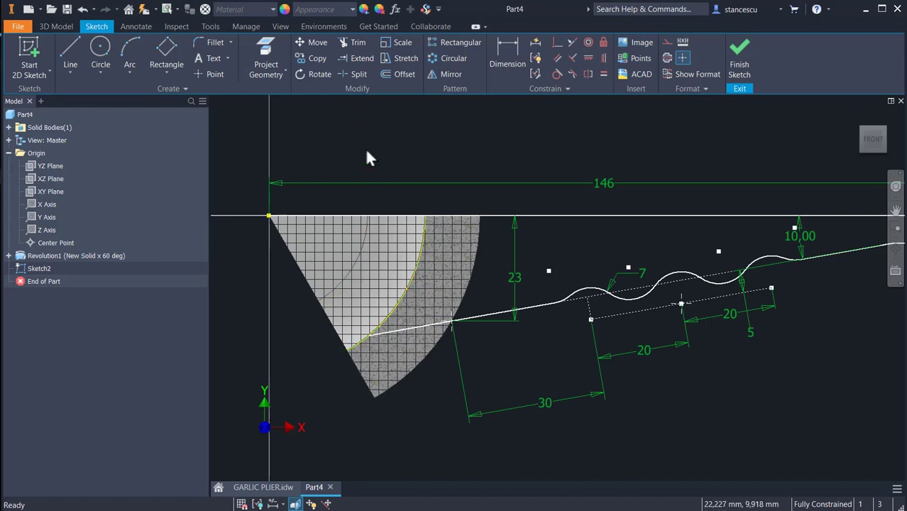
click(134, 49)
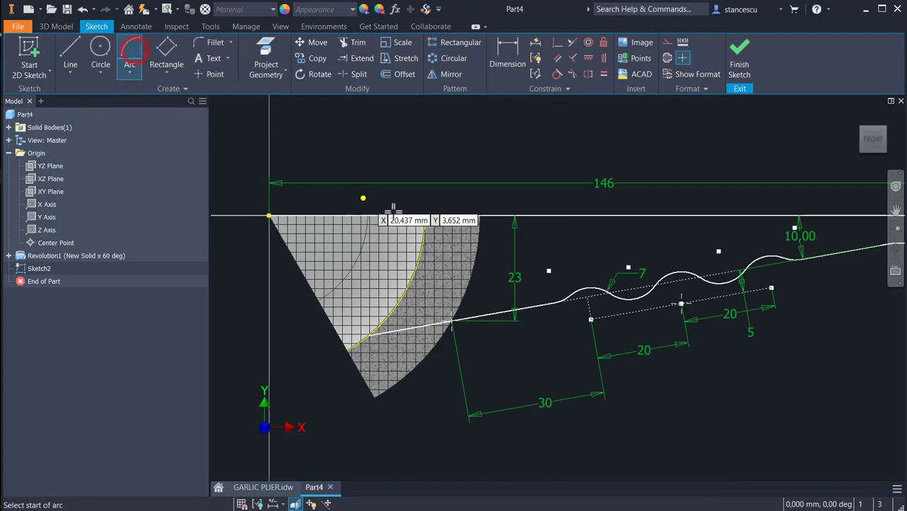
click(426, 214)
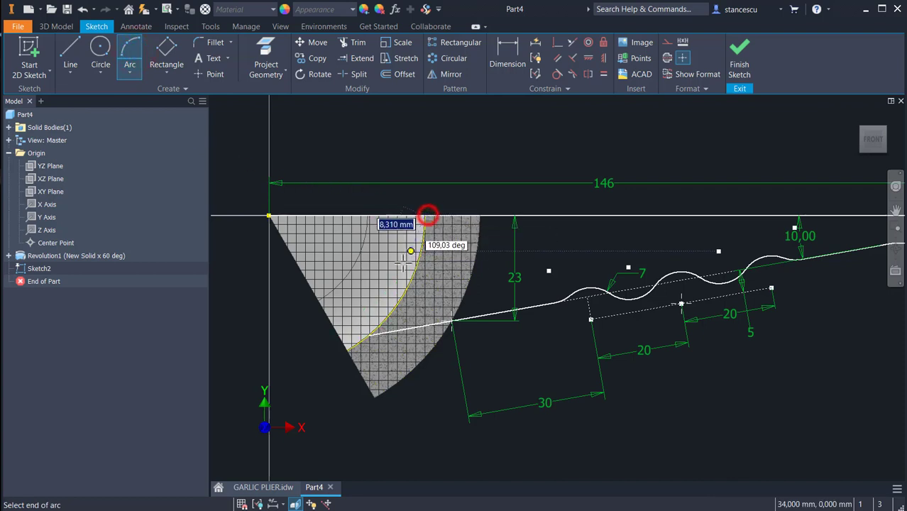
click(366, 334)
scroll(423, 290, up, 2)
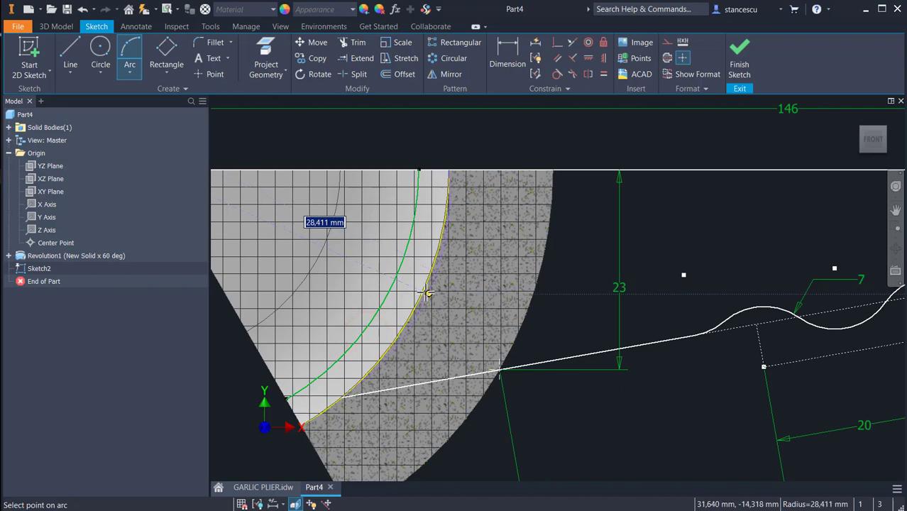
click(421, 294)
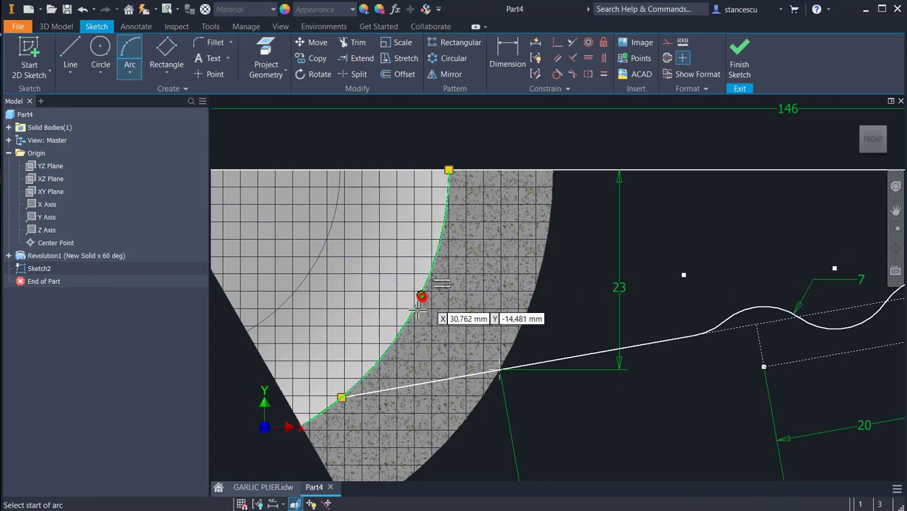
scroll(518, 286, down, 2)
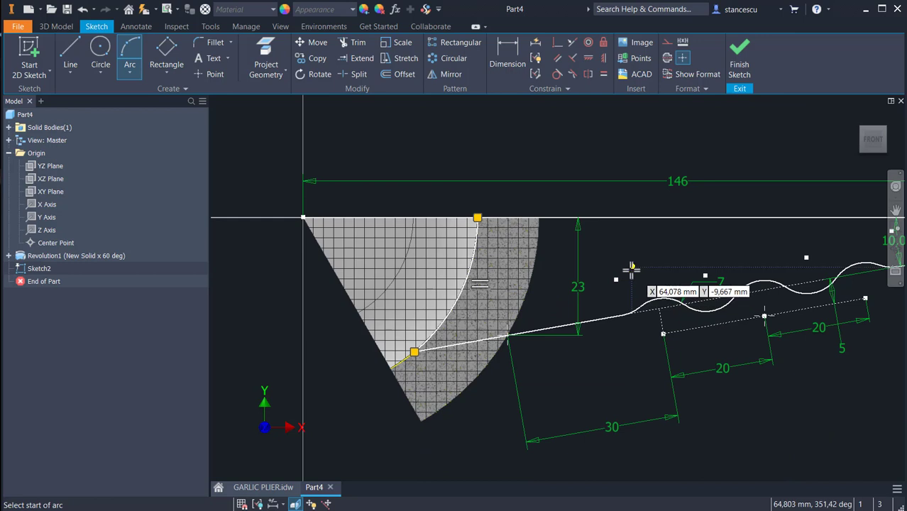
Split the horizontal top line where it meets the upper end of the head arc
click(357, 75)
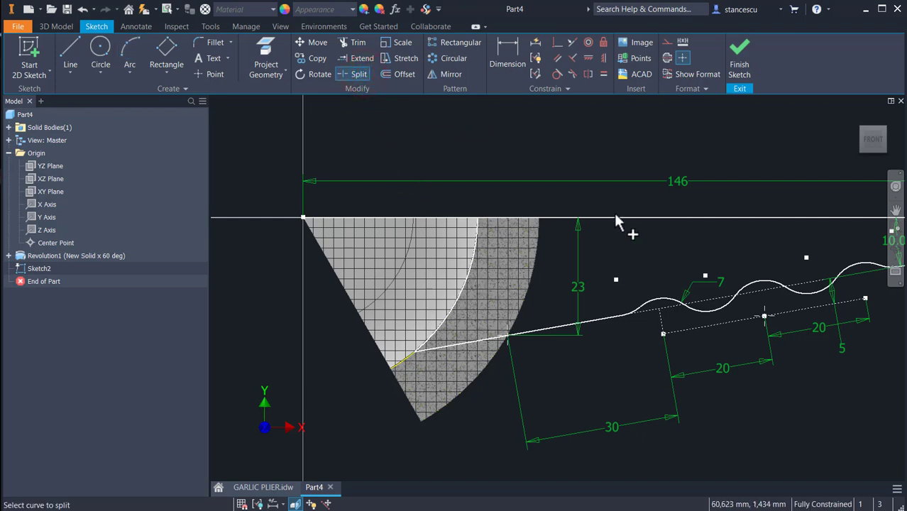
click(491, 216)
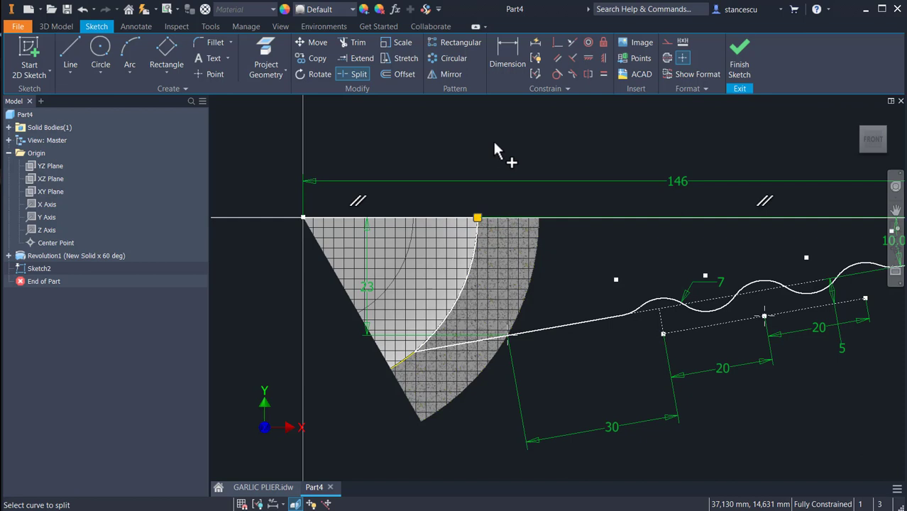
key(Escape)
Convert the top line segment between the origin and the head arc to construction geometry and finish the sketch
click(437, 213)
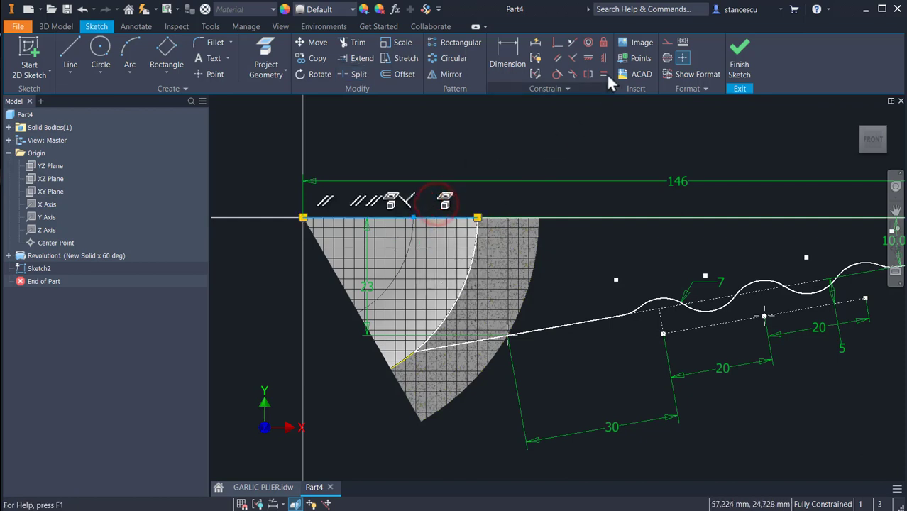
click(667, 45)
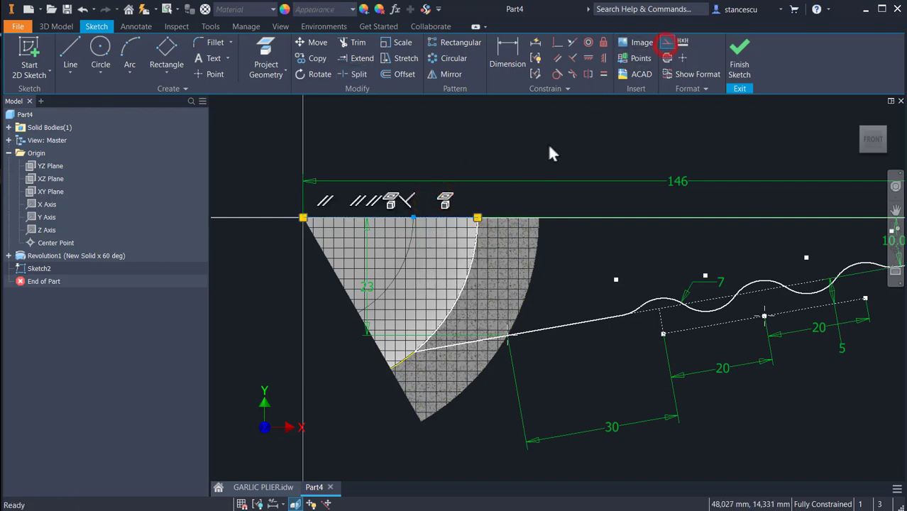
click(549, 142)
scroll(559, 145, down, 3)
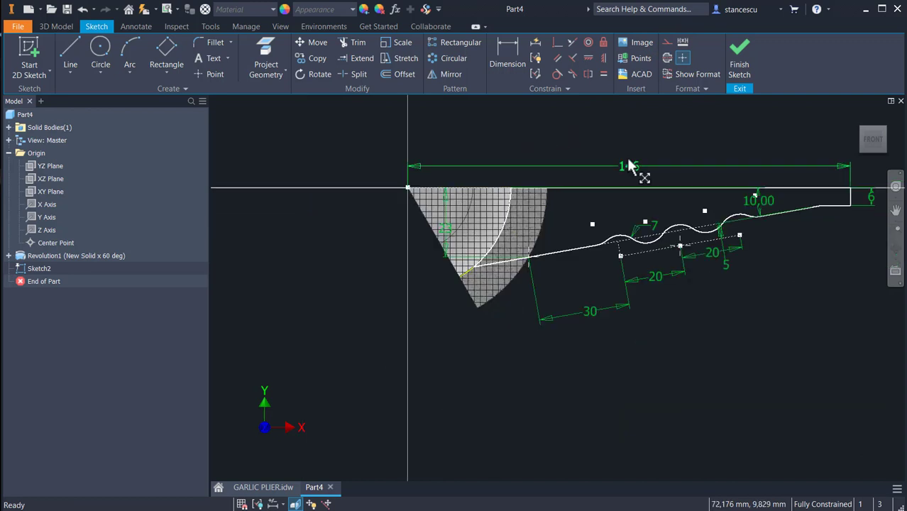
middle_drag(631, 168, 422, 192)
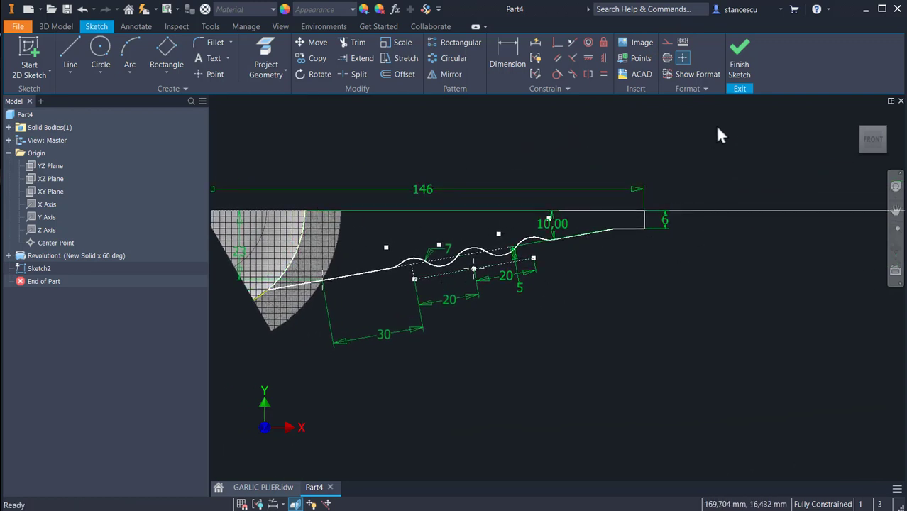
click(743, 66)
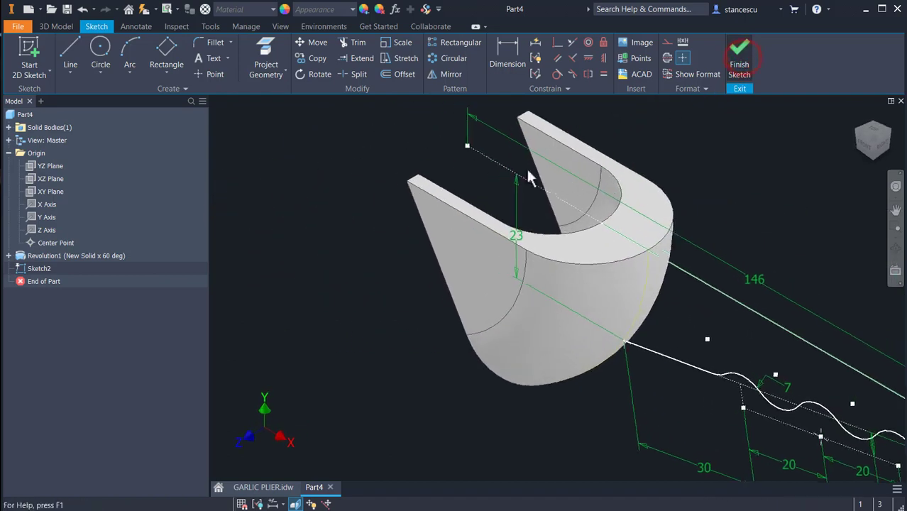
Check the handle width in the plan view of the GARLIC PLIER drawing and return to the part
click(261, 487)
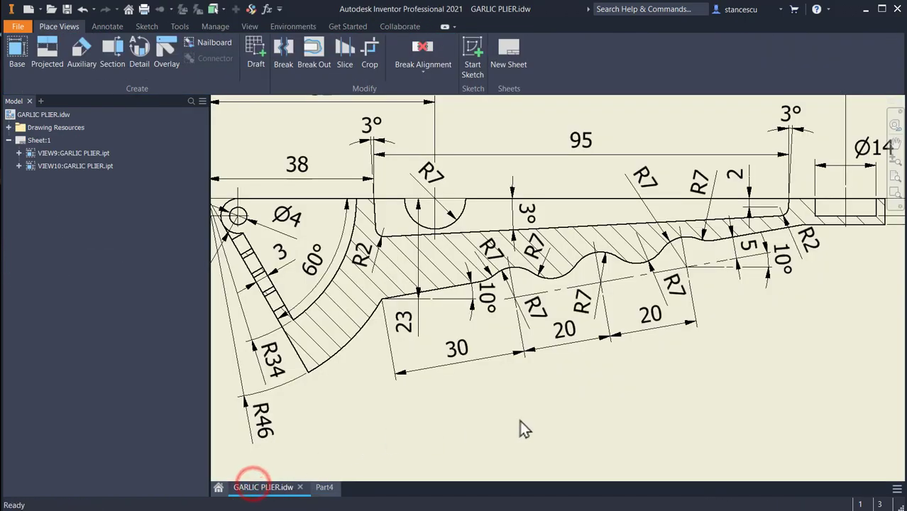
mouse_move(611, 392)
middle_down()
mouse_move(330, 344)
mouse_move(388, 241)
middle_up()
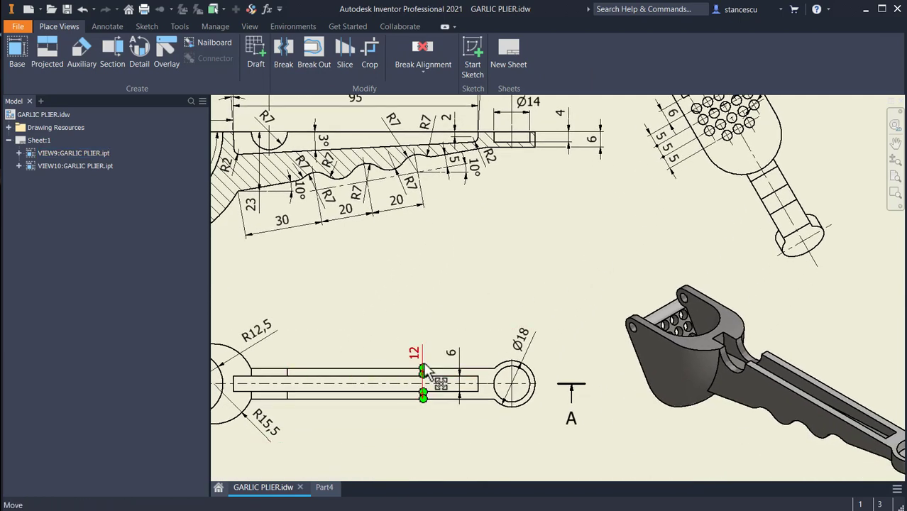
middle_drag(472, 334, 633, 287)
click(568, 355)
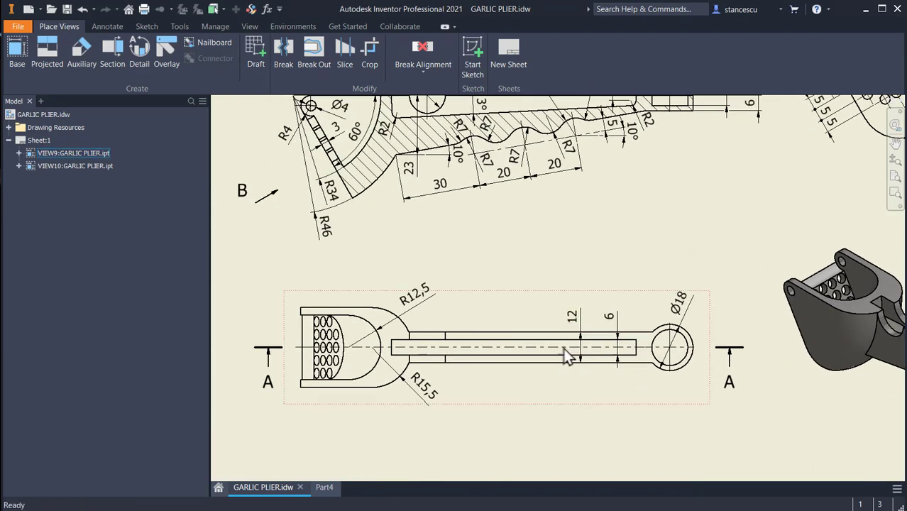
click(326, 488)
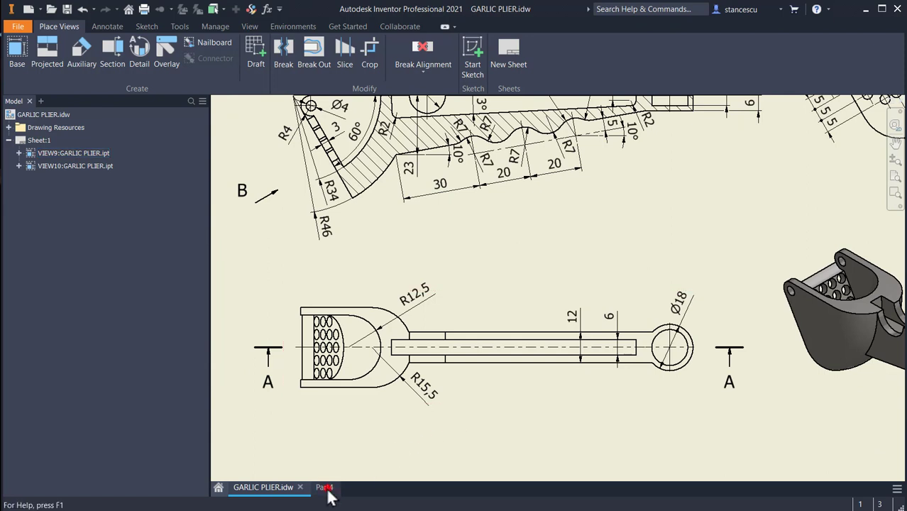
Extrude the handle profile symmetrically by a distance of 12 mm, joined to the head body
click(71, 53)
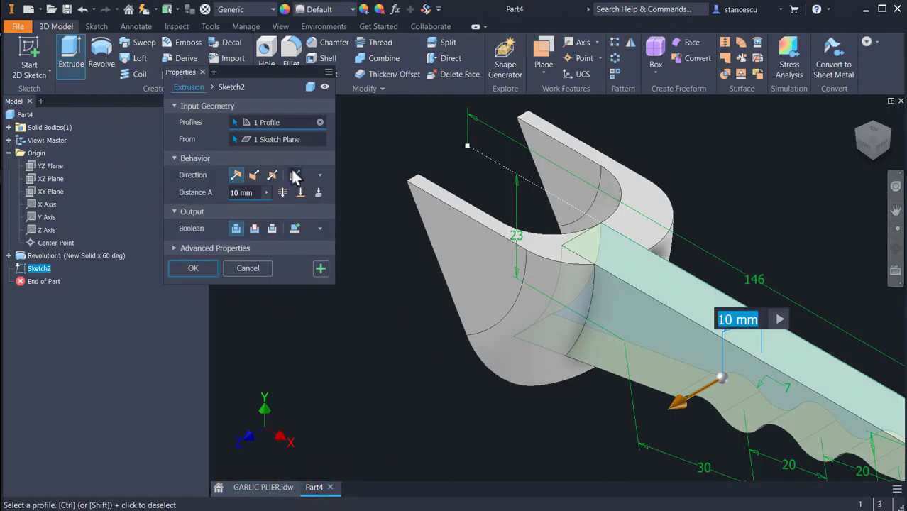
click(273, 175)
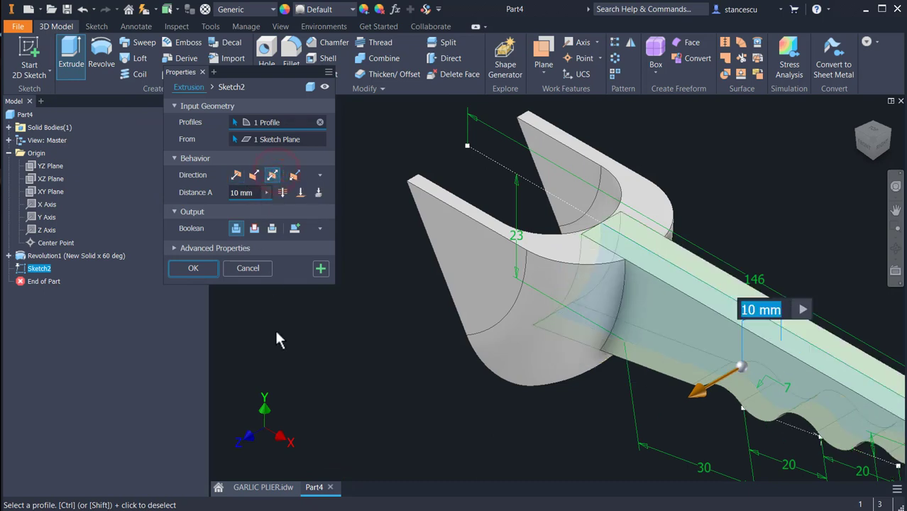
text(12)
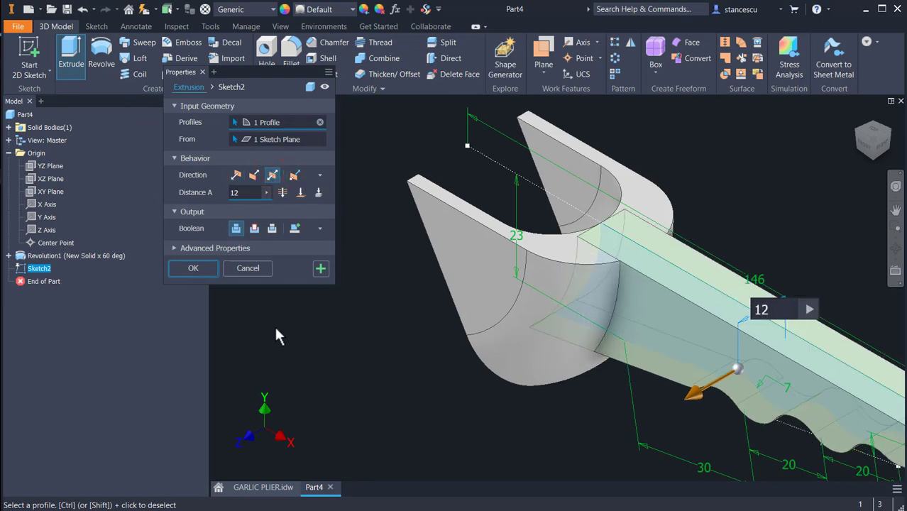
shift+middle_drag(455, 341, 465, 366)
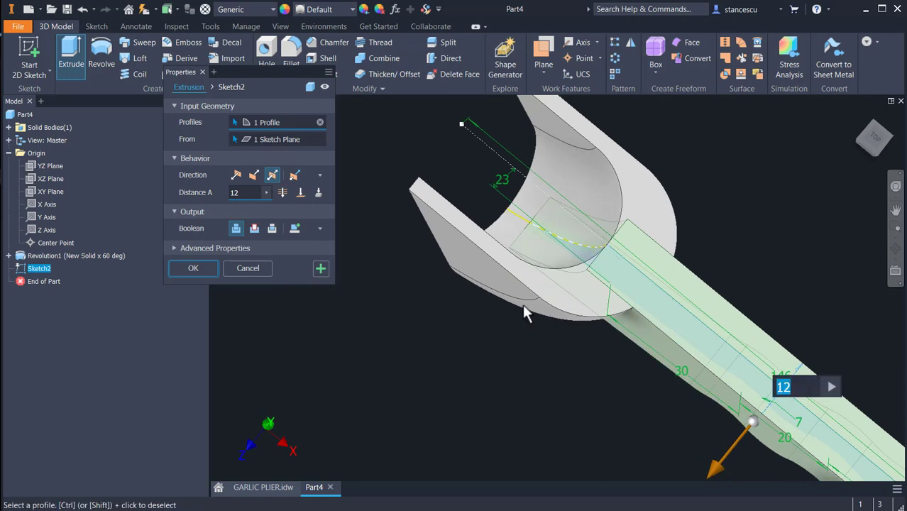
scroll(609, 240, up, 3)
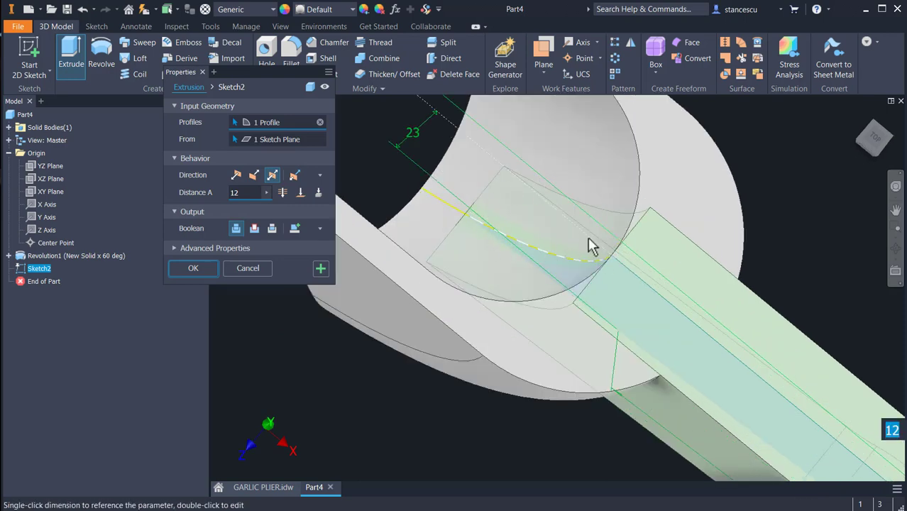
shift+middle_drag(561, 277, 543, 263)
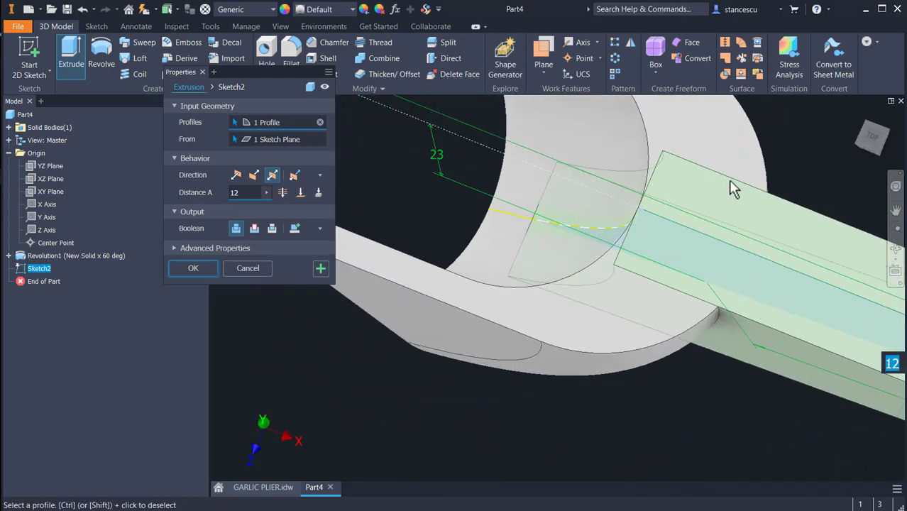
scroll(731, 190, up, 1)
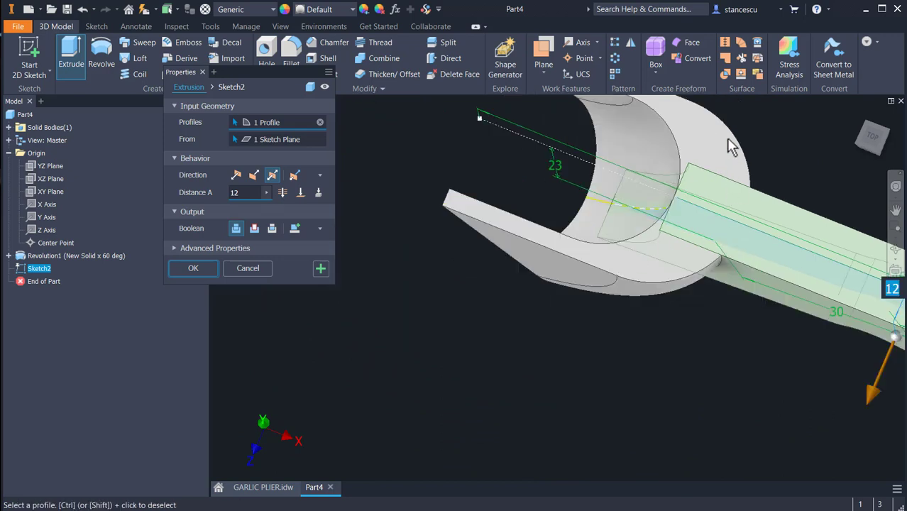
scroll(668, 278, up, 1)
middle_drag(674, 304, 456, 276)
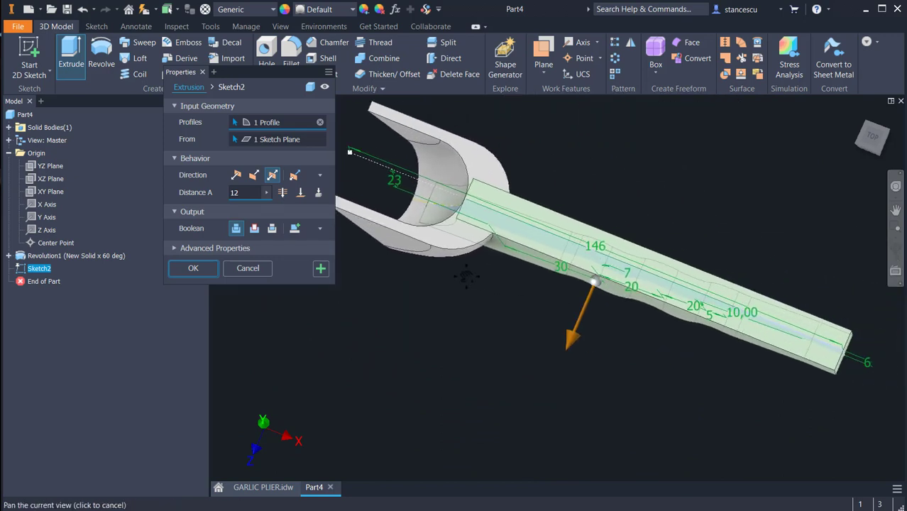
click(204, 266)
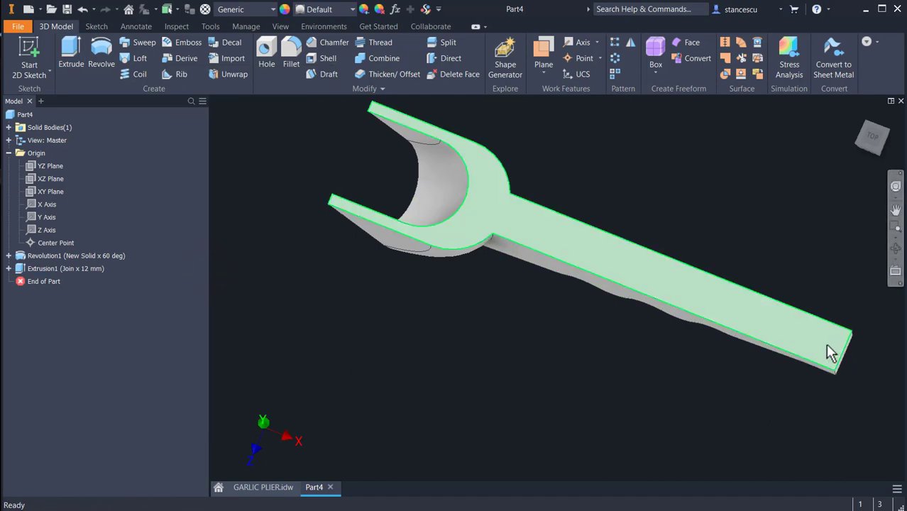
Examine the dimensions of the round handle end in the drawing's plan and section views, and return to the part
click(289, 488)
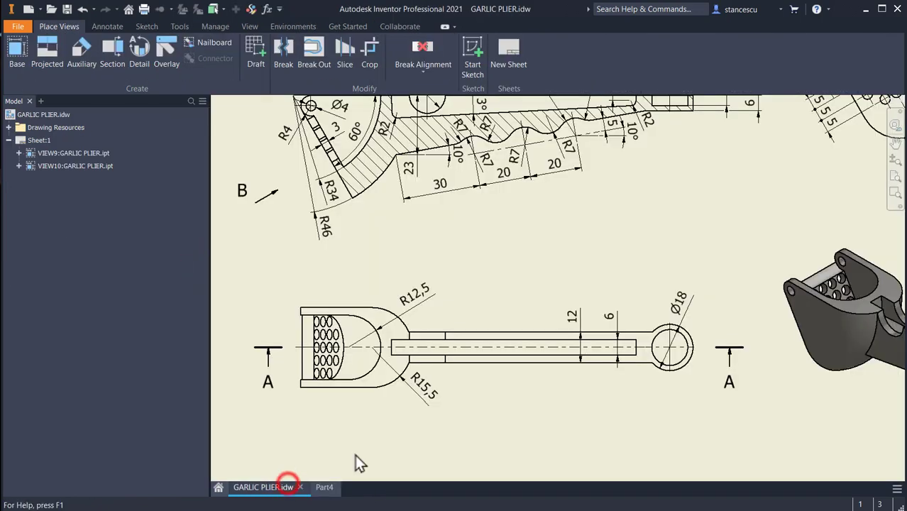
scroll(686, 321, up, 2)
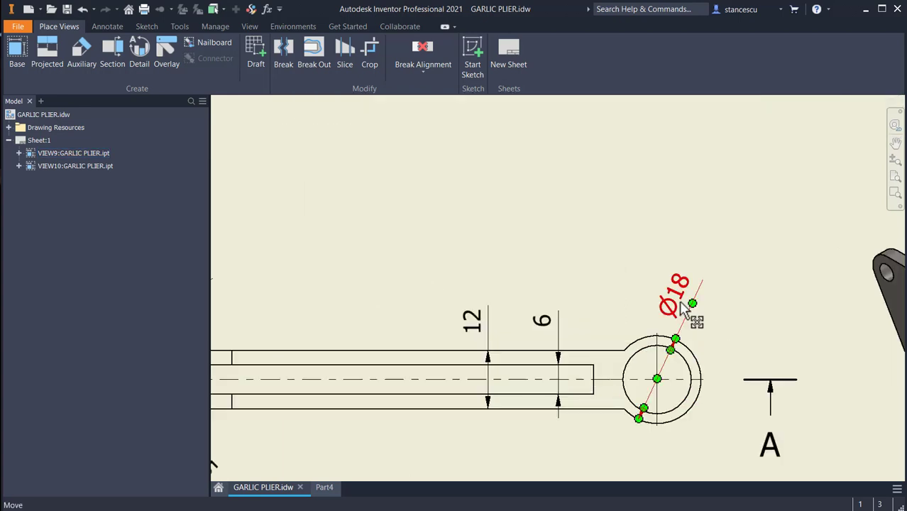
scroll(695, 251, down, 1)
middle_drag(712, 220, 647, 401)
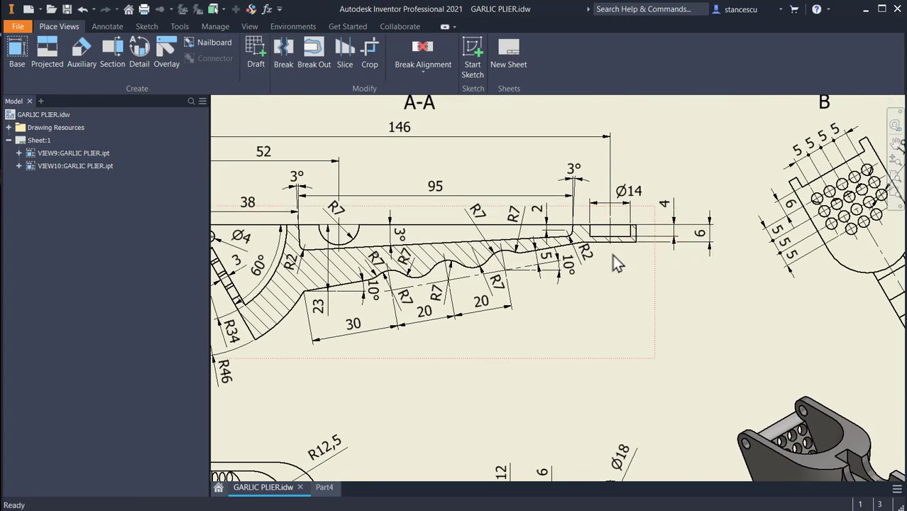
middle_drag(609, 346, 639, 251)
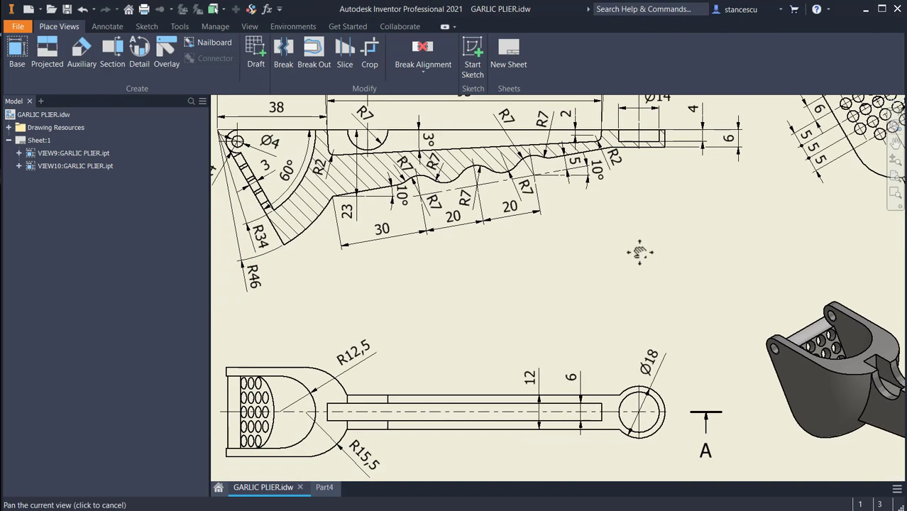
click(325, 488)
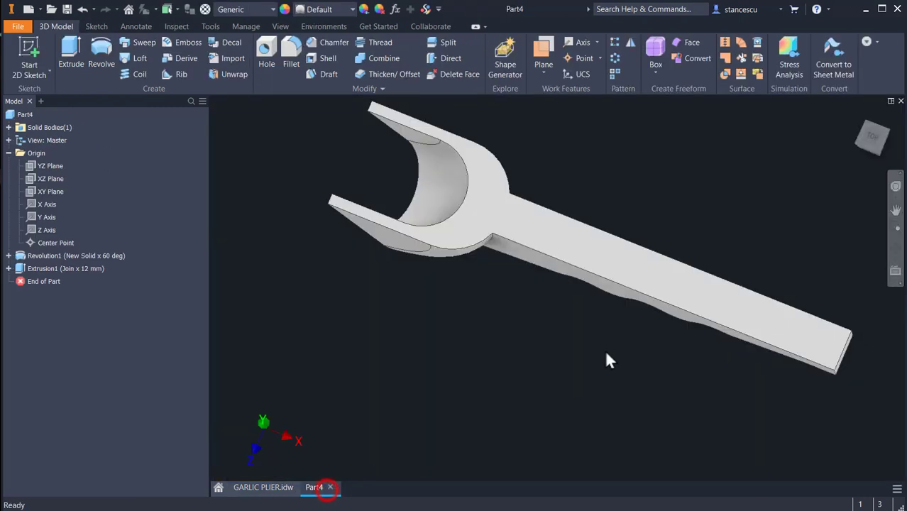
Create a new sketch on the flat top face shared by the handle and head
middle_drag(653, 406, 558, 402)
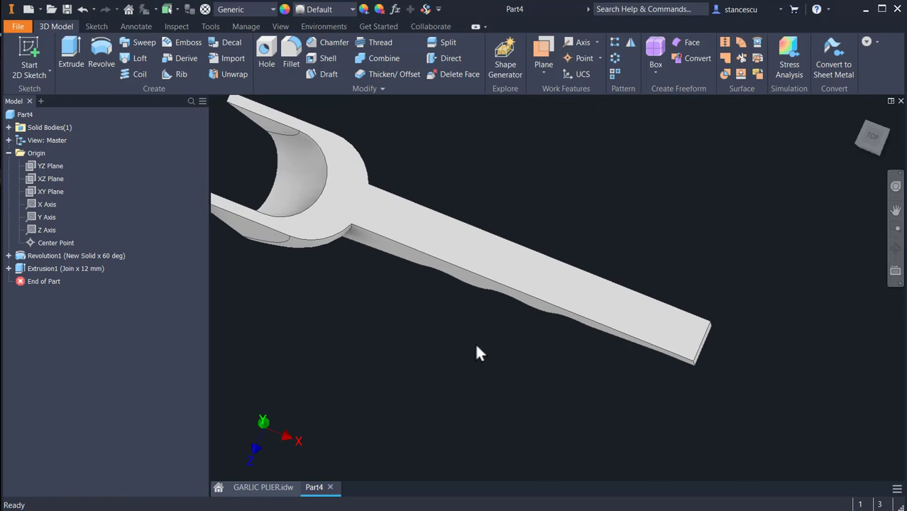
click(653, 315)
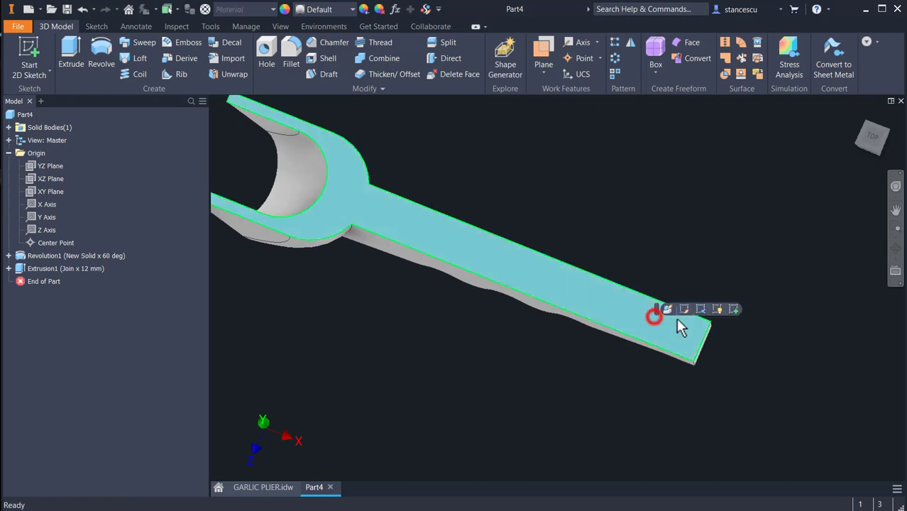
click(734, 308)
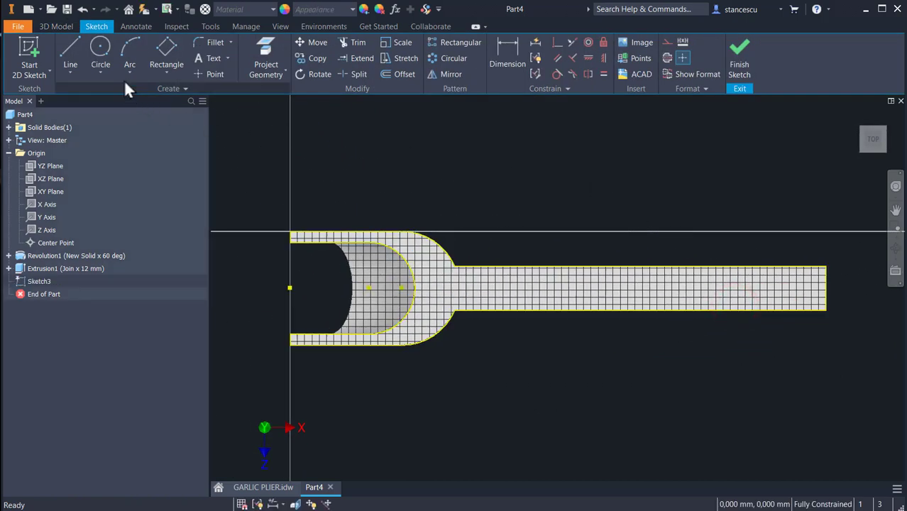
Sketch an 18 mm diameter circle centred on the midpoint of the handle's end edge and finish the sketch
click(101, 47)
middle_drag(613, 320, 497, 332)
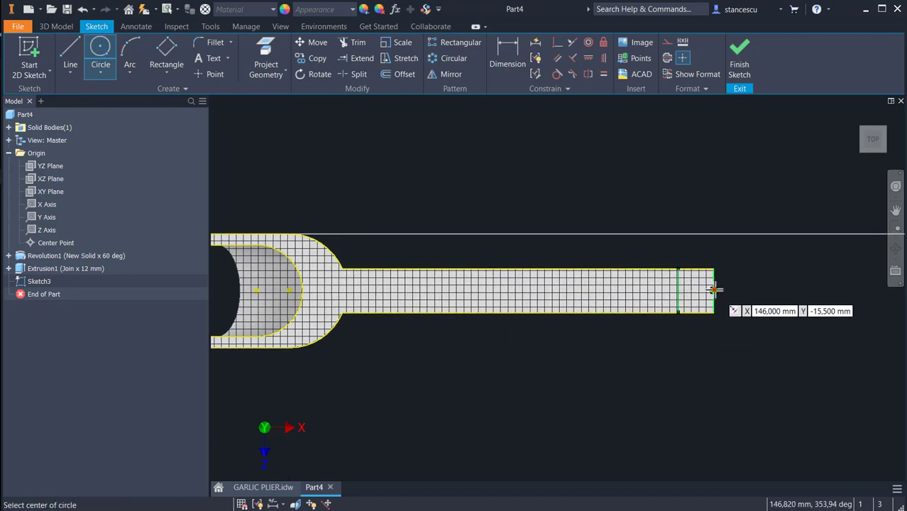
click(713, 290)
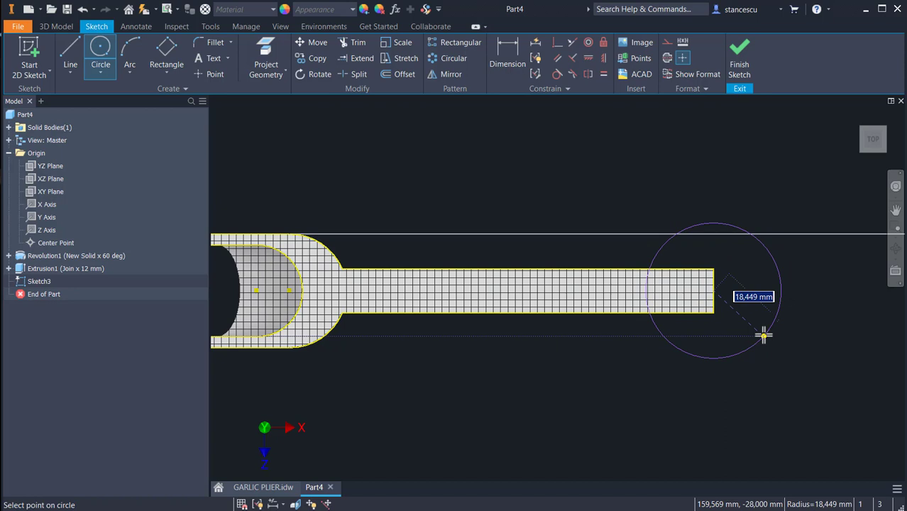
right_click(763, 336)
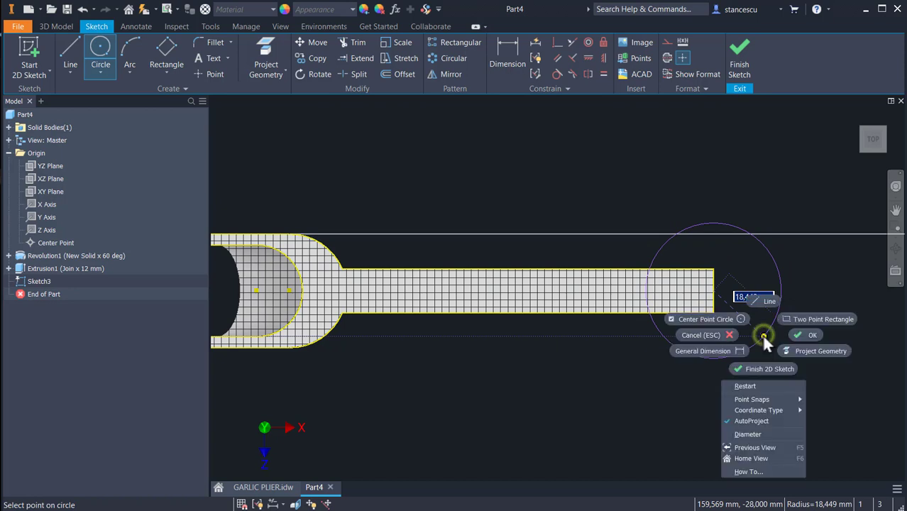
click(756, 434)
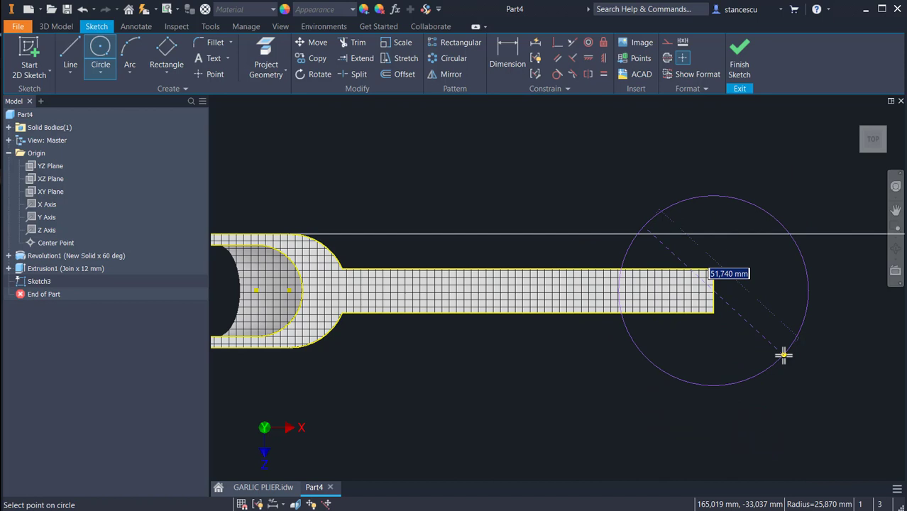
text(1)
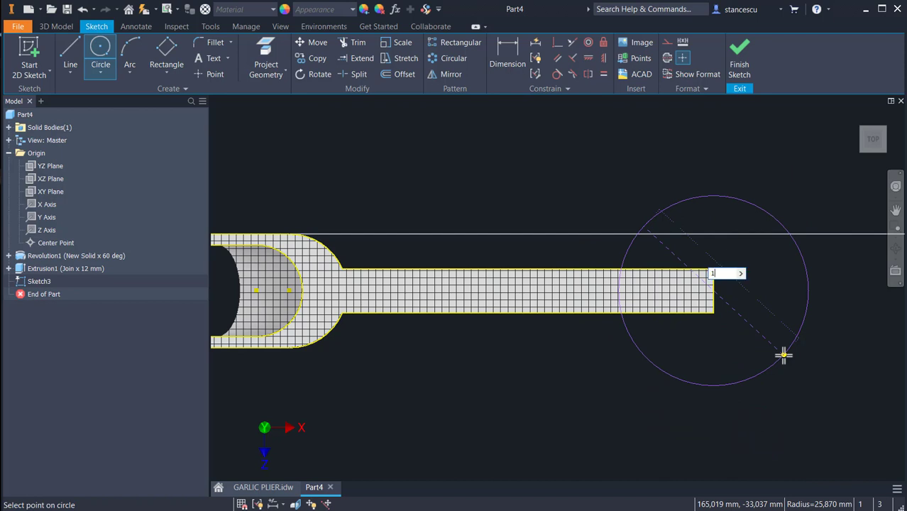
text(8)
key(Return)
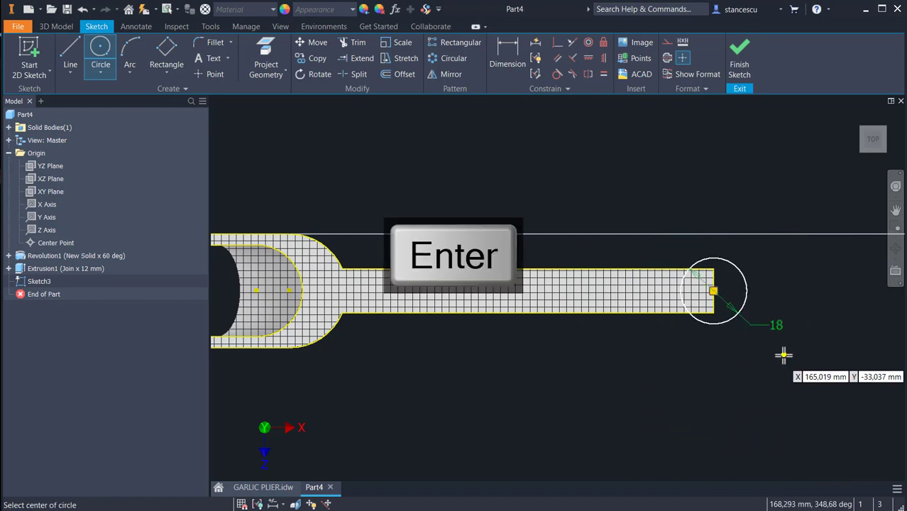
click(745, 62)
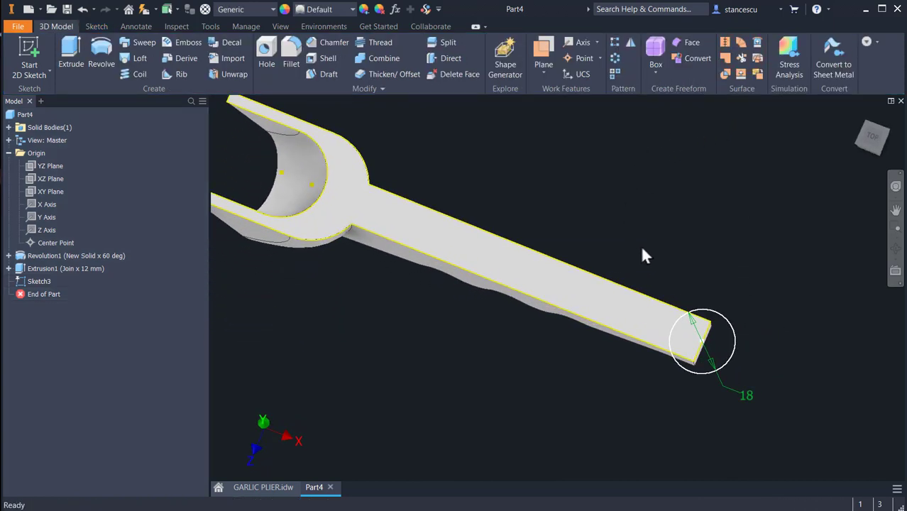
Extrude the full 18 mm circle downward to the underside face of the handle end, joined to the body
key(F6)
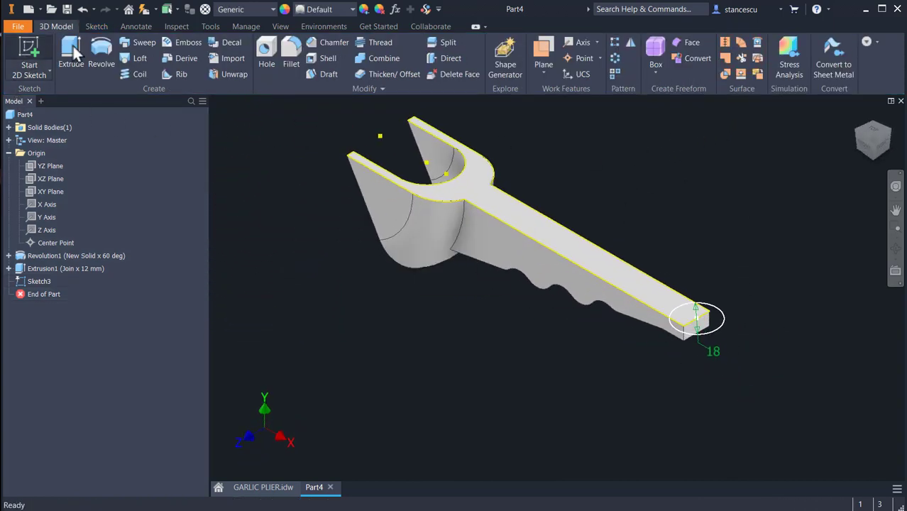
click(101, 56)
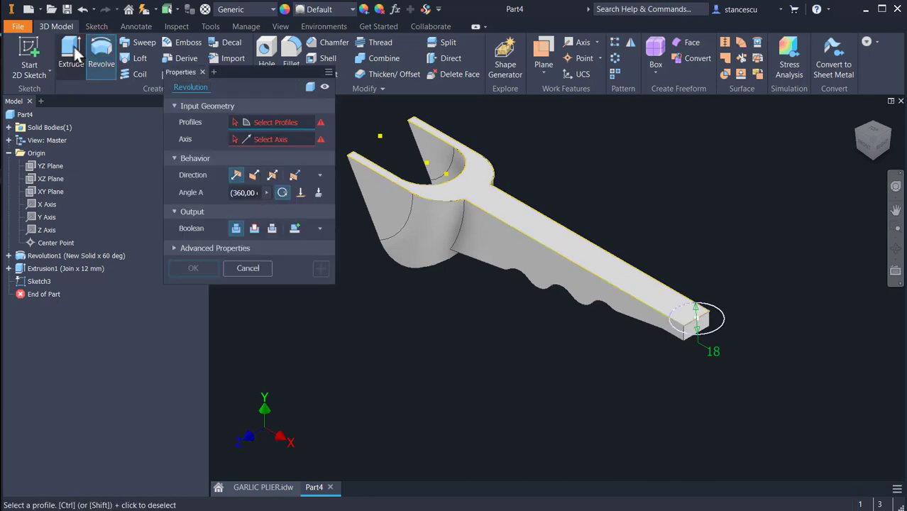
click(71, 50)
click(71, 50)
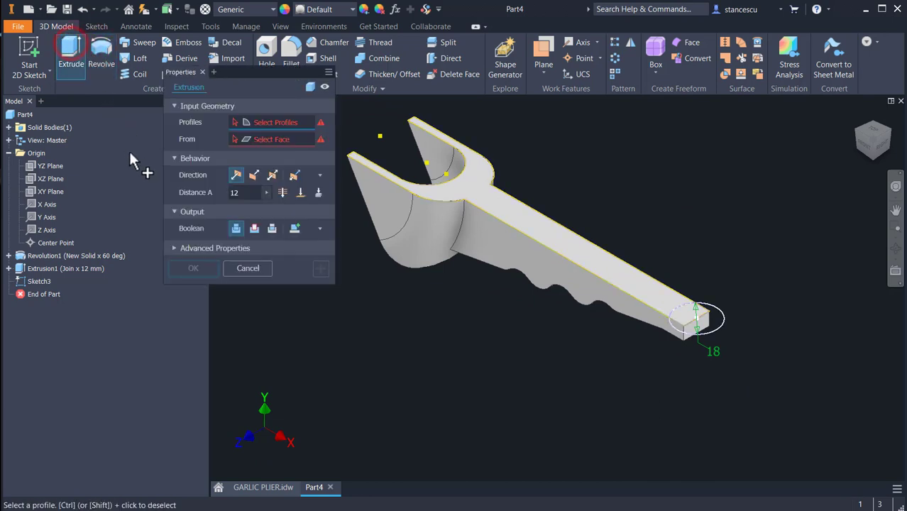
click(723, 323)
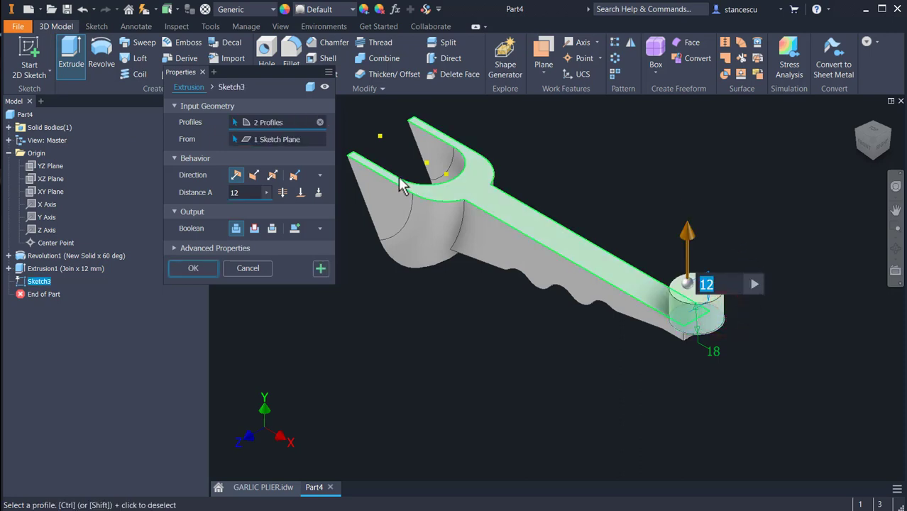
click(253, 175)
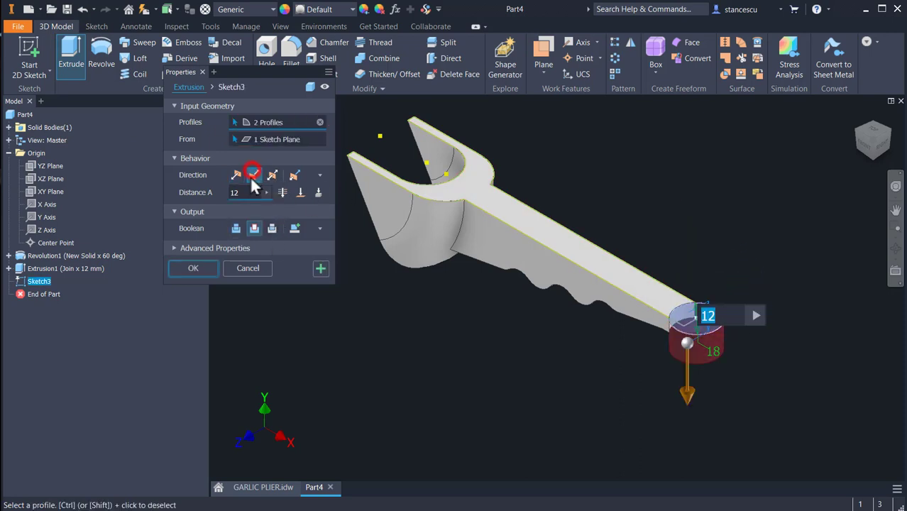
click(235, 229)
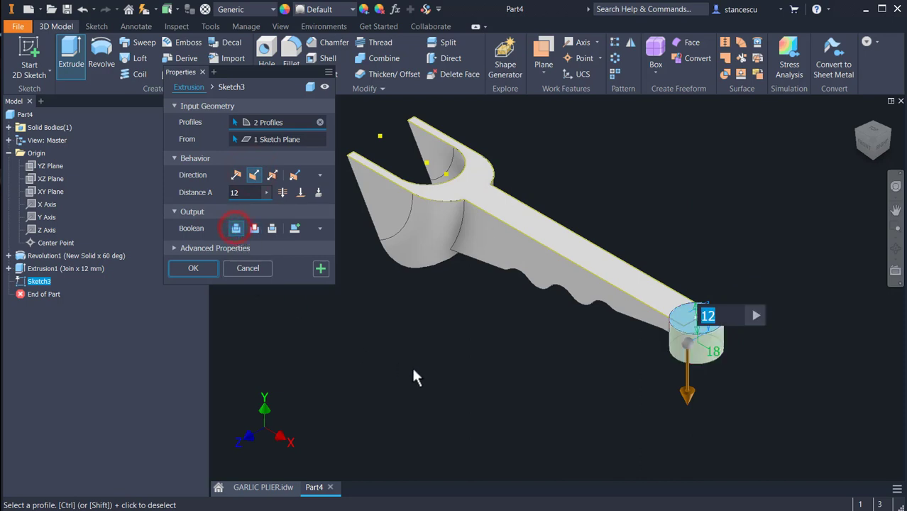
shift+middle_drag(533, 420, 417, 356)
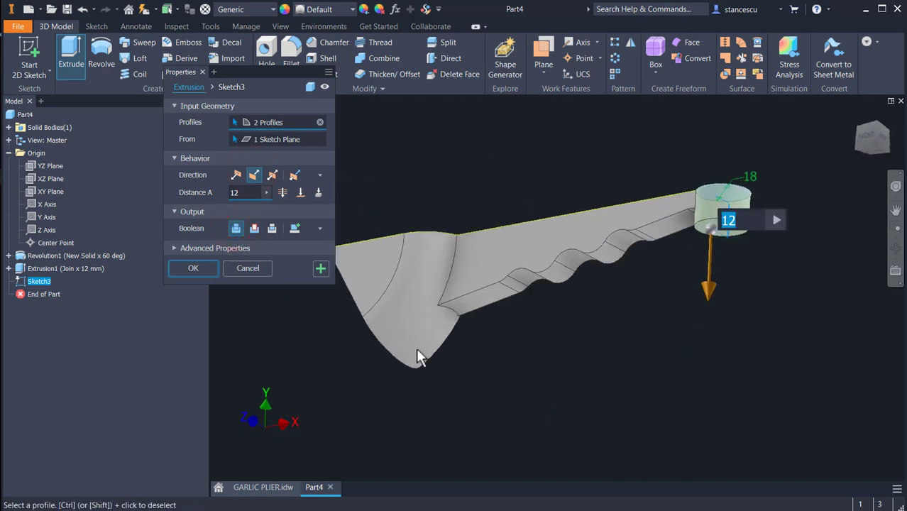
click(300, 192)
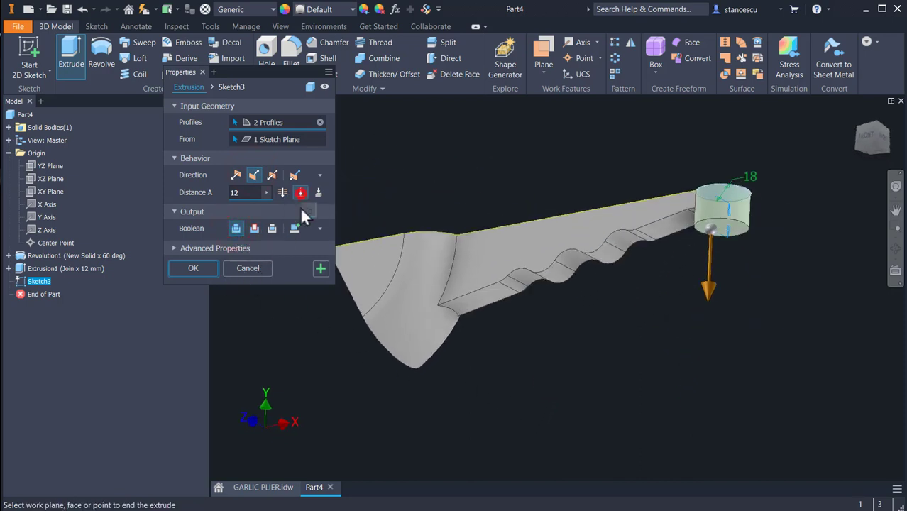
click(710, 216)
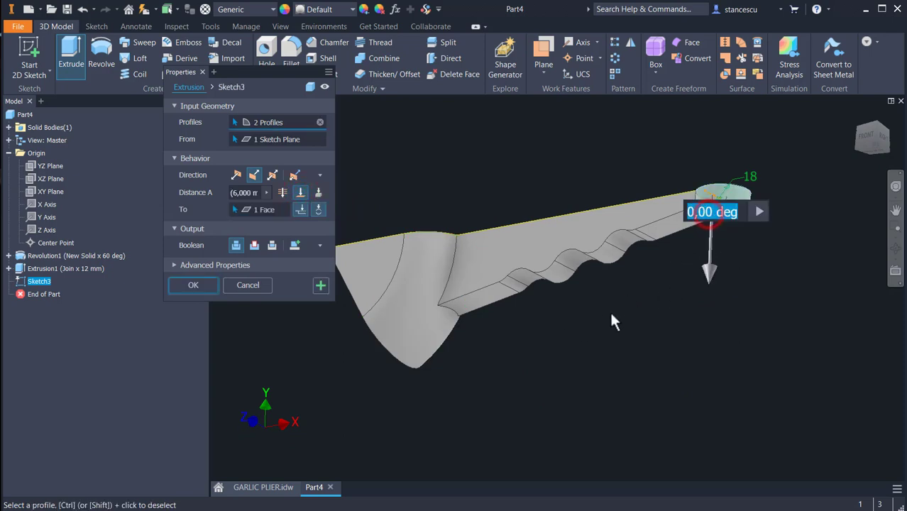
click(193, 284)
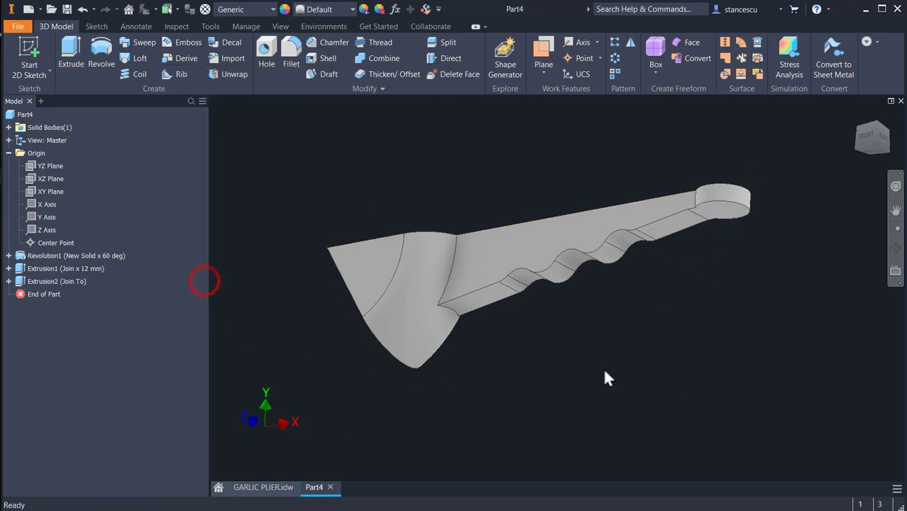
shift+middle_drag(602, 367, 619, 423)
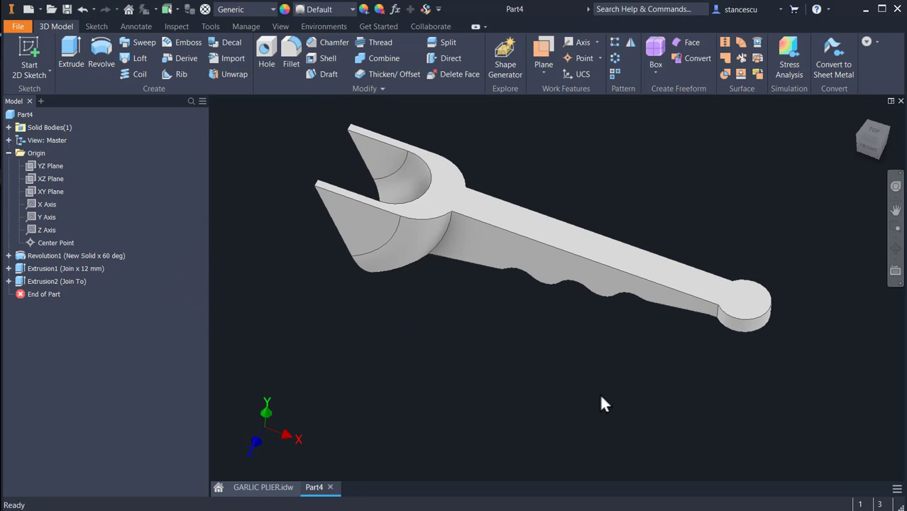
key(F6)
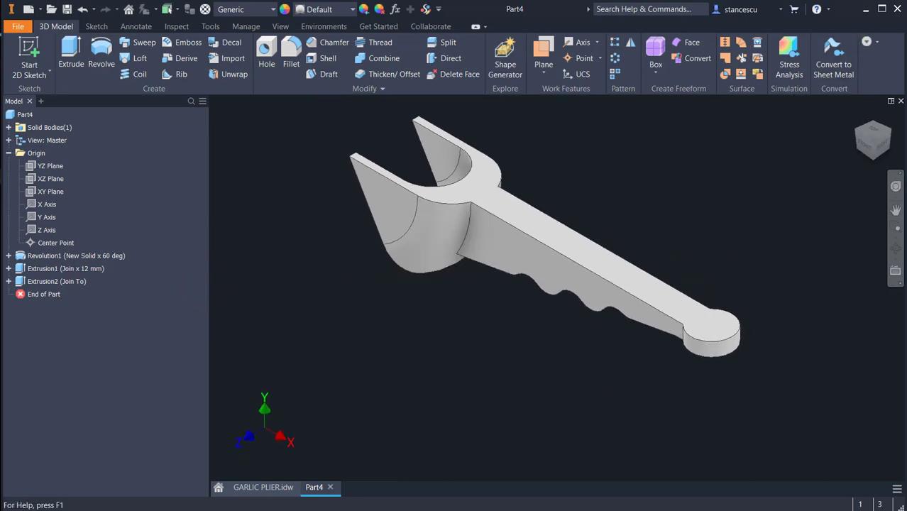
Examine the handle's groove in the isometric and A-A section views of the GARLIC PLIER drawing, and return to the part
click(256, 486)
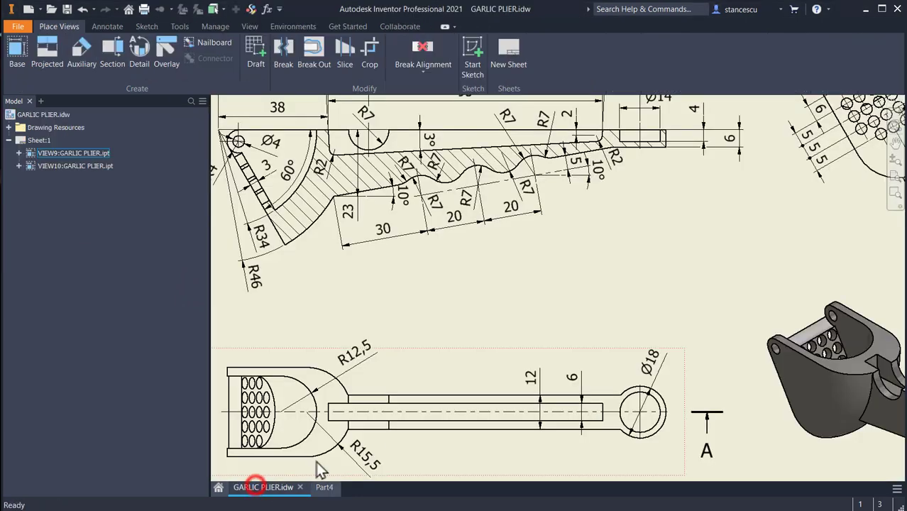
scroll(487, 294, up, 3)
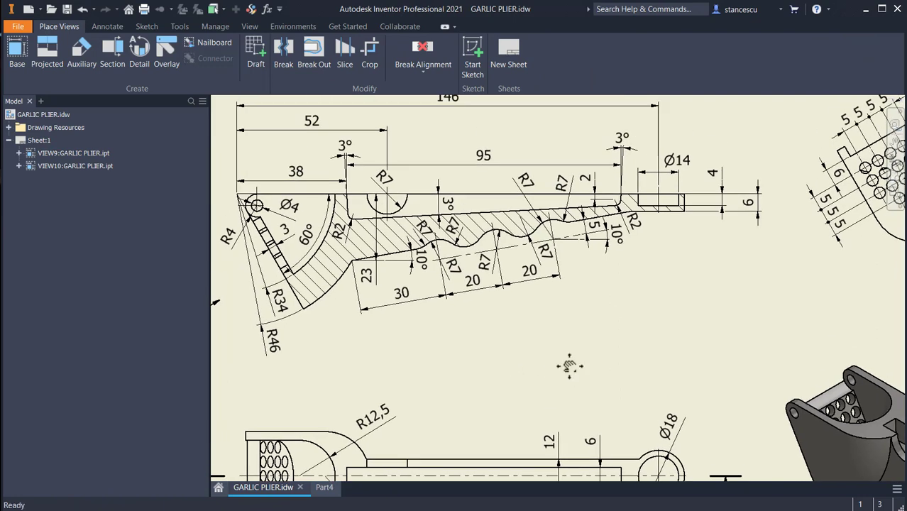
middle_drag(569, 367, 304, 270)
scroll(662, 380, up, 3)
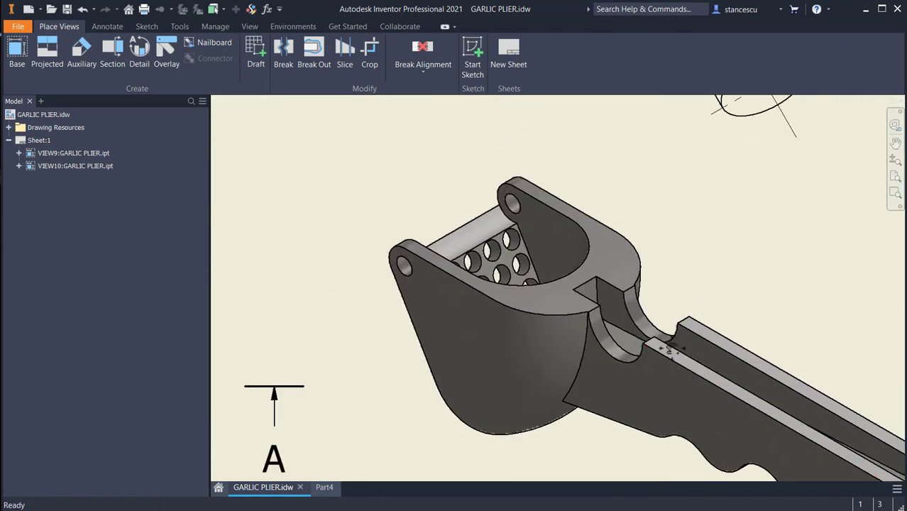
middle_drag(697, 360, 561, 259)
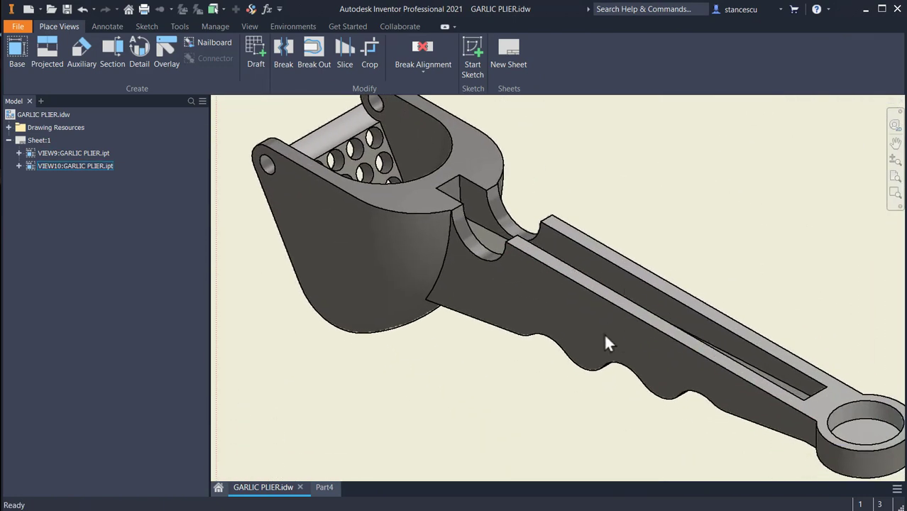
scroll(605, 333, down, 3)
middle_drag(477, 302, 844, 430)
middle_drag(647, 392, 694, 432)
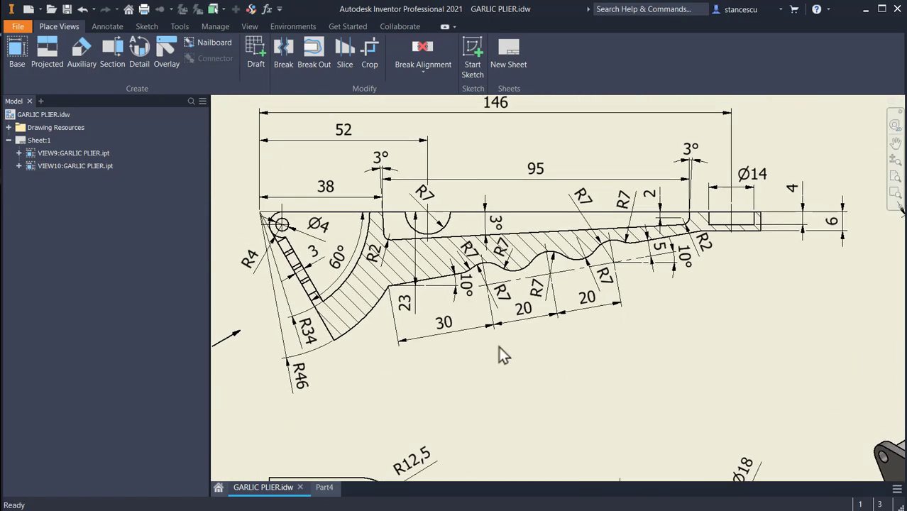
scroll(452, 316, up, 3)
mouse_move(418, 290)
middle_down()
mouse_move(424, 405)
mouse_move(422, 396)
middle_up()
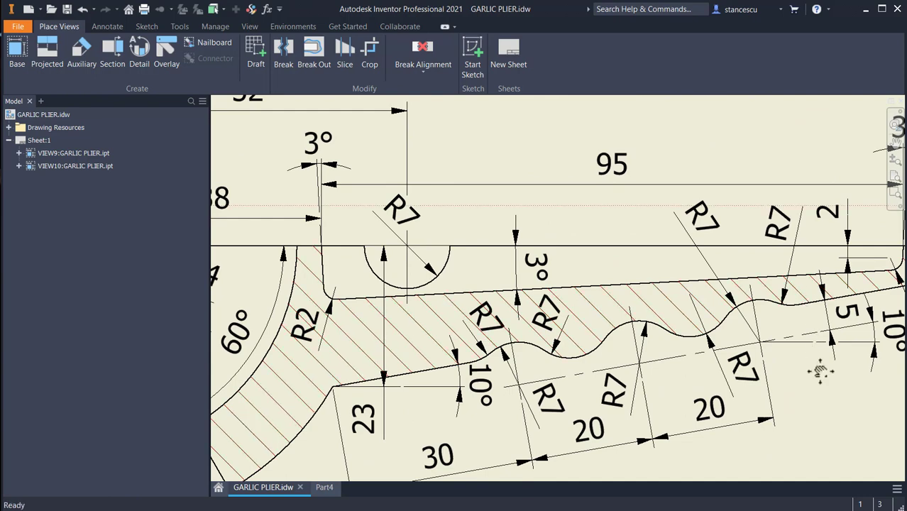
middle_drag(818, 369, 684, 358)
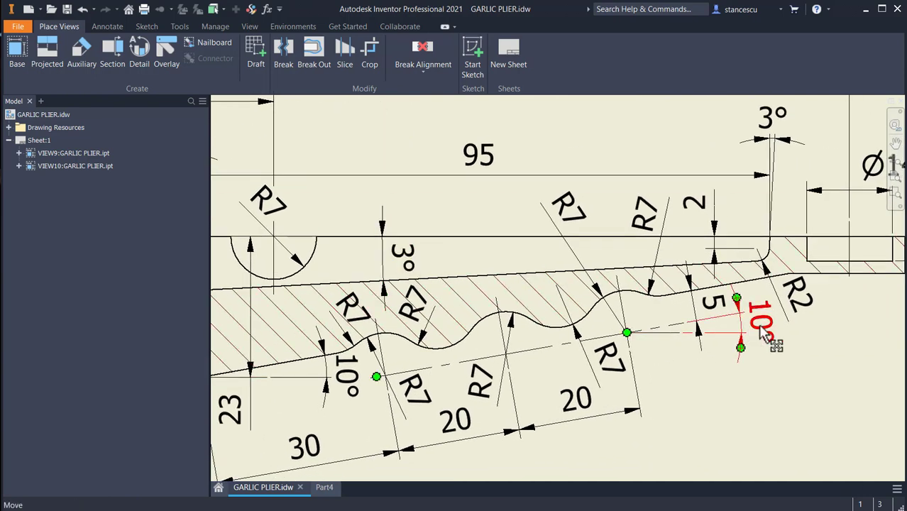
scroll(488, 360, down, 3)
middle_drag(658, 391, 718, 390)
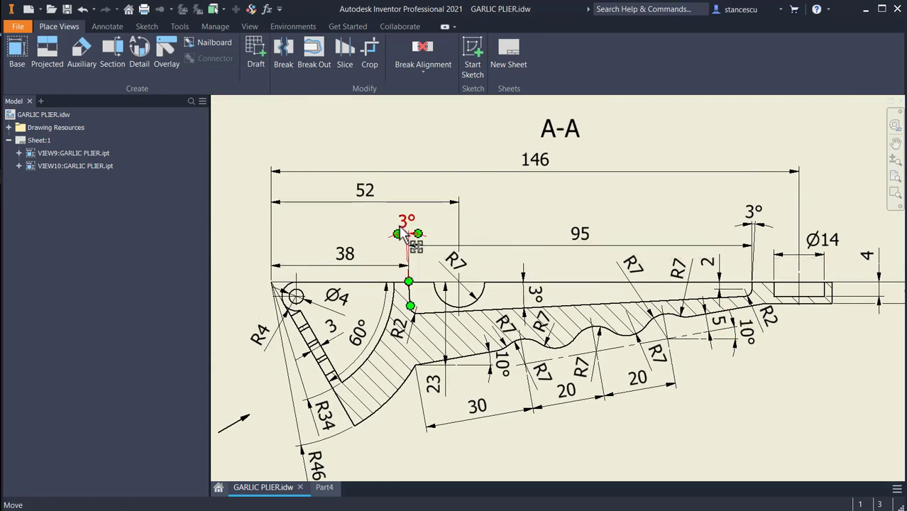
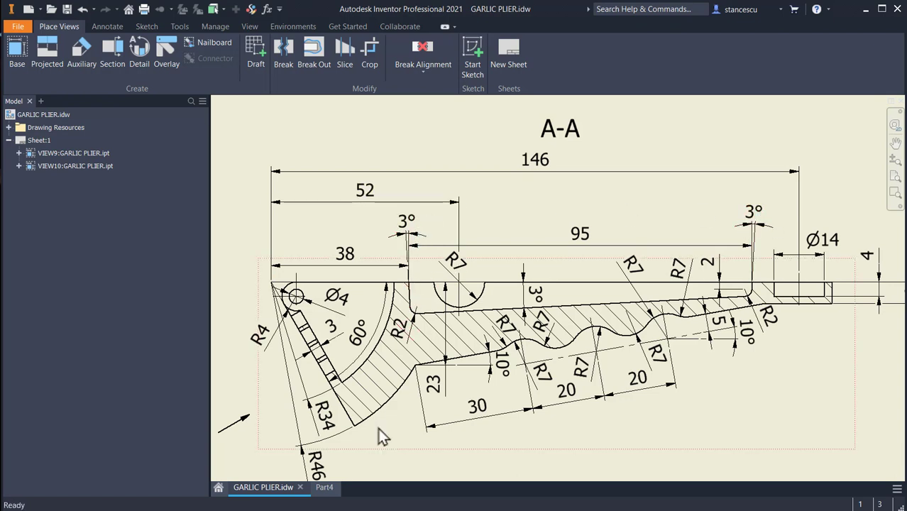
click(324, 487)
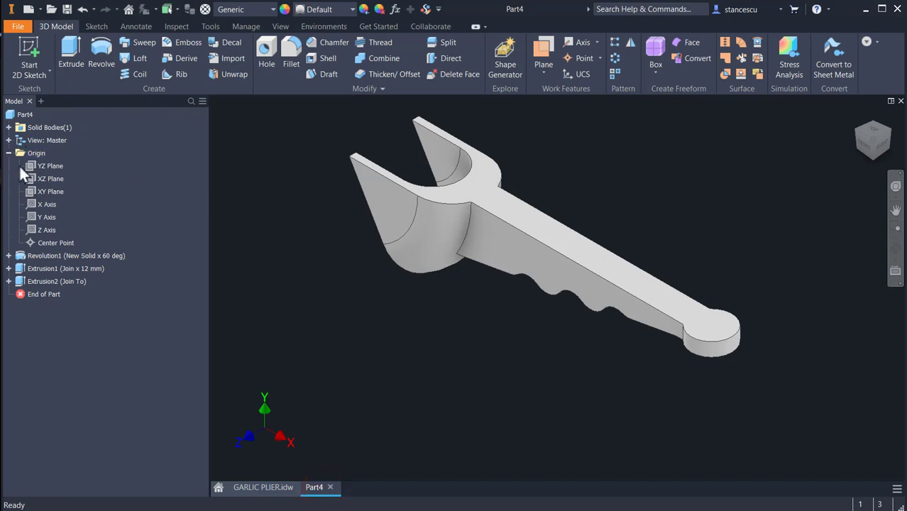
Create a new sketch on the XY plane and slice the part's graphics at the sketch plane
click(32, 193)
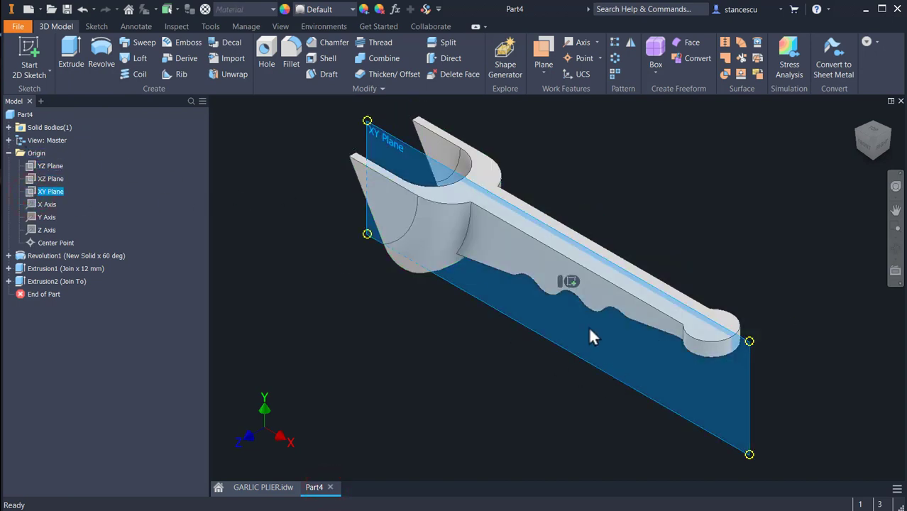
click(564, 281)
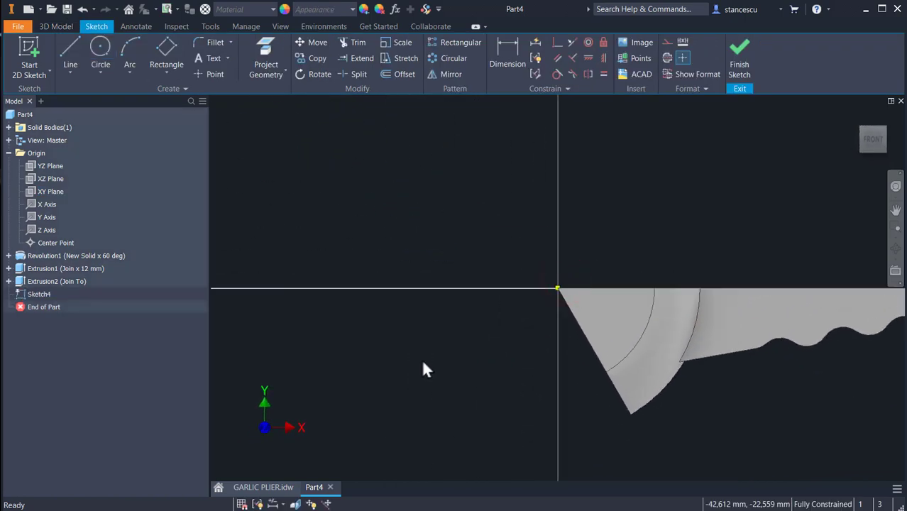
key(F7)
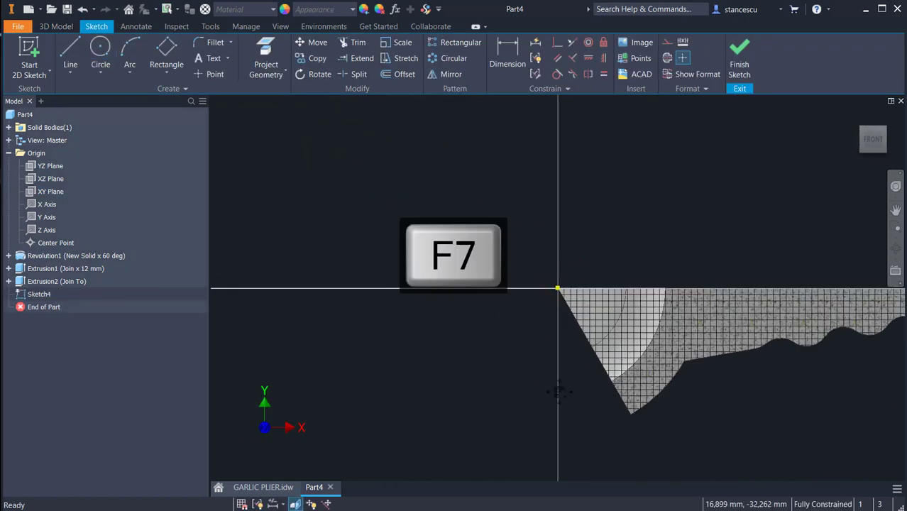
middle_drag(559, 386, 303, 381)
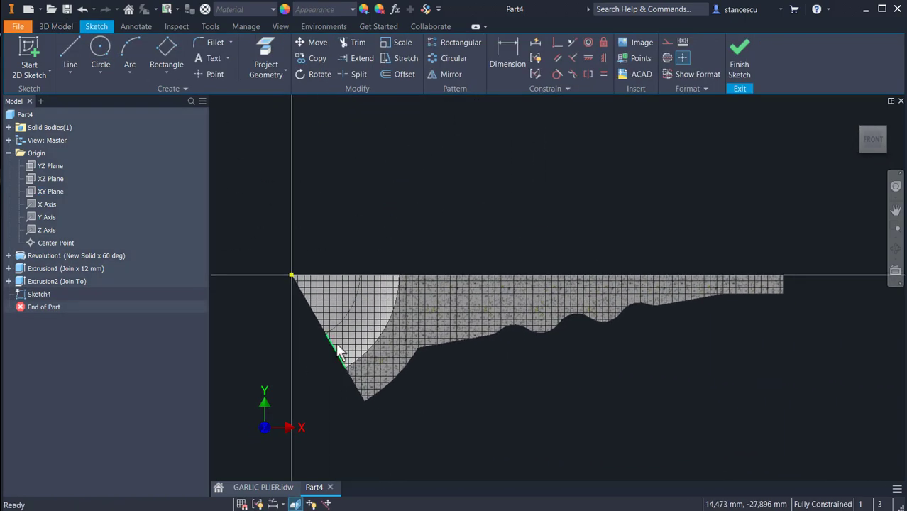
Start a line for the groove profile on the handle's top edge
click(70, 48)
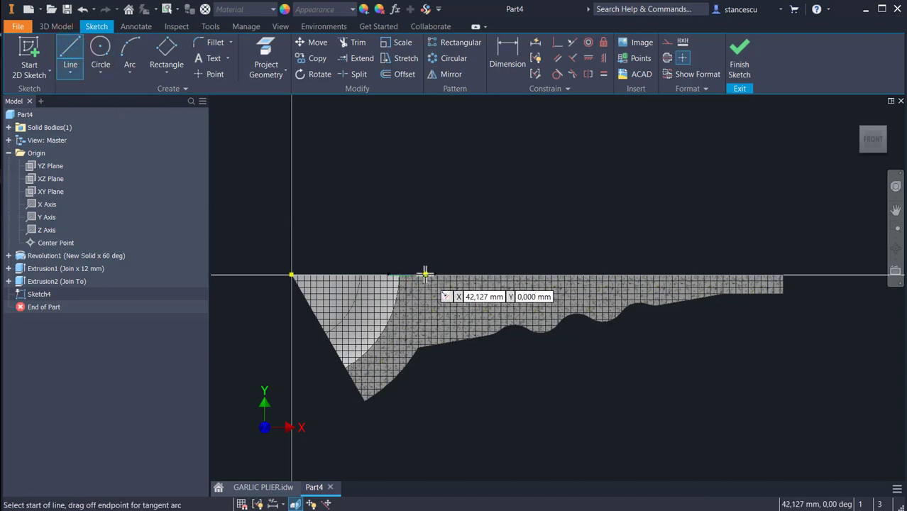
Sketch an open three-segment line profile inside the handle, running down from its straight edge, along its length and back up short of that edge
middle_drag(425, 270, 295, 228)
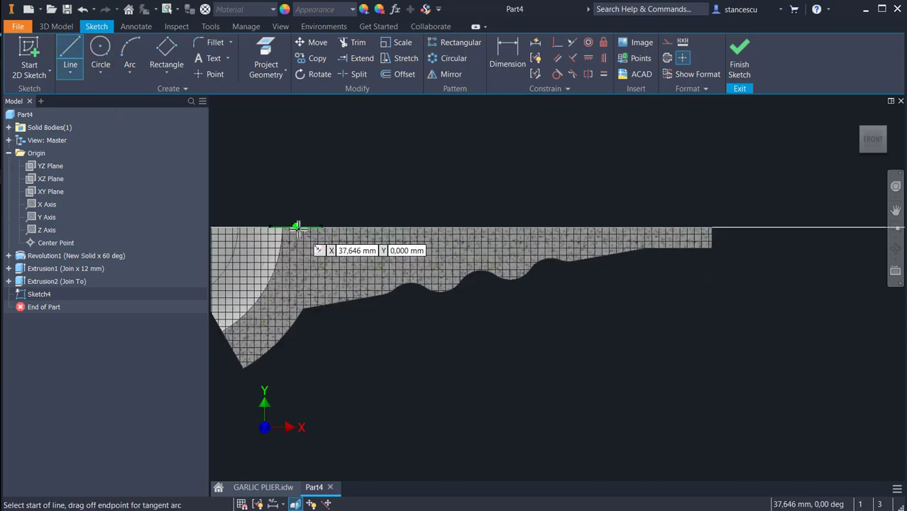
click(305, 227)
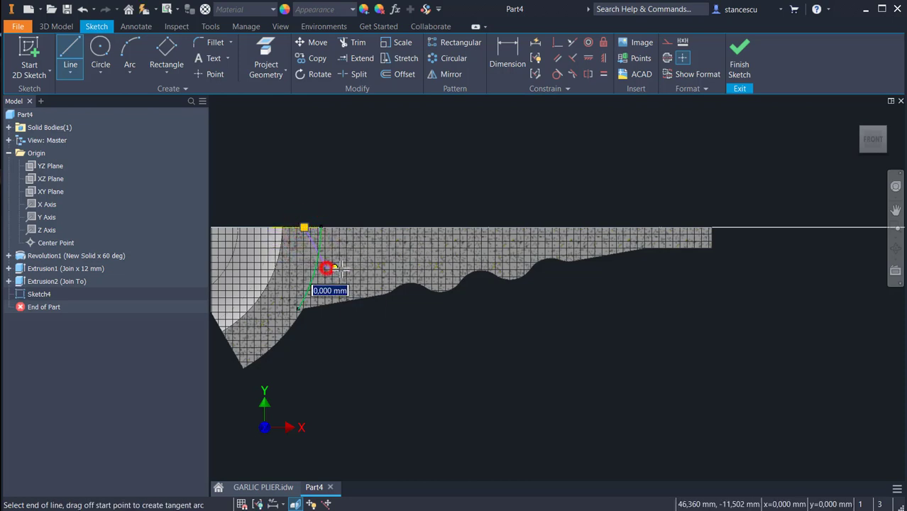
click(606, 240)
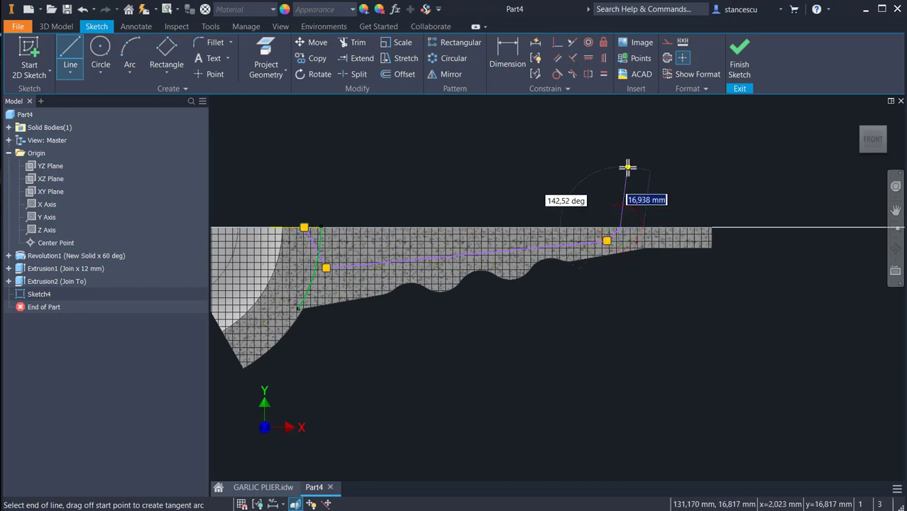
key(Escape)
middle_drag(562, 173, 659, 213)
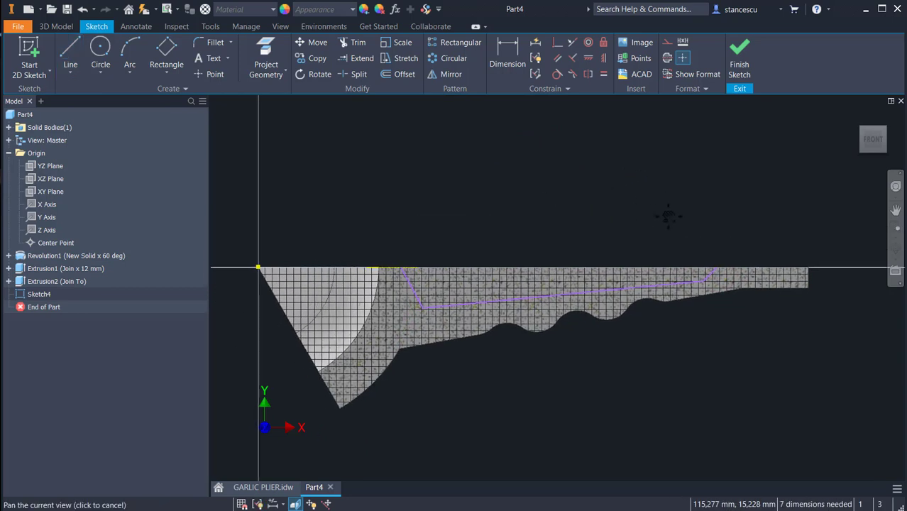
Project the X and Y origin axes into the sketch as construction lines
click(266, 57)
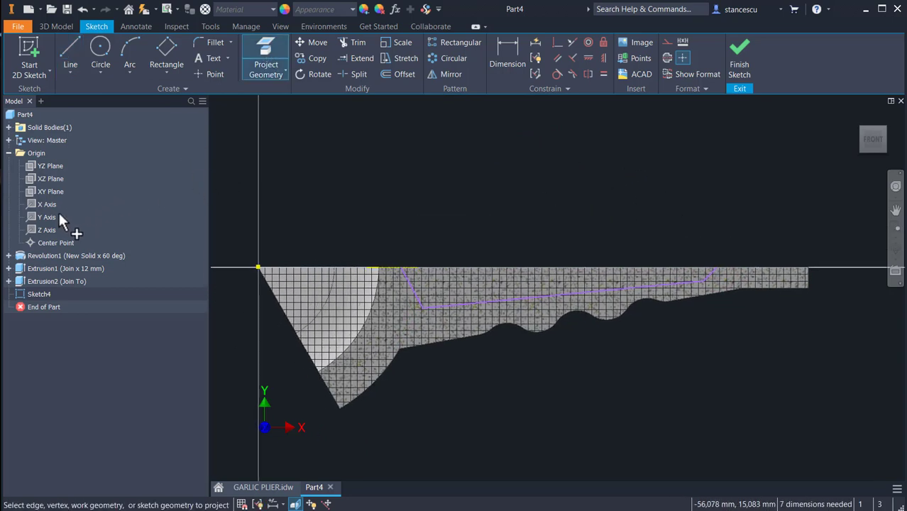
click(667, 41)
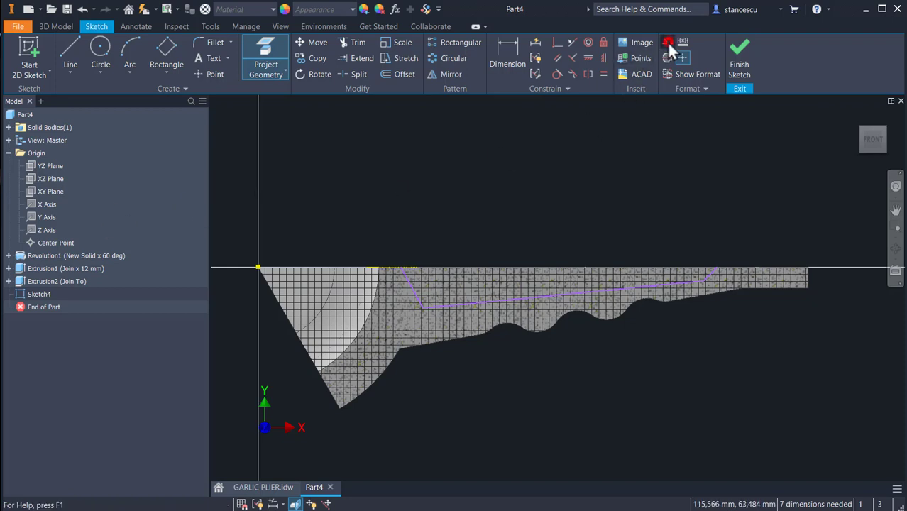
click(32, 204)
click(32, 217)
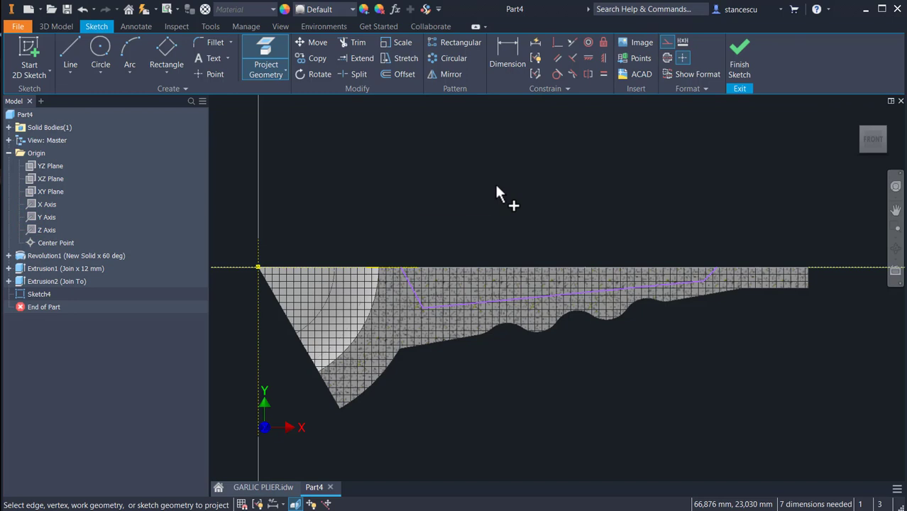
key(Escape)
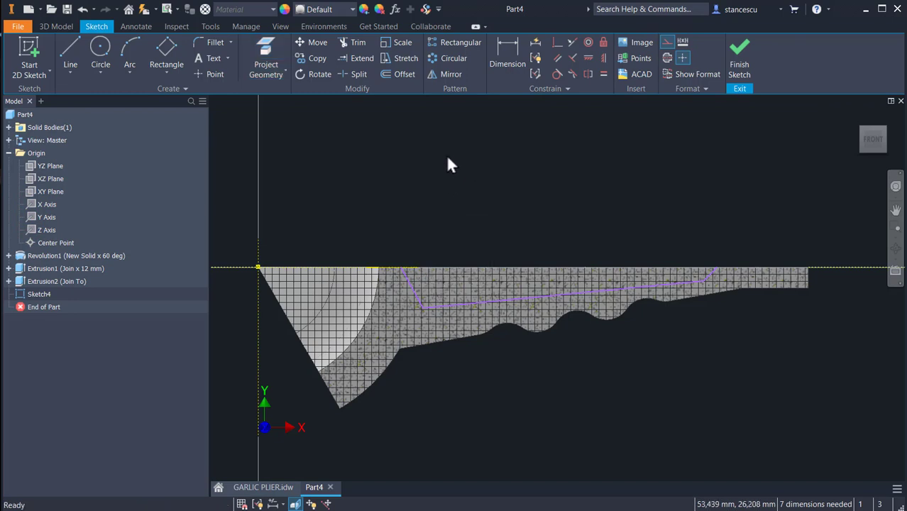
Dimension the angle between the profile's short line nearest the jaw and the vertical axis as 3 degrees
click(505, 61)
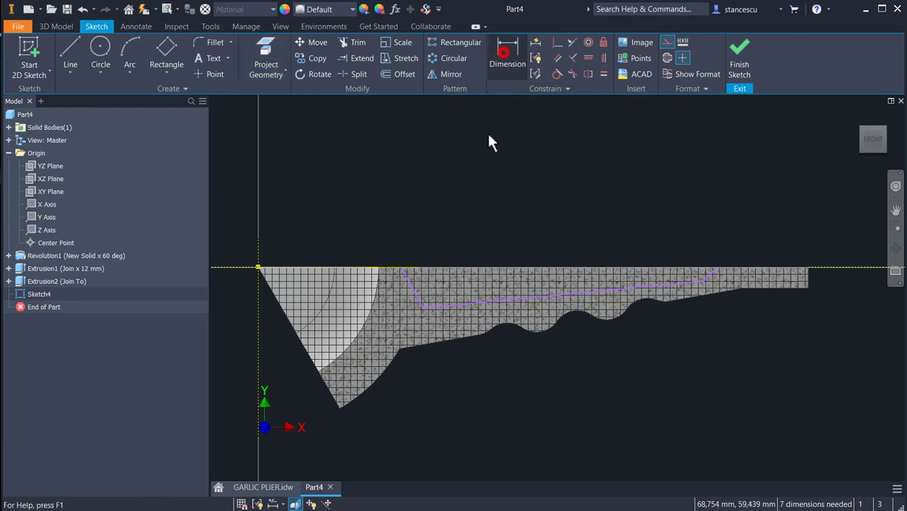
click(412, 290)
click(259, 322)
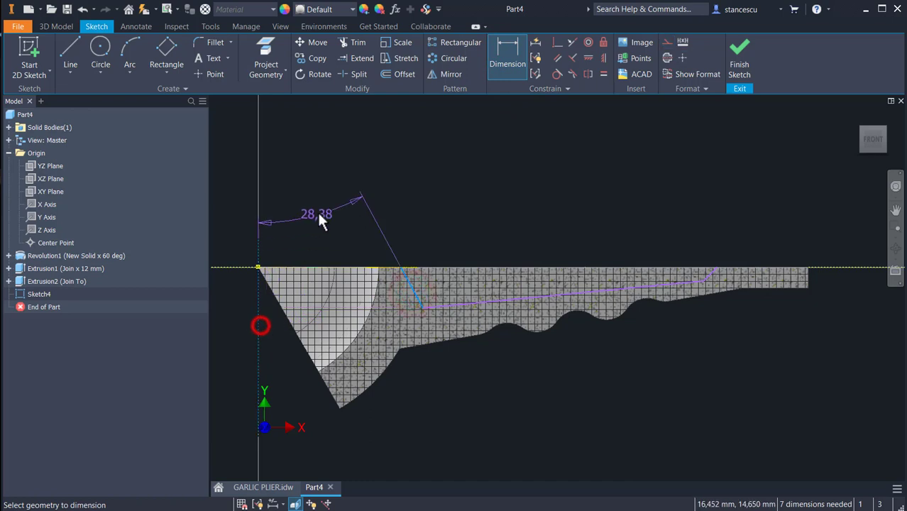
click(310, 201)
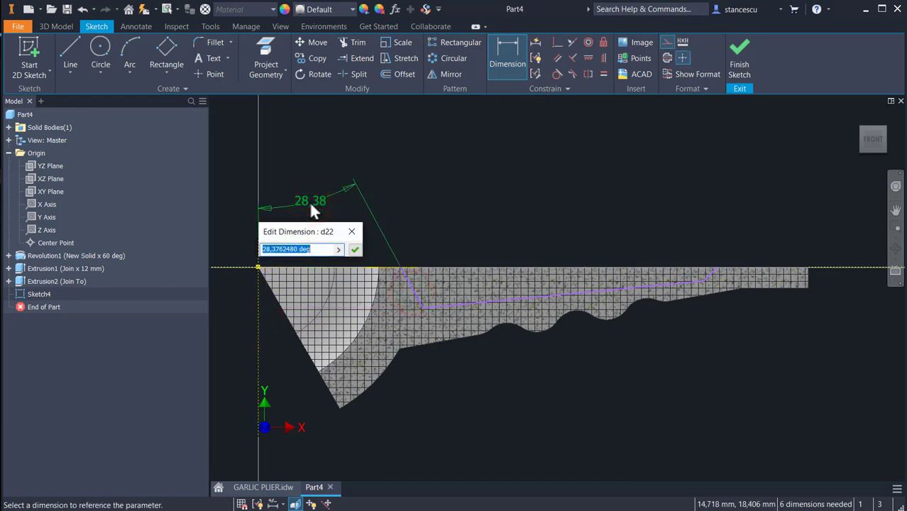
text(3)
key(Return)
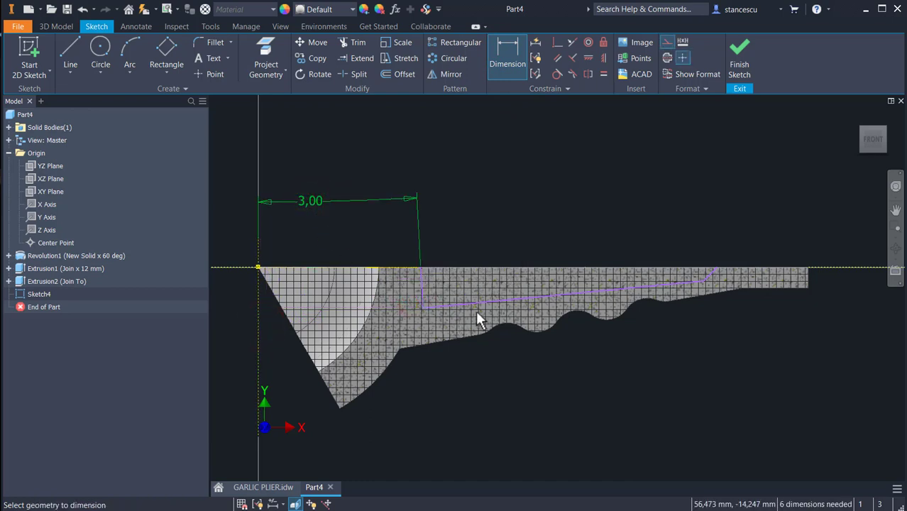
Dimension the angle between the profile's long sloped line and the horizontal axis, setting it to 177 degrees
click(481, 303)
click(477, 267)
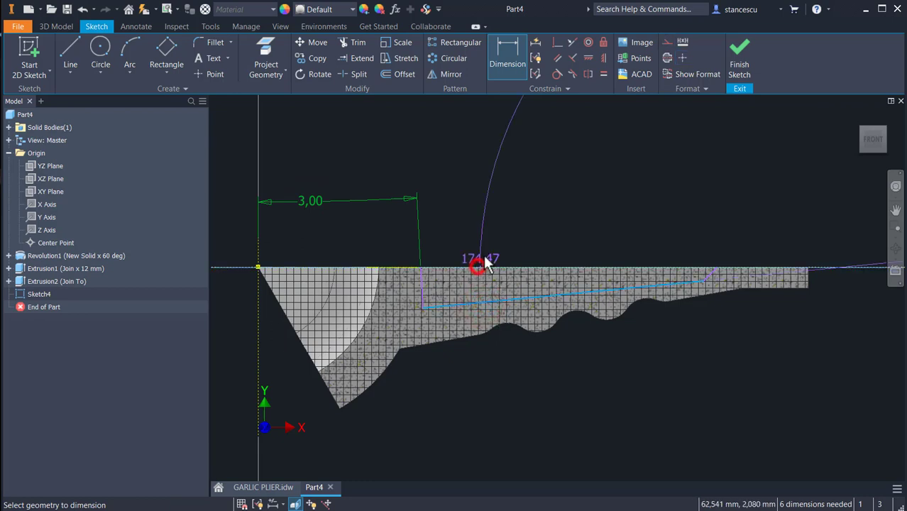
click(230, 302)
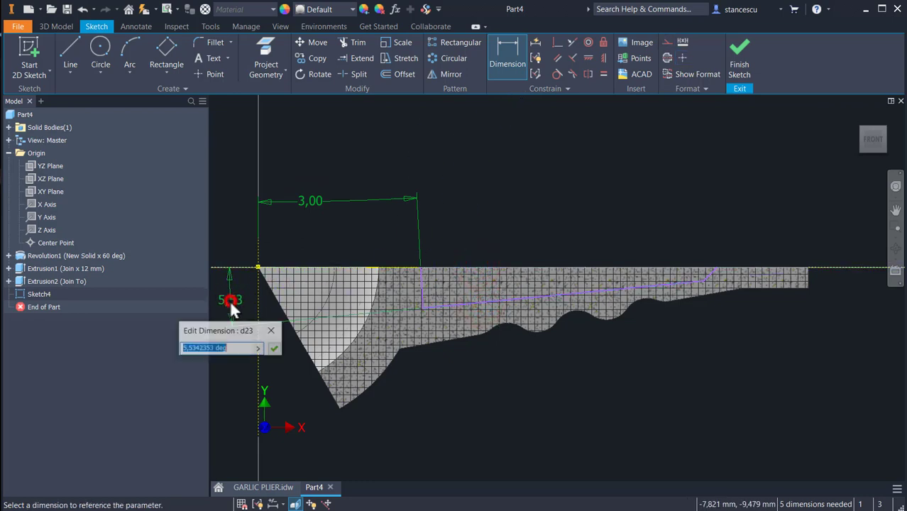
text(177)
key(Return)
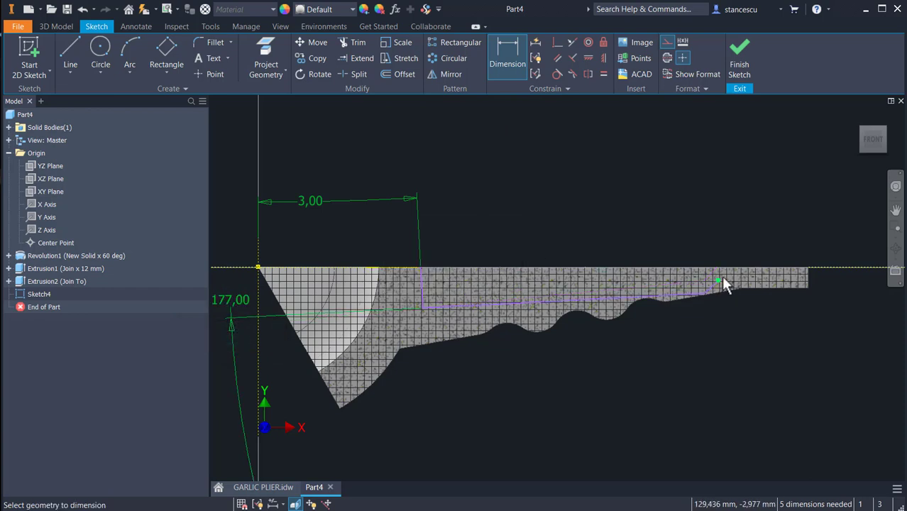
Dimension the angle between the short line near the handle's tip and the vertical axis as 3 degrees
scroll(722, 287, up, 3)
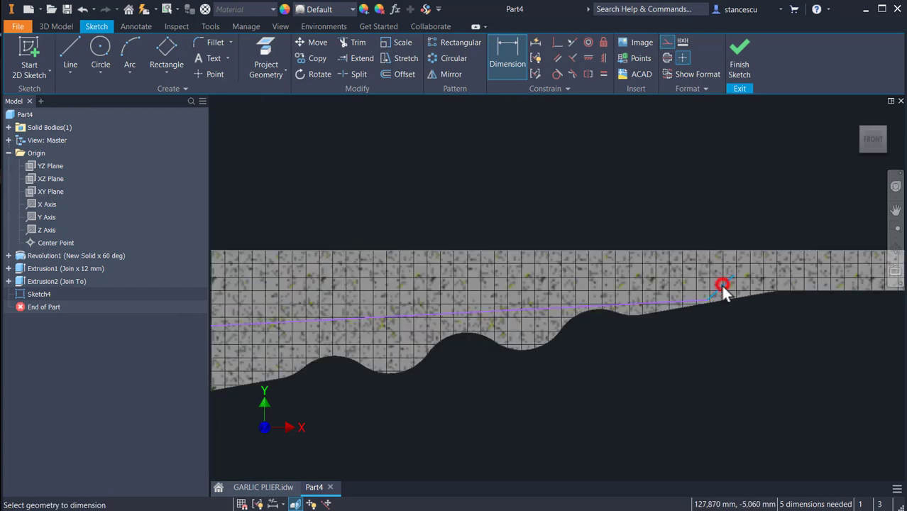
click(722, 285)
scroll(390, 328, down, 3)
mouse_move(390, 329)
middle_down()
mouse_move(502, 319)
mouse_move(622, 291)
middle_up()
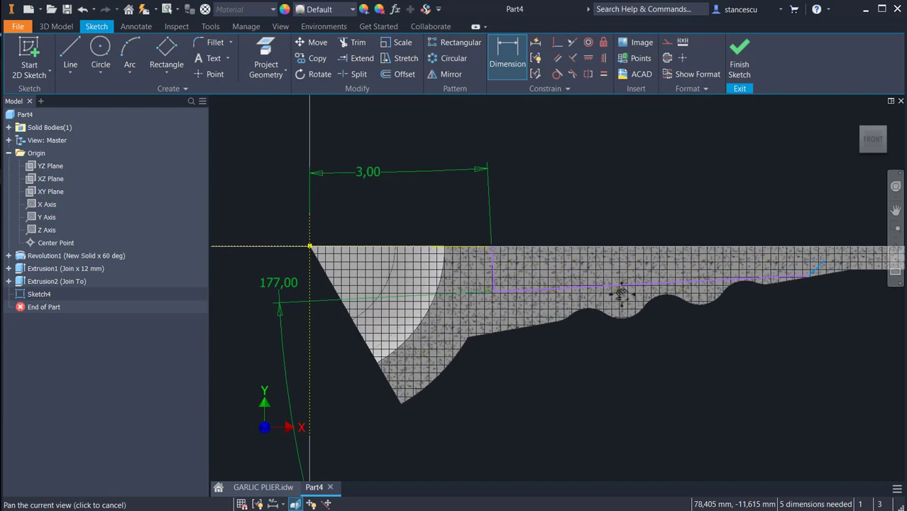
click(310, 239)
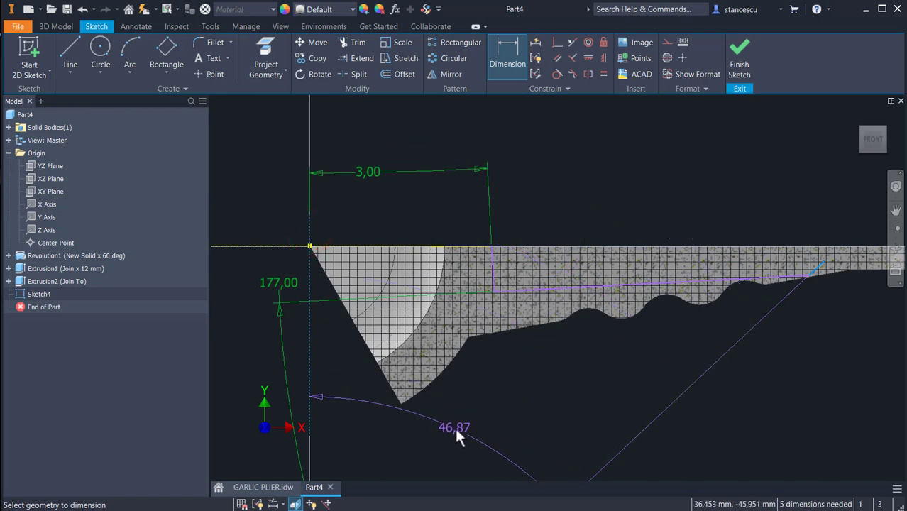
click(454, 426)
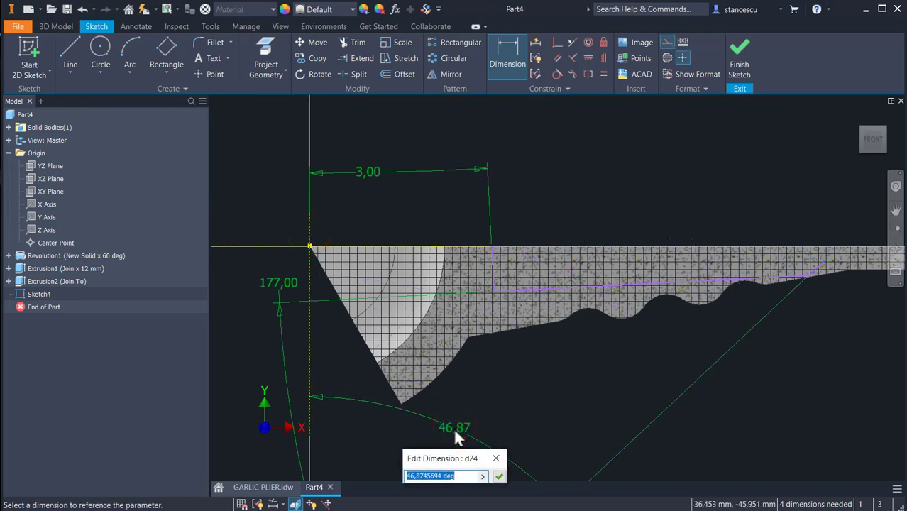
text(3)
key(Return)
Make the free endpoint of the short line near the handle's tip coincident with the projected horizontal axis
middle_drag(685, 378, 494, 411)
click(558, 43)
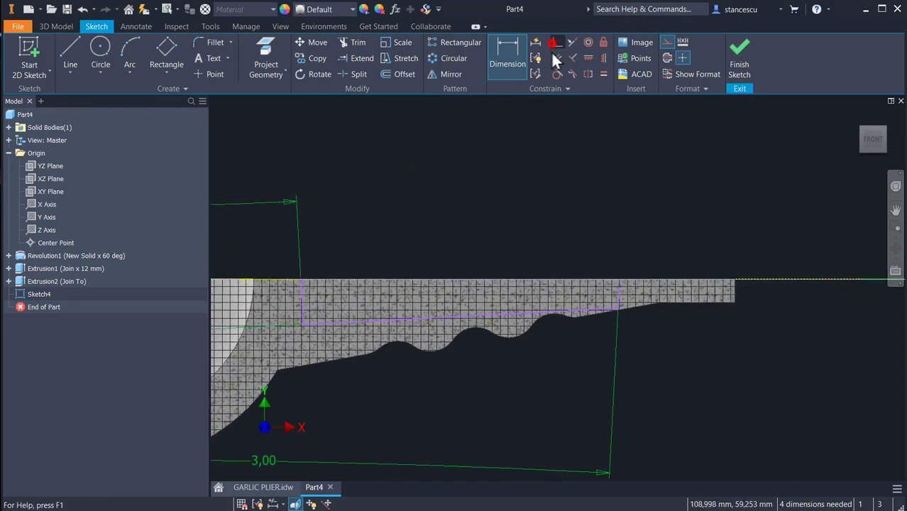
scroll(649, 279, down, 5)
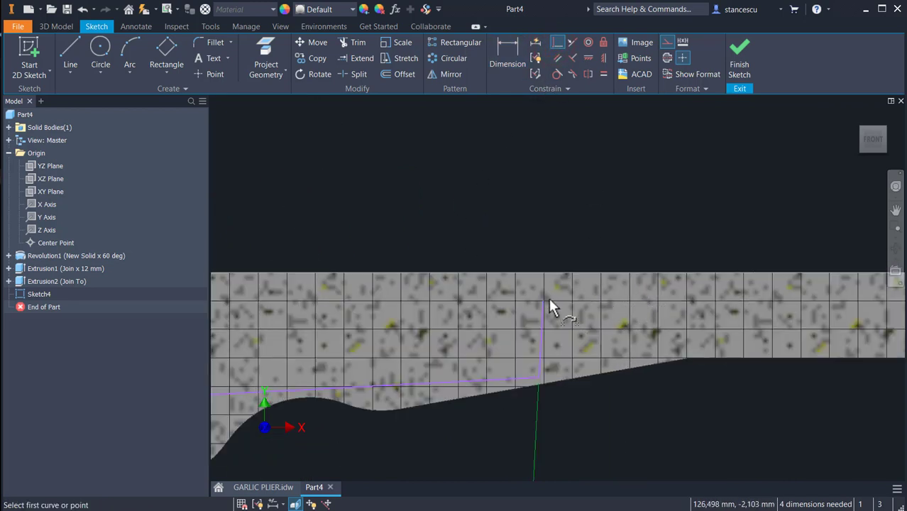
click(544, 301)
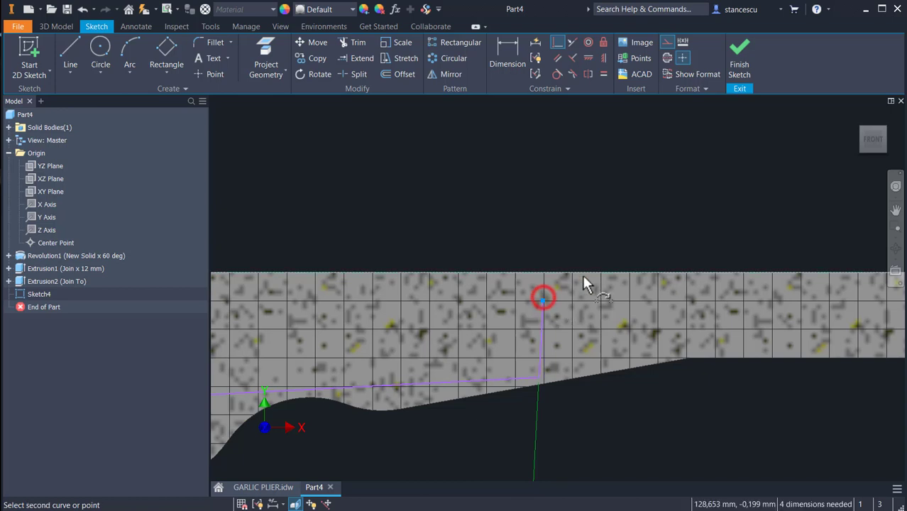
click(584, 273)
scroll(608, 225, up, 3)
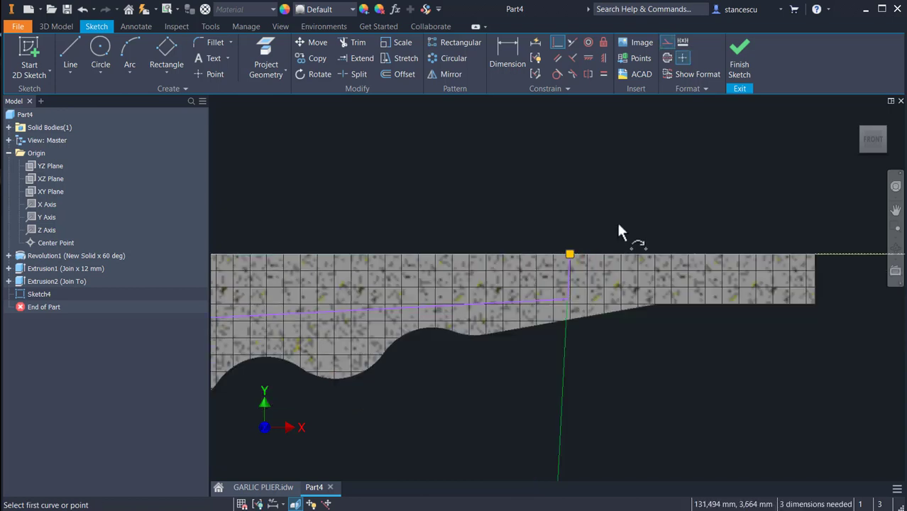
mouse_move(484, 198)
middle_down()
mouse_move(609, 172)
mouse_move(674, 237)
middle_up()
scroll(603, 176, up, 2)
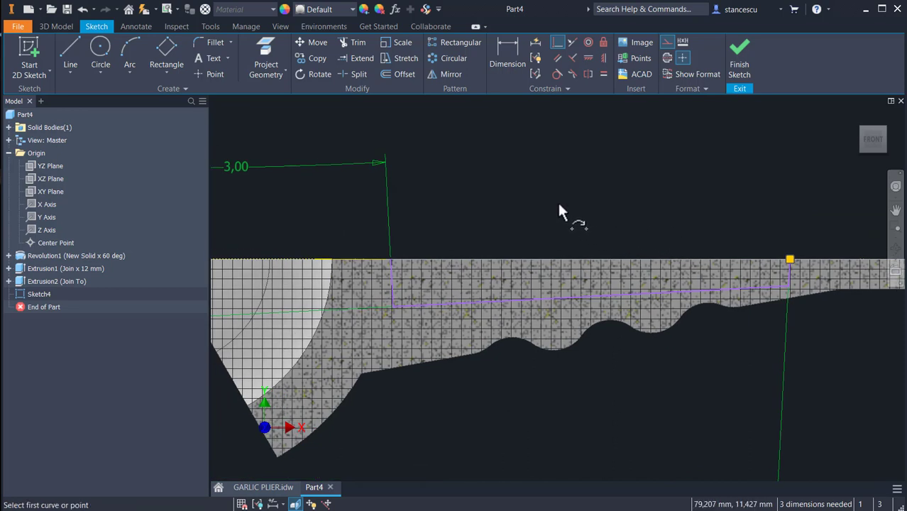
key(Escape)
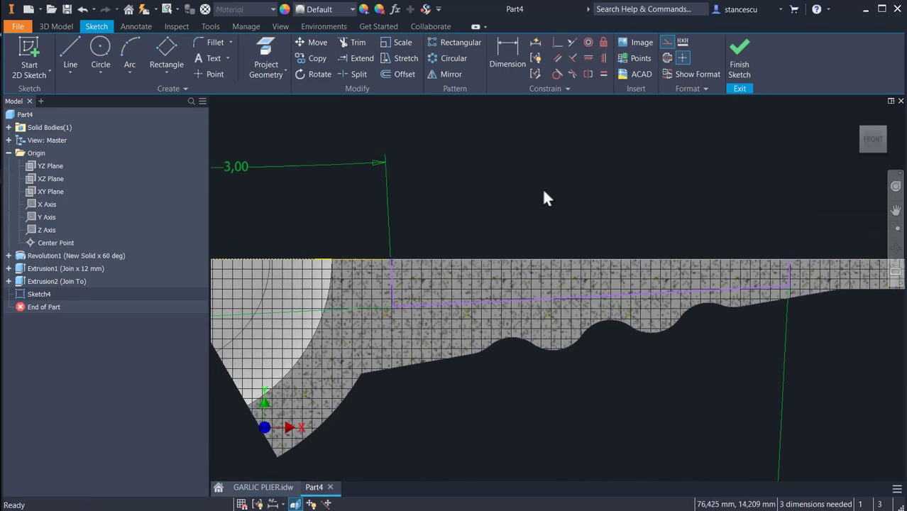
Dimension the horizontal distance from the origin to the profile's start point on the straight edge as 38 mm
scroll(467, 185, down, 1)
middle_drag(467, 184, 593, 213)
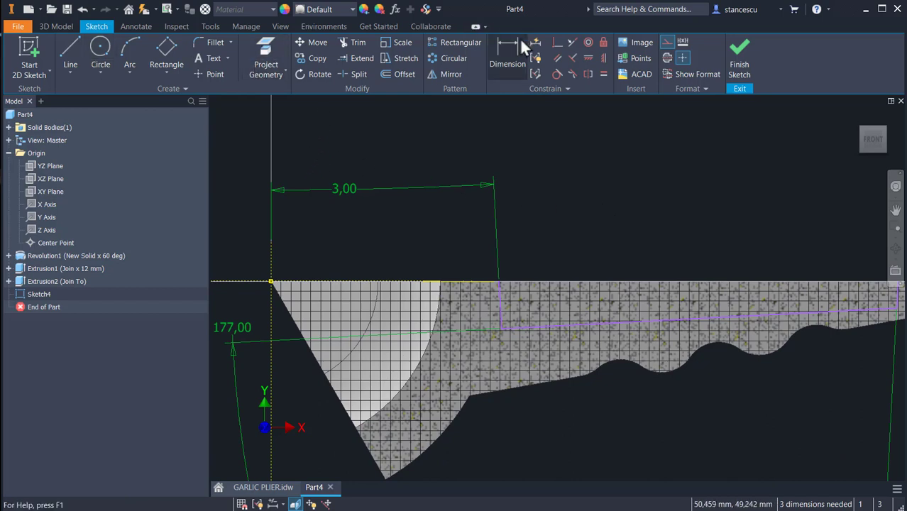
click(503, 49)
click(499, 280)
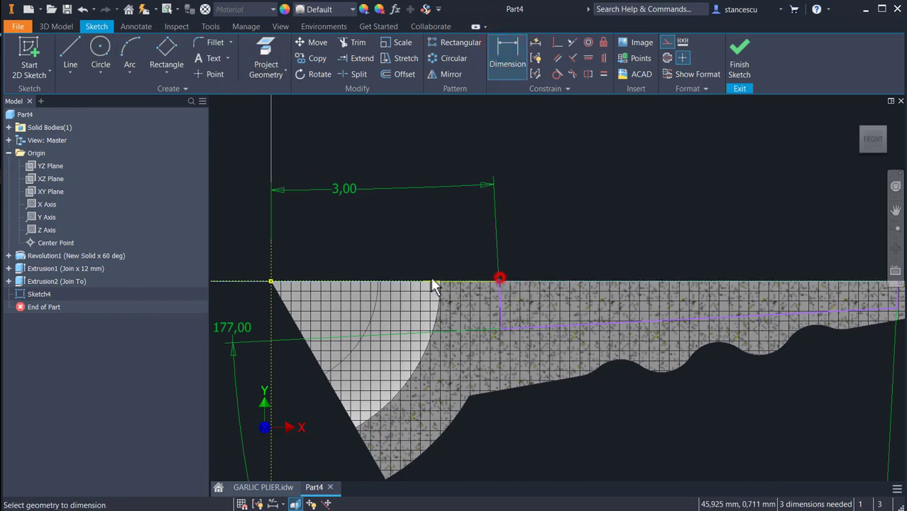
click(271, 281)
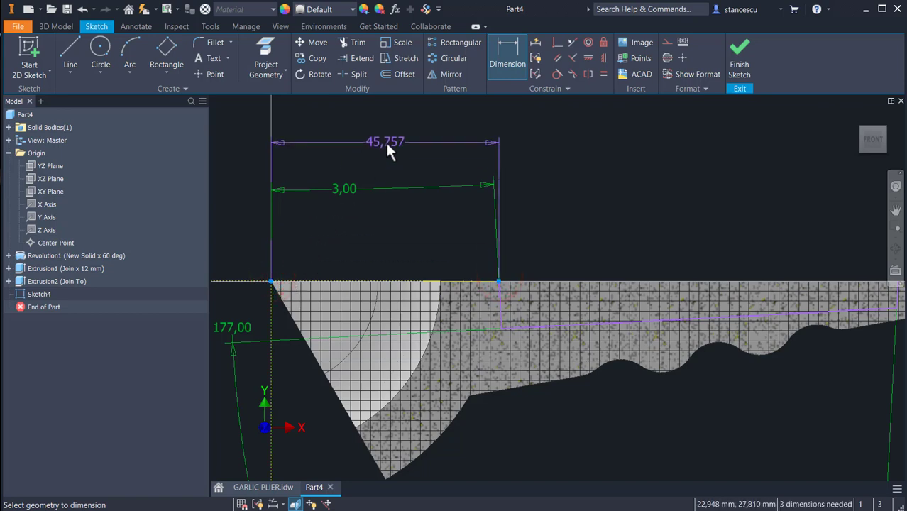
click(385, 140)
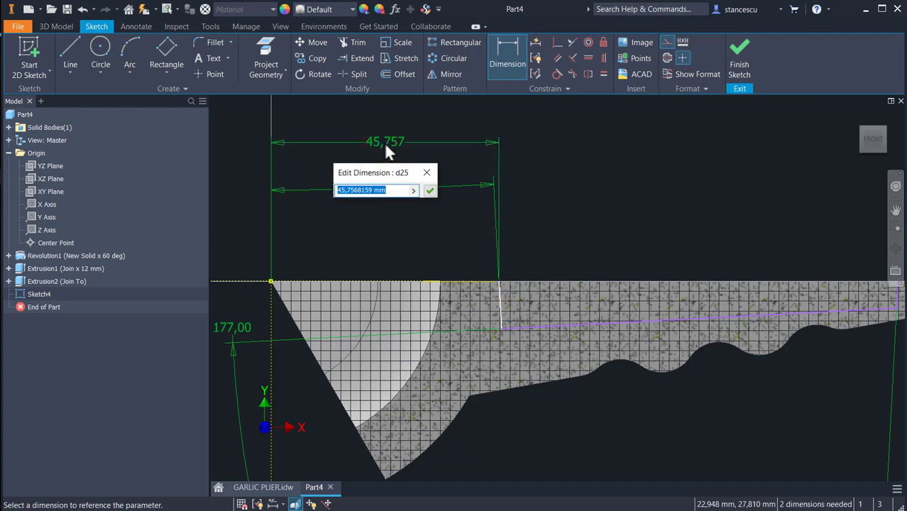
text(38)
key(Return)
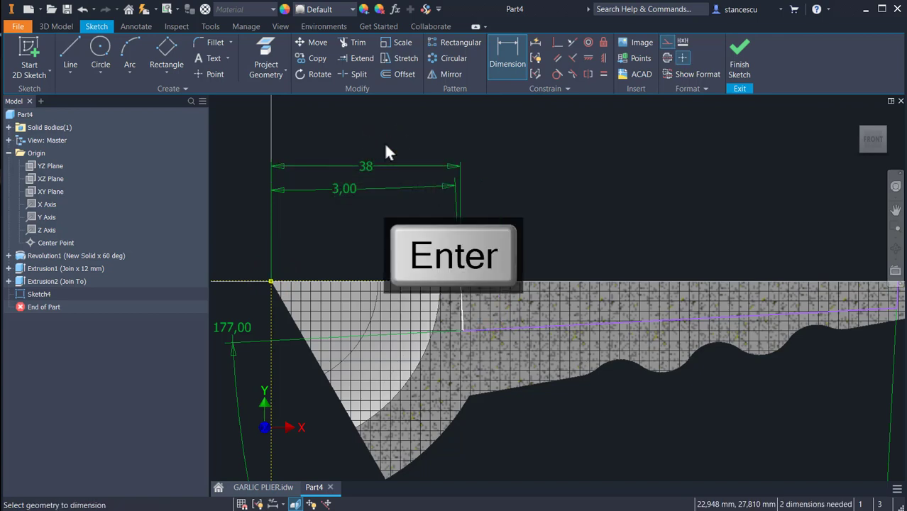
Dimension the horizontal distance between the profile's two endpoints on the straight edge as 95 mm
scroll(589, 259, down, 3)
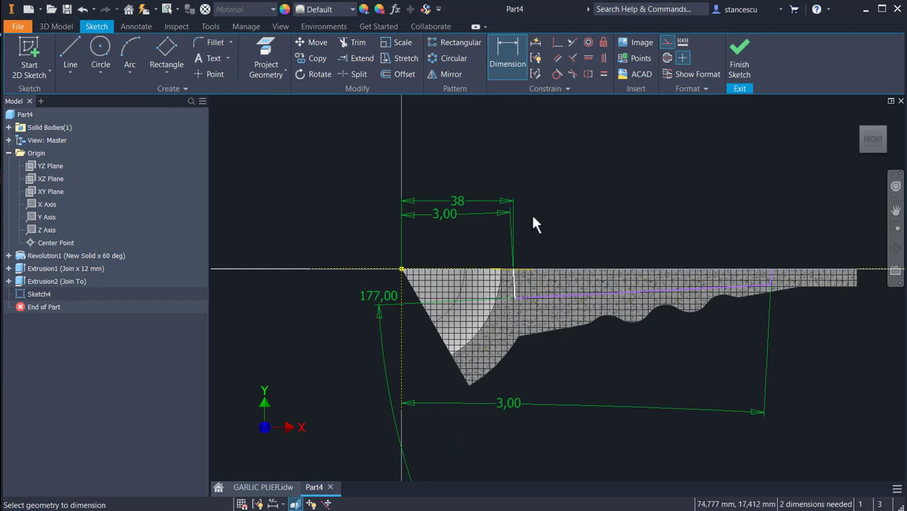
click(513, 270)
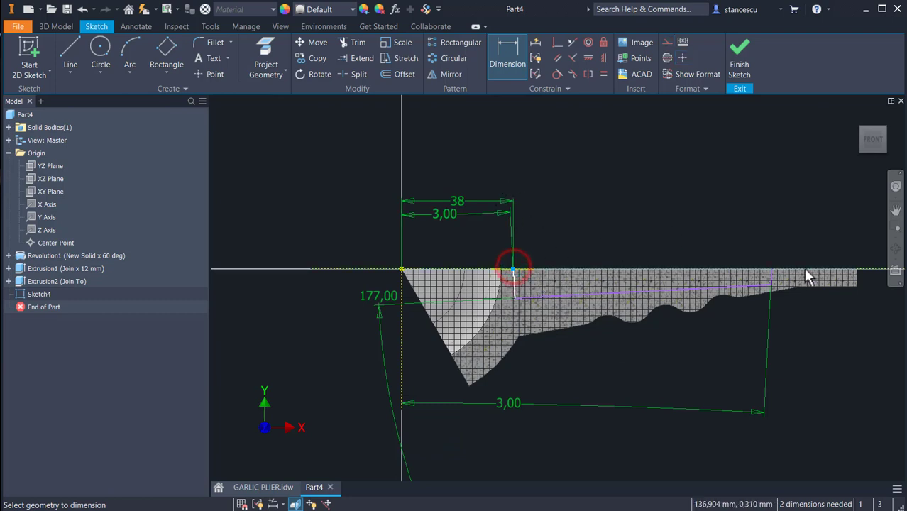
click(770, 270)
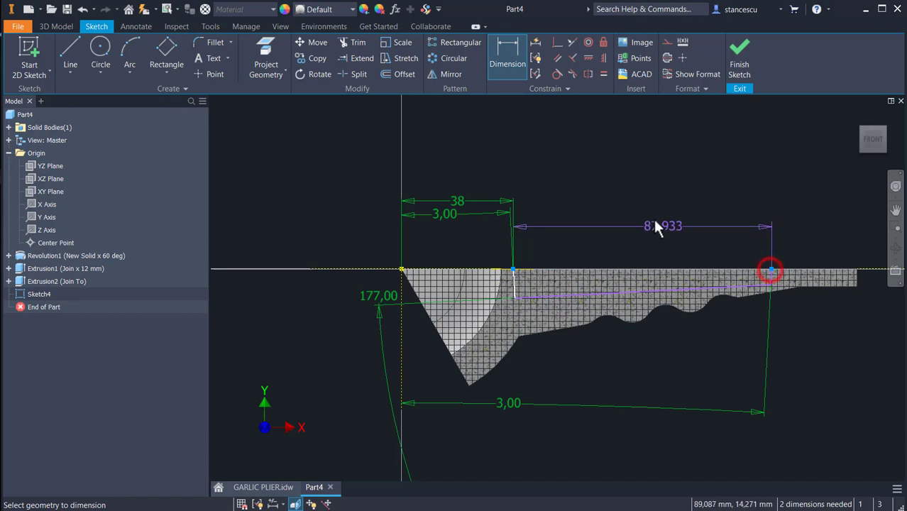
click(657, 201)
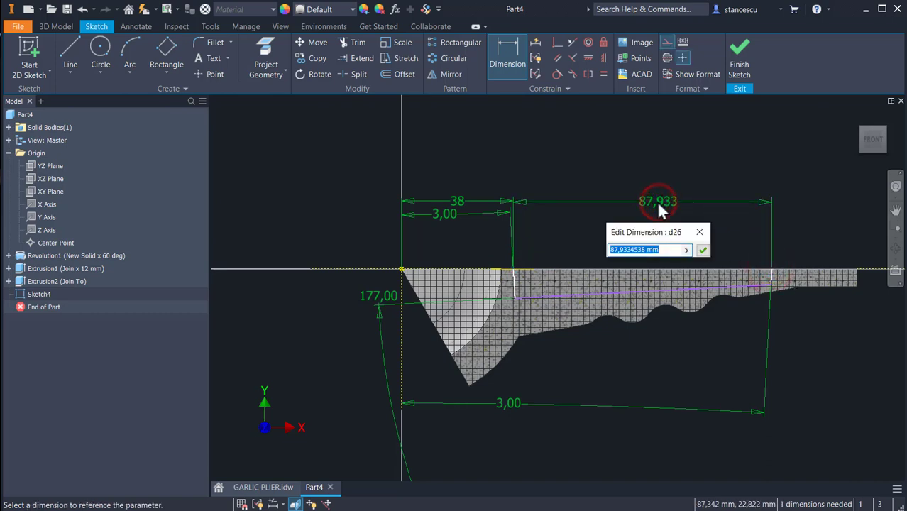
text(95)
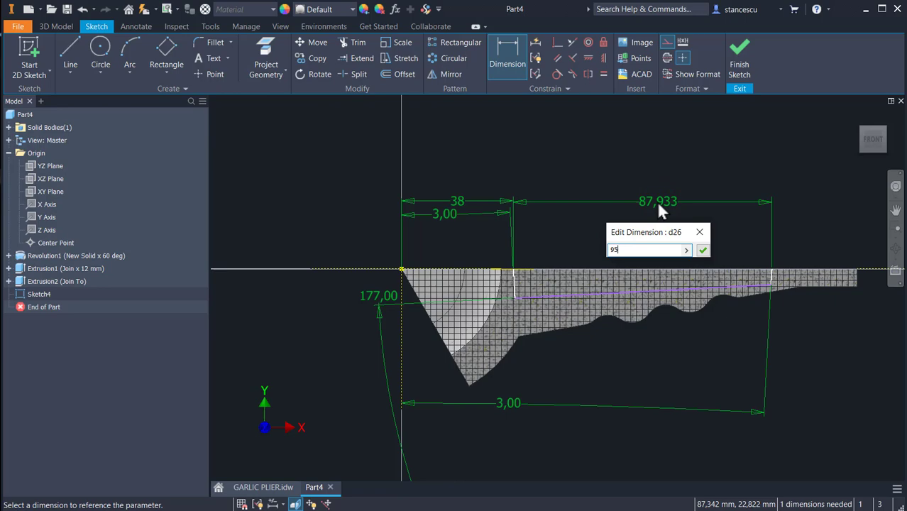
key(Return)
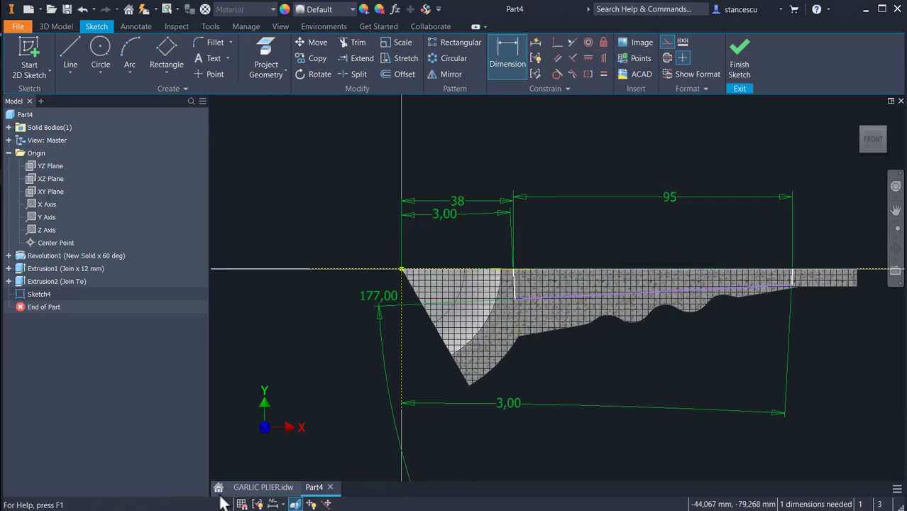
Consult section A-A in the GARLIC PLIER.idw drawing and round both lower corners of the Part4 profile with 2 mm fillets
click(242, 486)
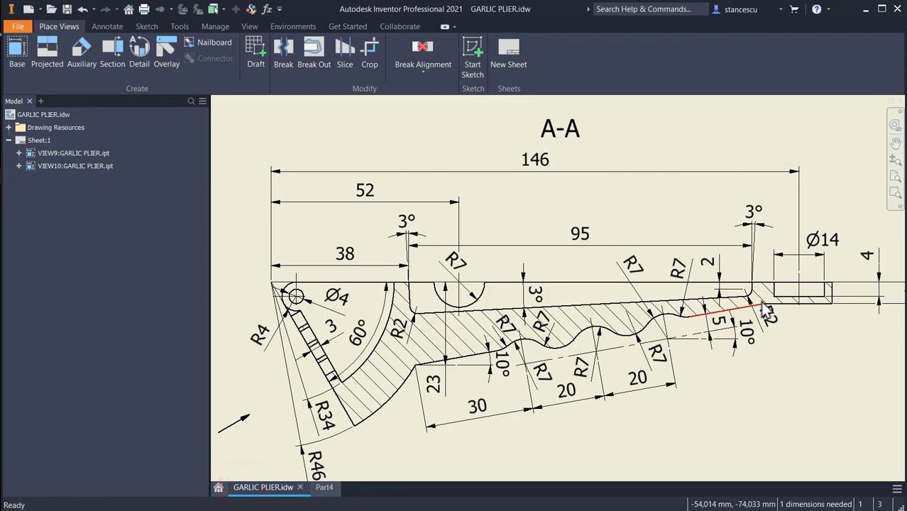
scroll(753, 294, down, 3)
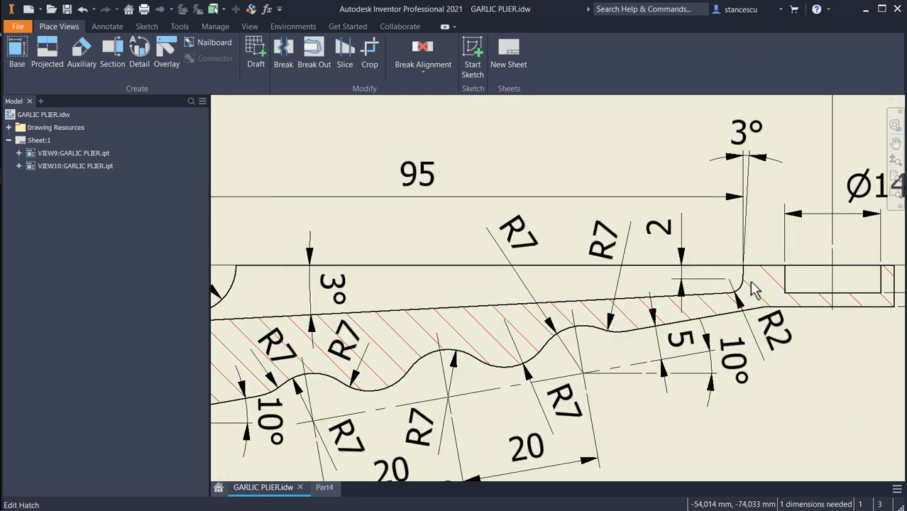
scroll(742, 303, up, 2)
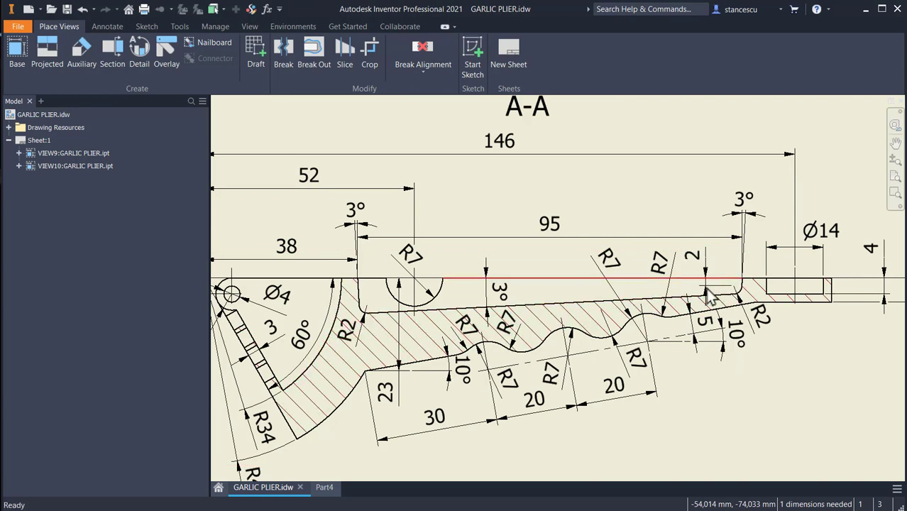
click(324, 487)
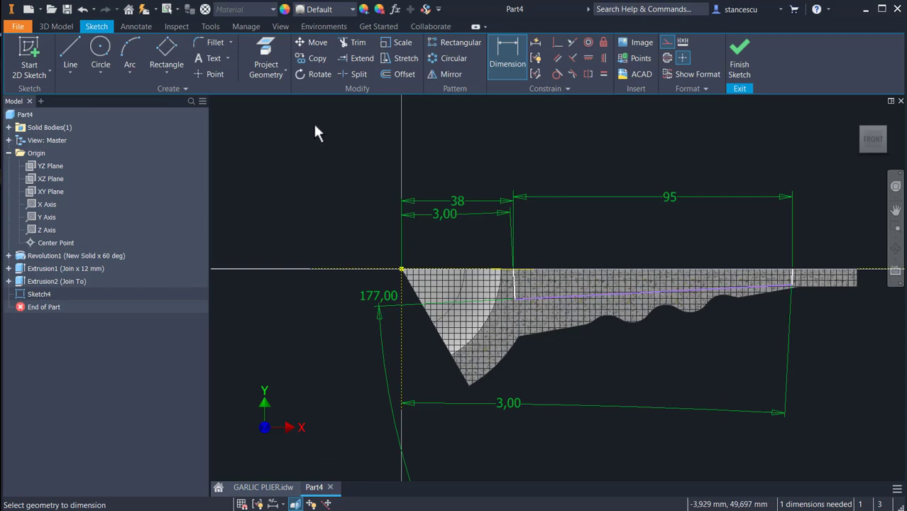
click(215, 44)
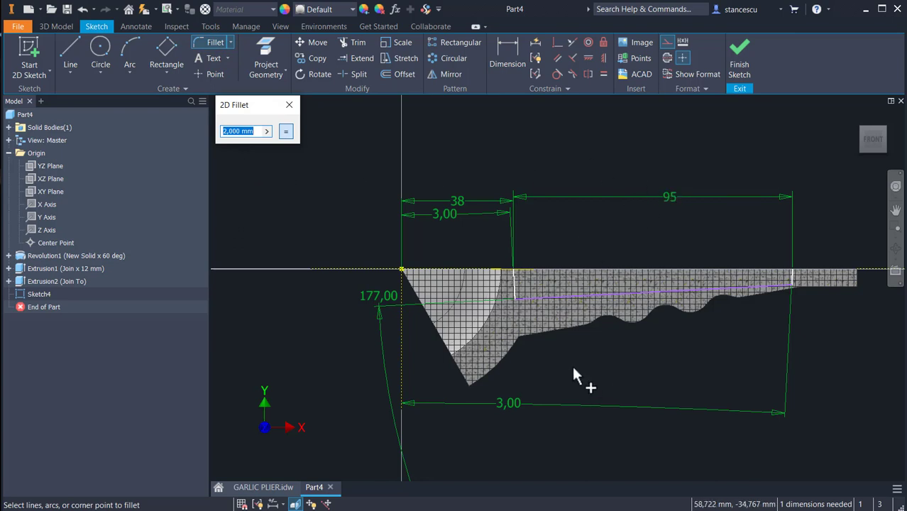
click(544, 294)
click(509, 287)
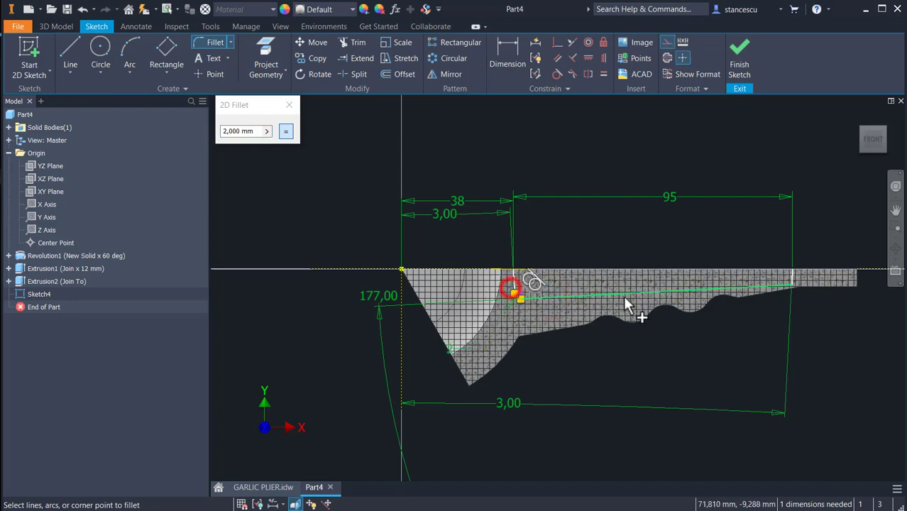
scroll(771, 305, up, 5)
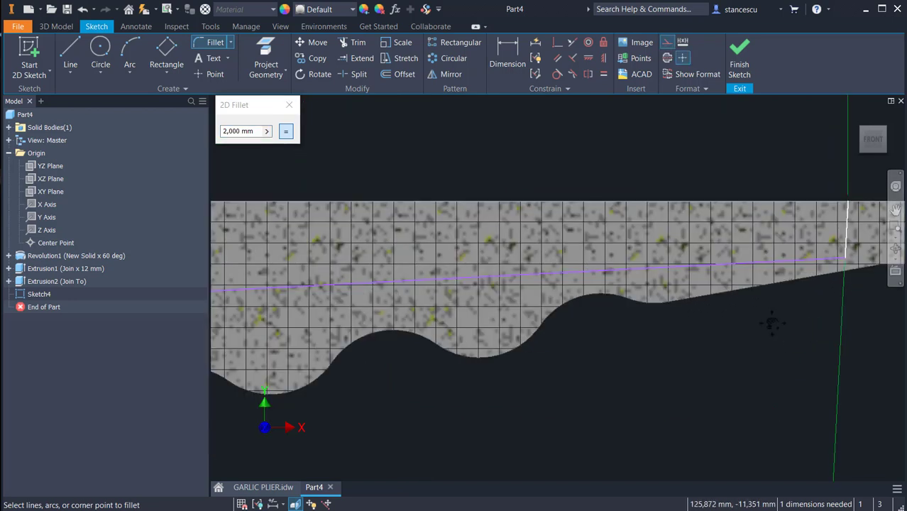
click(813, 260)
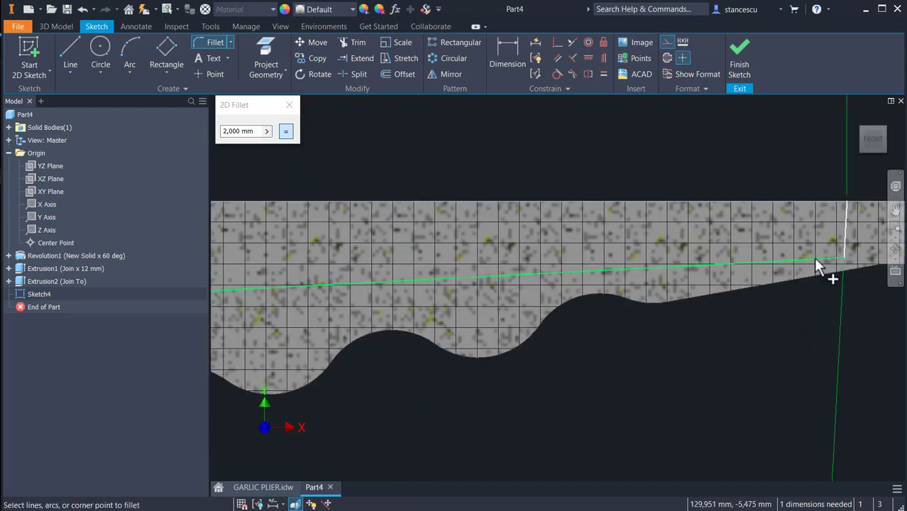
click(846, 235)
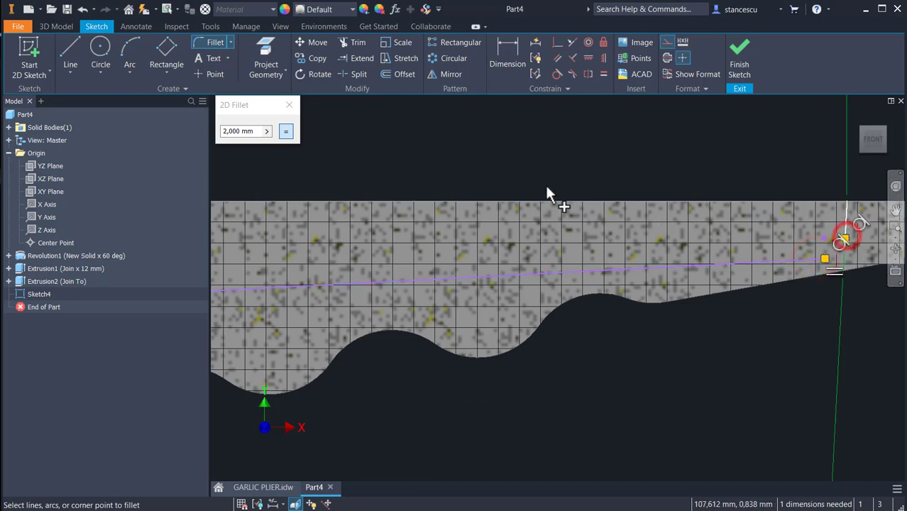
Dimension the vertical distance from the tip-side fillet's centre to the handle's straight edge as 2 mm
click(505, 55)
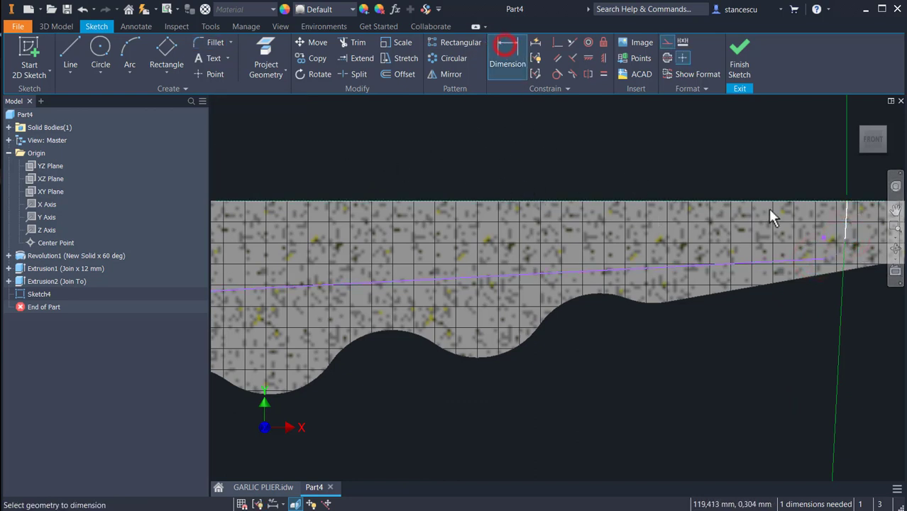
click(823, 237)
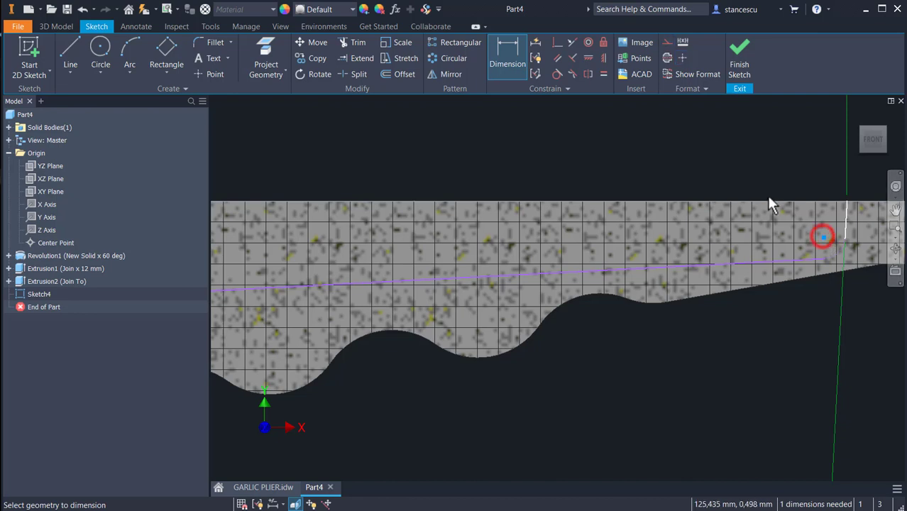
click(766, 199)
click(725, 138)
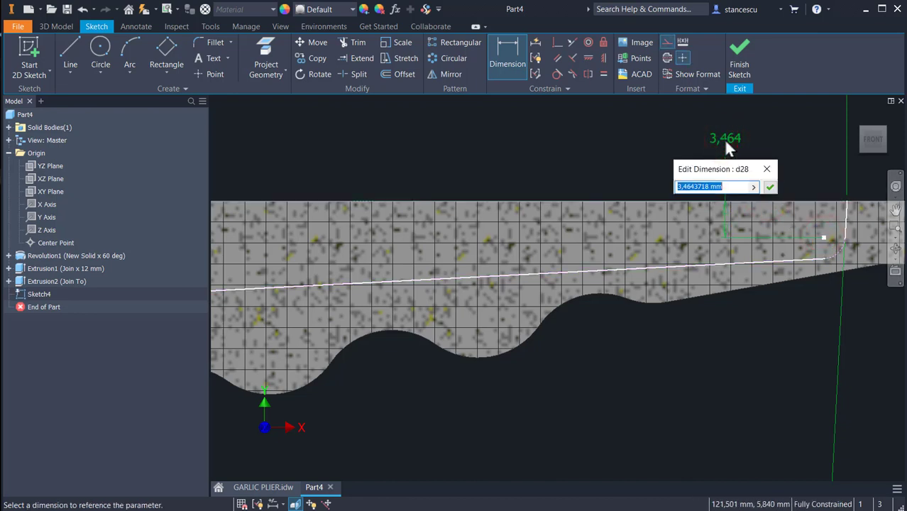
text(2)
key(Return)
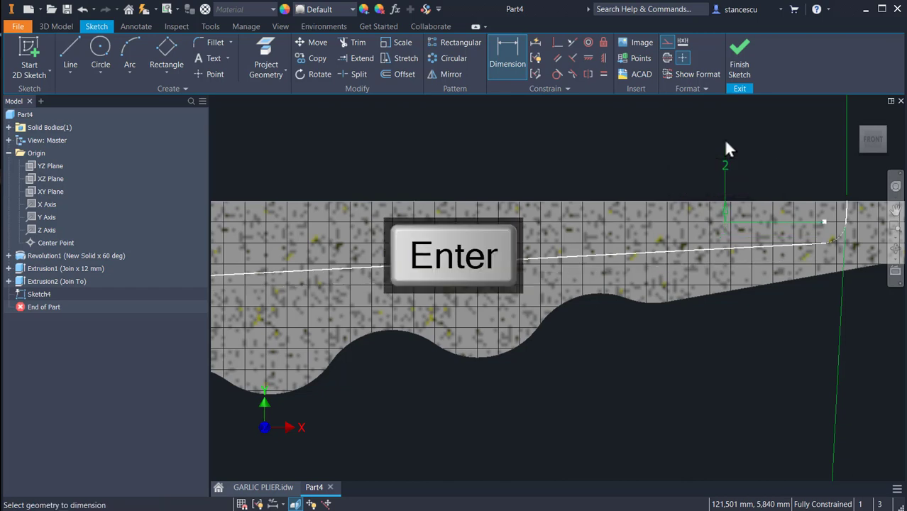
key(Escape)
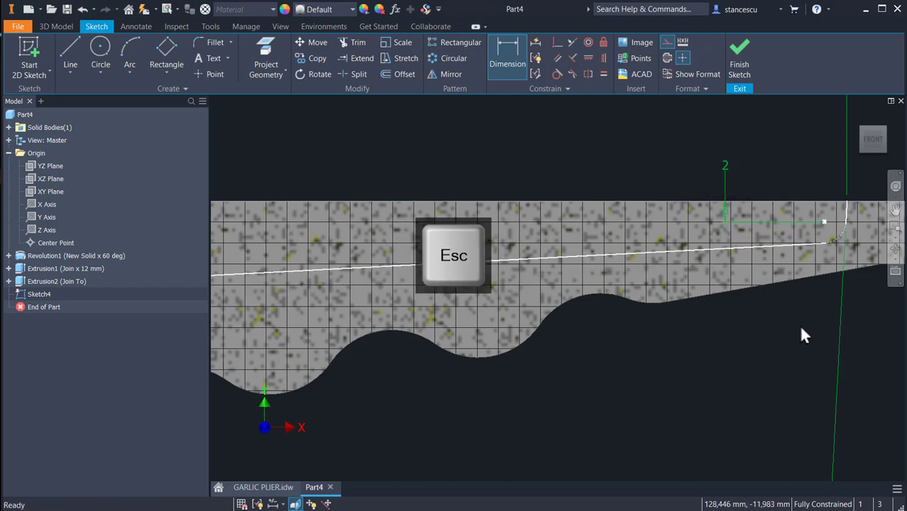
Turn off construction mode and convert the fillet arc near the handle's tip to regular sketch geometry
click(668, 43)
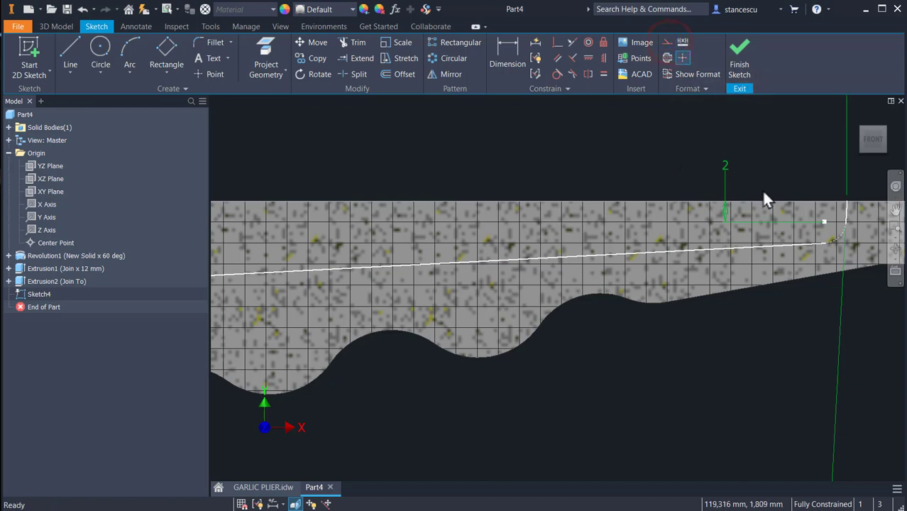
scroll(804, 186, up, 3)
middle_drag(804, 187, 541, 166)
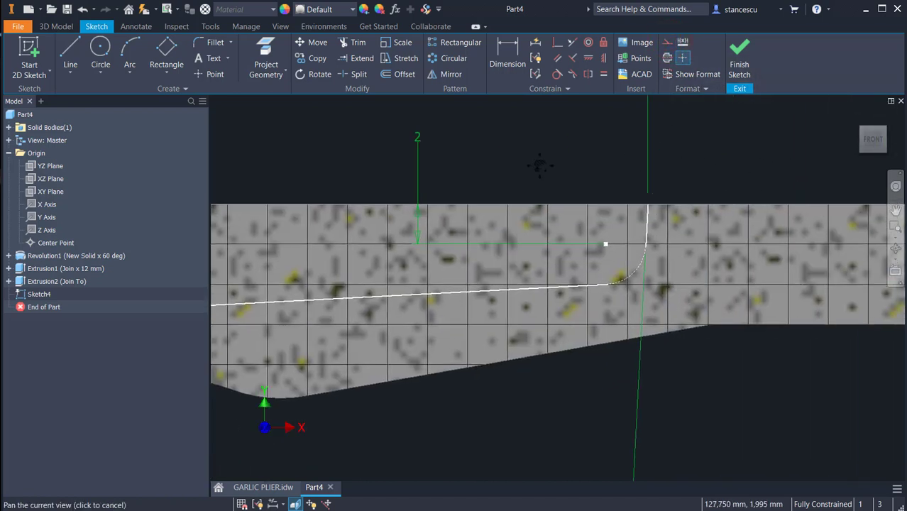
click(632, 270)
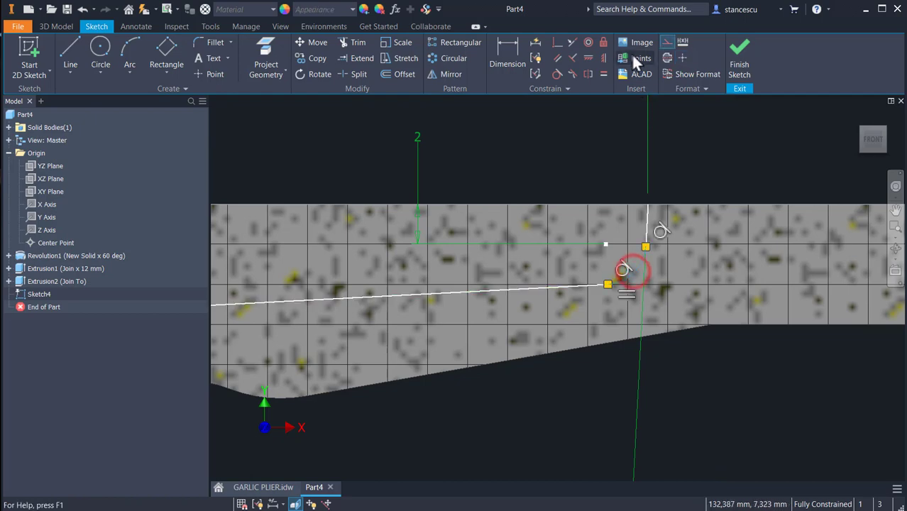
click(666, 42)
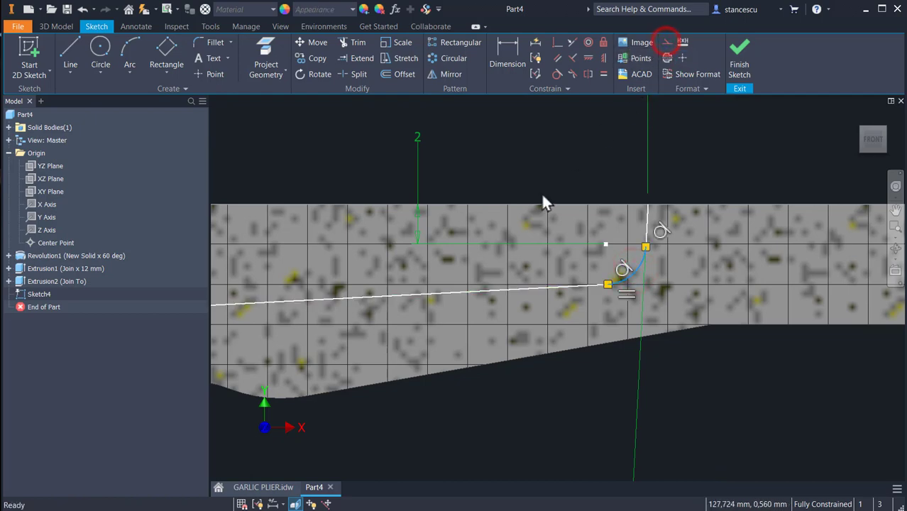
Convert the fillet arc nearest the plier head from construction to regular sketch geometry
scroll(541, 192, down, 3)
middle_drag(489, 209, 836, 259)
mouse_move(436, 242)
middle_down()
mouse_move(820, 223)
mouse_move(692, 219)
mouse_move(583, 252)
middle_up()
click(465, 341)
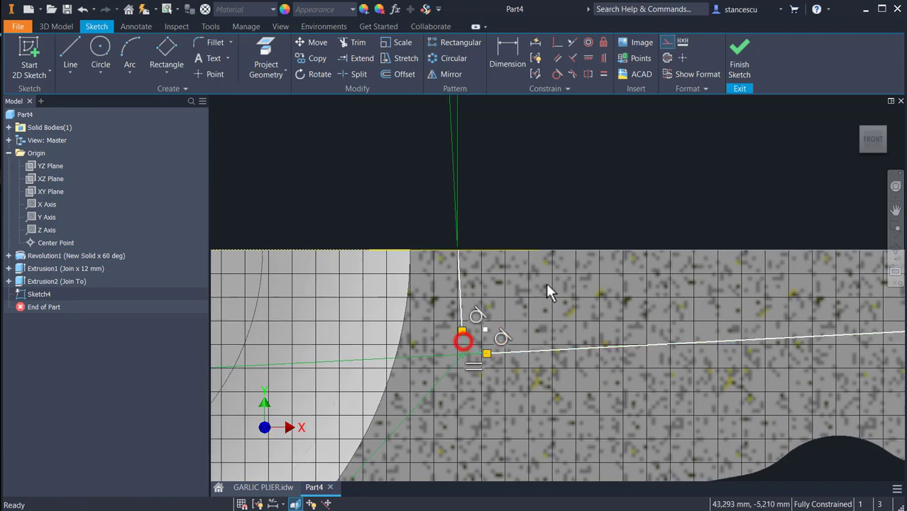
click(667, 42)
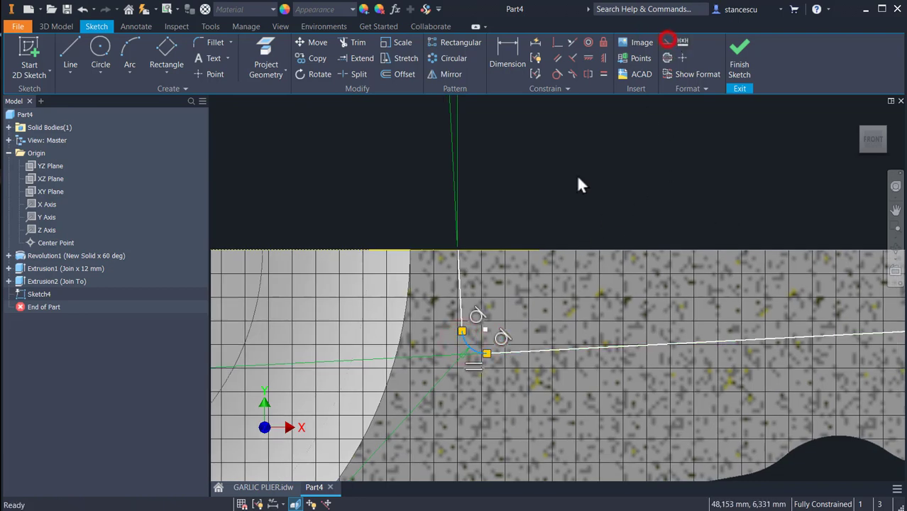
click(577, 175)
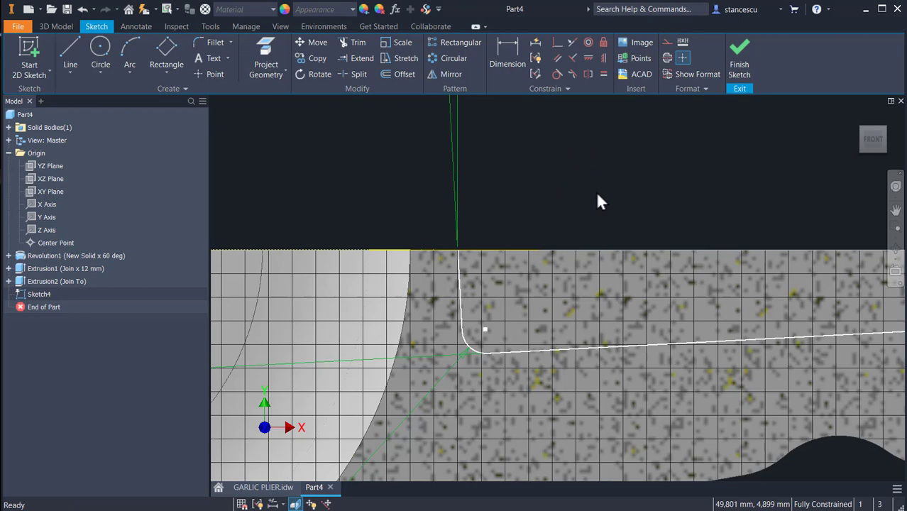
Close the profile with a line along the straight edge between its two open endpoints, and finish the sketch
scroll(597, 263, down, 8)
scroll(598, 264, up, 3)
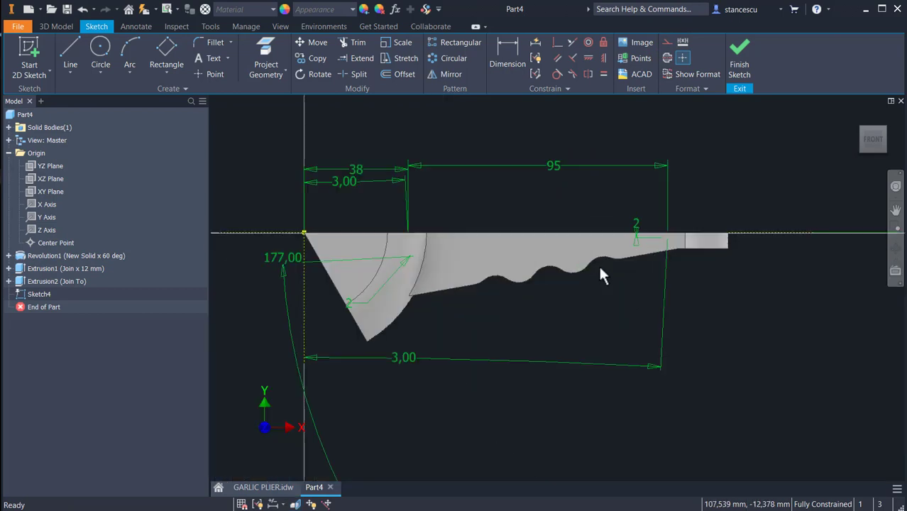
click(66, 54)
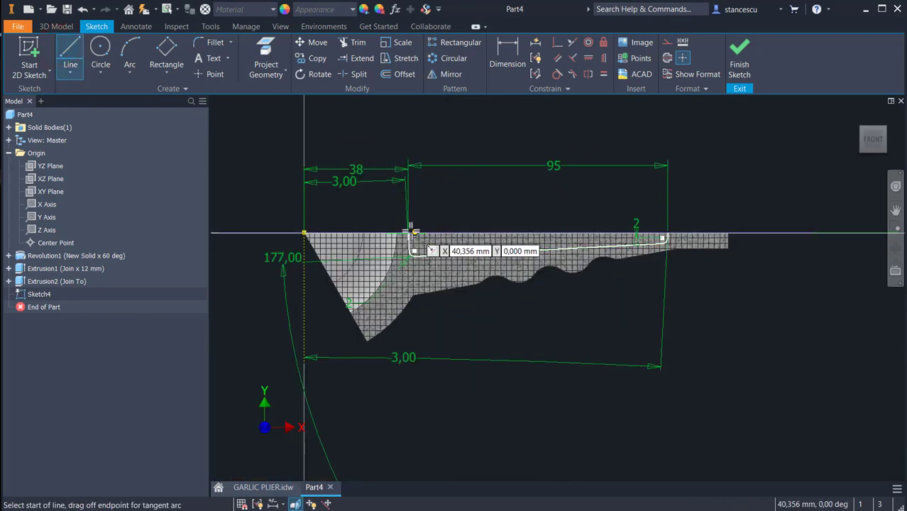
click(407, 232)
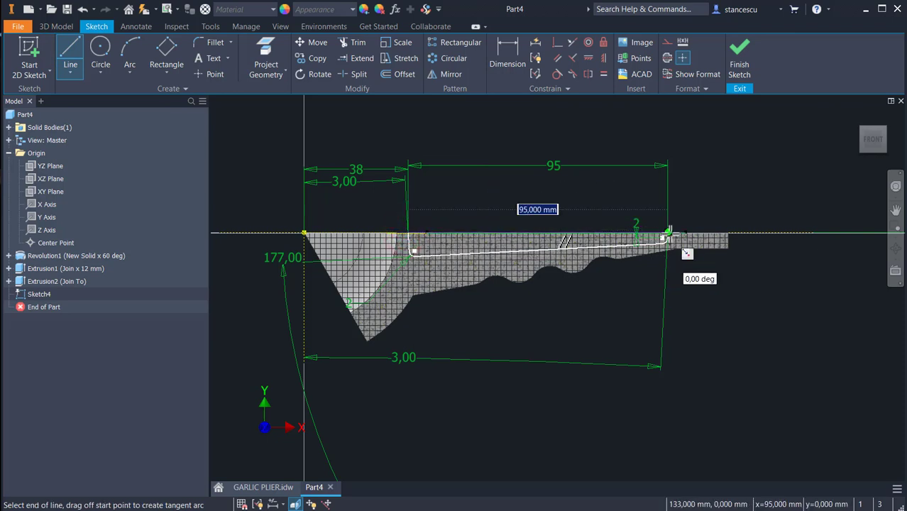
click(668, 231)
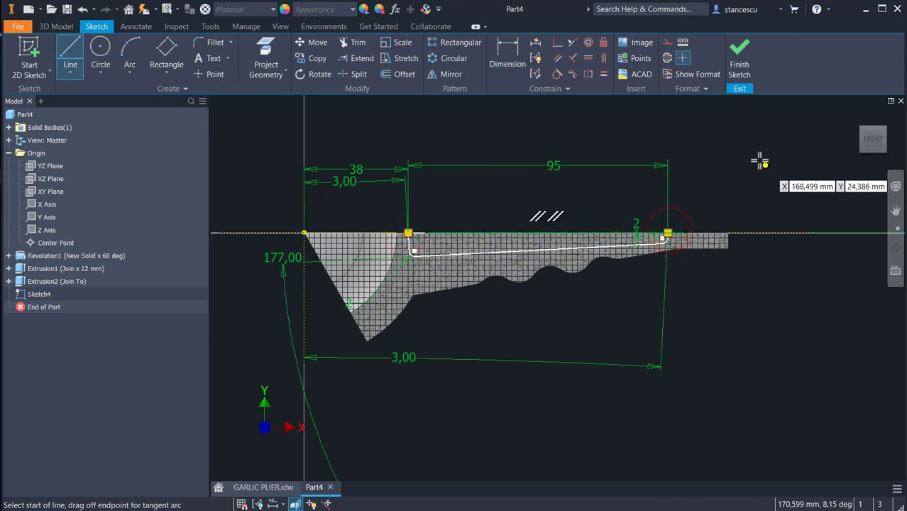
key(Escape)
click(740, 48)
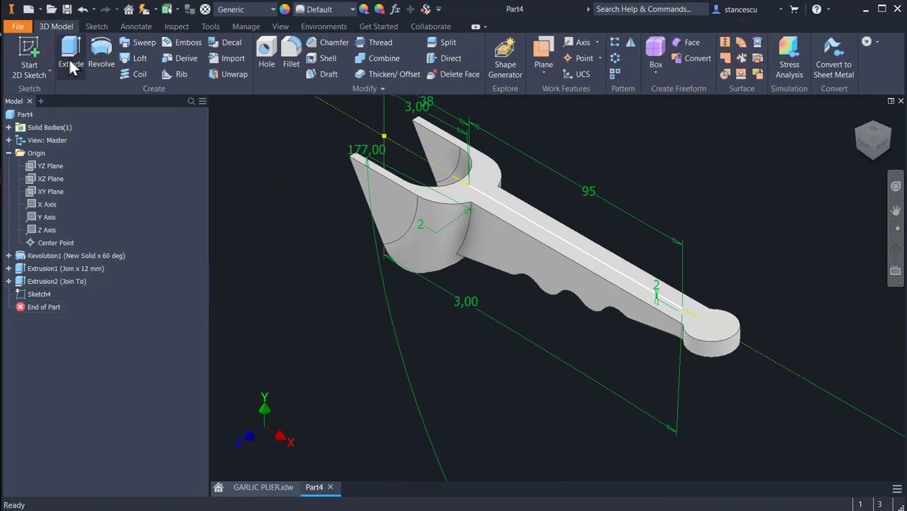
Extrude the closed inner profile as a symmetric 6 mm cut through the handle
click(70, 61)
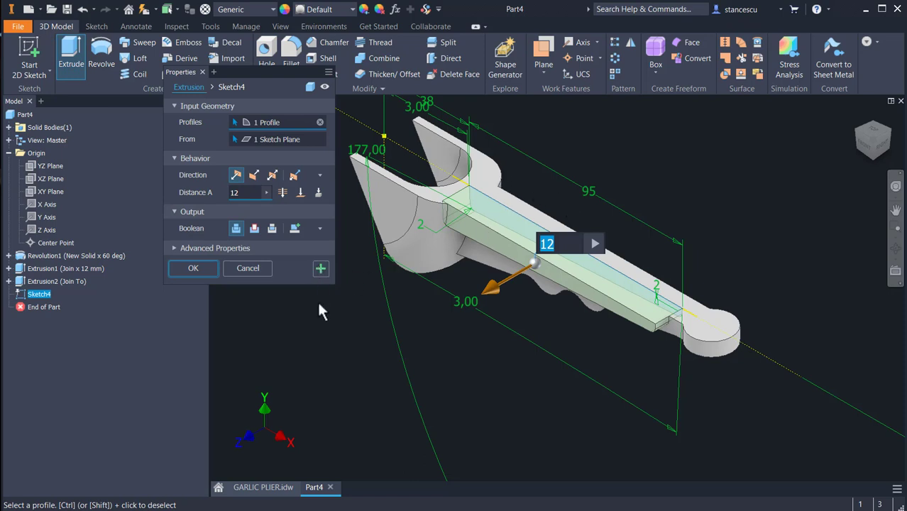
click(274, 176)
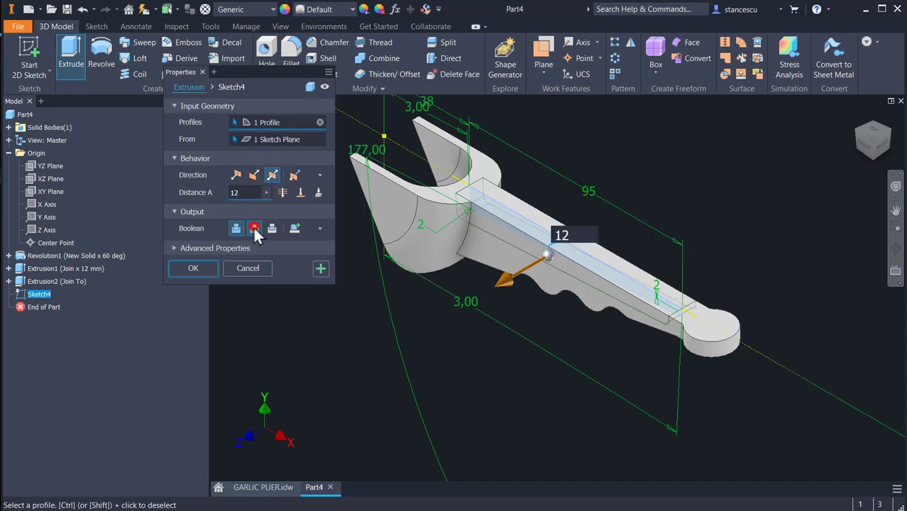
click(254, 227)
click(248, 193)
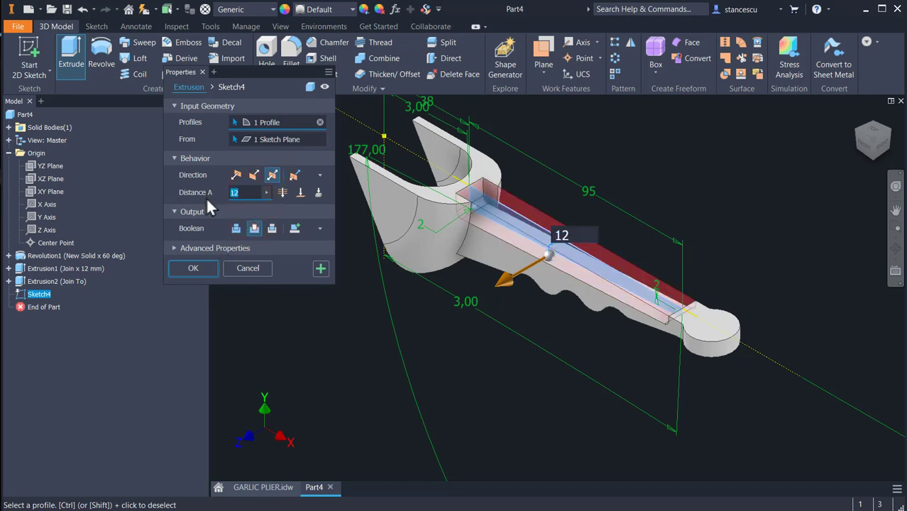
text(6)
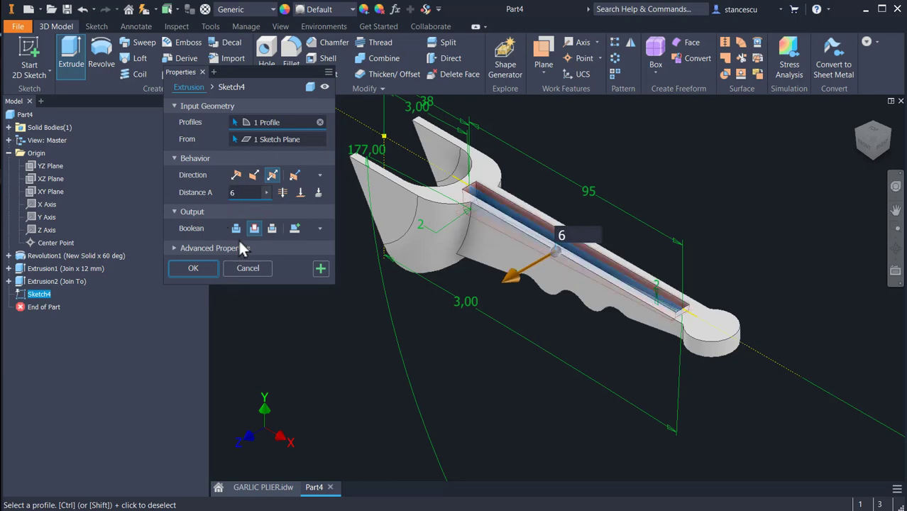
click(208, 267)
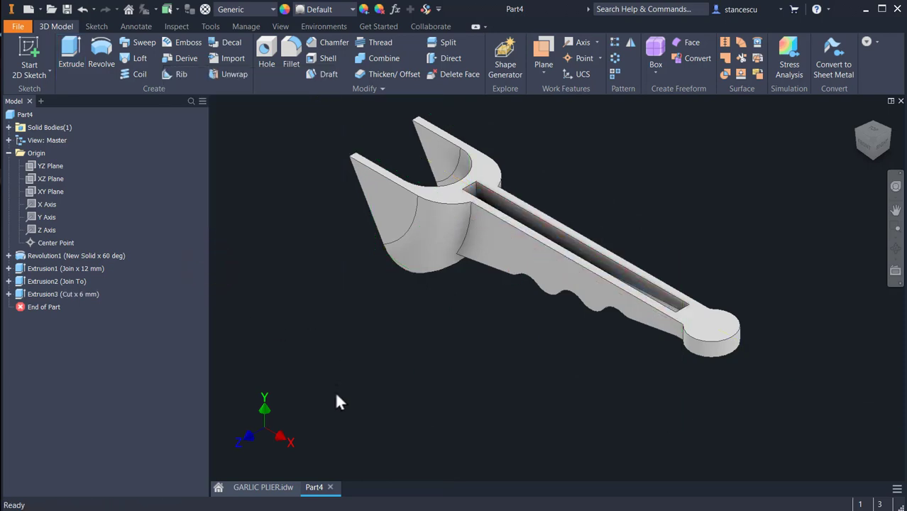
Examine the garlic plier drawing for the size and position of the round notch near the head, and return to the part
click(269, 488)
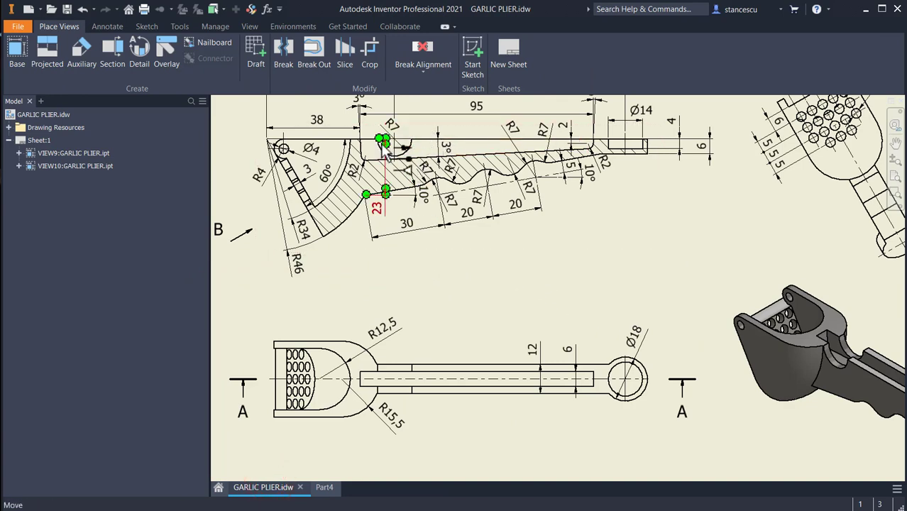
middle_drag(498, 224, 524, 280)
middle_drag(603, 273, 497, 202)
scroll(677, 272, up, 3)
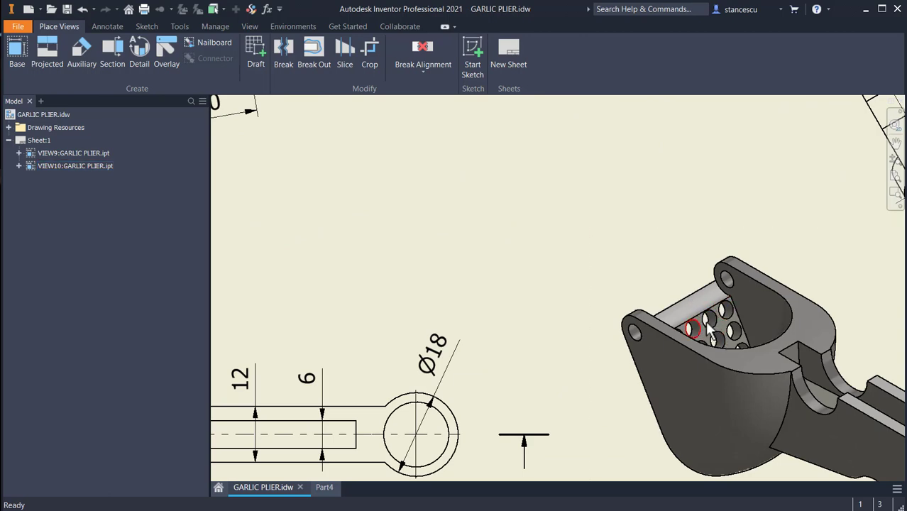
scroll(584, 253, down, 4)
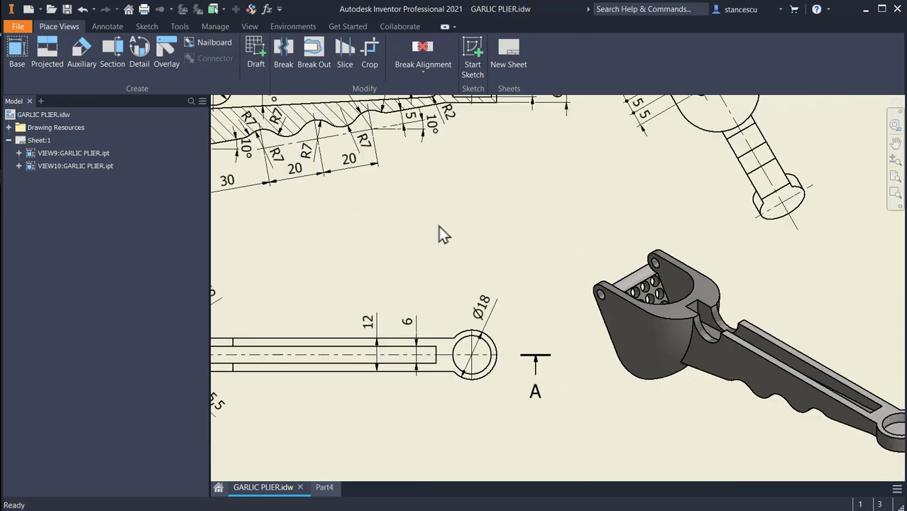
middle_drag(440, 229, 676, 298)
middle_drag(495, 306, 500, 328)
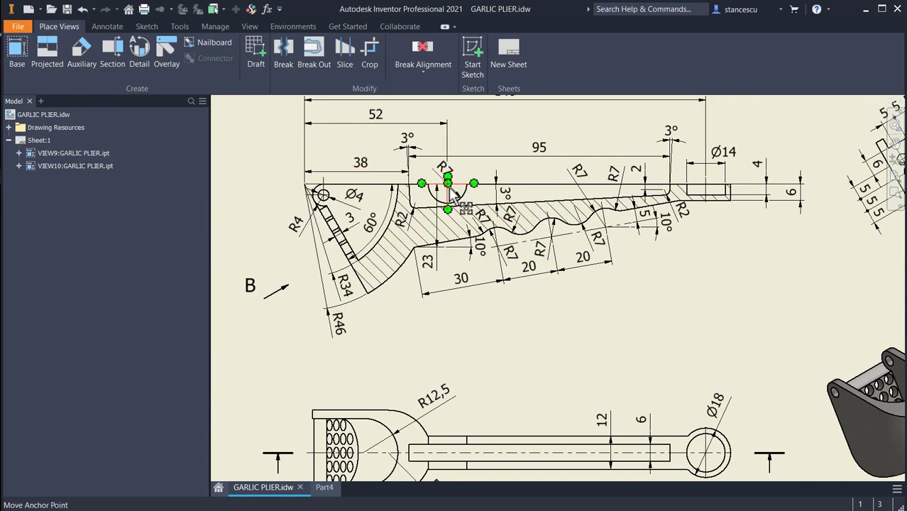
scroll(448, 186, up, 3)
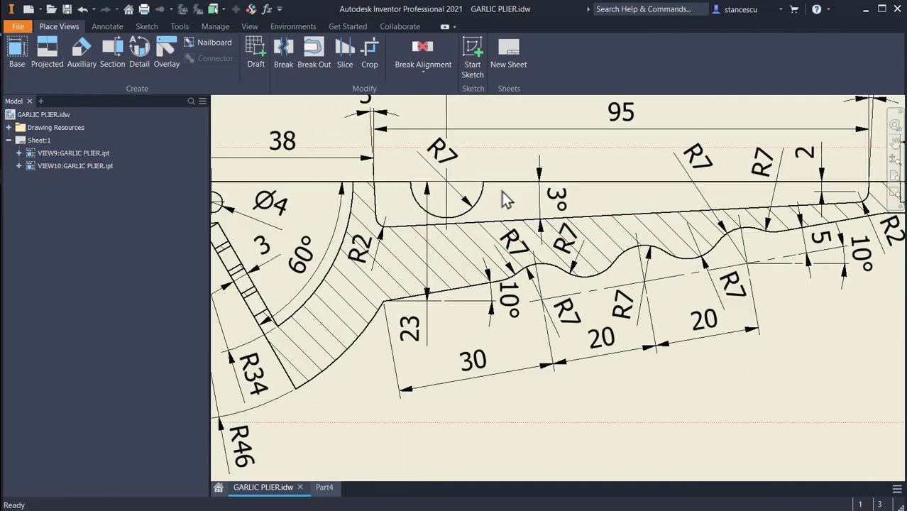
scroll(495, 203, down, 2)
middle_drag(495, 241, 524, 303)
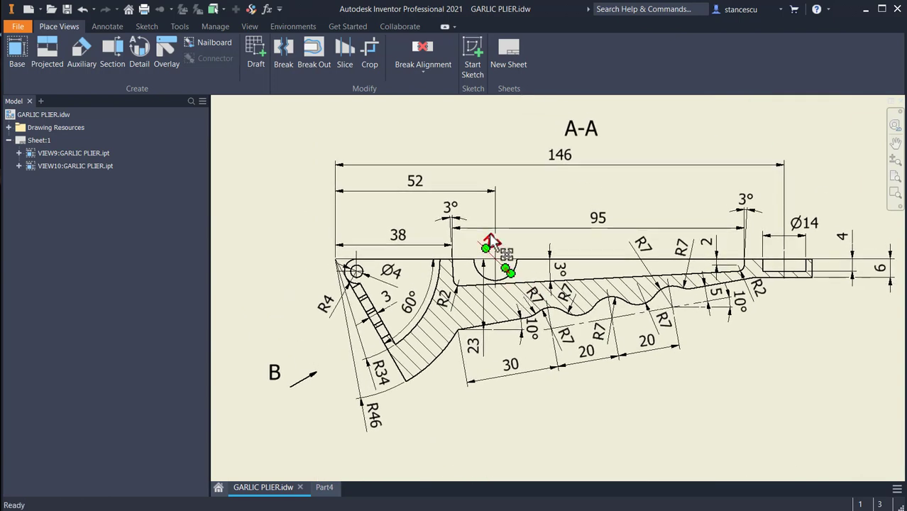
click(329, 487)
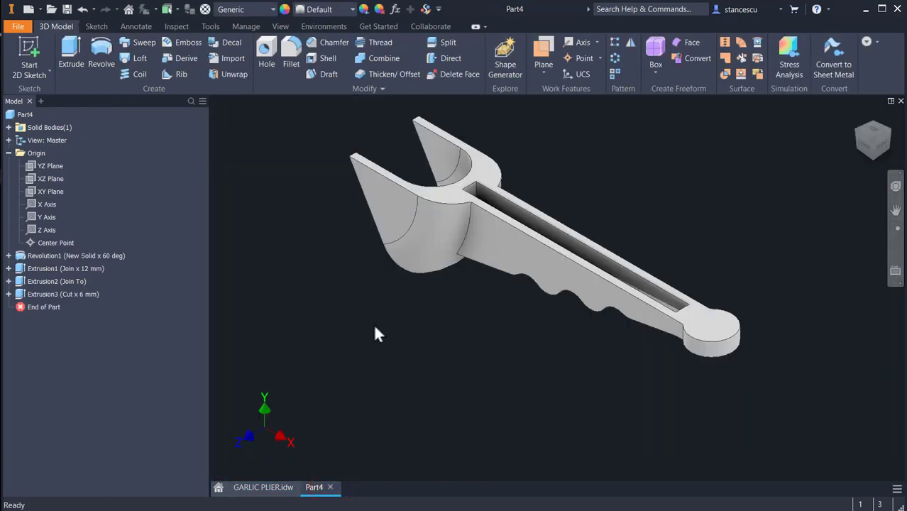
Start a new sketch on the XY plane and slice the graphics at the sketch plane
click(30, 188)
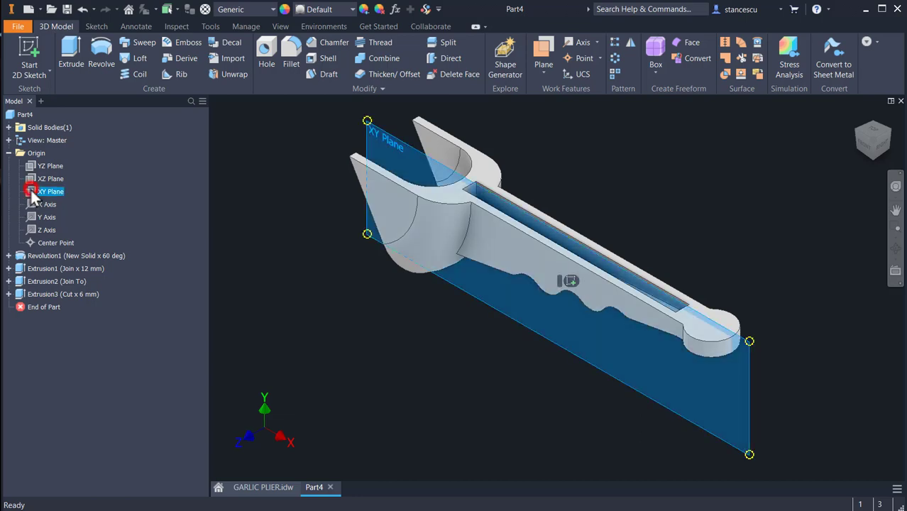
click(569, 281)
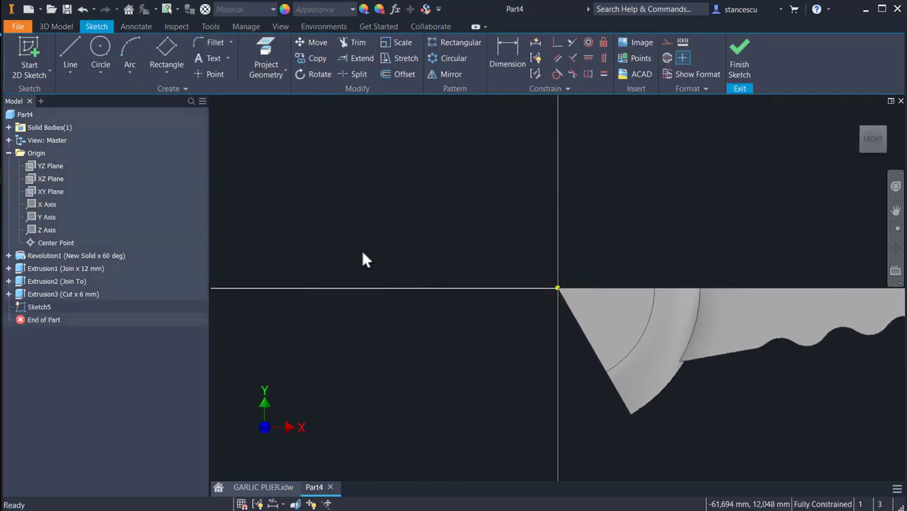
key(F7)
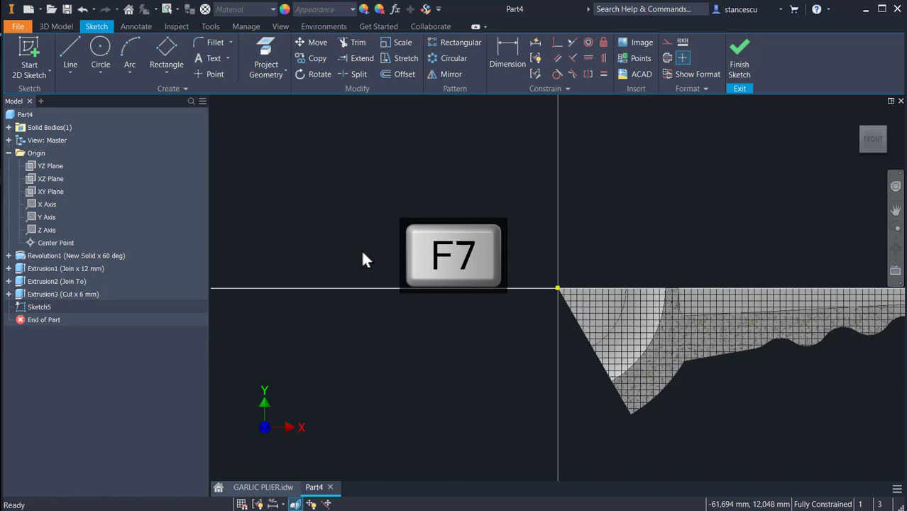
Draw a center point circle with a radius of 7 mm in the empty space above the plier head
click(108, 44)
click(656, 194)
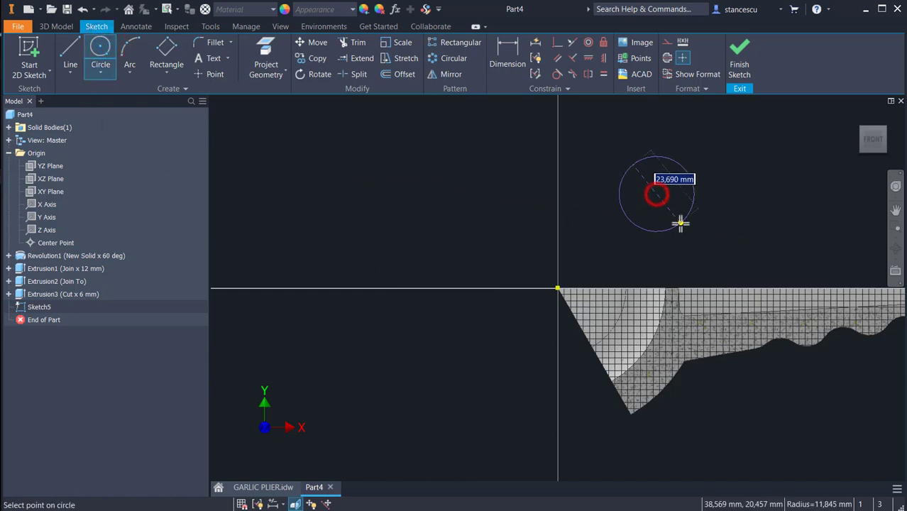
right_click(679, 223)
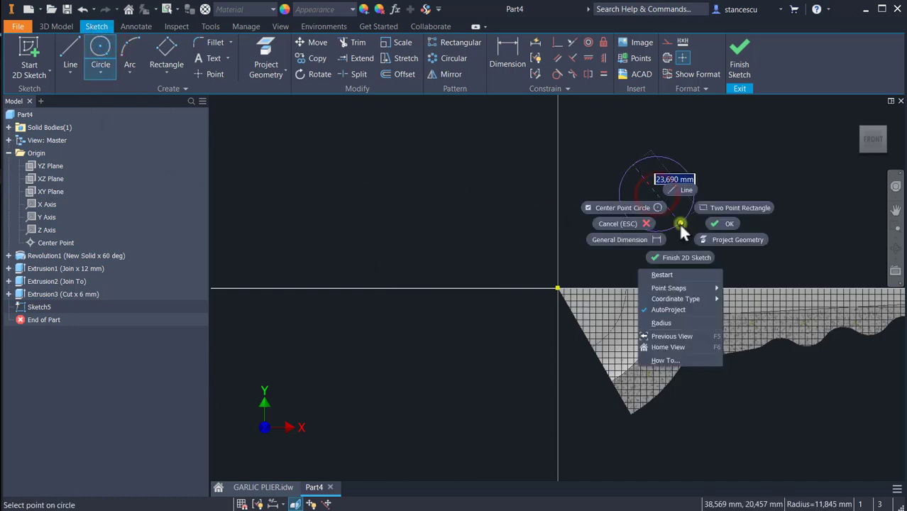
click(657, 323)
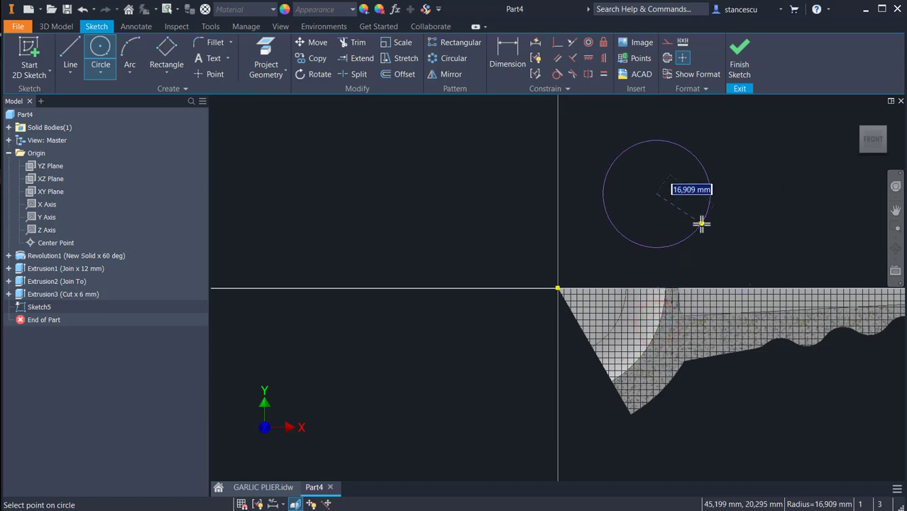
text(7)
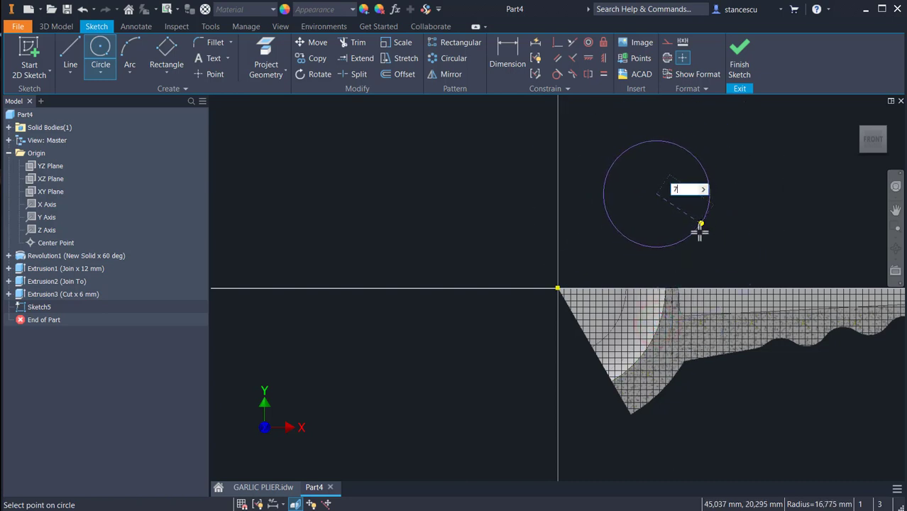
key(Return)
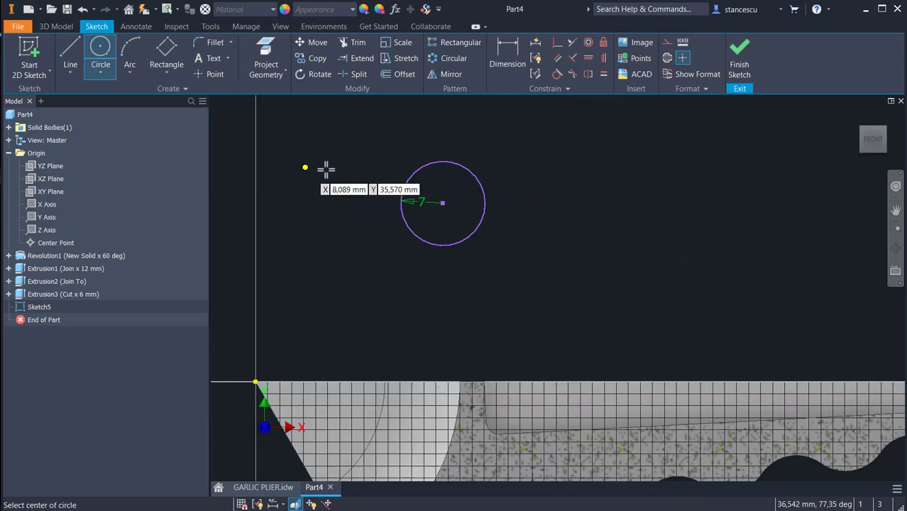
Constrain the circle's centre coincident with the handle's straight upper edge
click(556, 41)
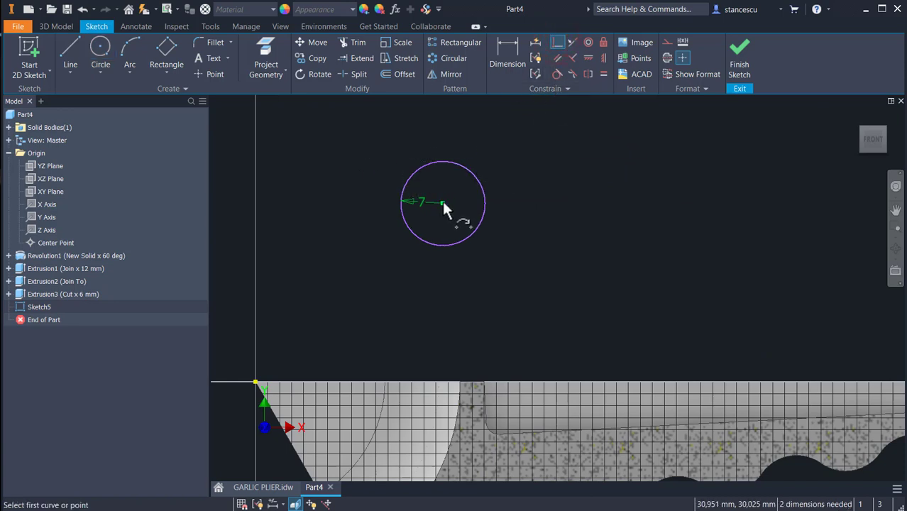
click(441, 203)
click(546, 381)
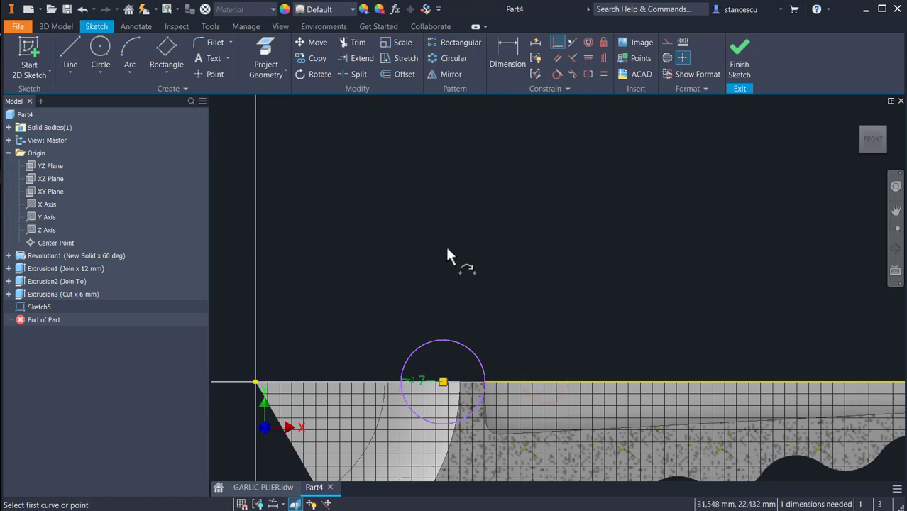
key(Escape)
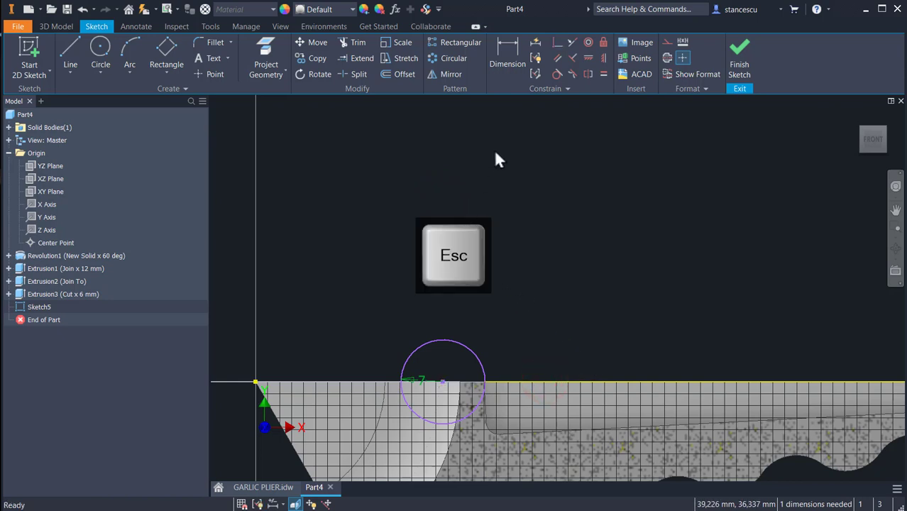
Dimension the horizontal distance from the origin to the circle's centre as 52 mm, and finish the sketch
click(511, 58)
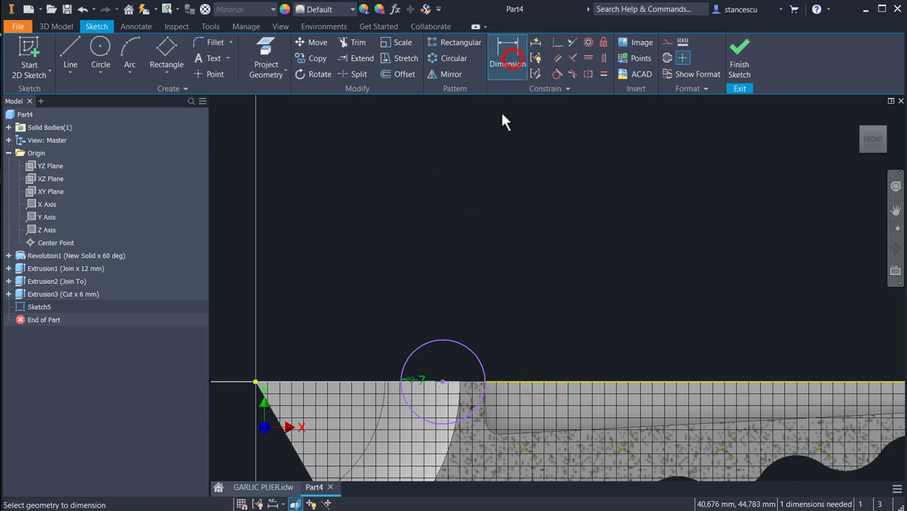
click(449, 340)
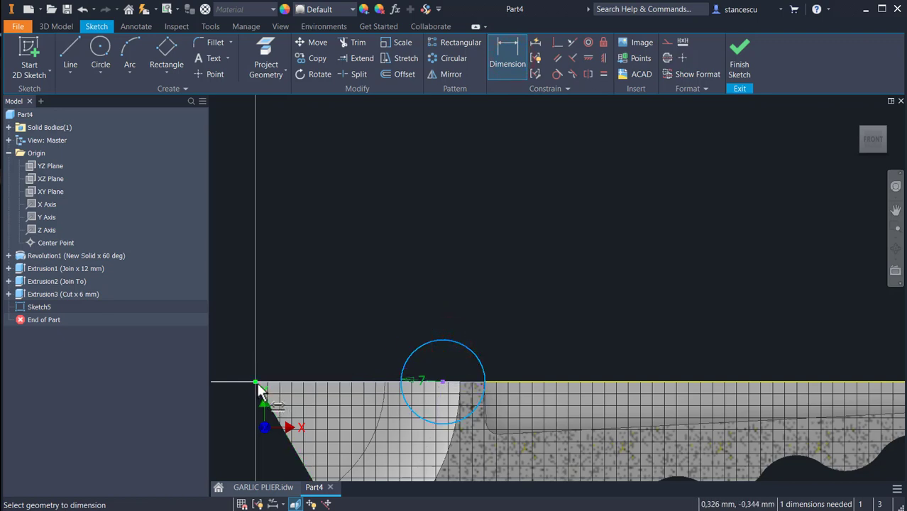
click(257, 382)
click(358, 254)
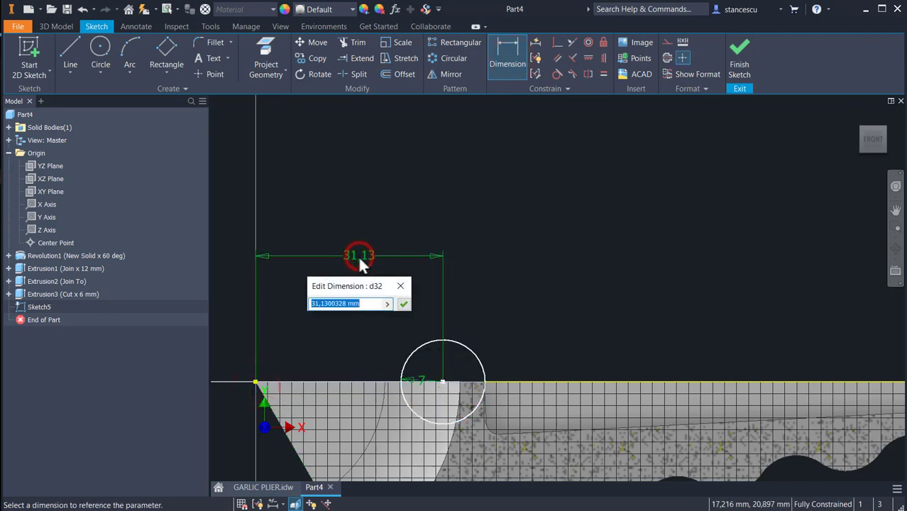
text(52)
key(Return)
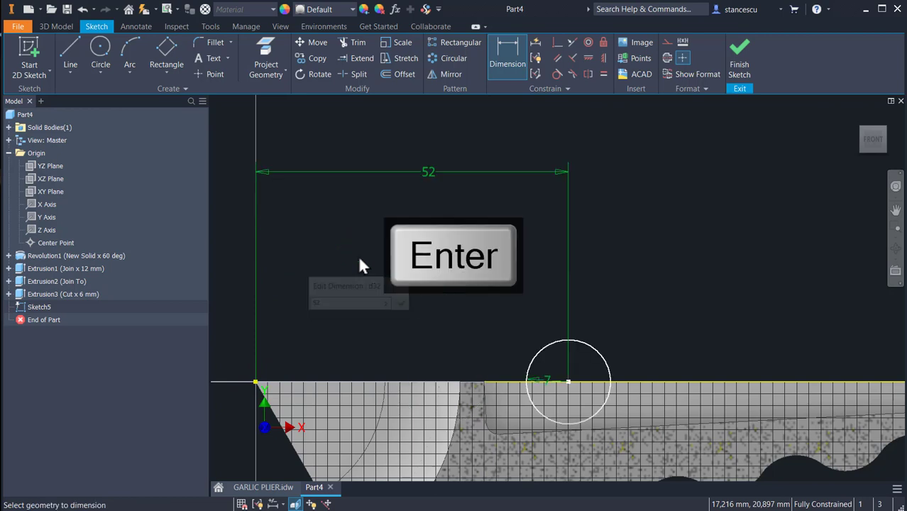
click(738, 57)
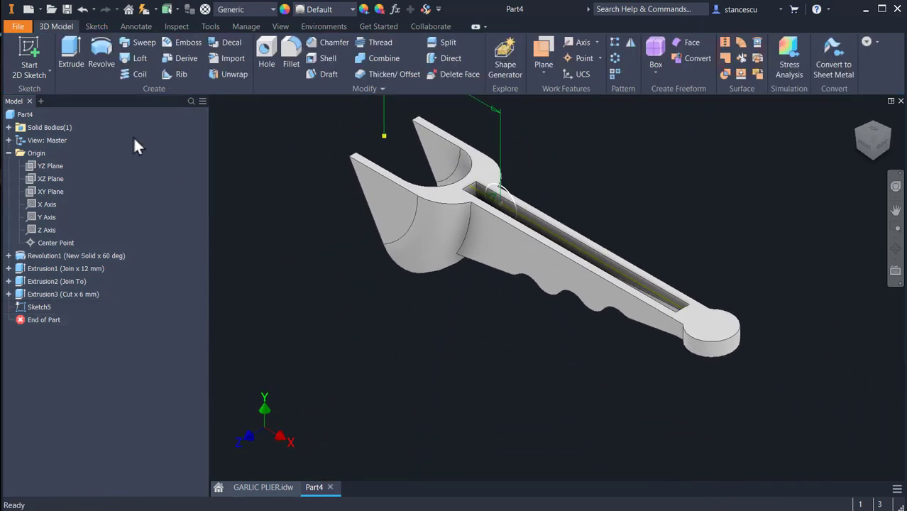
Extrude the circle as a symmetric cut through all, notching both side walls of the handle near the head
click(70, 50)
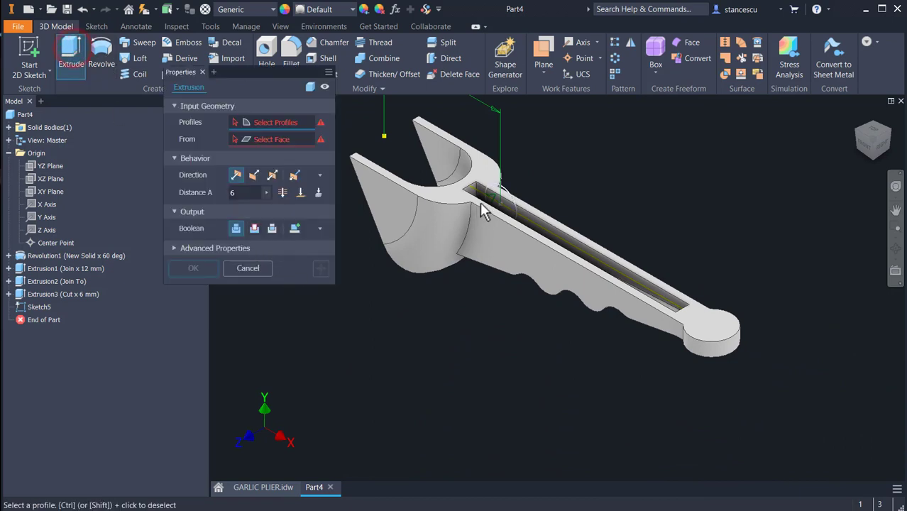
click(508, 200)
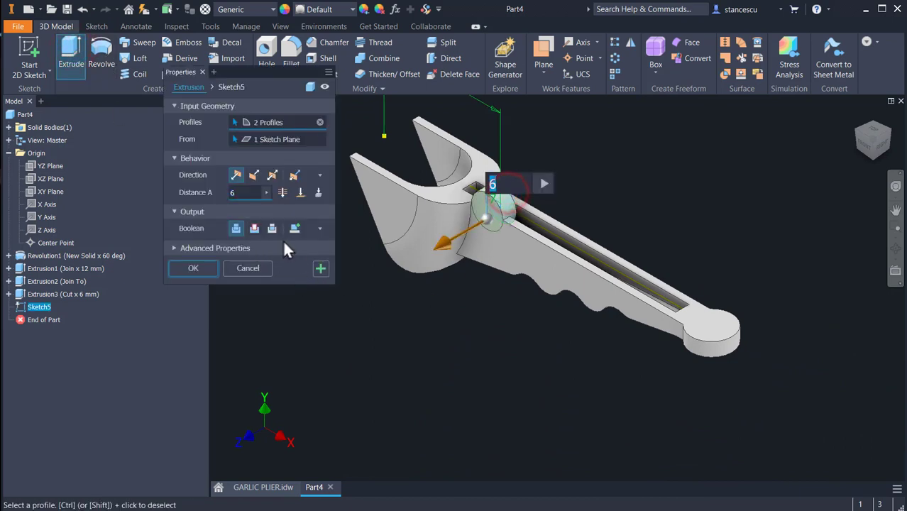
click(272, 176)
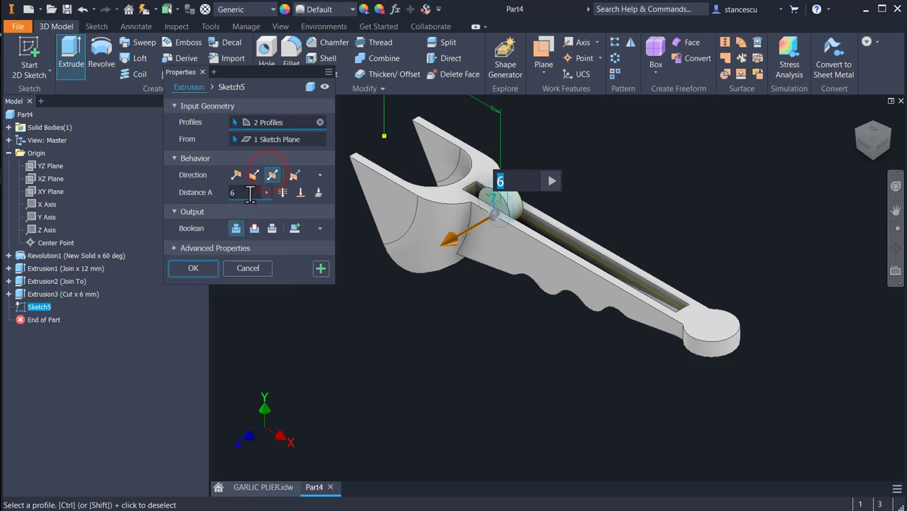
click(254, 228)
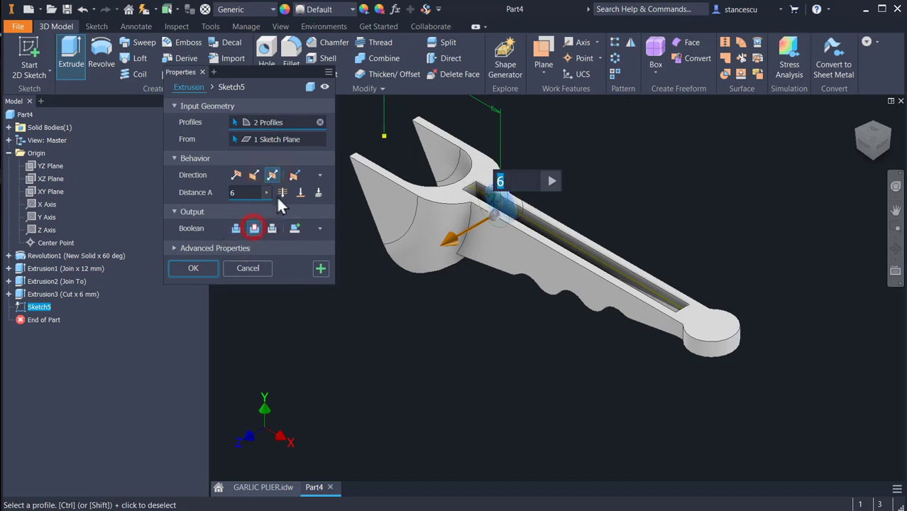
click(282, 192)
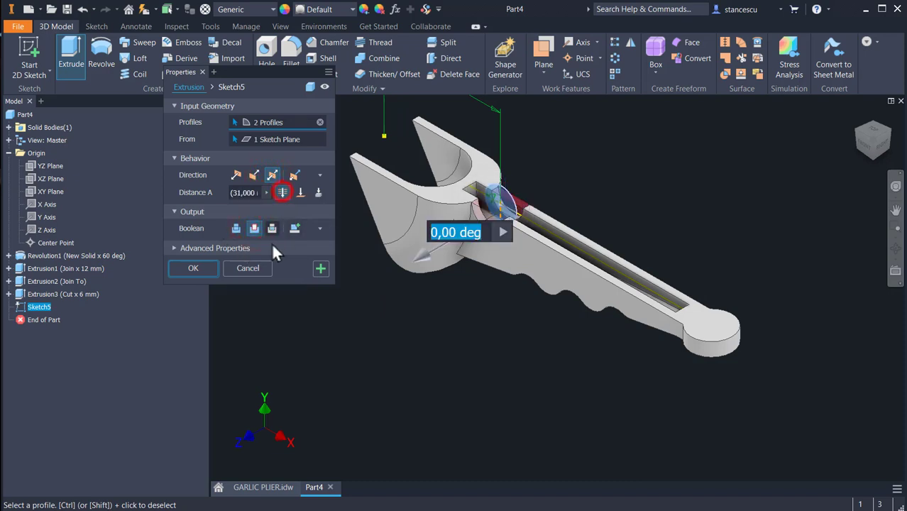
click(200, 268)
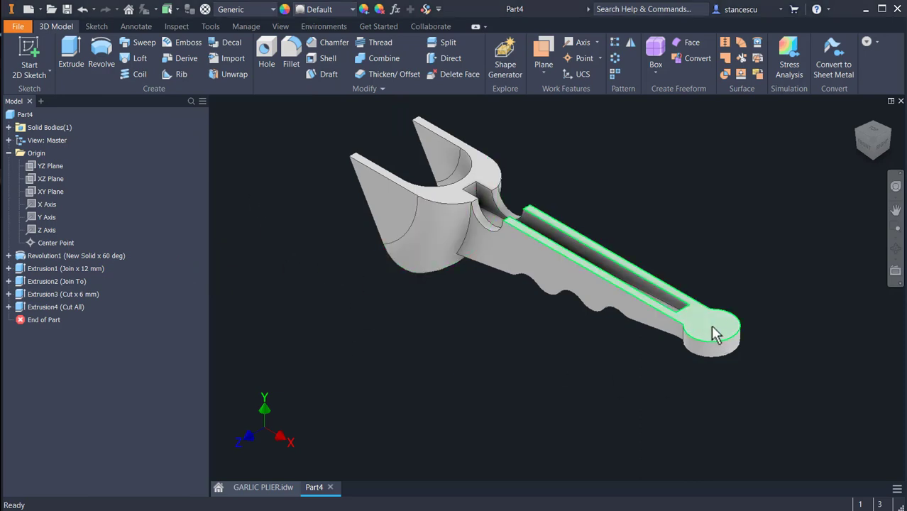
Consult the drawing's end recess, then place a simple, distance-terminated, flat-bottomed hole on the handle's round end, concentric with its circular edge
click(287, 488)
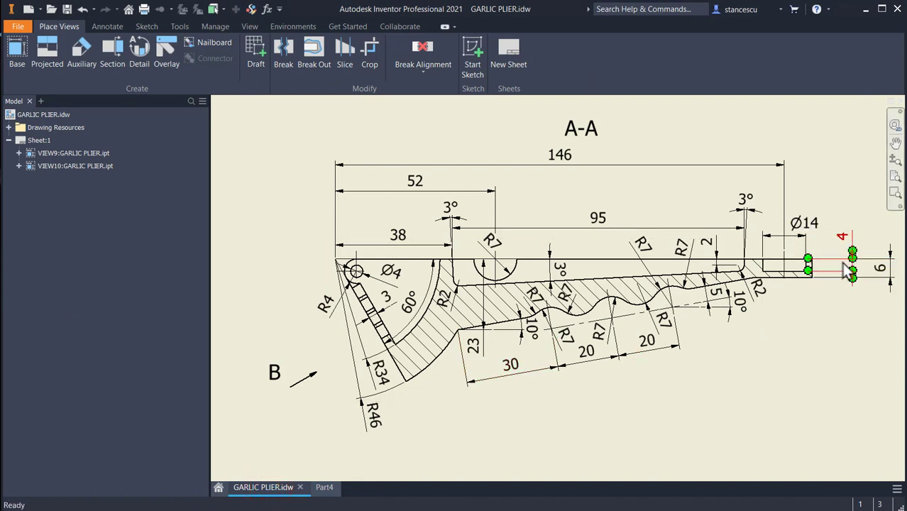
scroll(764, 275, up, 3)
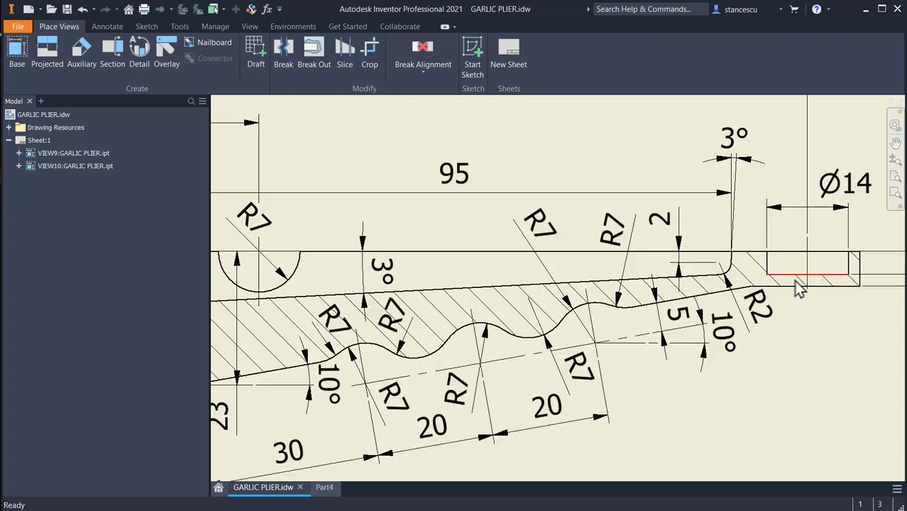
scroll(798, 319, down, 2)
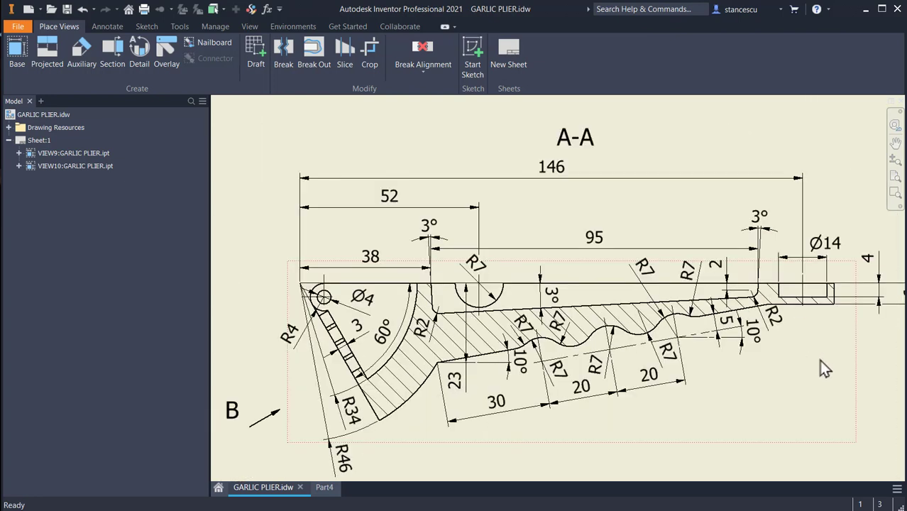
middle_drag(819, 360, 792, 332)
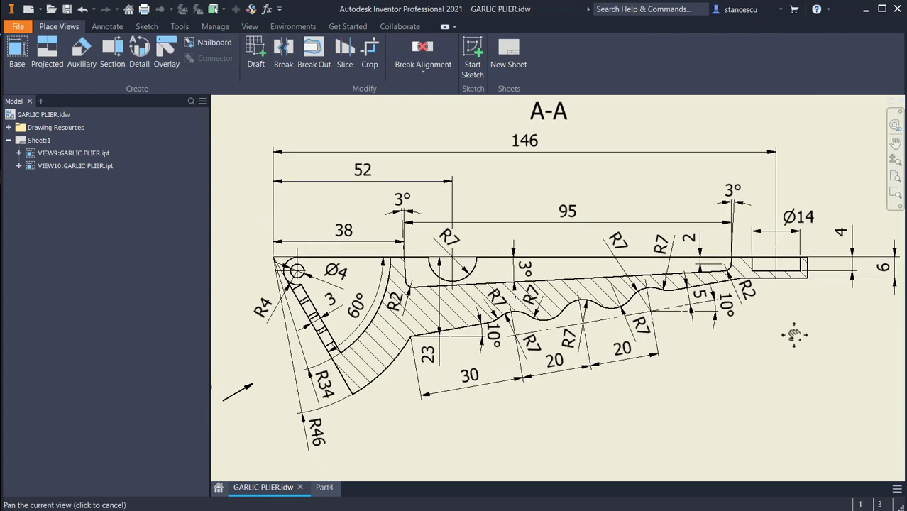
click(325, 488)
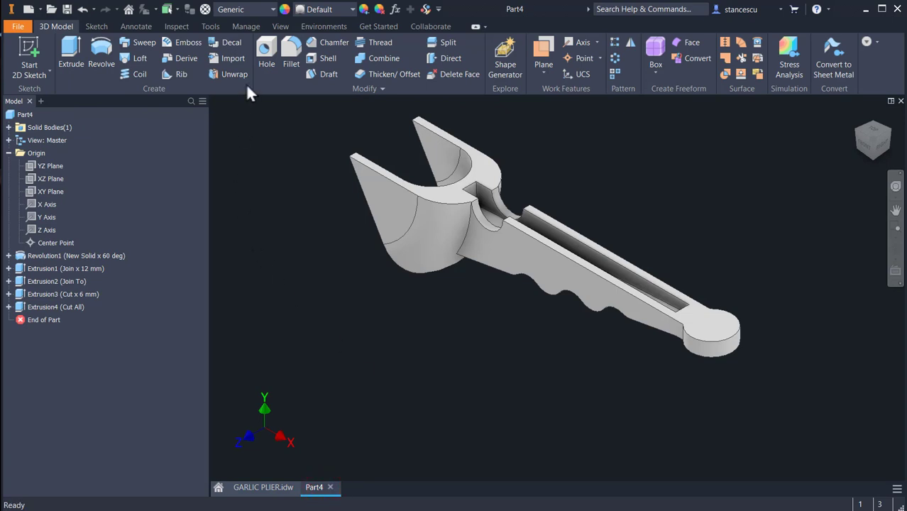
click(268, 56)
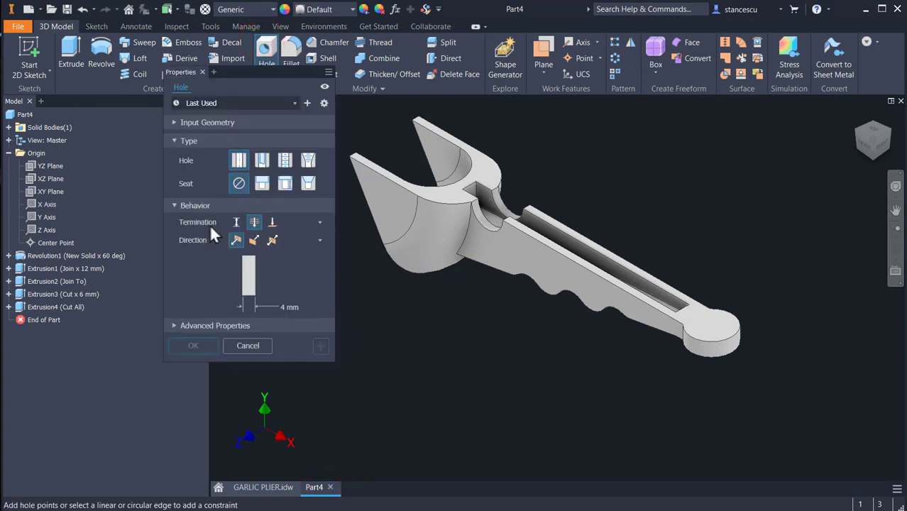
click(236, 222)
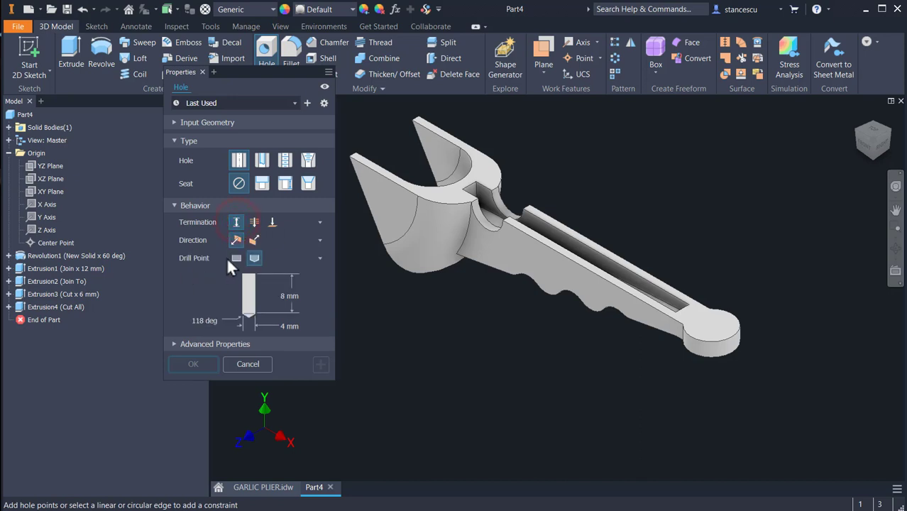
click(231, 258)
click(722, 327)
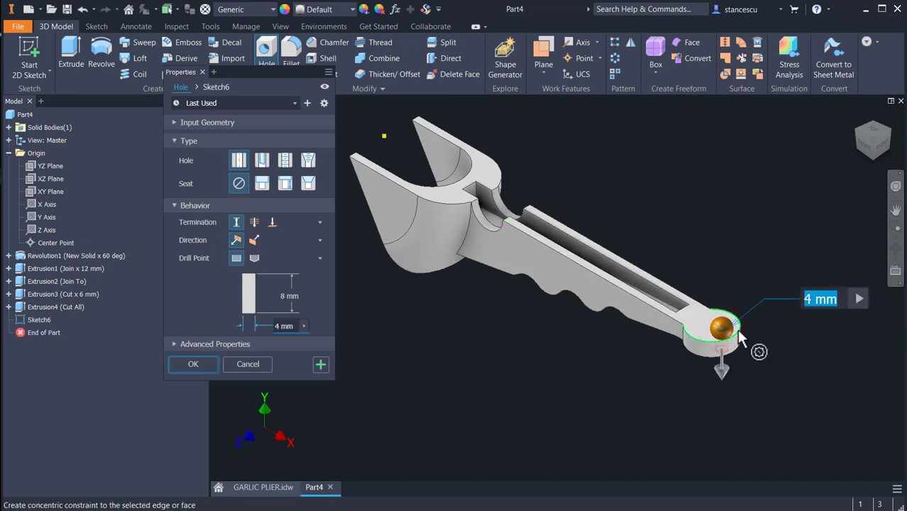
click(736, 328)
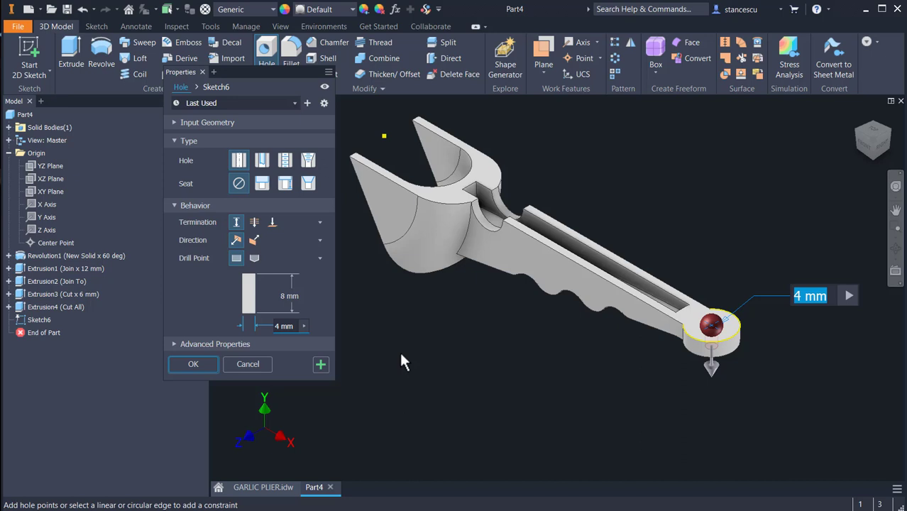
Set the hole's diameter to 14 mm and its depth to 4 mm, and create it
text(14)
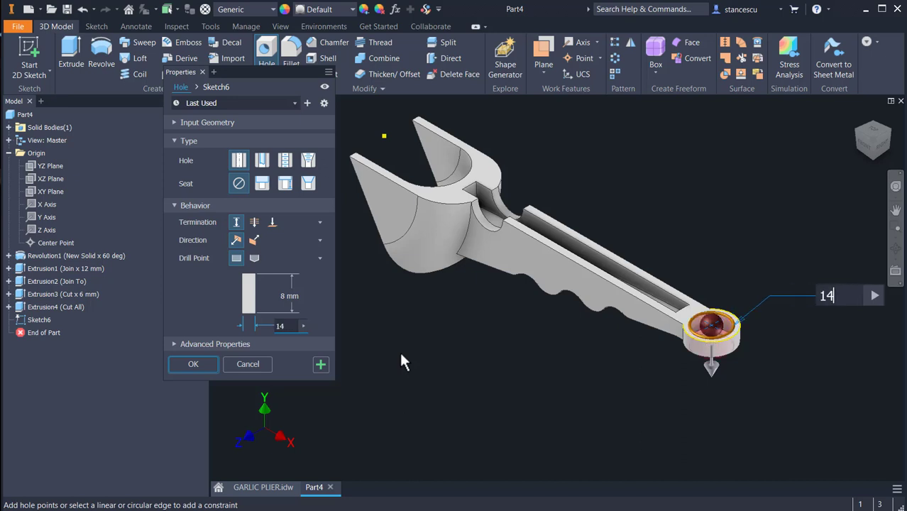
key(Tab)
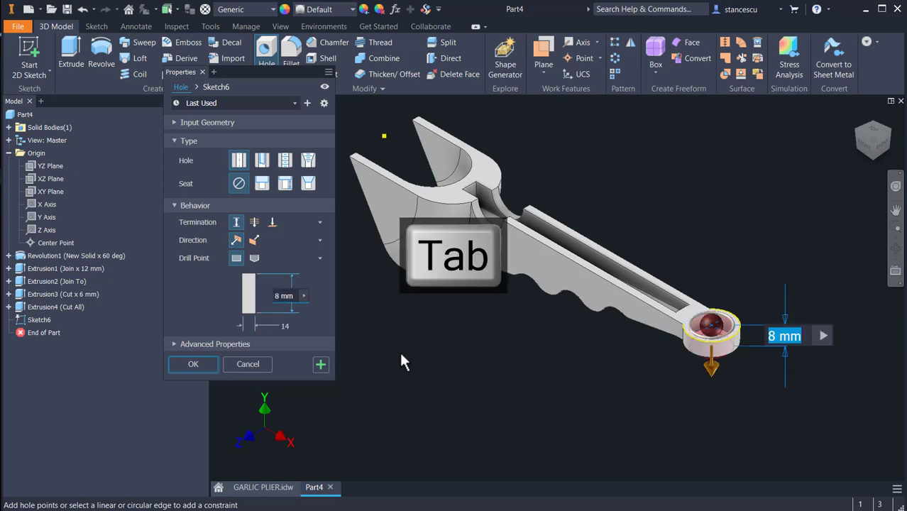
text(4)
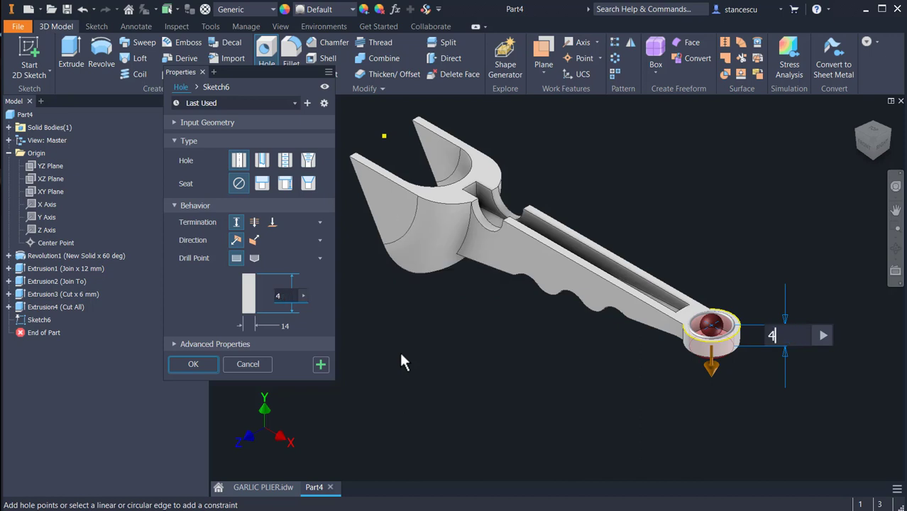
click(200, 362)
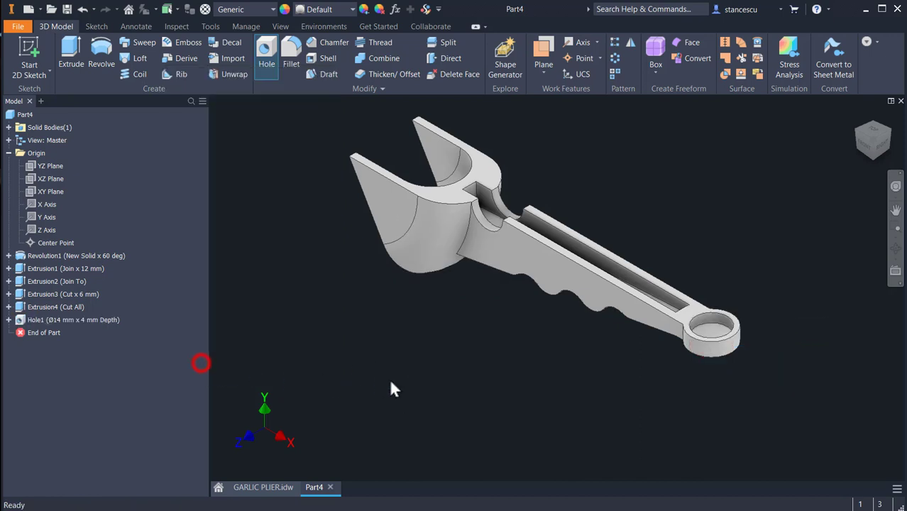
Sketch on the XY plane with sliced graphics, drawing a slanted line about 31 mm long from the head's upper edge to its inner arc
click(30, 191)
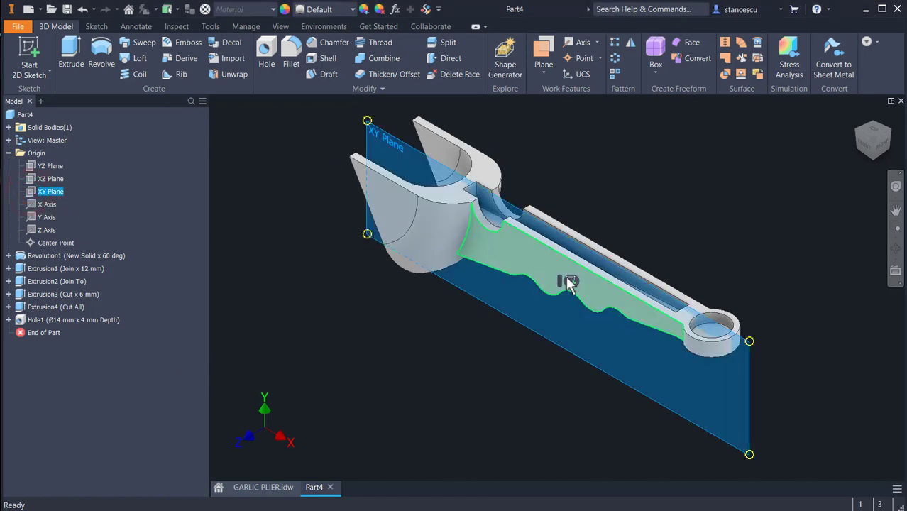
click(567, 278)
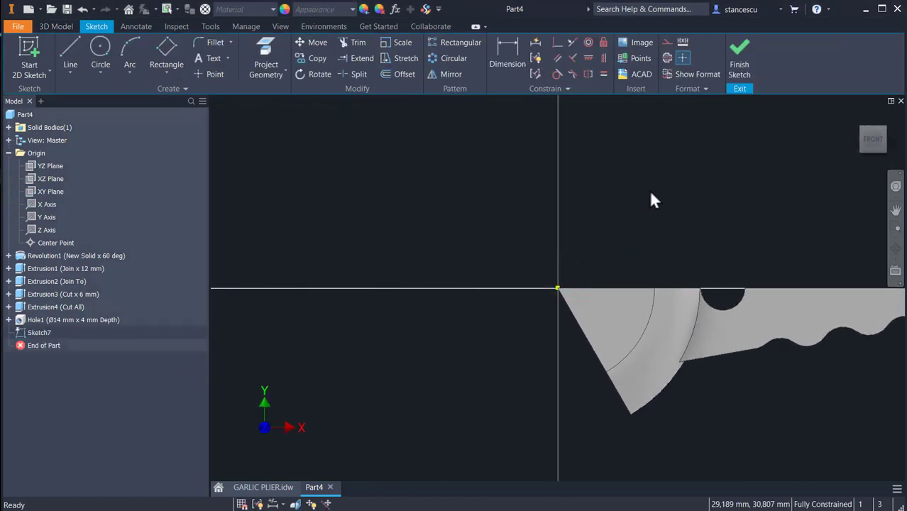
key(F7)
middle_drag(555, 244, 408, 226)
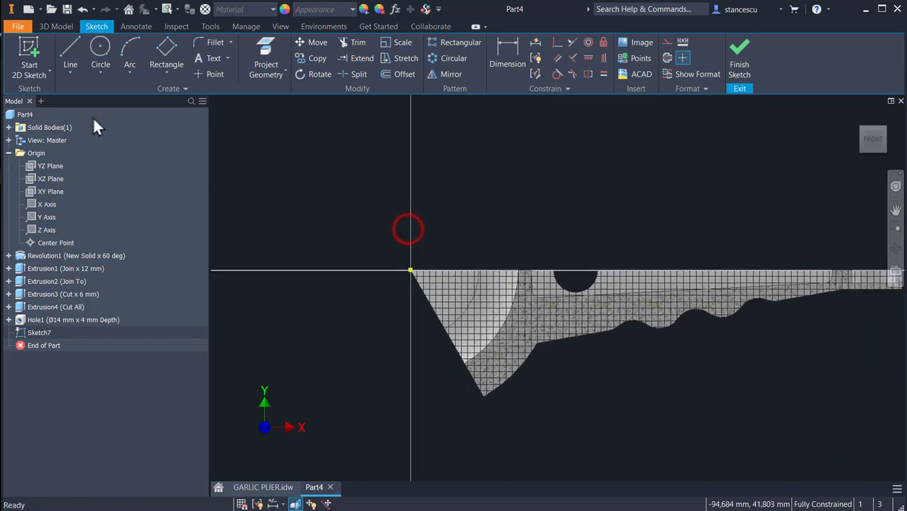
click(68, 52)
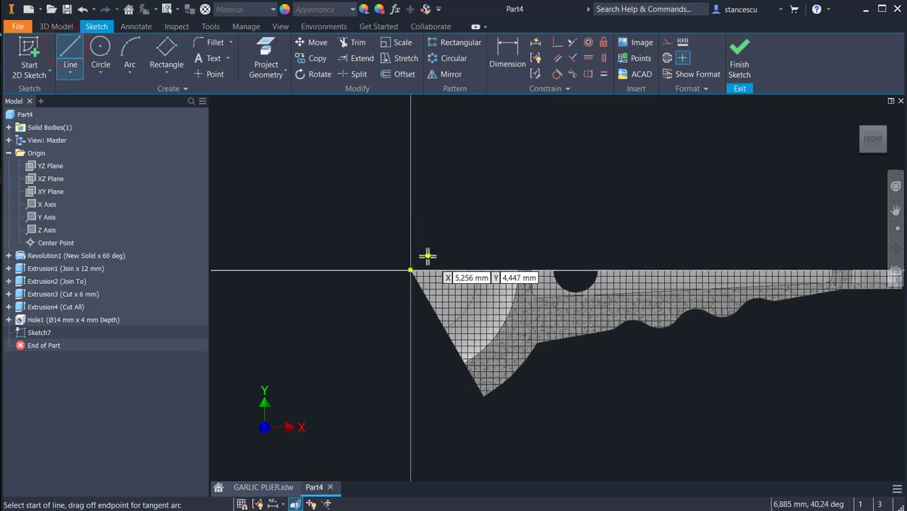
click(426, 269)
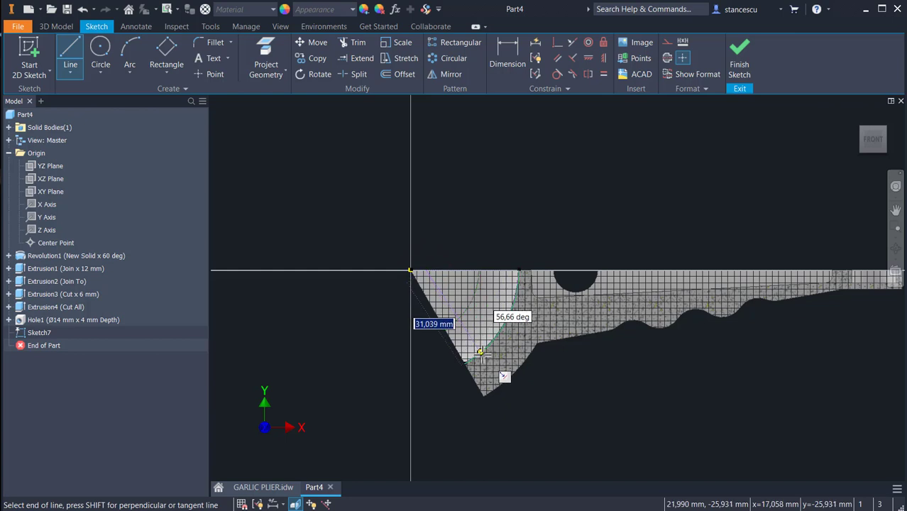
key(Escape)
scroll(422, 399, up, 3)
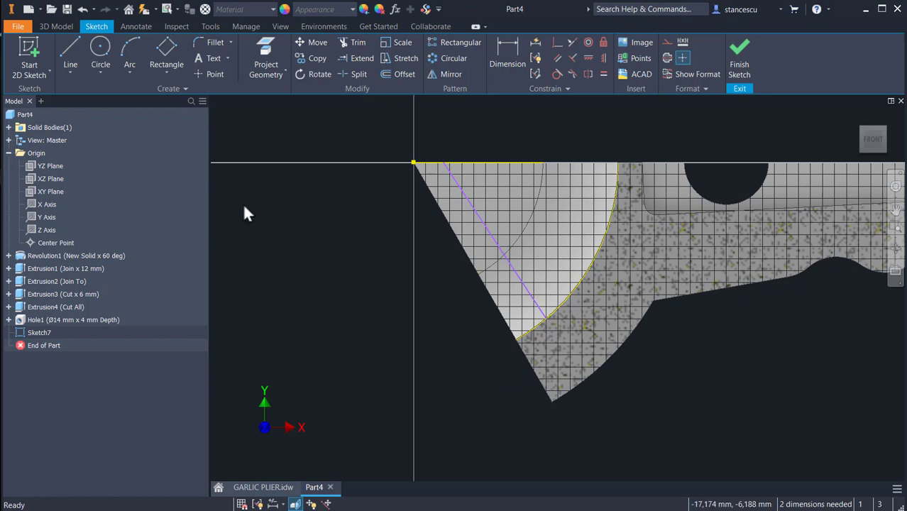
Constrain the slanted line parallel to the plier head's slanted outer edge
click(558, 59)
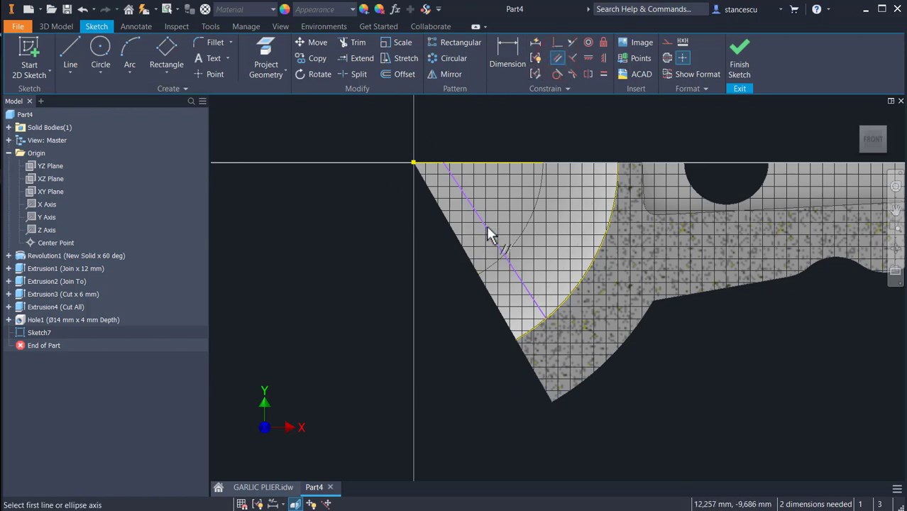
click(487, 228)
click(463, 250)
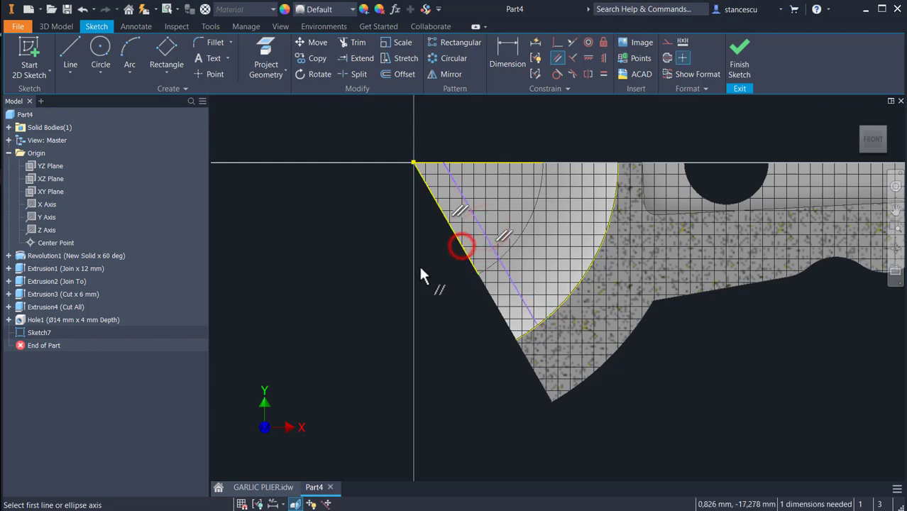
key(Escape)
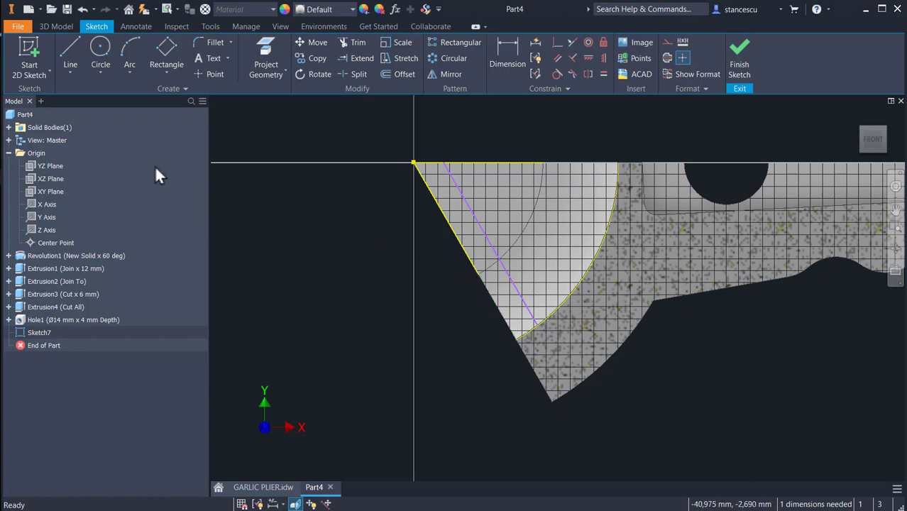
Draw a line from the origin along the head's slanted edge to the lower end of the inner arc
click(65, 45)
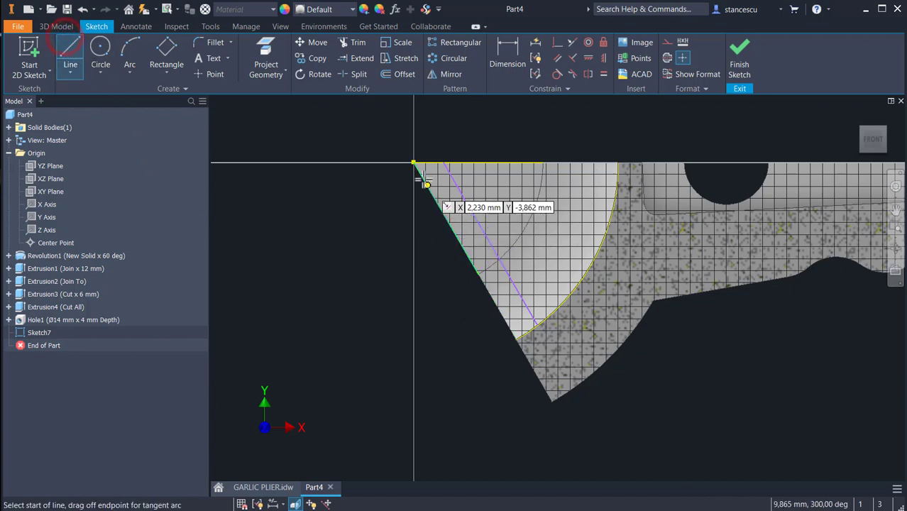
click(415, 163)
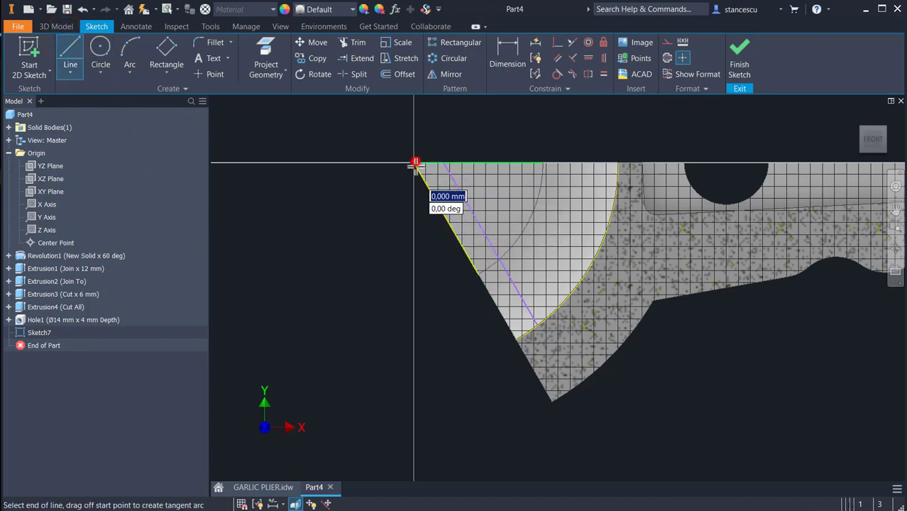
click(515, 339)
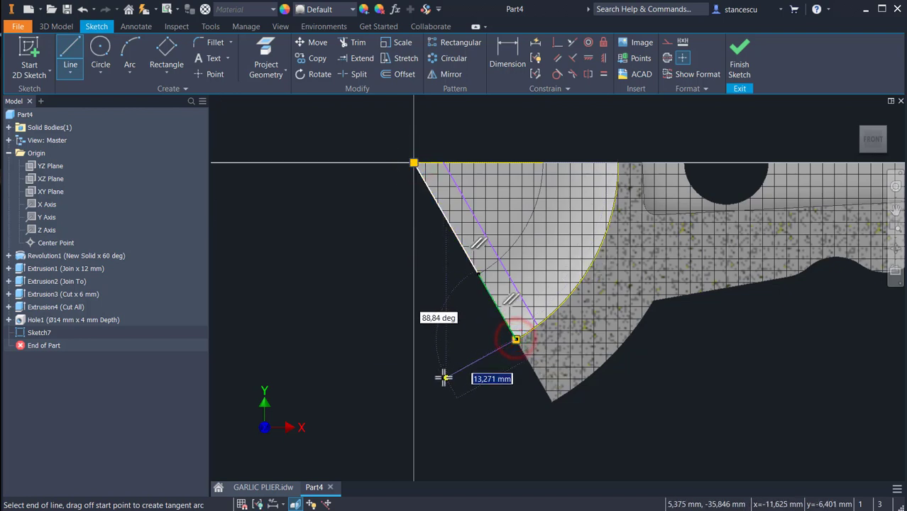
key(Escape)
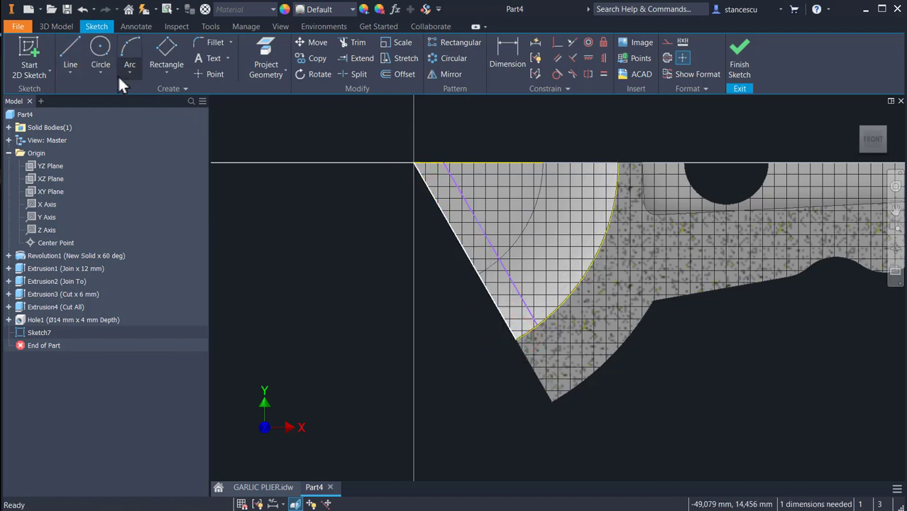
Draw a three-point arc along the inner arc, joining the lower ends of the two slanted lines, and finish the sketch
click(127, 49)
scroll(476, 343, up, 2)
scroll(480, 345, up, 2)
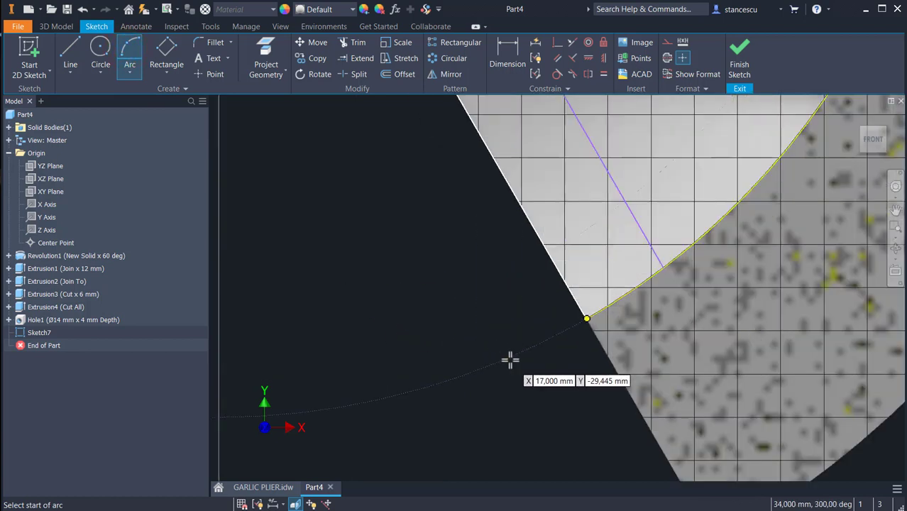
click(586, 318)
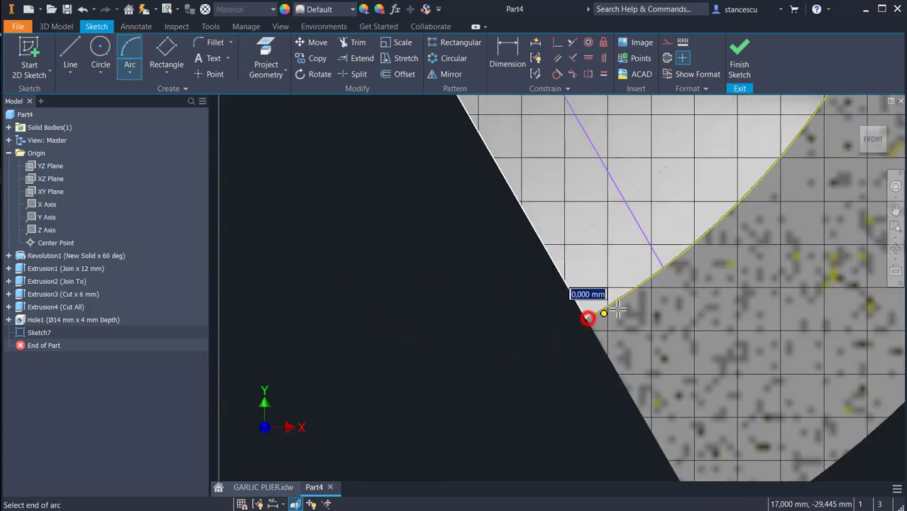
click(662, 267)
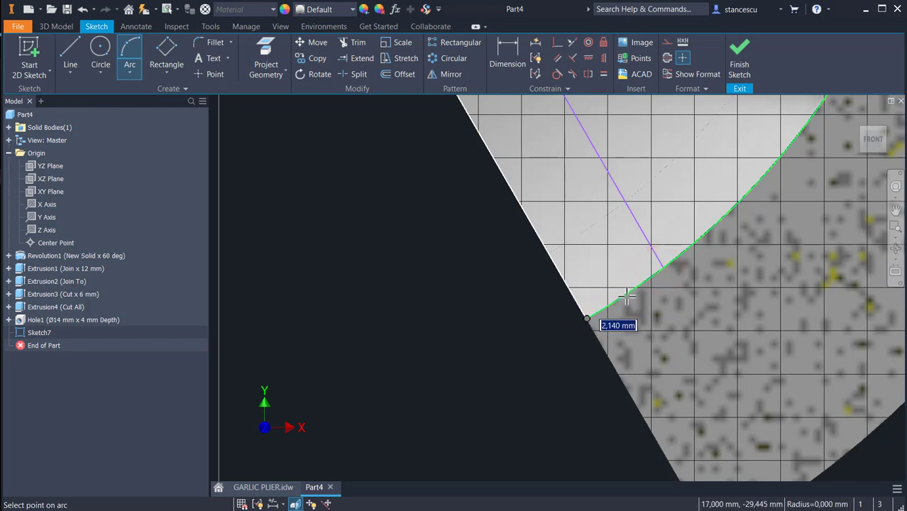
scroll(625, 298, up, 3)
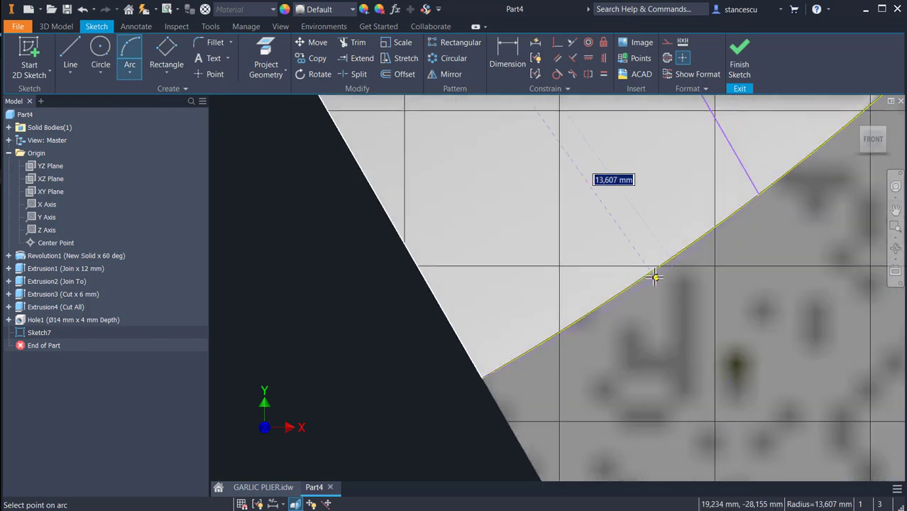
click(653, 270)
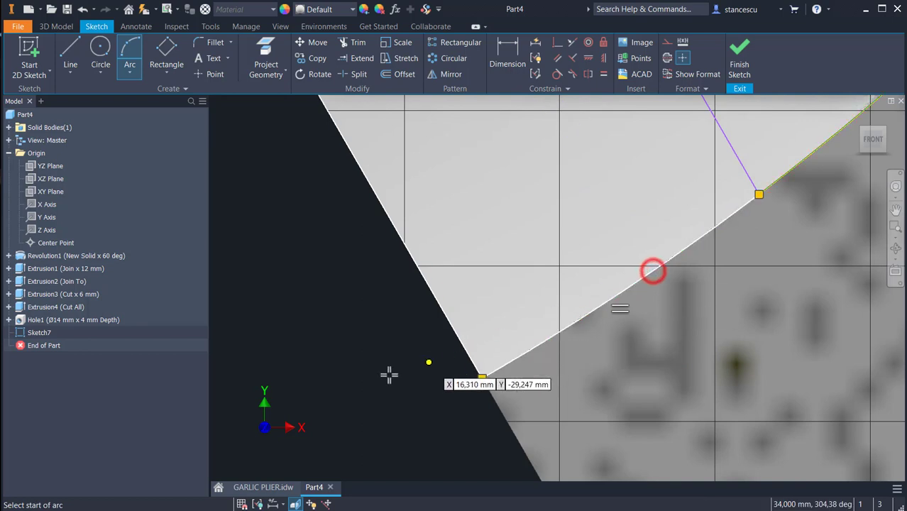
click(738, 53)
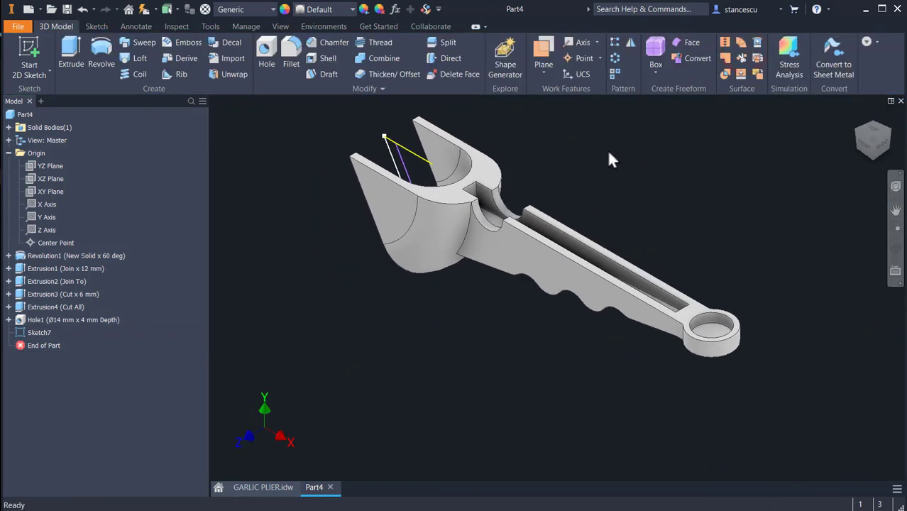
Extrude the slanted plate profile as a join, from one inner side face of the plier head to the opposite inner face
click(74, 57)
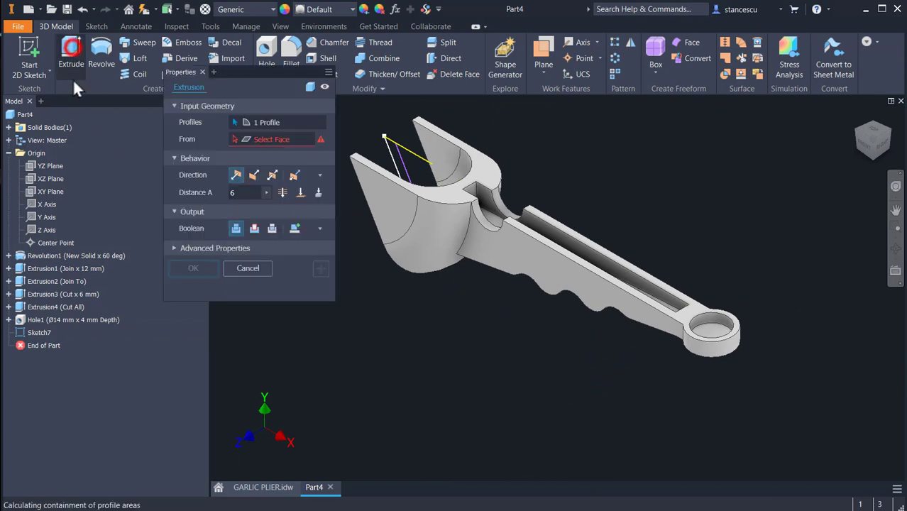
scroll(378, 149, up, 3)
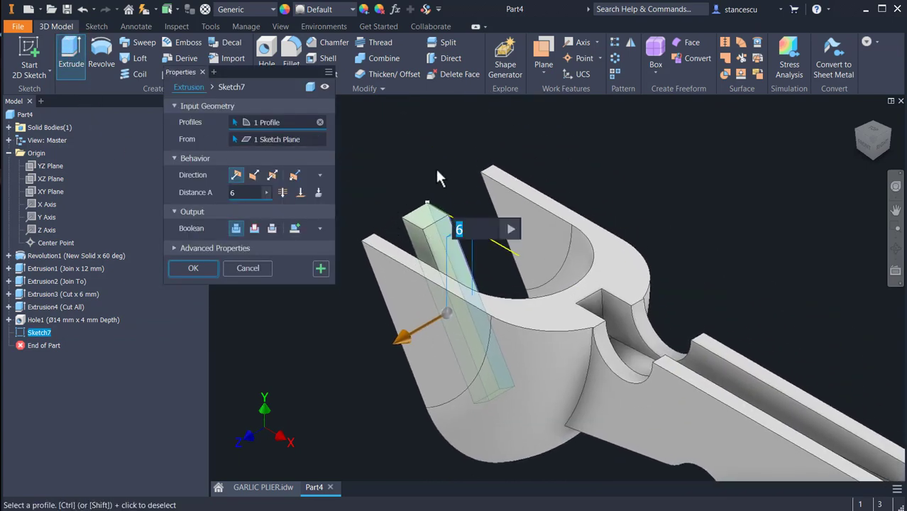
click(272, 139)
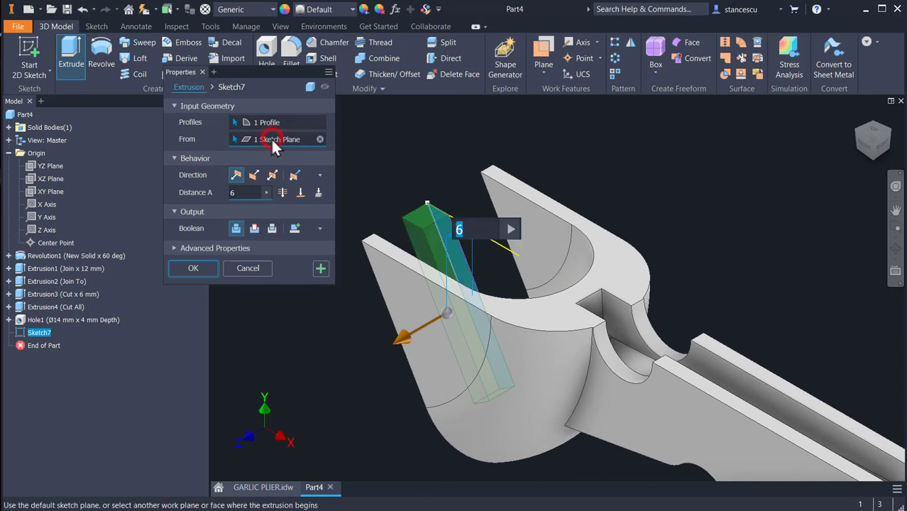
click(515, 208)
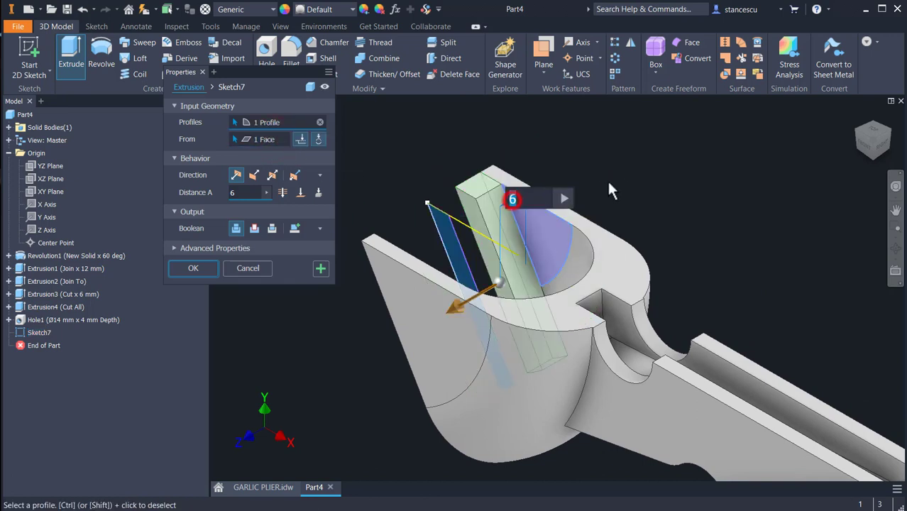
click(302, 193)
shift+middle_drag(362, 362, 476, 351)
click(404, 317)
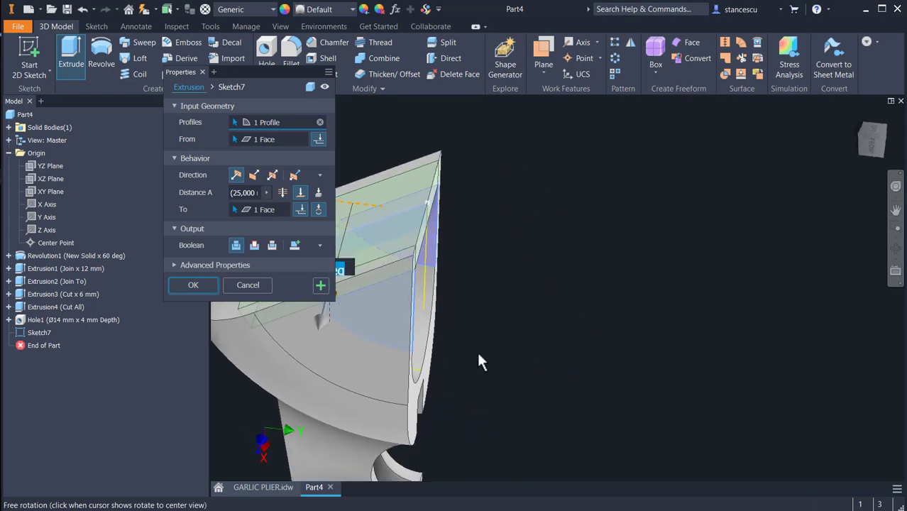
middle_drag(537, 316, 698, 311)
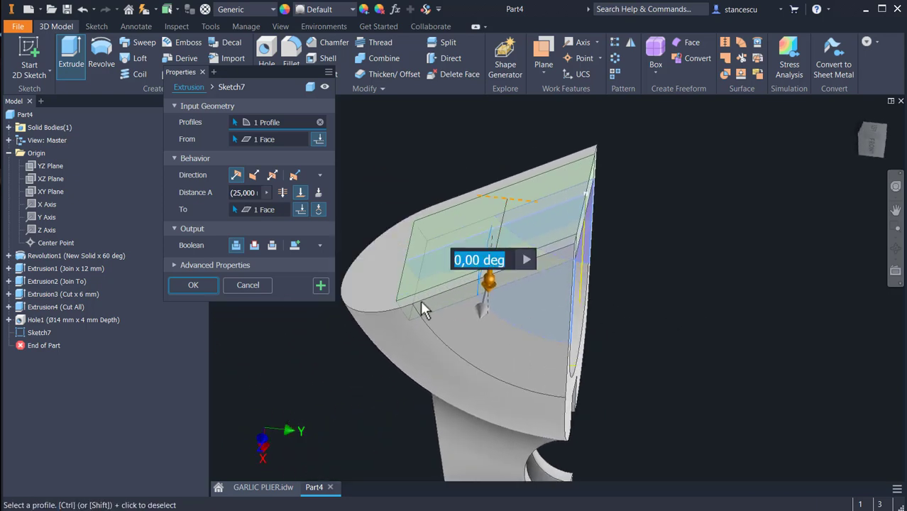
click(210, 287)
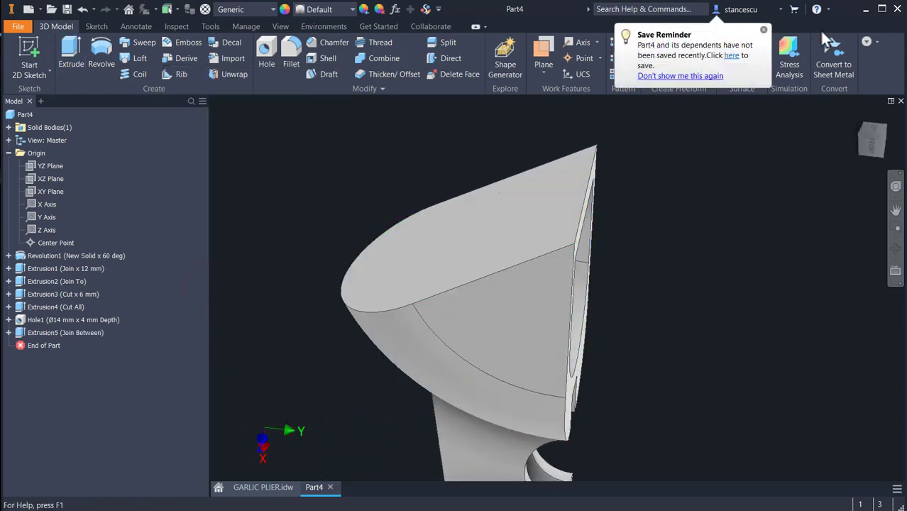
click(763, 31)
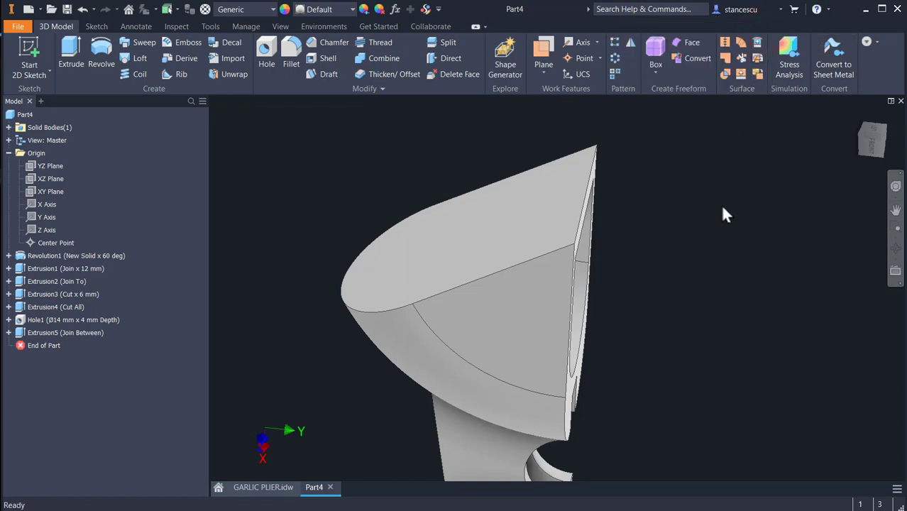
key(F6)
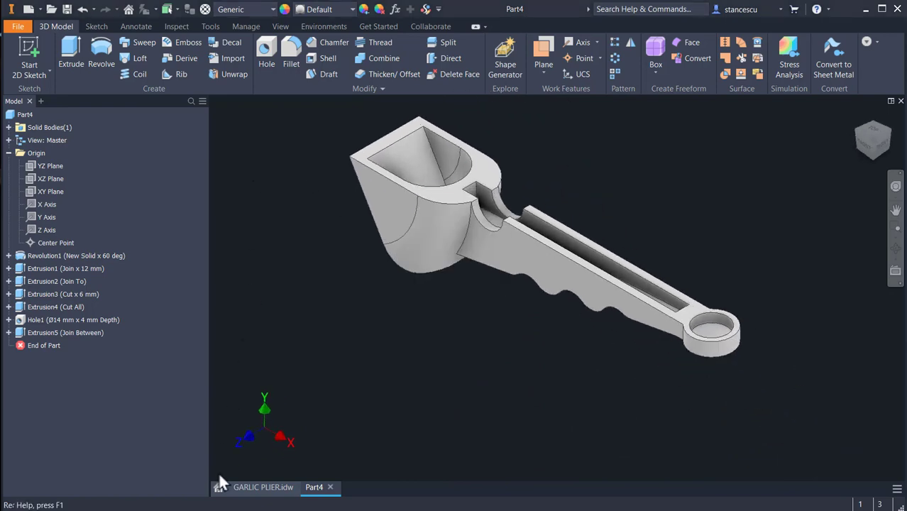
Examine the garlic plier drawing for the rounded pivot end's dimensions in section A-A and its shape in the isometric view
click(262, 487)
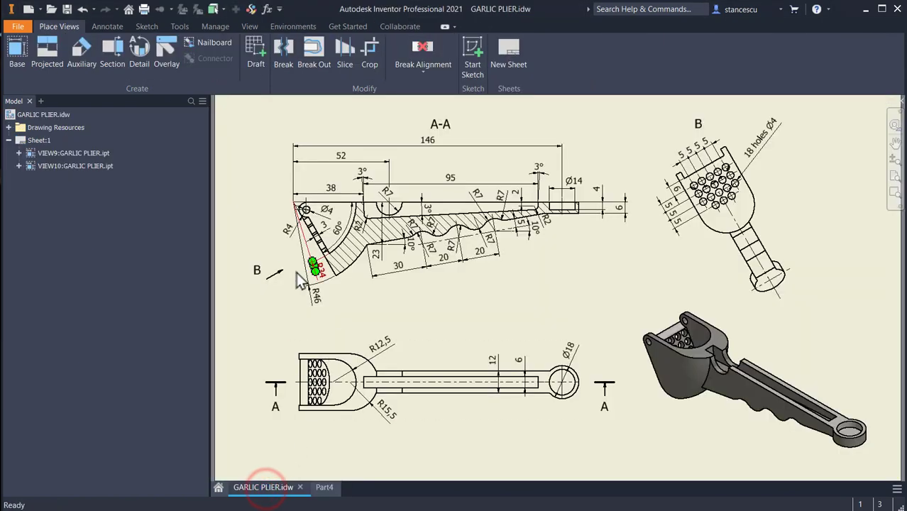
scroll(282, 231, up, 4)
scroll(291, 228, up, 3)
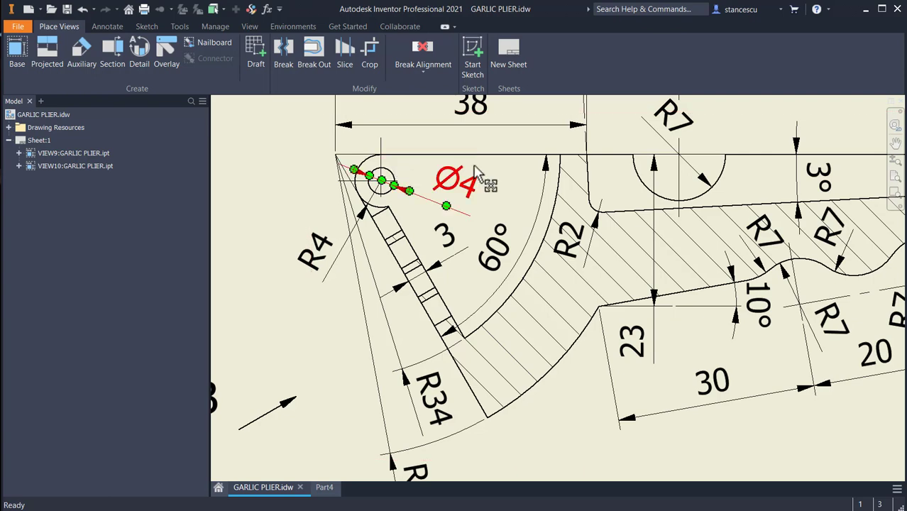
scroll(284, 307, down, 3)
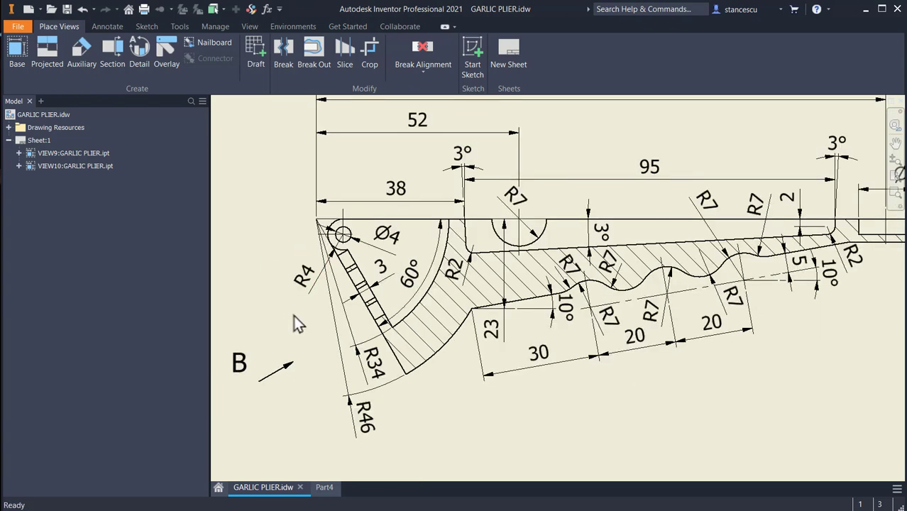
scroll(610, 392, down, 3)
scroll(610, 368, down, 1)
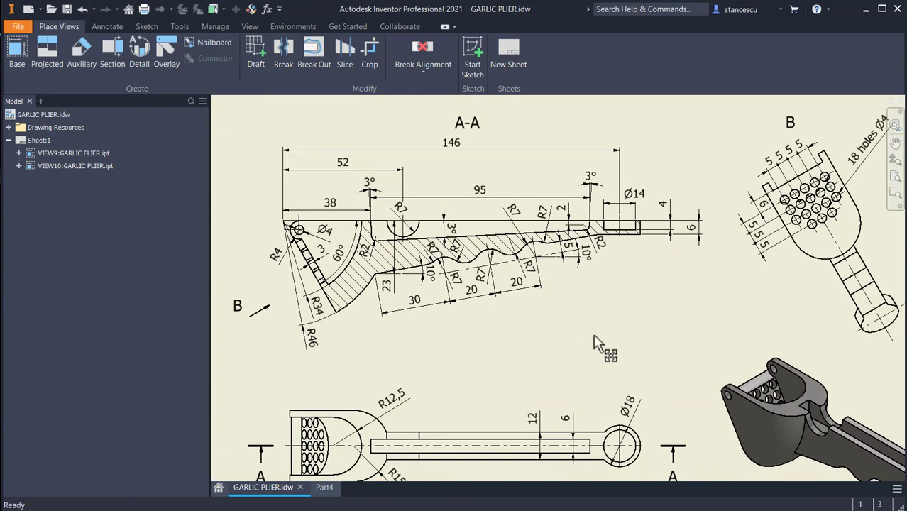
scroll(775, 389, up, 6)
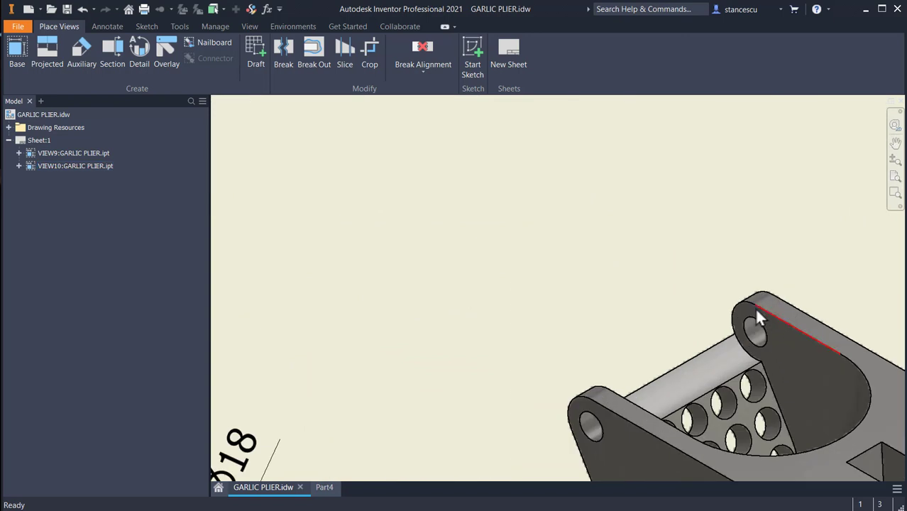
scroll(756, 310, up, 2)
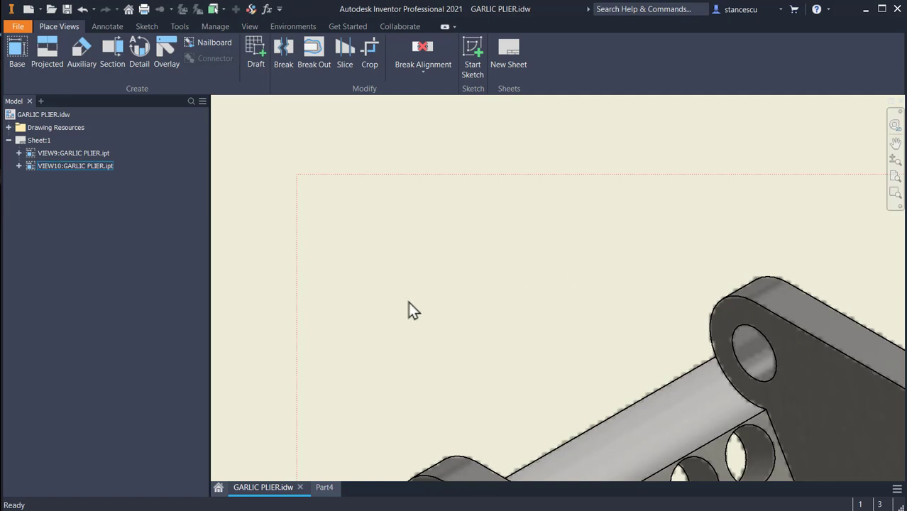
Return to the Part4 model and fillet the upper outer edge at the open end of the plier head with a 4 mm radius
click(324, 488)
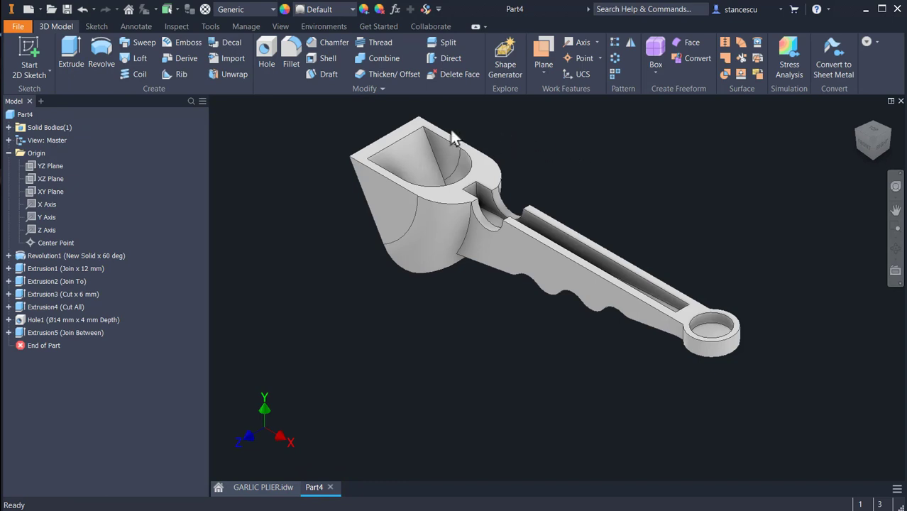
click(376, 140)
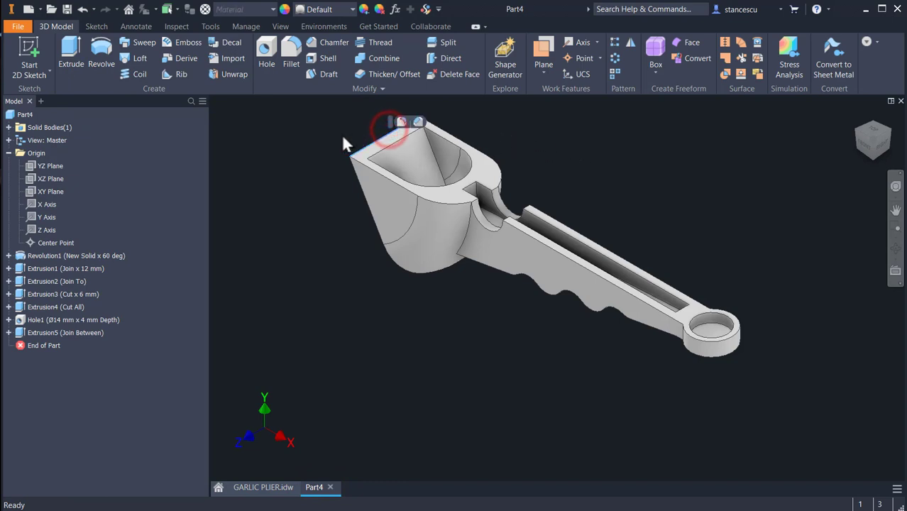
click(400, 122)
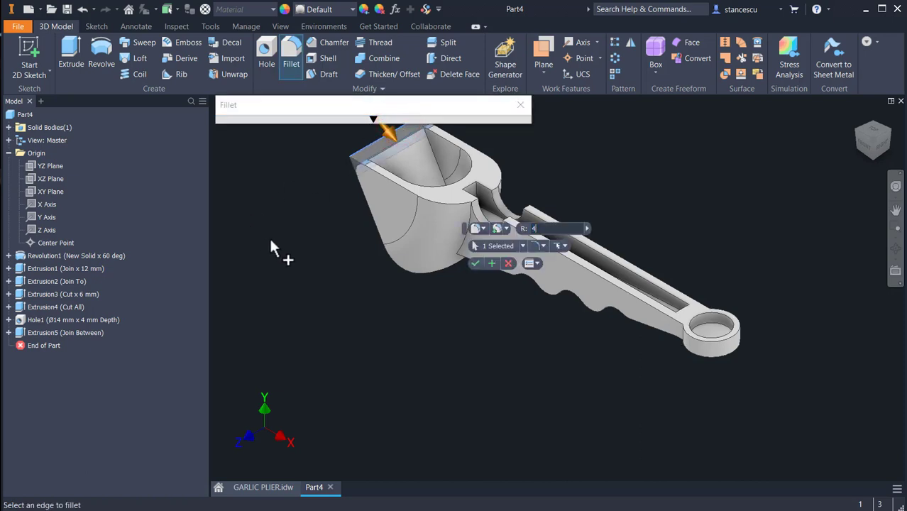
click(476, 263)
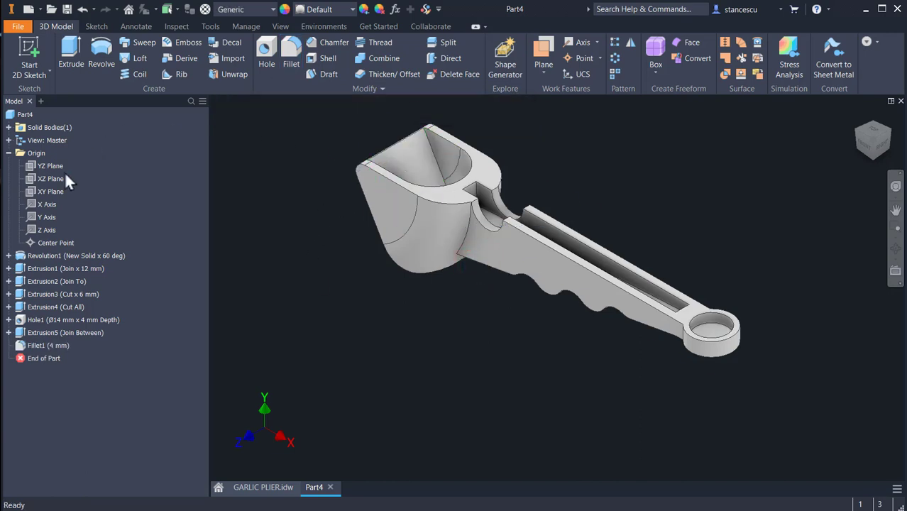
Start a sketch on the XY plane with sliced graphics and project the rounded end's fillet arc into it
click(52, 192)
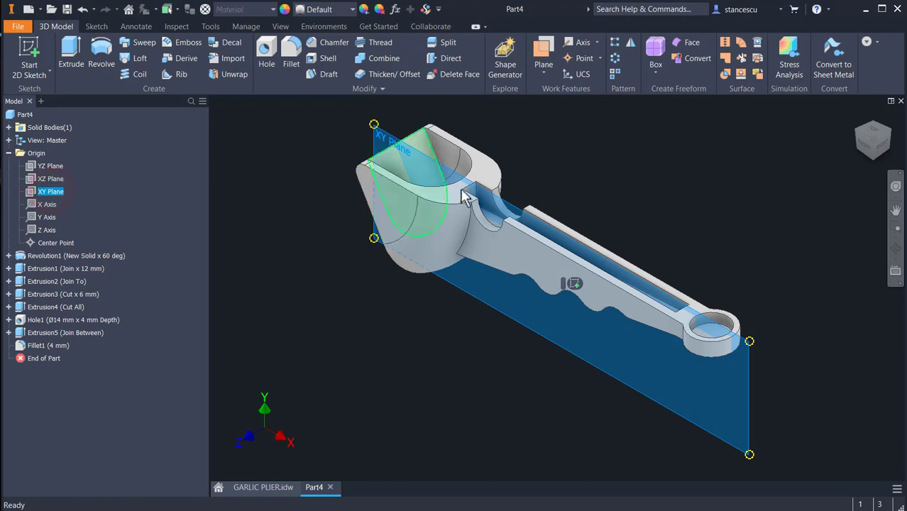
click(573, 283)
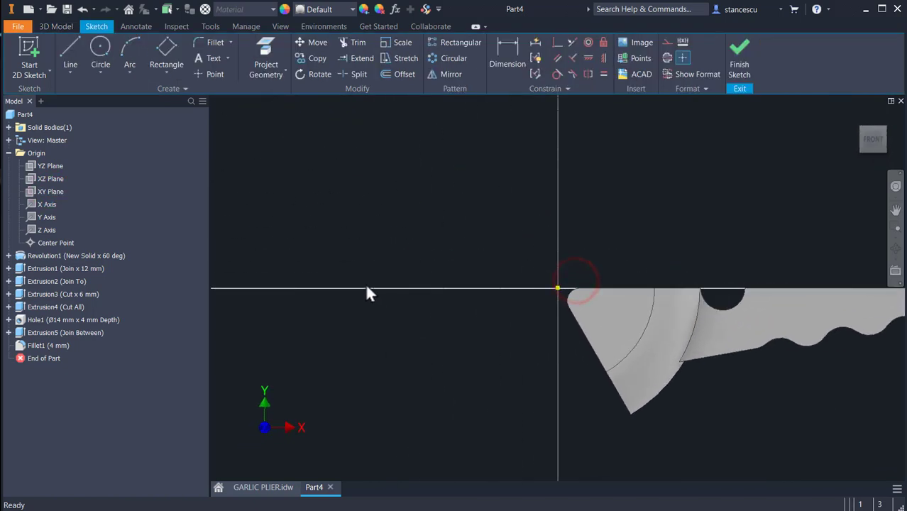
key(F7)
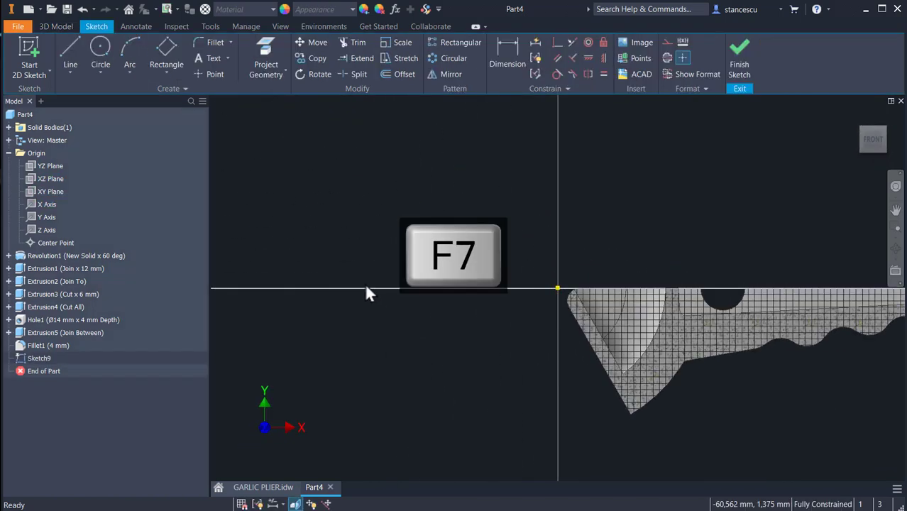
scroll(546, 304, up, 3)
middle_drag(620, 306, 321, 274)
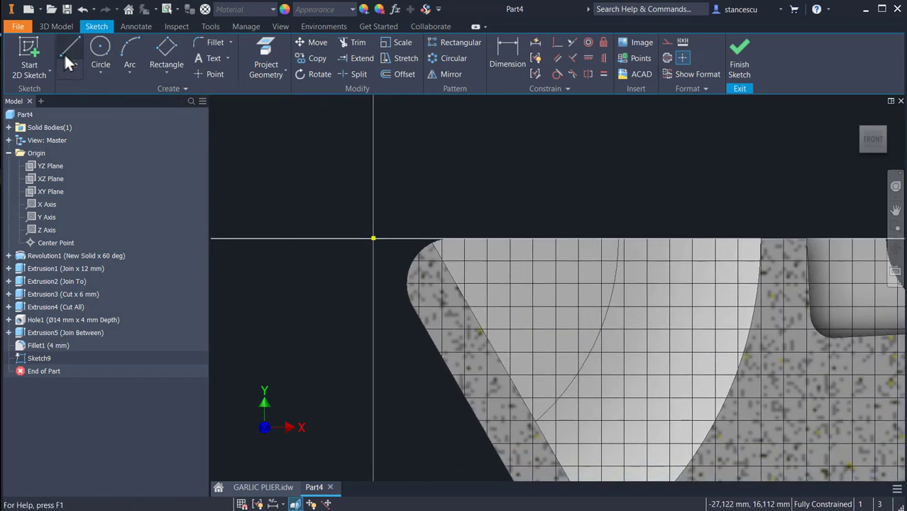
click(265, 51)
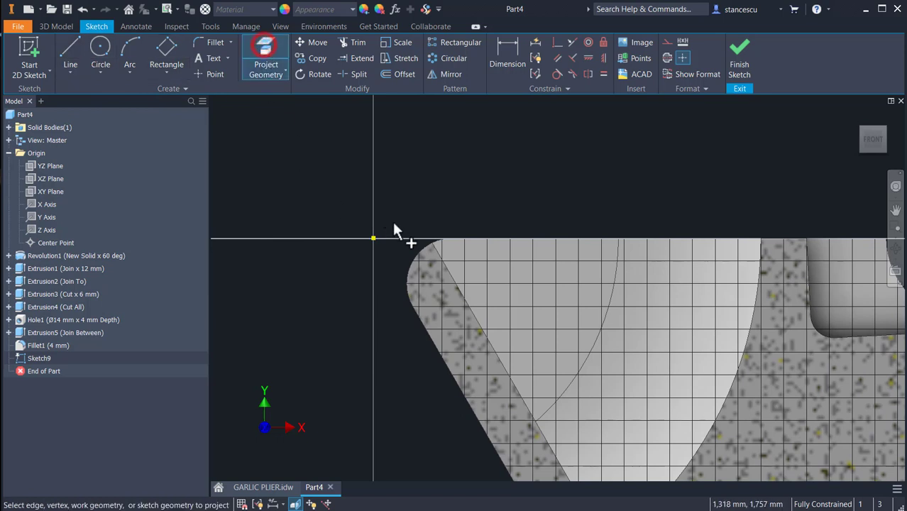
click(415, 256)
Draw a circle centred on the projected arc's centre and reaching the head's upper edge, and finish the sketch
click(100, 49)
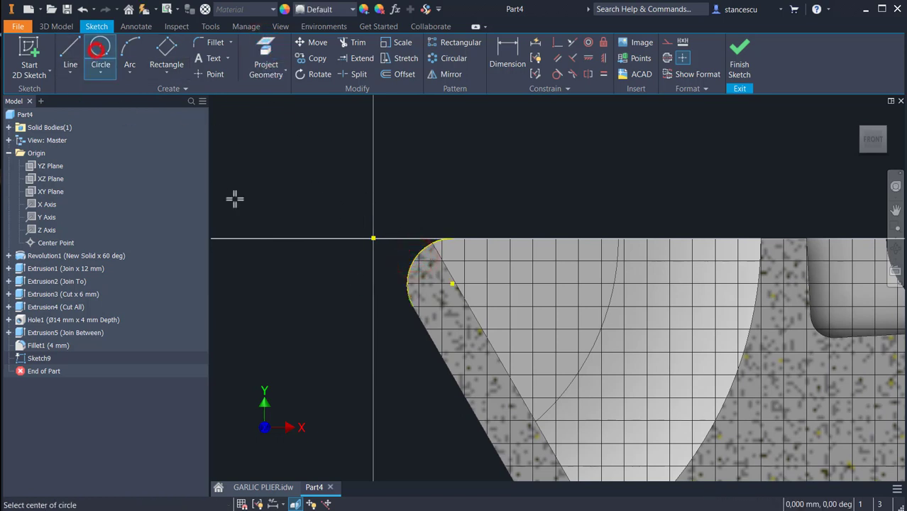
click(452, 284)
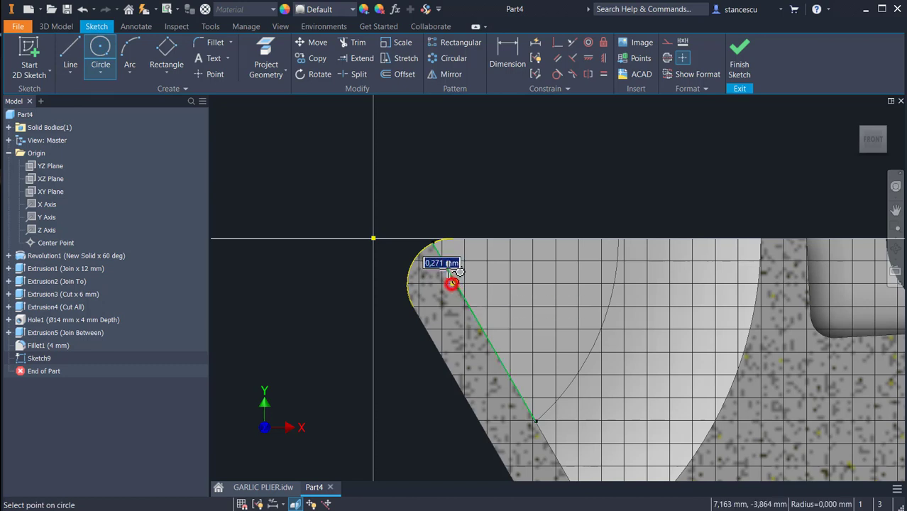
click(451, 236)
click(739, 57)
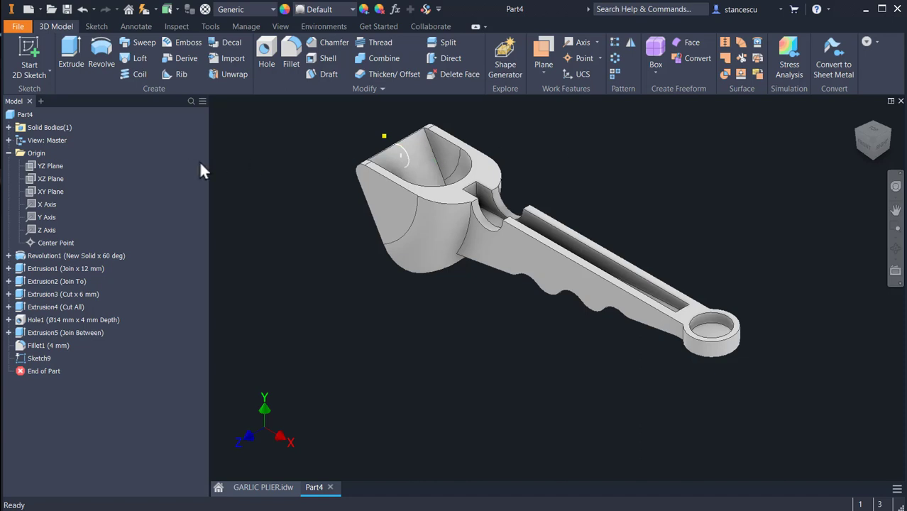
Extrude the circle as a cut between the two inner side faces of the plier head, trimming the plate's rounded upper end
click(72, 45)
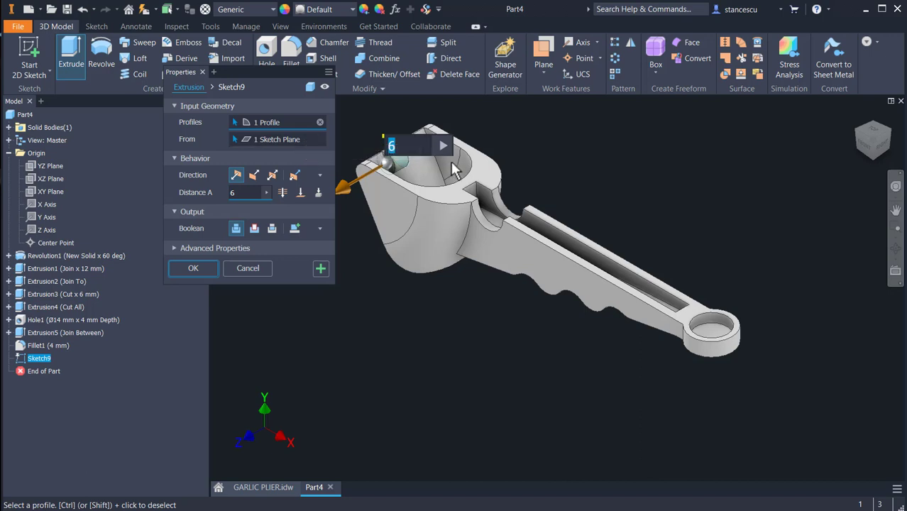
middle_drag(569, 134, 602, 205)
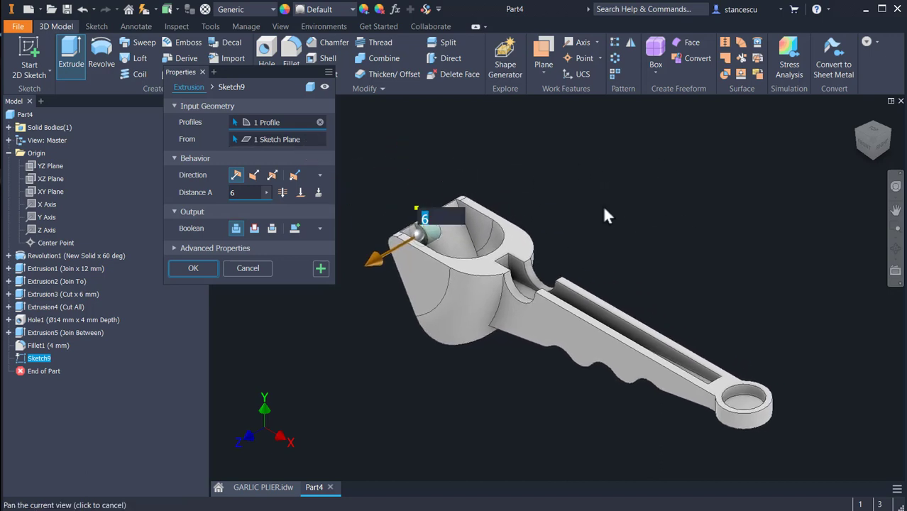
click(233, 139)
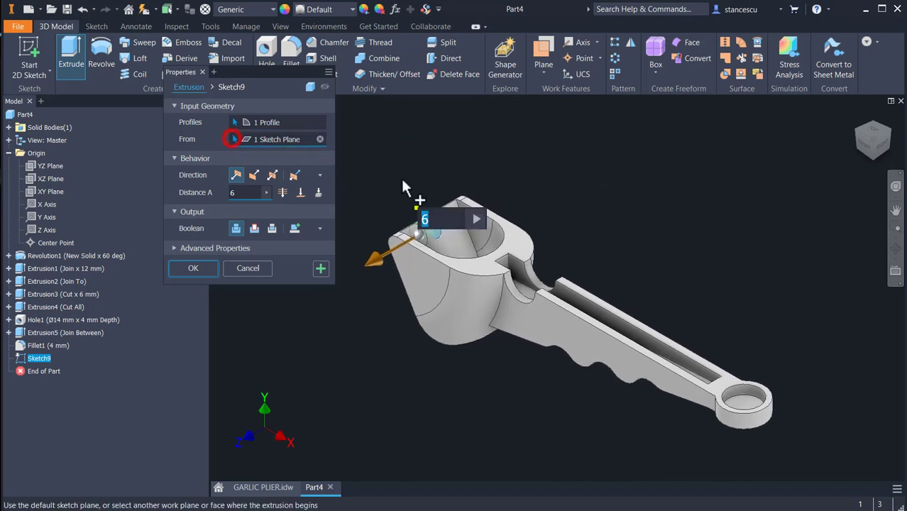
click(482, 231)
shift+middle_drag(632, 211, 521, 239)
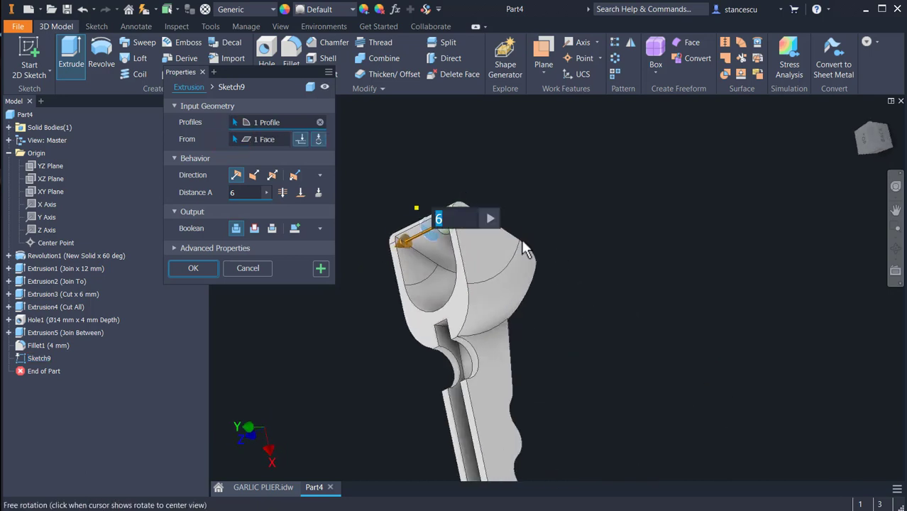
click(300, 193)
click(408, 264)
shift+middle_drag(356, 288, 413, 301)
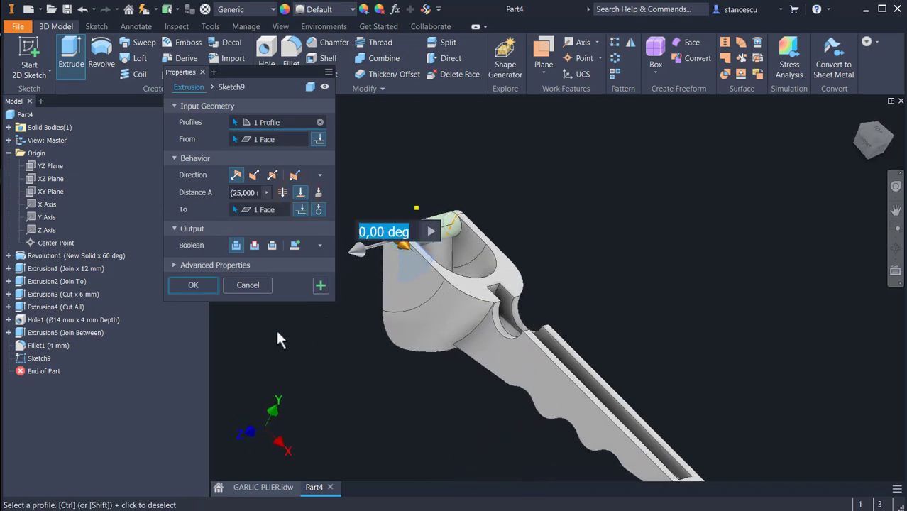
shift+middle_drag(437, 191, 601, 230)
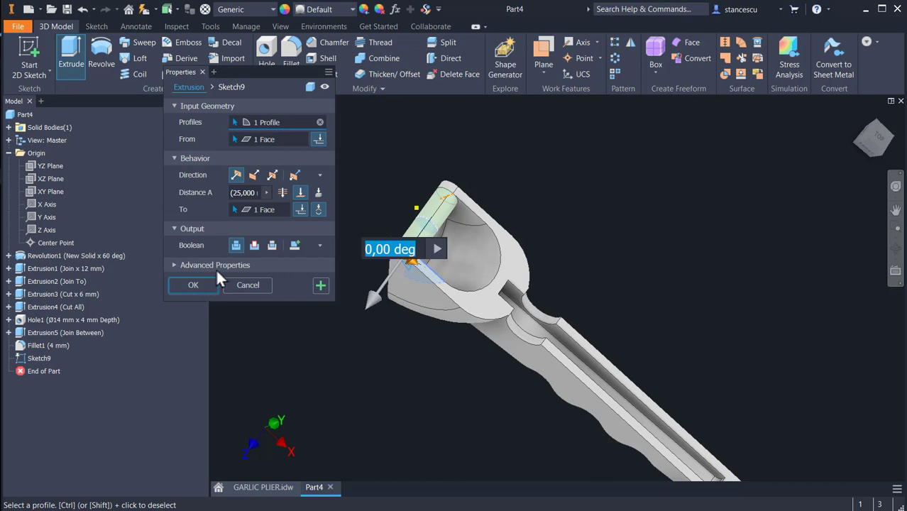
click(254, 246)
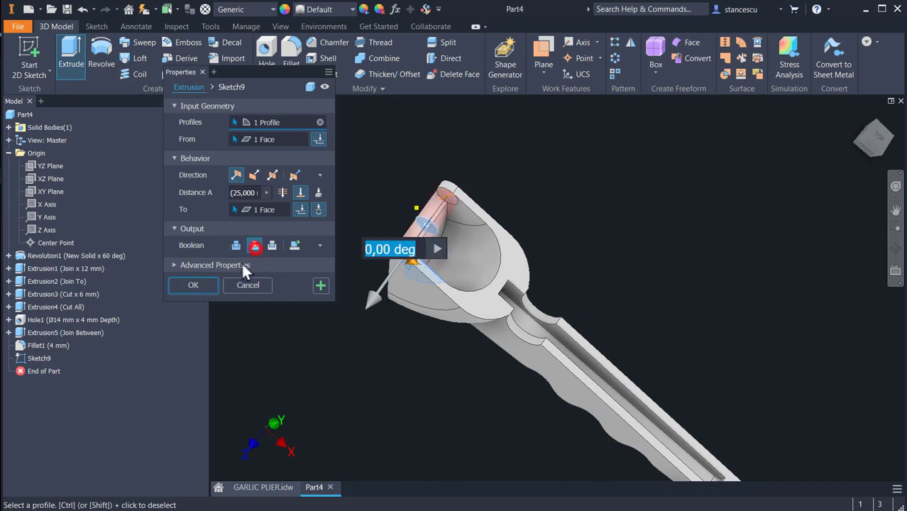
click(203, 282)
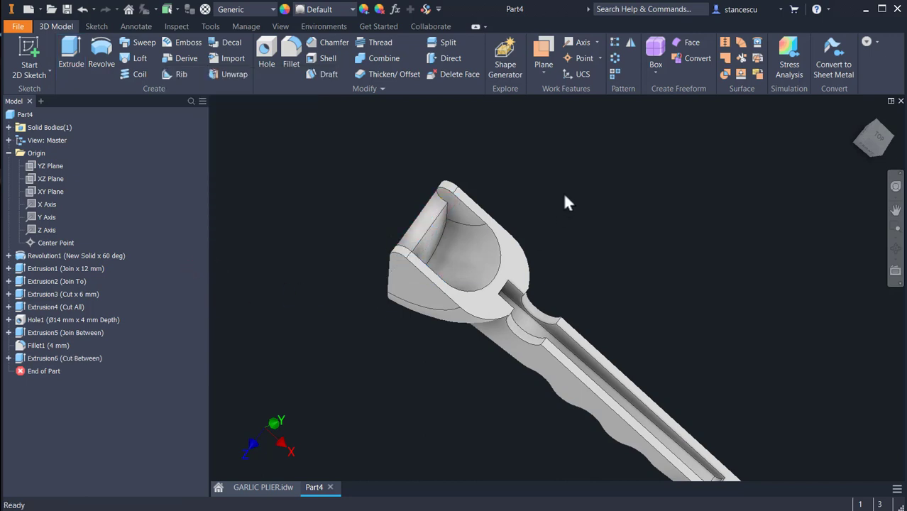
Switch to the GARLIC PLIER.idw drawing and examine the pivot hole's dimensions in section A-A
click(255, 493)
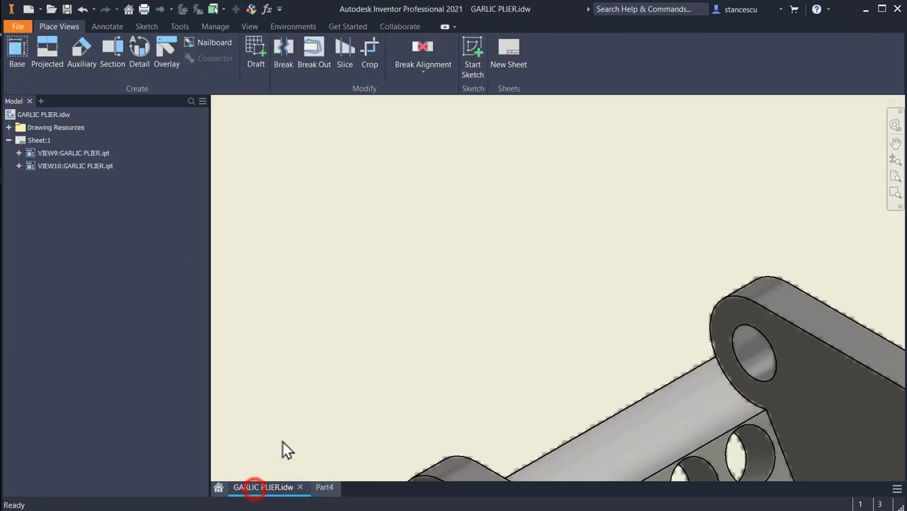
scroll(561, 334, down, 10)
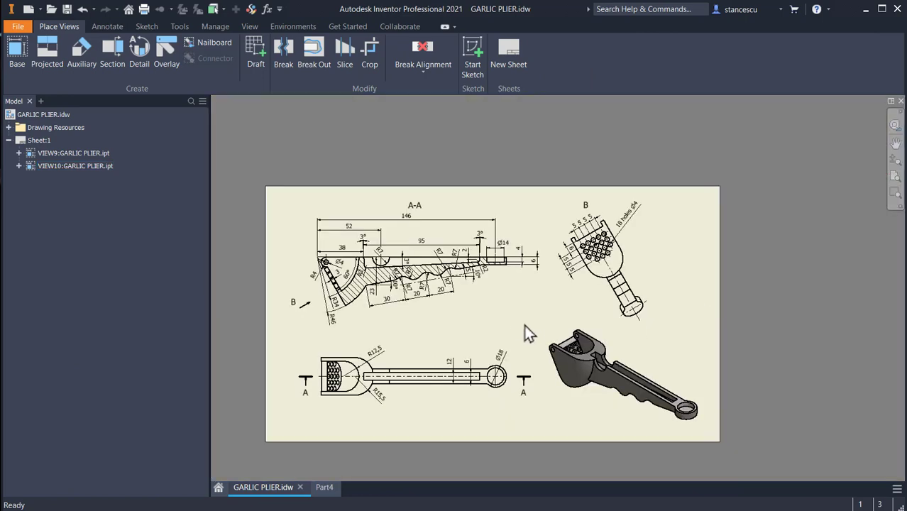
middle_drag(542, 324, 623, 333)
scroll(424, 327, up, 3)
scroll(426, 277, up, 3)
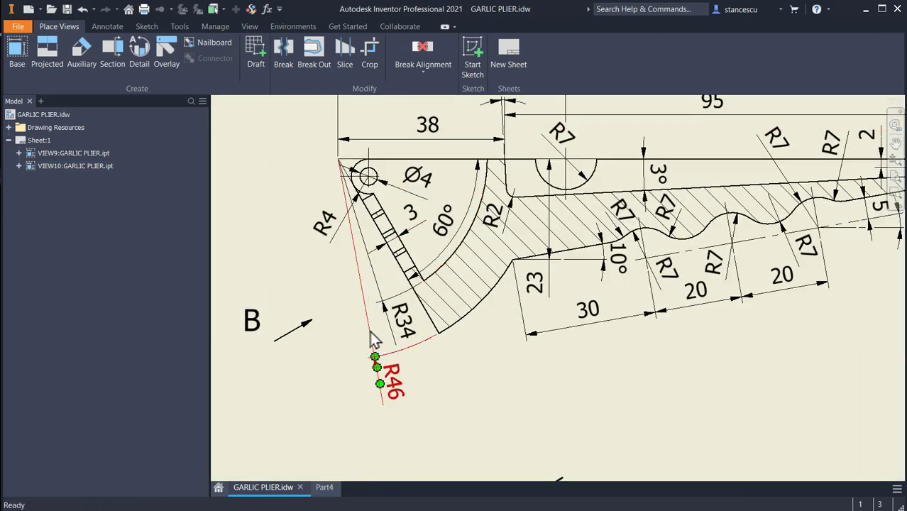
Return to the Part4 model and add a 4 mm through-all hole concentric with the rounded pivot end of the plier head
click(324, 487)
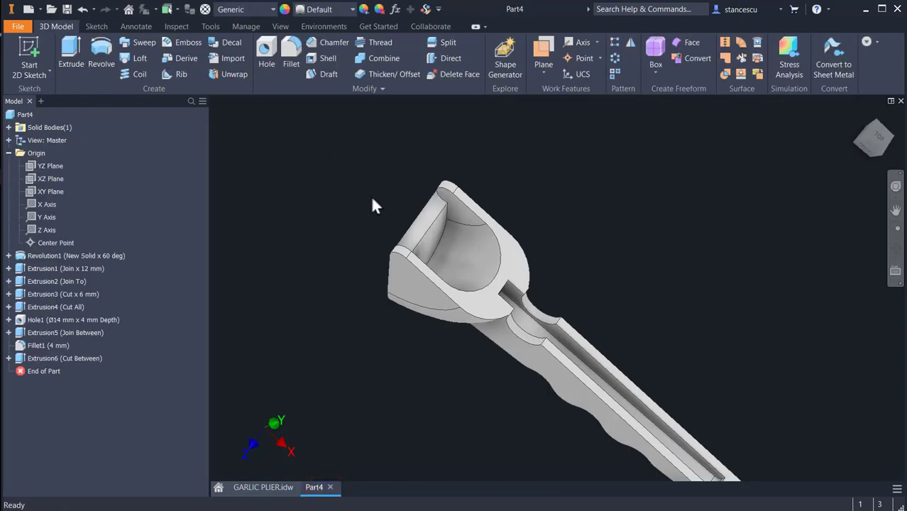
scroll(375, 206, up, 3)
click(267, 53)
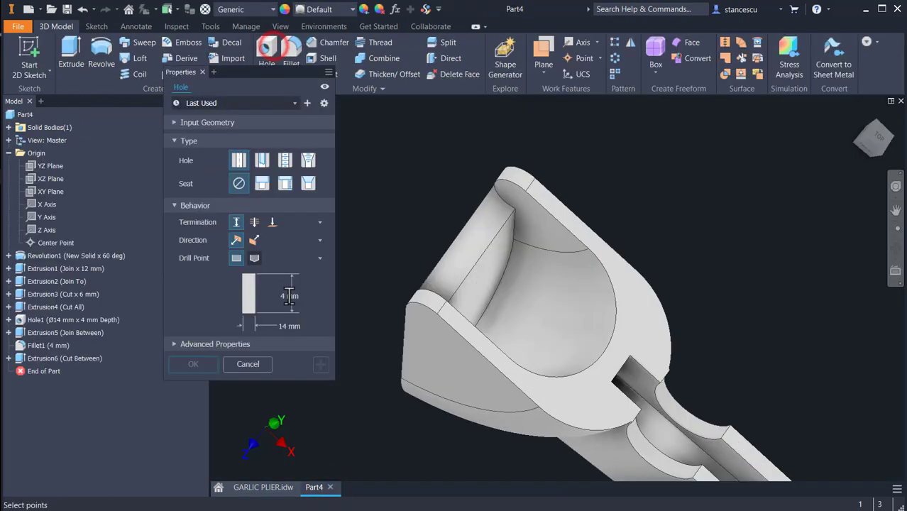
click(419, 326)
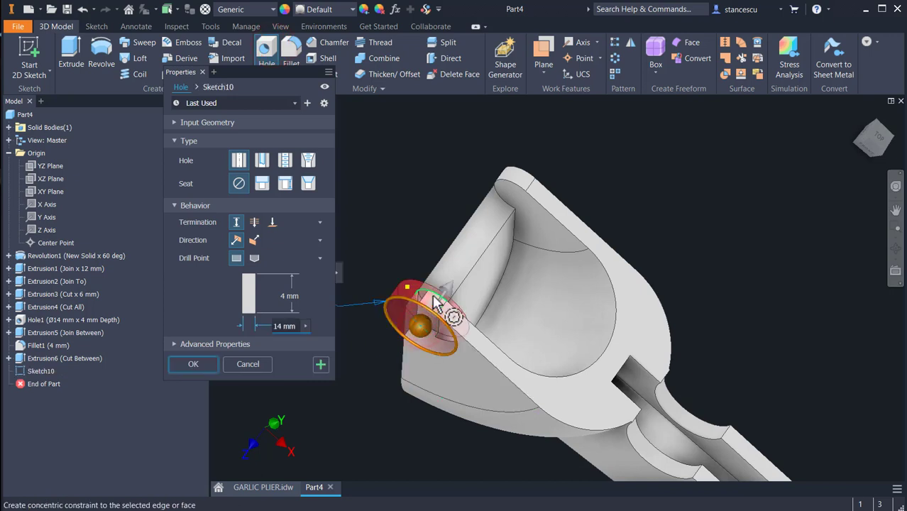
click(434, 304)
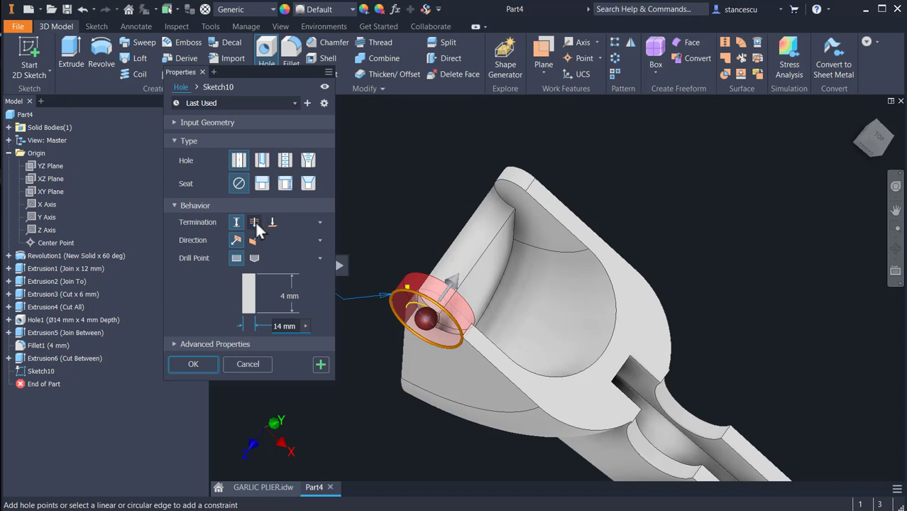
click(254, 222)
click(280, 307)
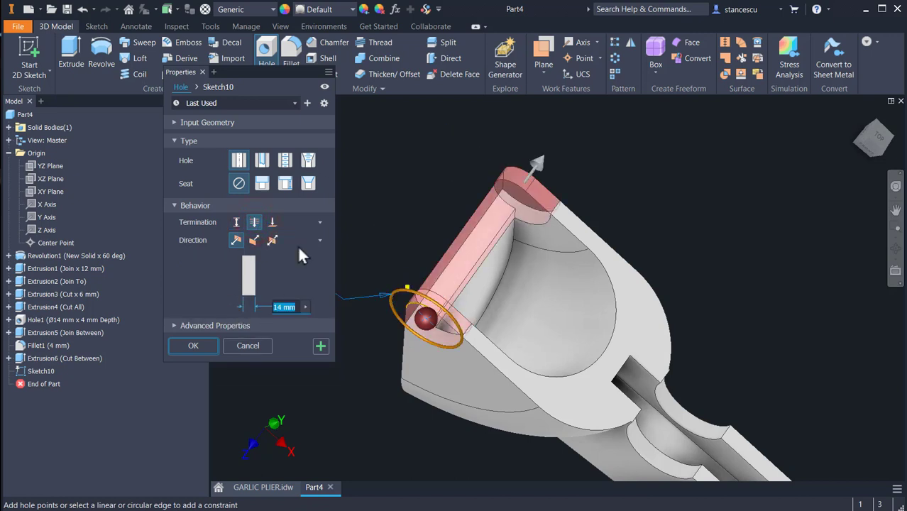
text(4)
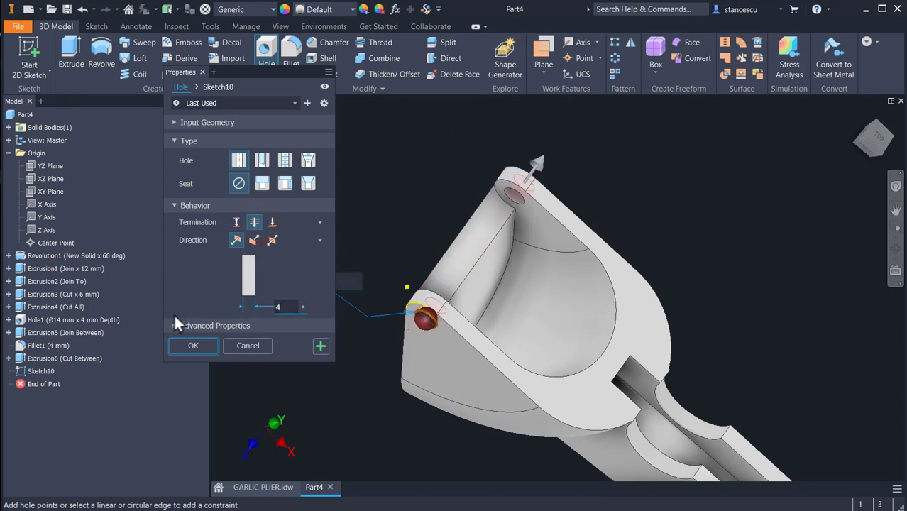
click(186, 344)
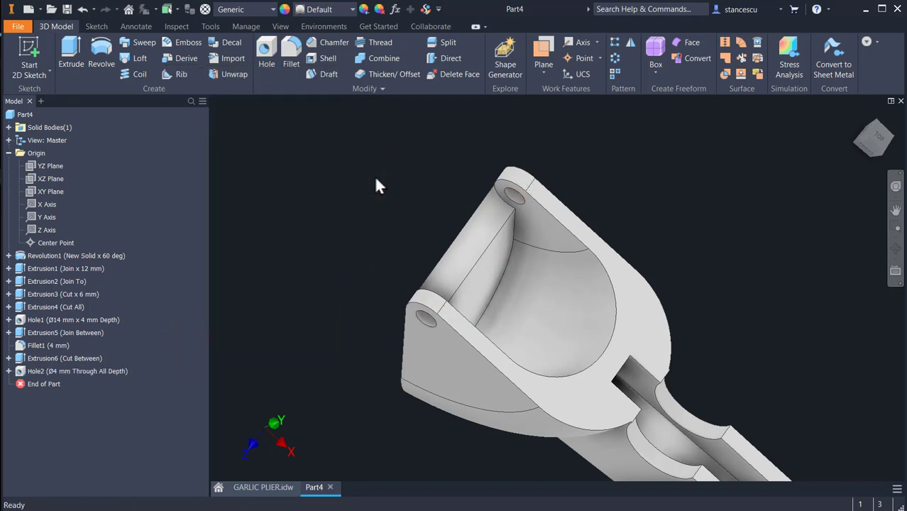
key(F6)
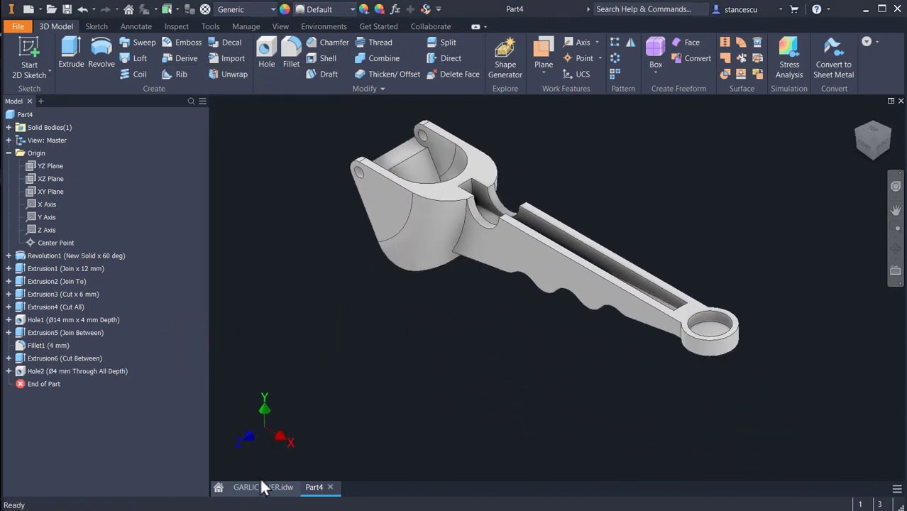
Switch to the GARLIC PLIER.idw drawing and examine the plate's hole pattern, its spacing and hole diameter in view B
click(263, 487)
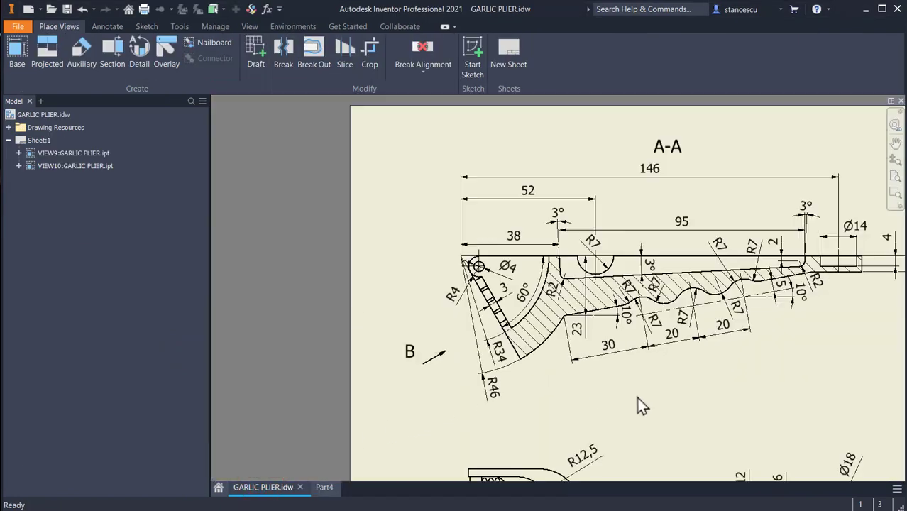
mouse_move(637, 404)
middle_down()
mouse_move(648, 365)
mouse_move(354, 294)
mouse_move(377, 348)
middle_up()
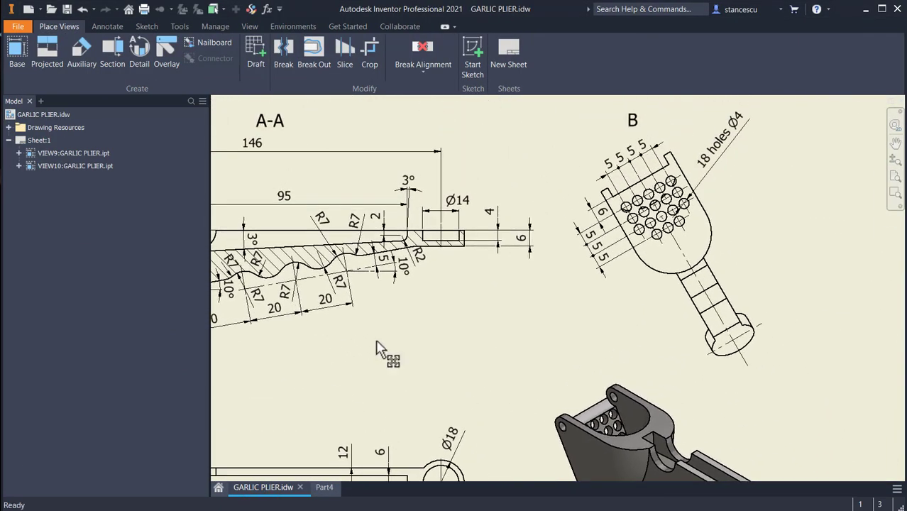
scroll(610, 415, down, 3)
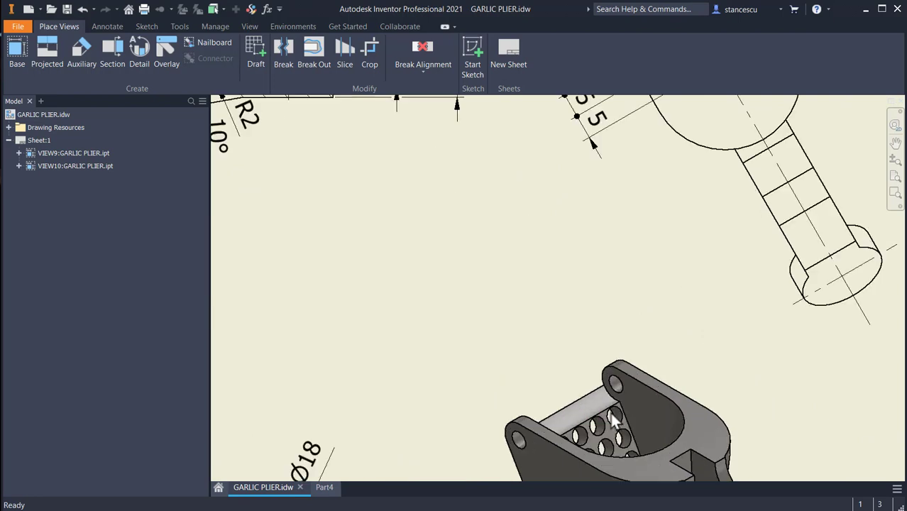
mouse_move(610, 412)
middle_down()
mouse_move(663, 244)
mouse_move(674, 475)
middle_up()
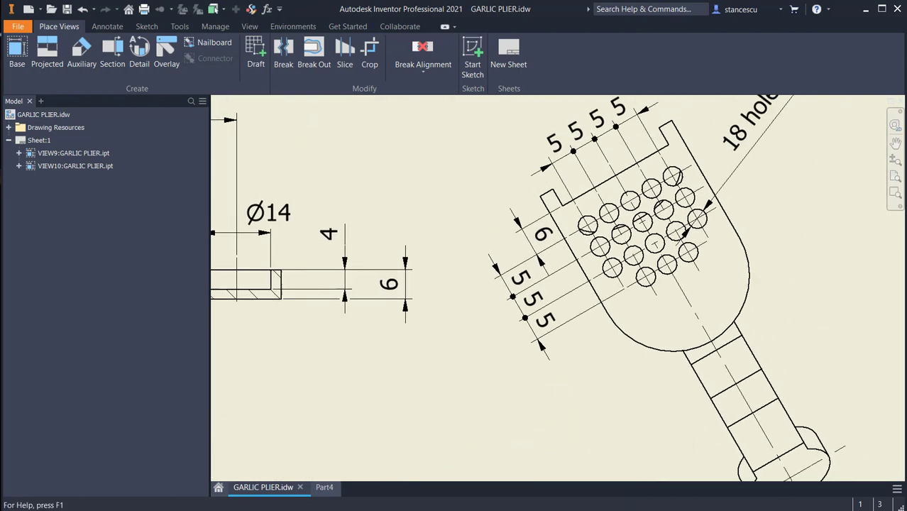
scroll(681, 223, down, 3)
scroll(681, 224, up, 4)
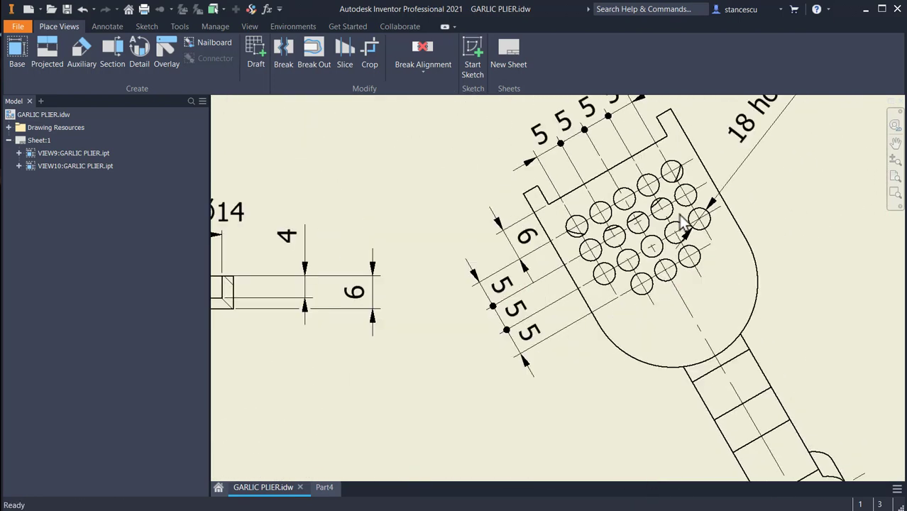
scroll(560, 291, down, 2)
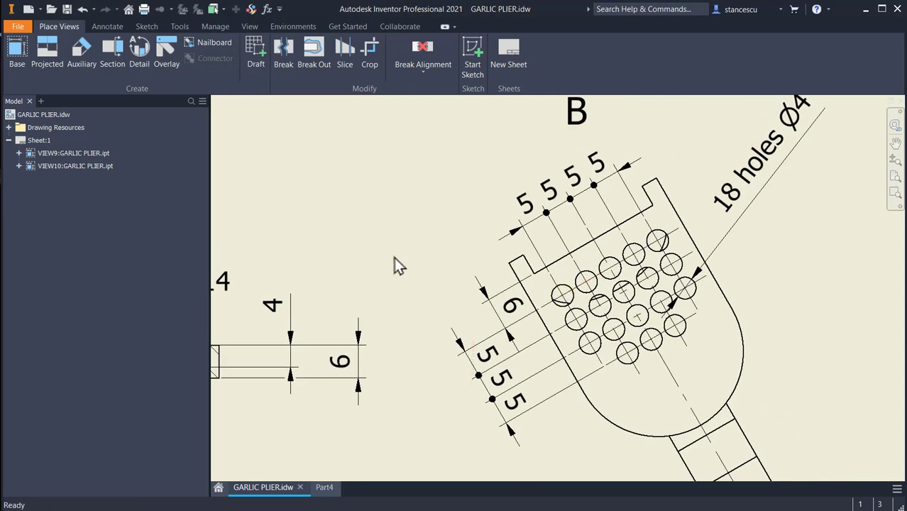
click(537, 305)
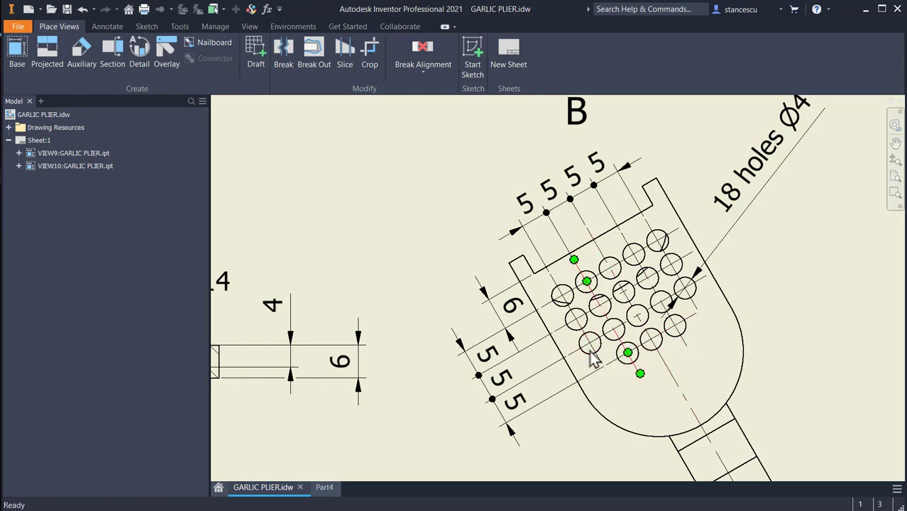
In Part4, start a sliced-view sketch on the slanted plate's inner face and place a point about 7.4 mm below its upper edge, 8 mm off-centre
click(324, 490)
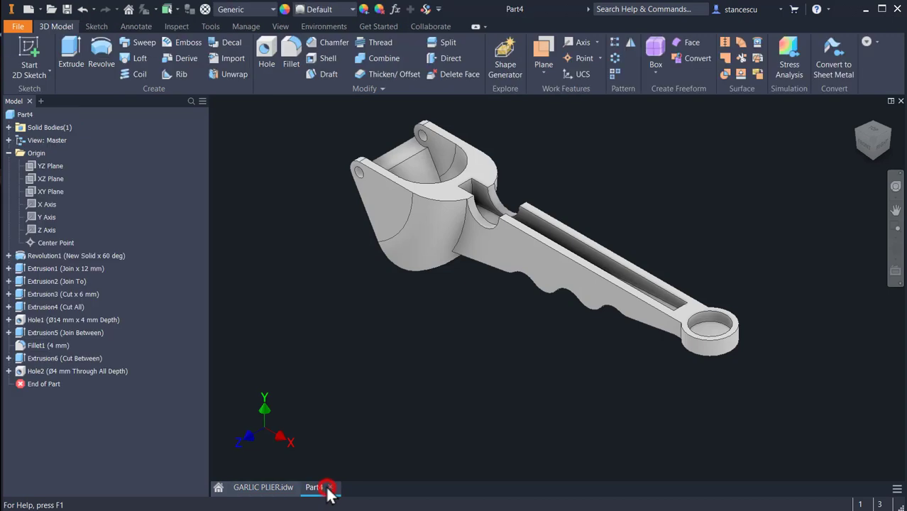
click(428, 181)
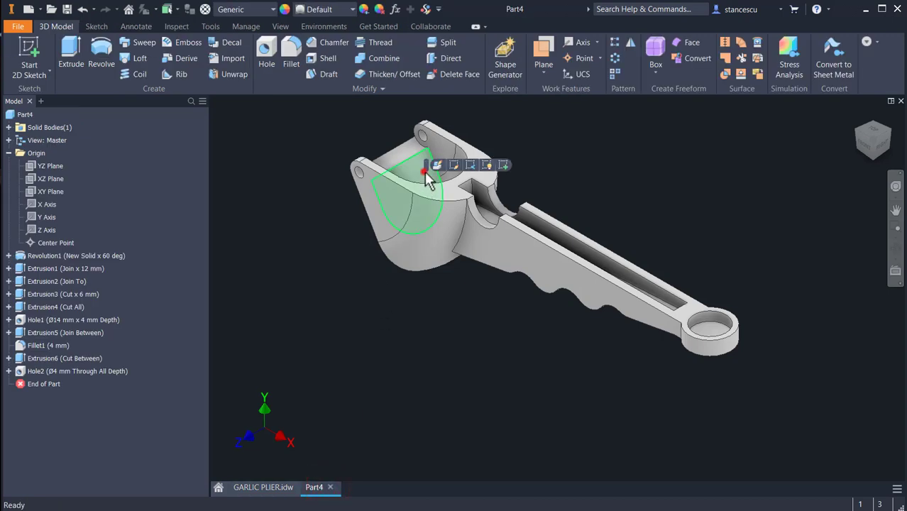
click(503, 165)
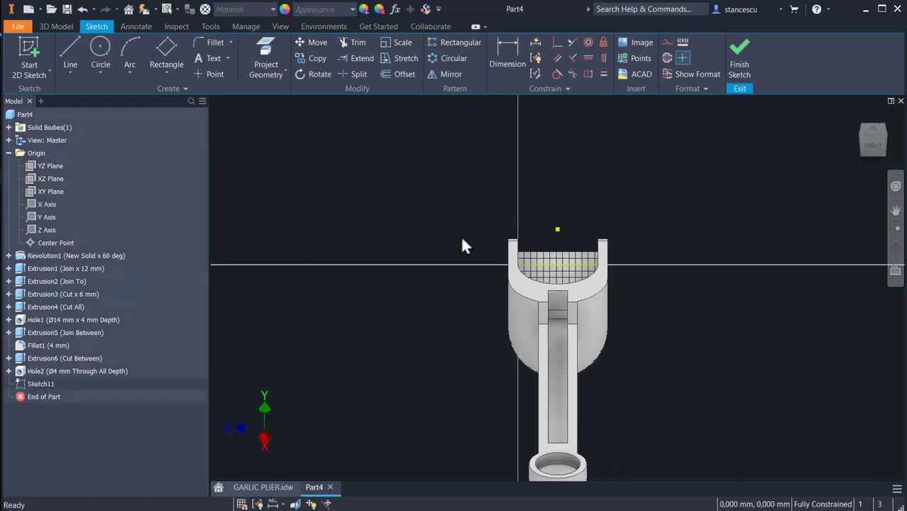
key(F7)
scroll(587, 304, down, 6)
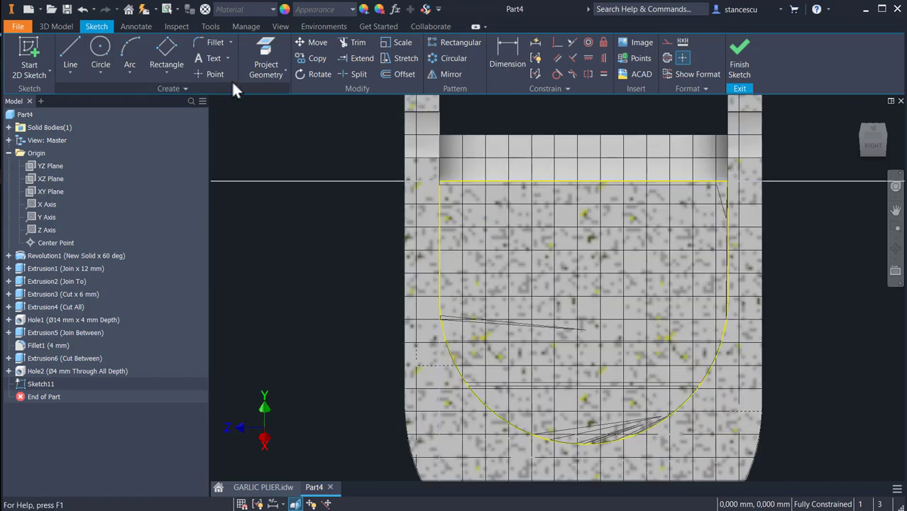
click(208, 72)
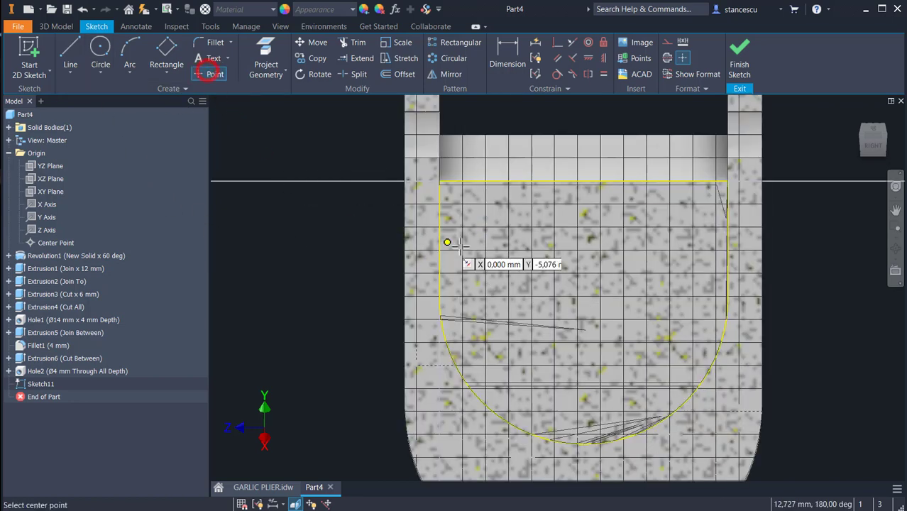
click(491, 220)
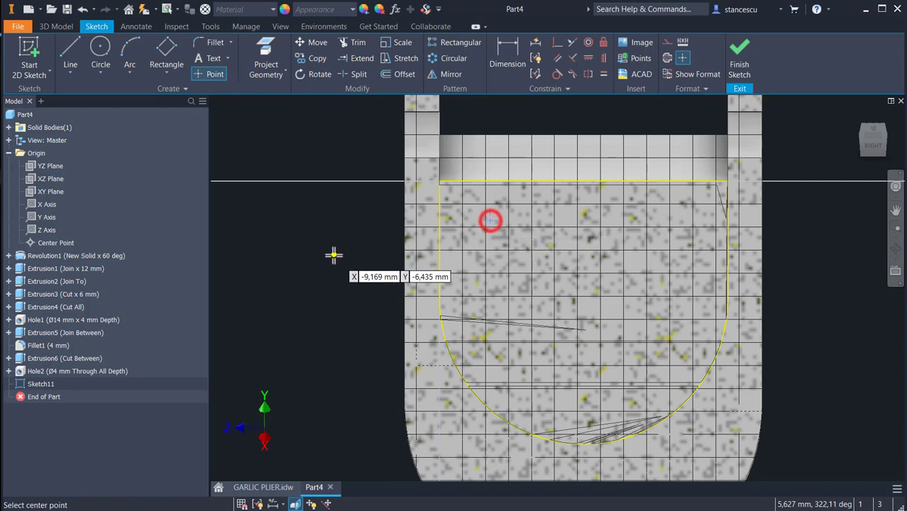
Dimension the sketched point 6 mm from the plate's upper rounded edge
click(505, 63)
click(499, 136)
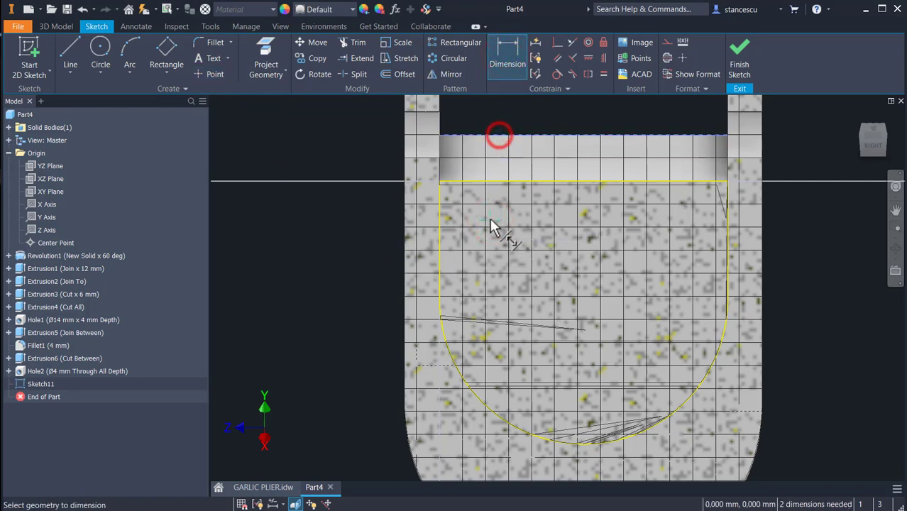
click(490, 222)
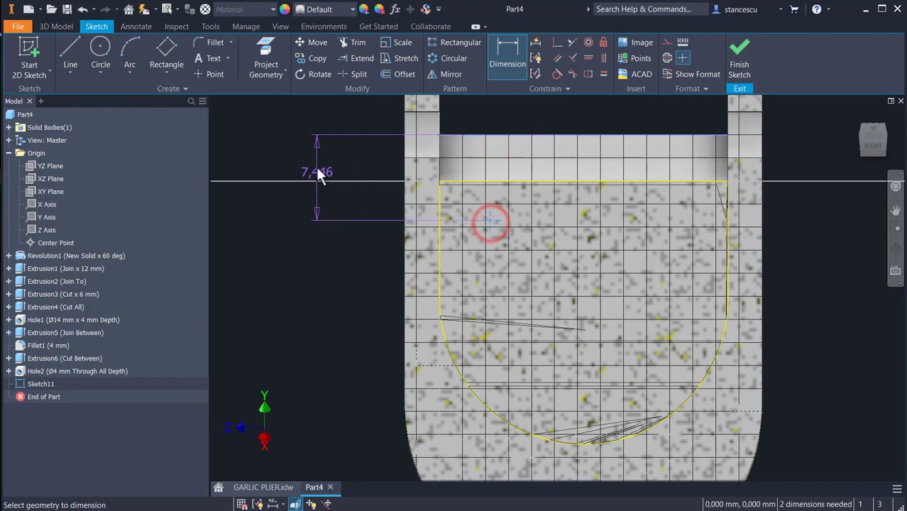
click(317, 163)
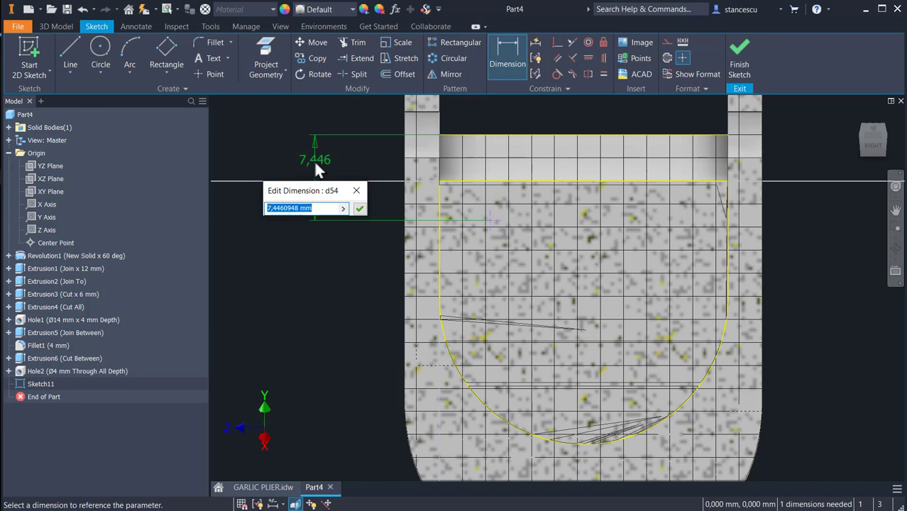
text(6)
key(Return)
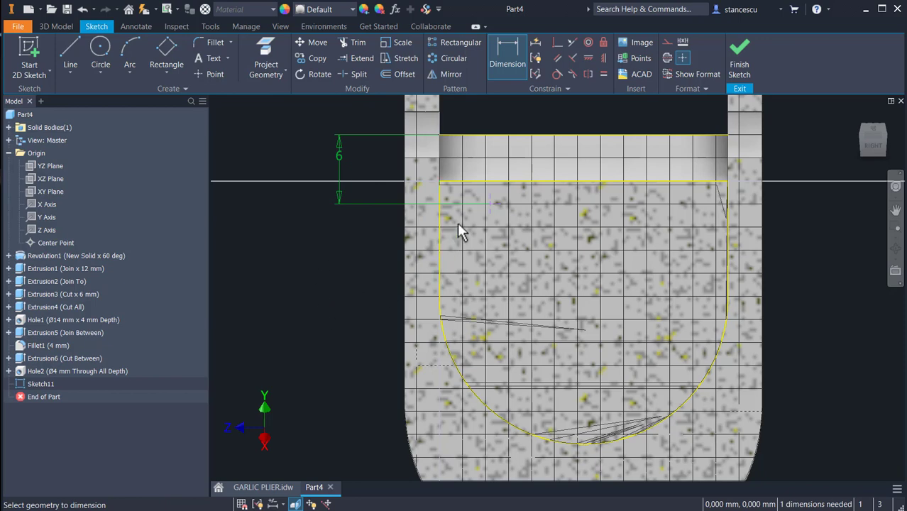
Dimension the point's horizontal distance from the projected origin point as 5+5 mm and finish the sketch
mouse_move(488, 204)
middle_down()
mouse_move(530, 158)
mouse_move(506, 299)
middle_up()
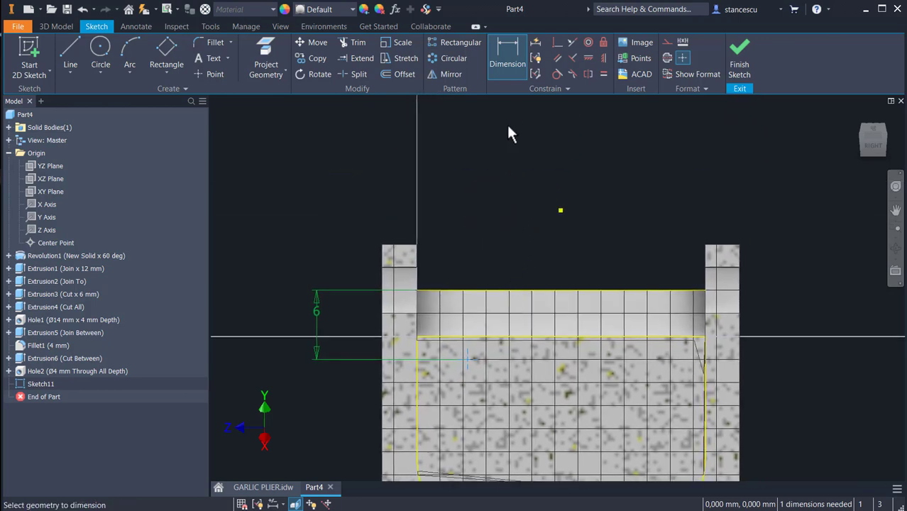
click(561, 211)
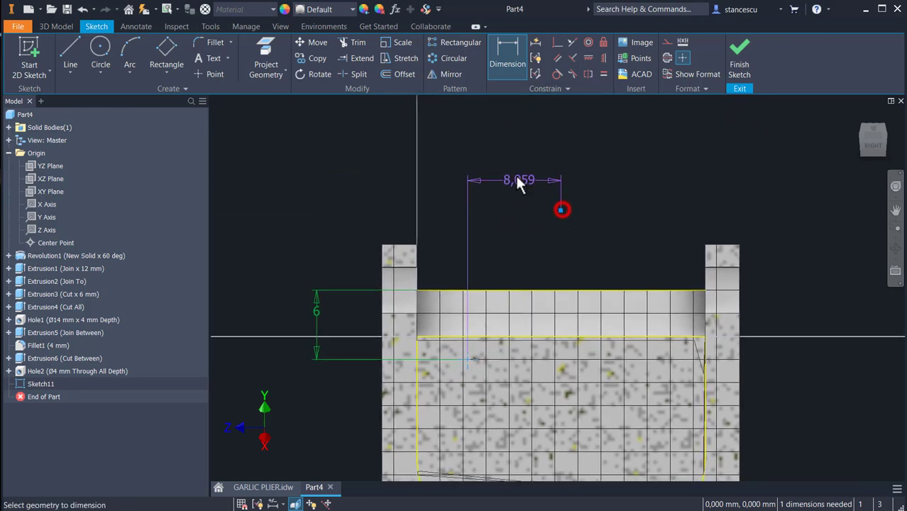
click(509, 169)
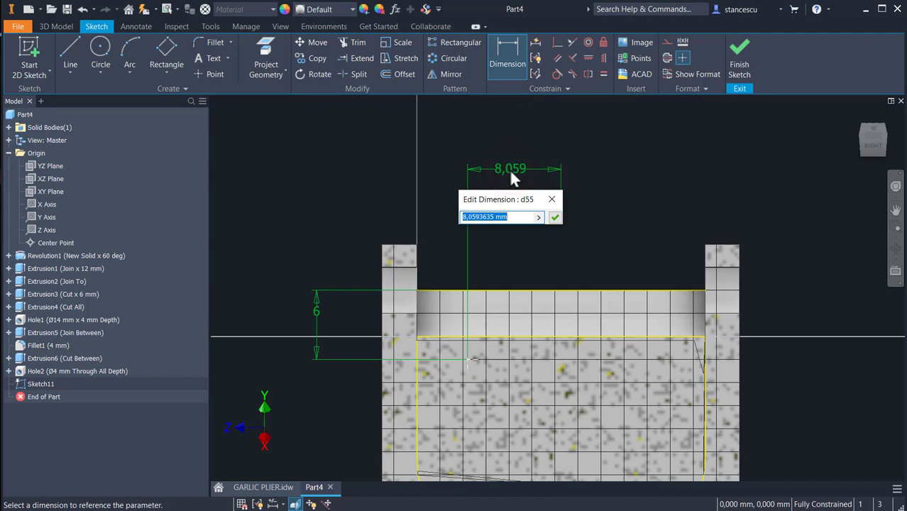
text(5+5)
key(Return)
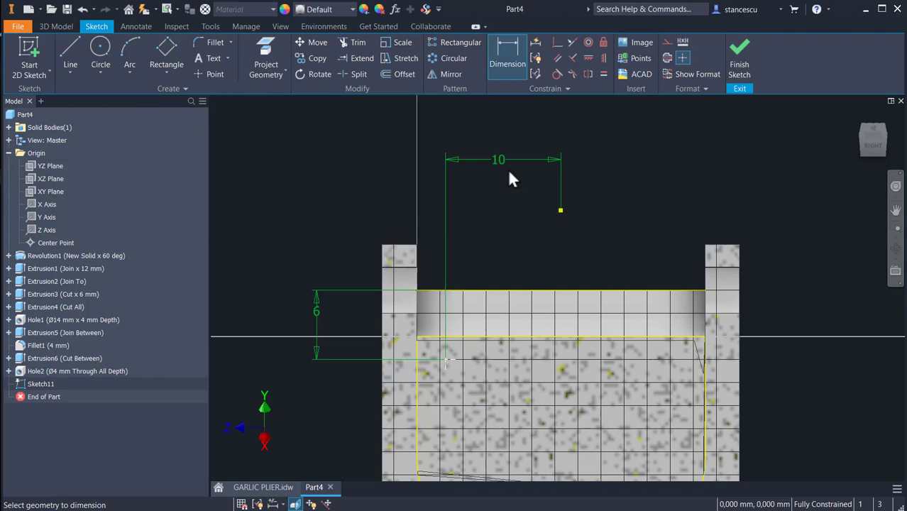
click(738, 63)
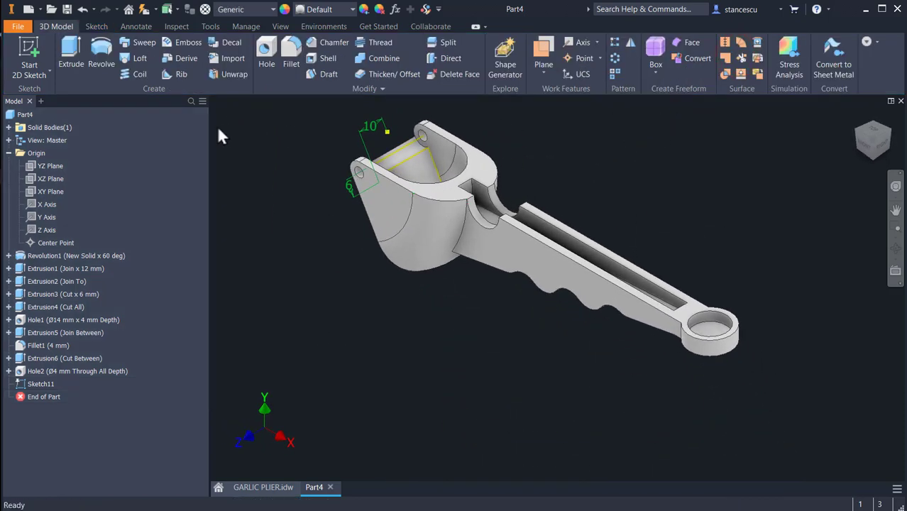
Create a 4 mm simple hole through all at the dimensioned sketch point on the slanted plate
click(266, 66)
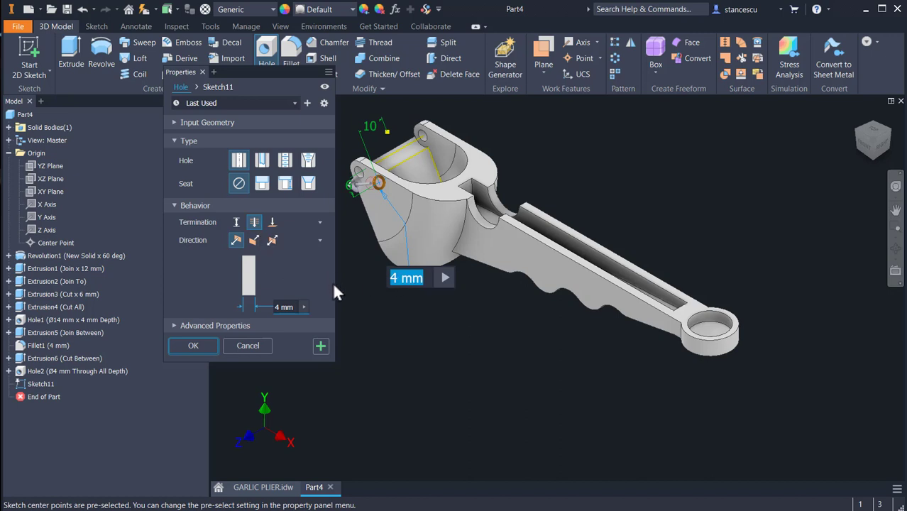
shift+middle_drag(354, 321, 313, 344)
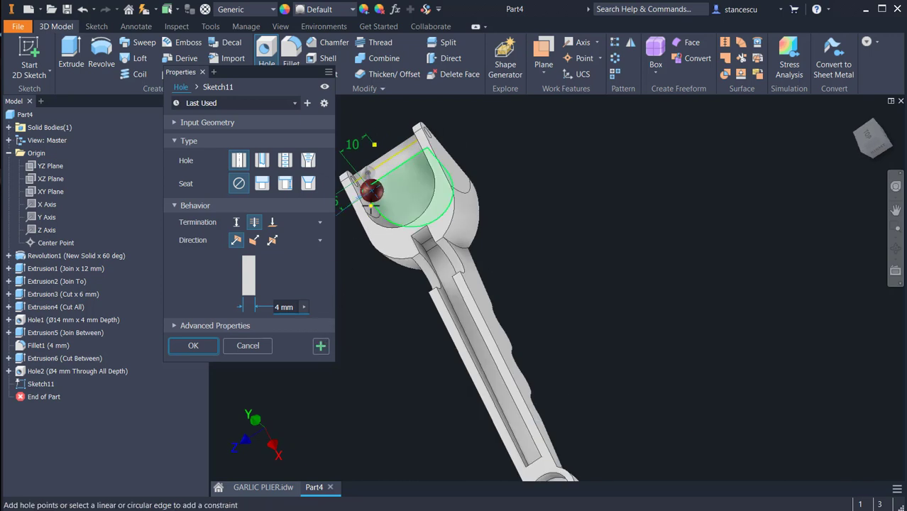
scroll(391, 195, up, 5)
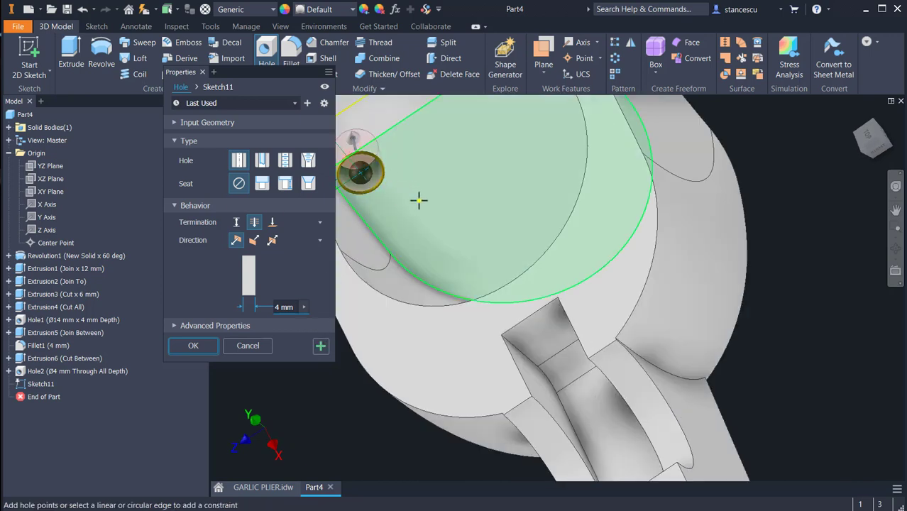
scroll(418, 200, down, 3)
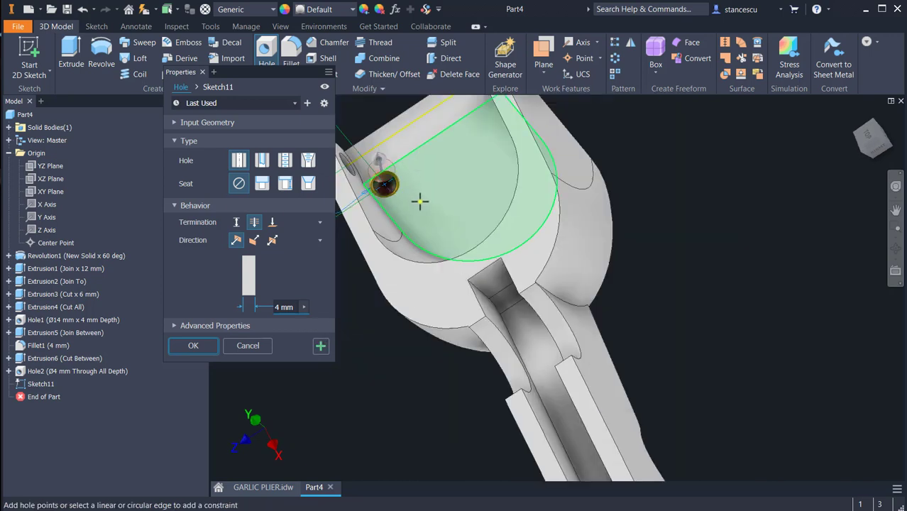
click(193, 346)
shift+middle_drag(405, 233, 406, 209)
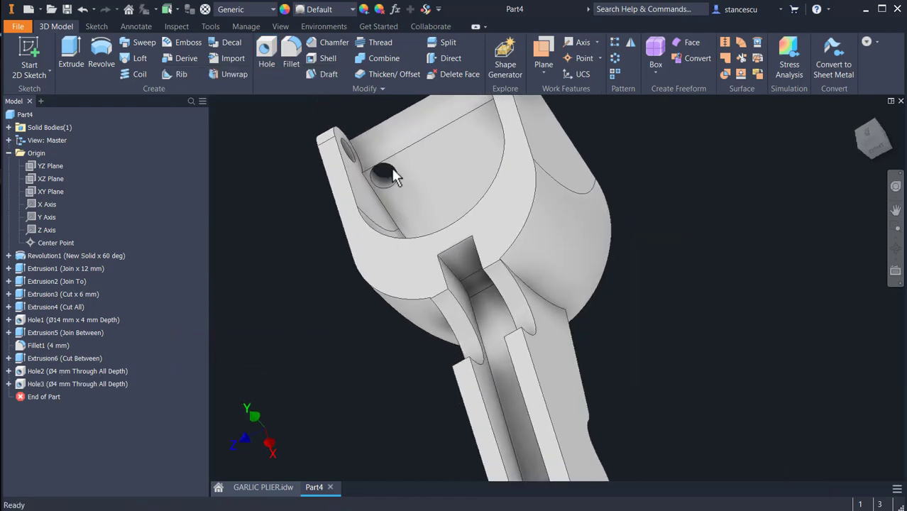
Set up a rectangular pattern of the new plate hole across the plate's width, with 5 instances spaced 5 mm
click(615, 44)
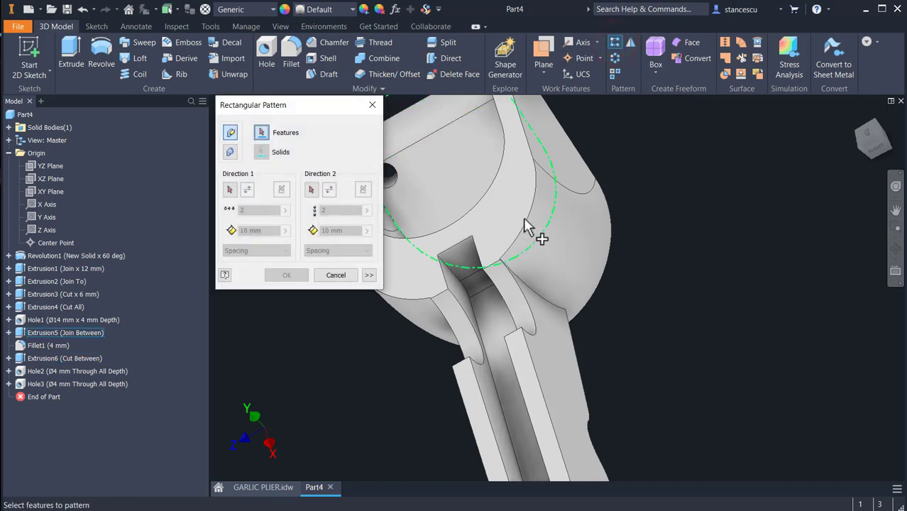
shift+middle_drag(536, 232, 634, 237)
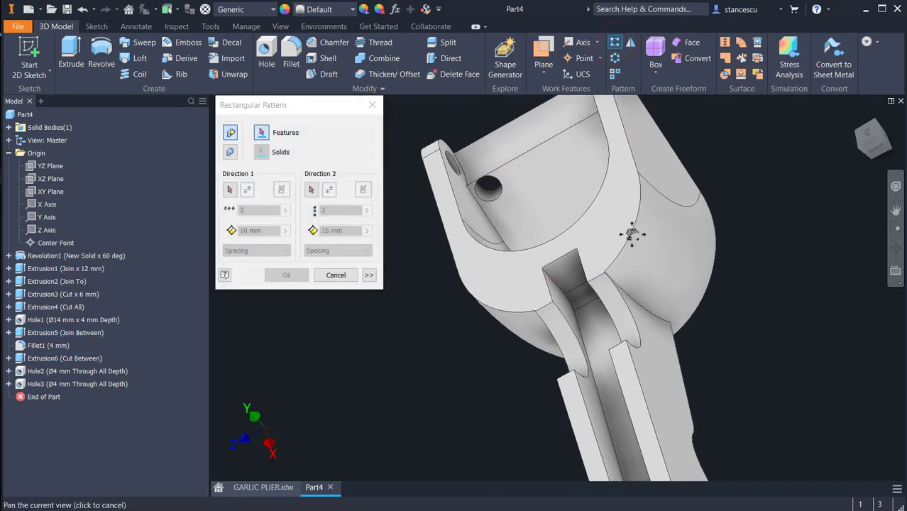
click(497, 199)
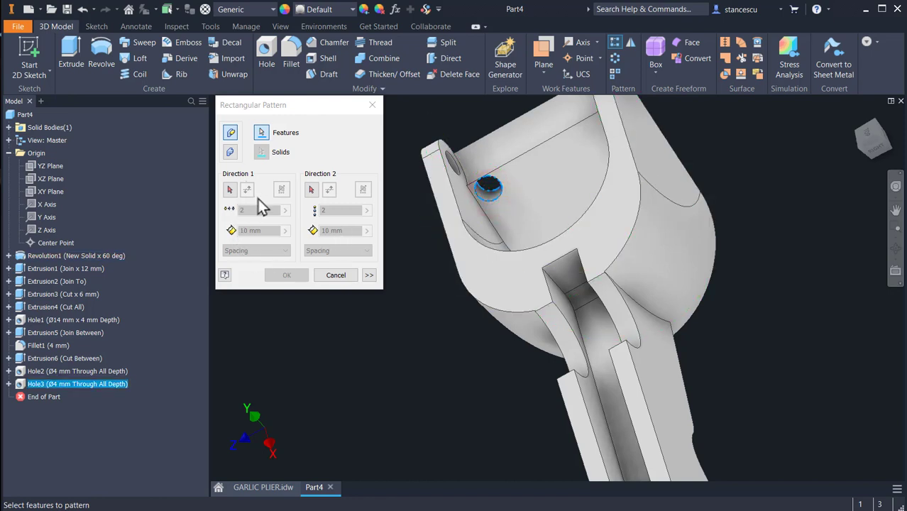
click(229, 190)
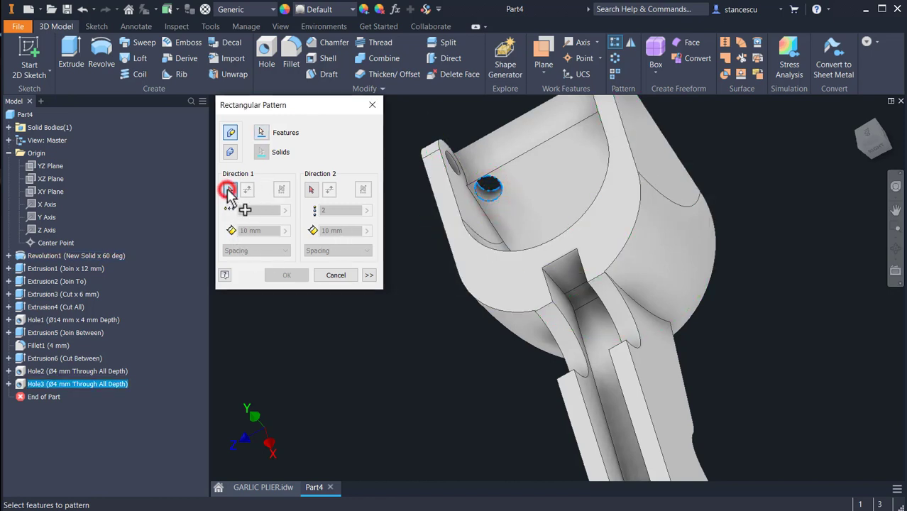
click(485, 136)
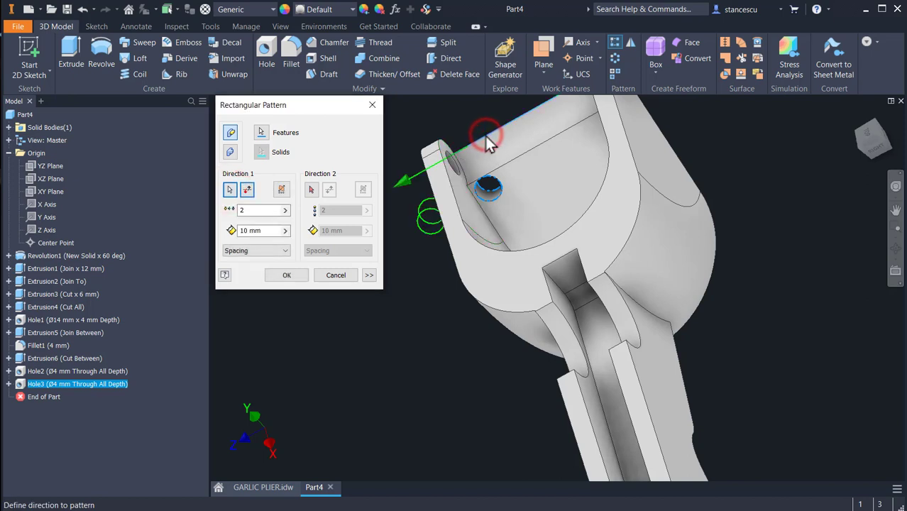
click(246, 190)
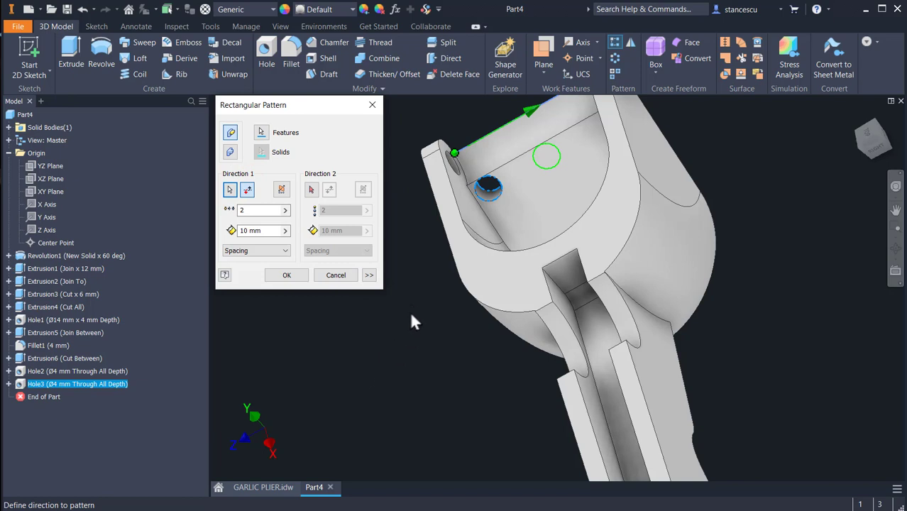
double_click(263, 209)
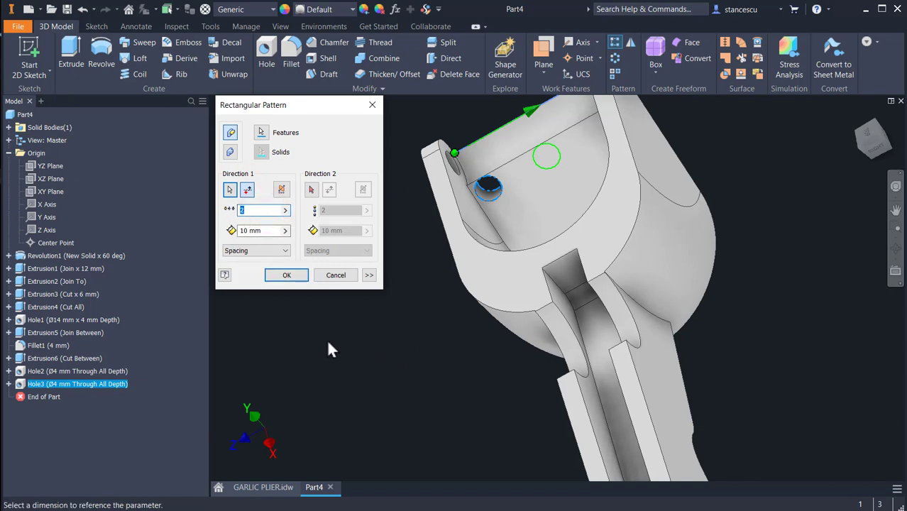
text(5)
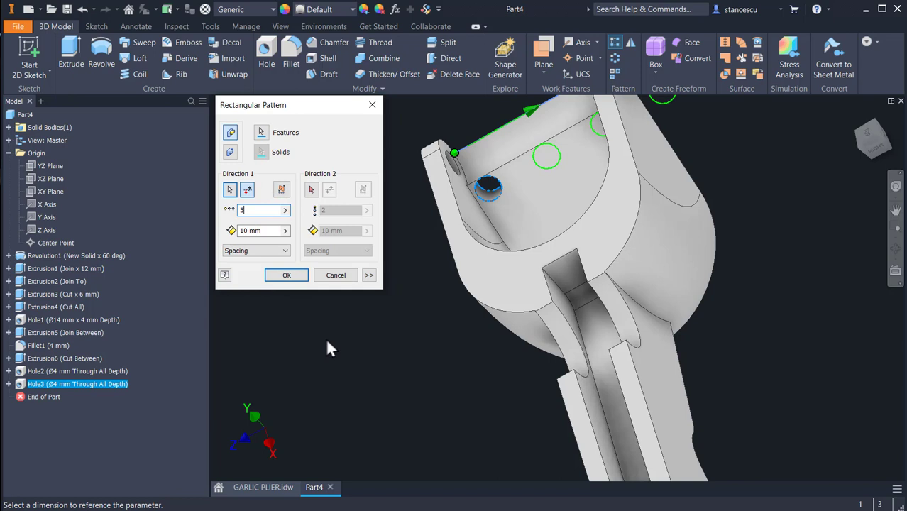
double_click(265, 234)
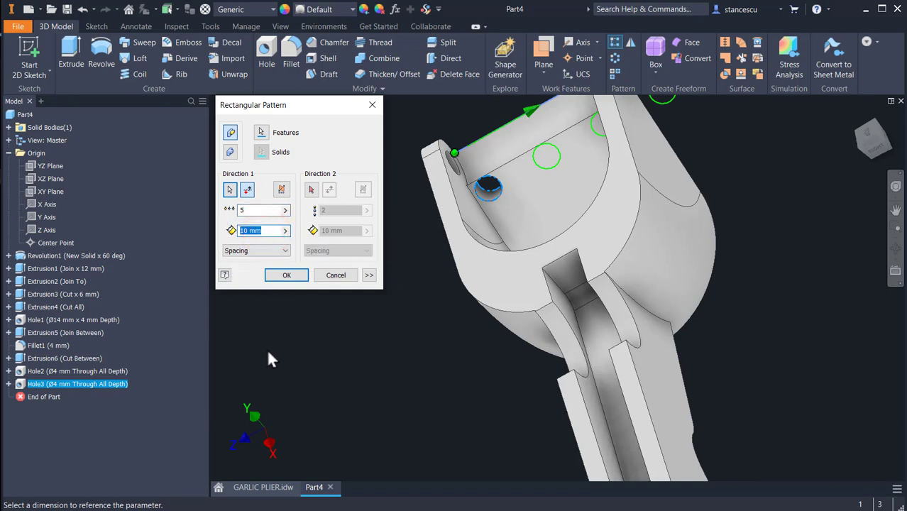
text(5)
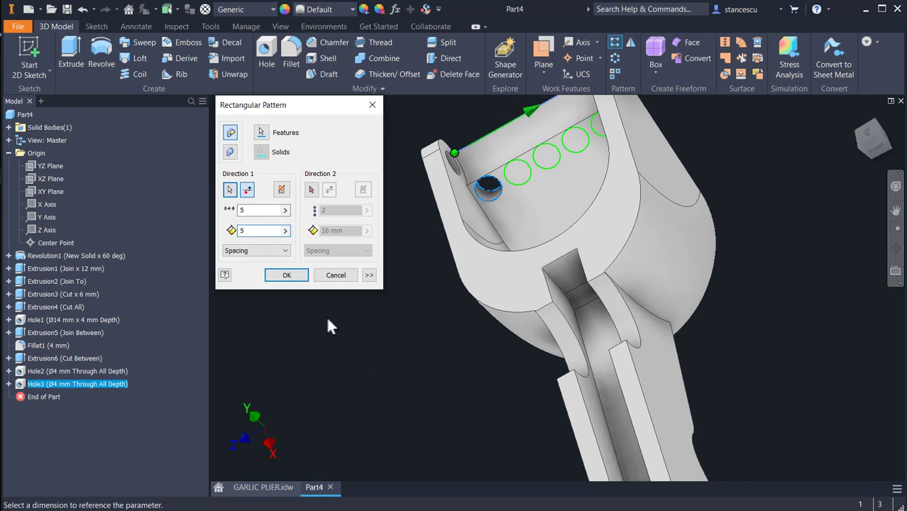
Add a second pattern direction down the plate's side edge with 3 instances spaced 5 mm, and create the pattern
click(311, 190)
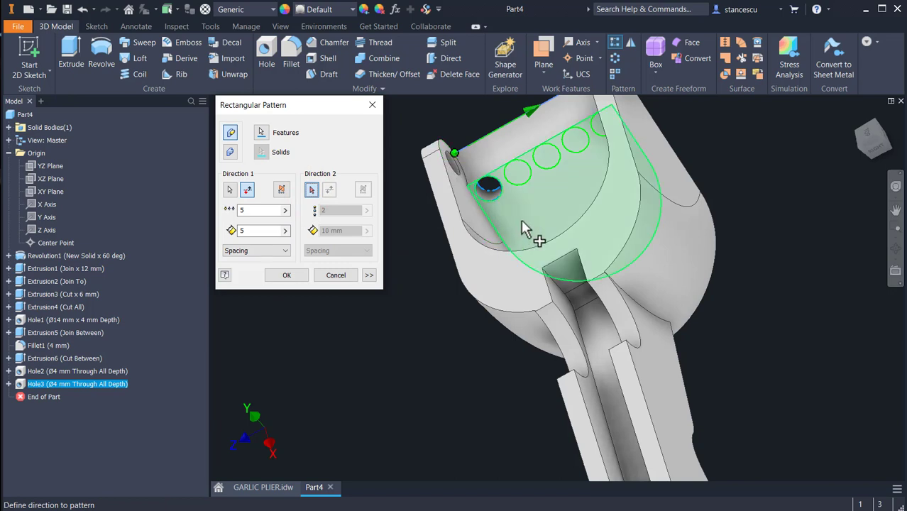
shift+middle_drag(521, 222, 521, 220)
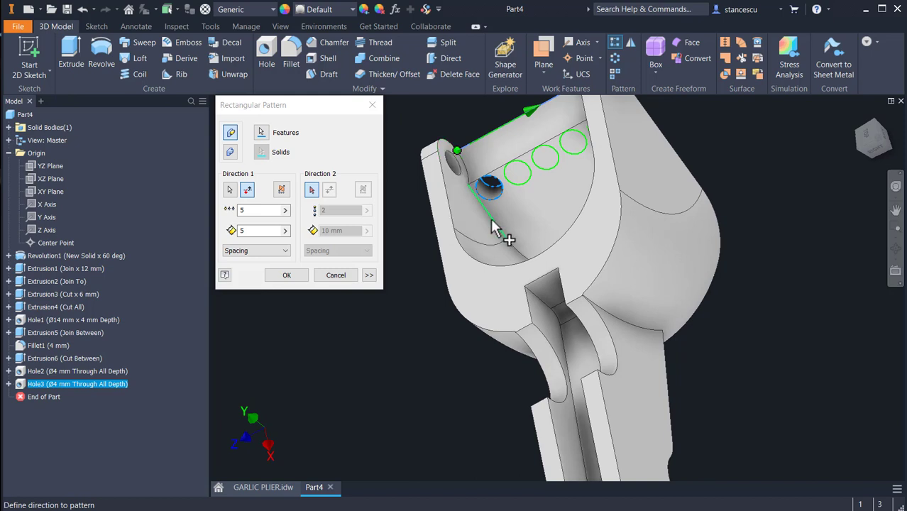
click(495, 227)
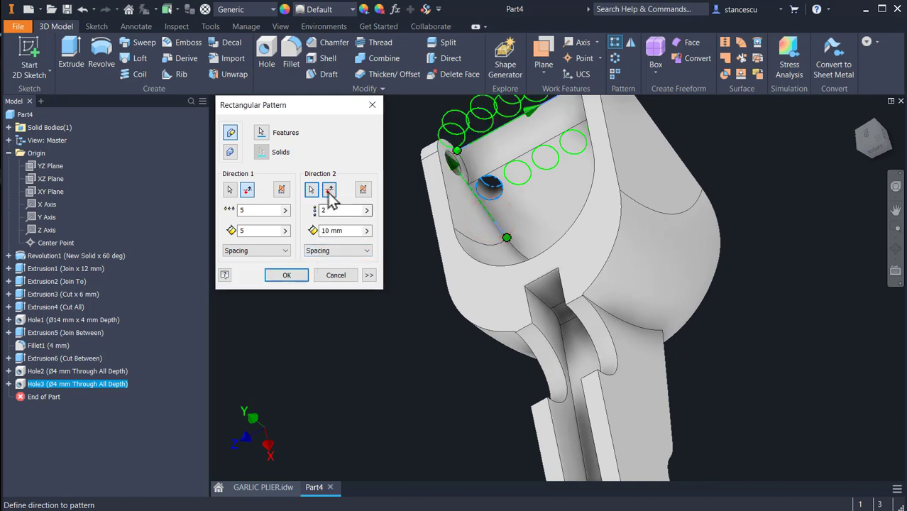
click(329, 191)
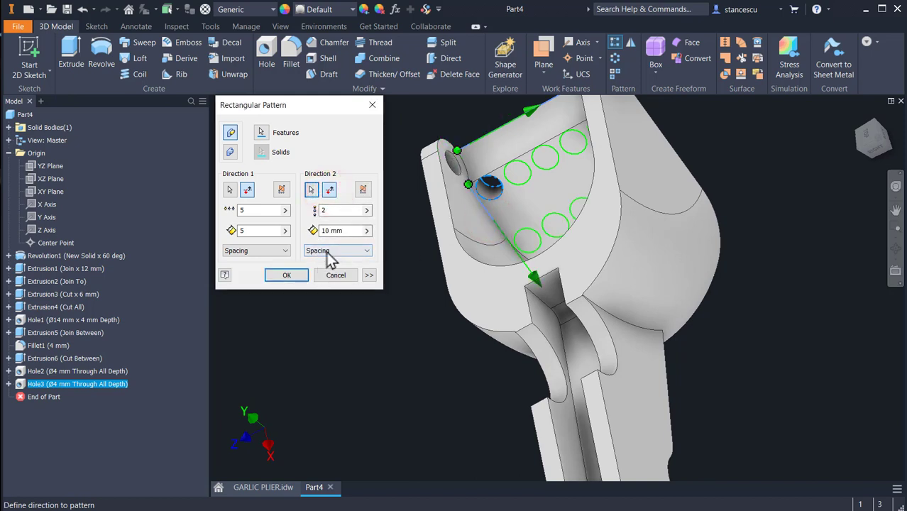
click(347, 230)
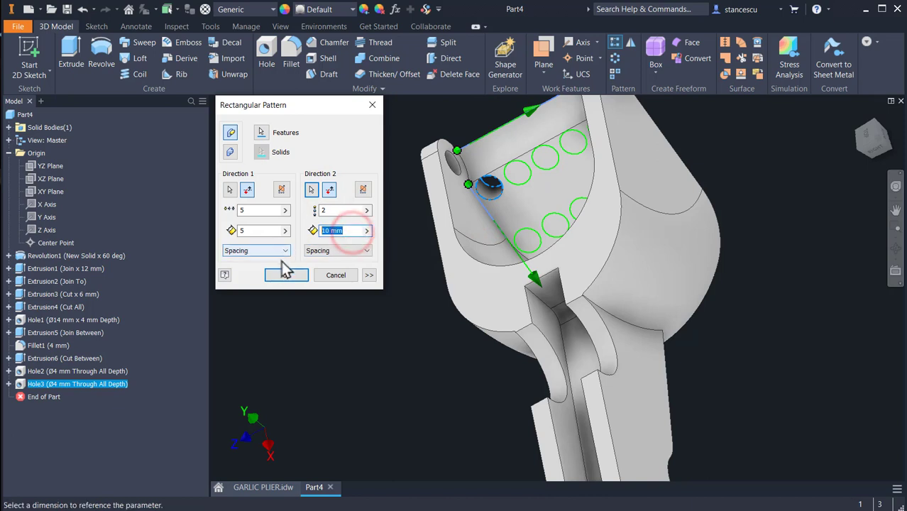
text(5)
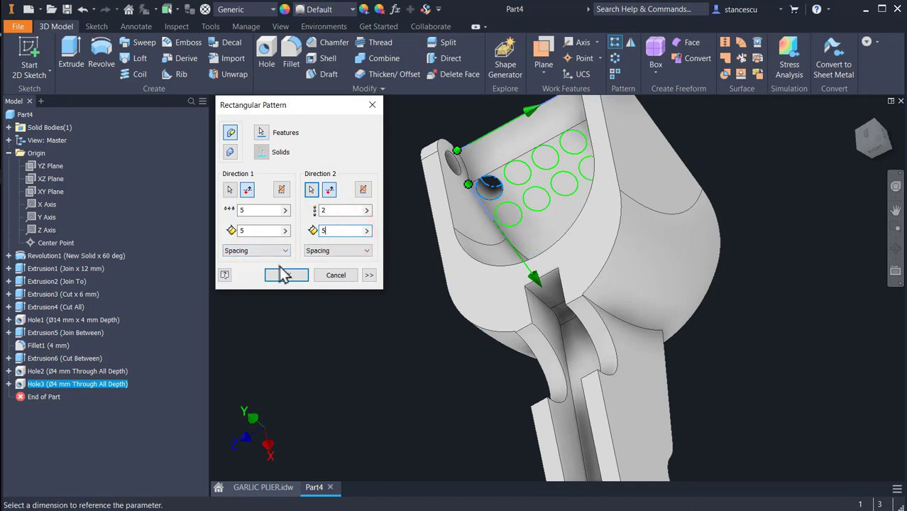
double_click(329, 210)
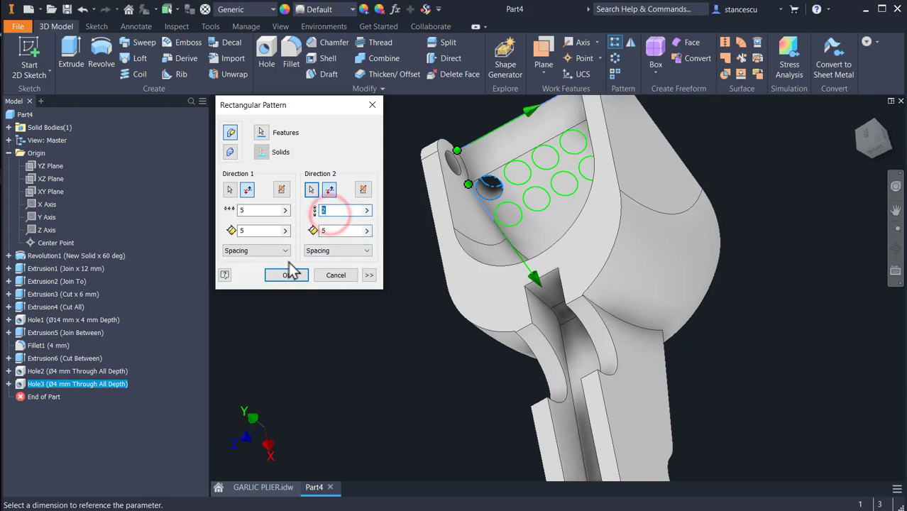
text(3)
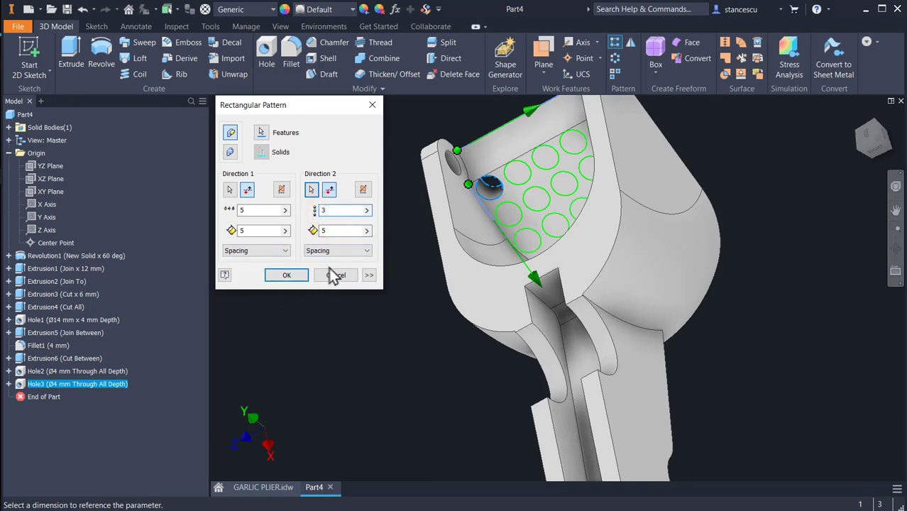
click(294, 275)
shift+middle_drag(356, 315, 407, 312)
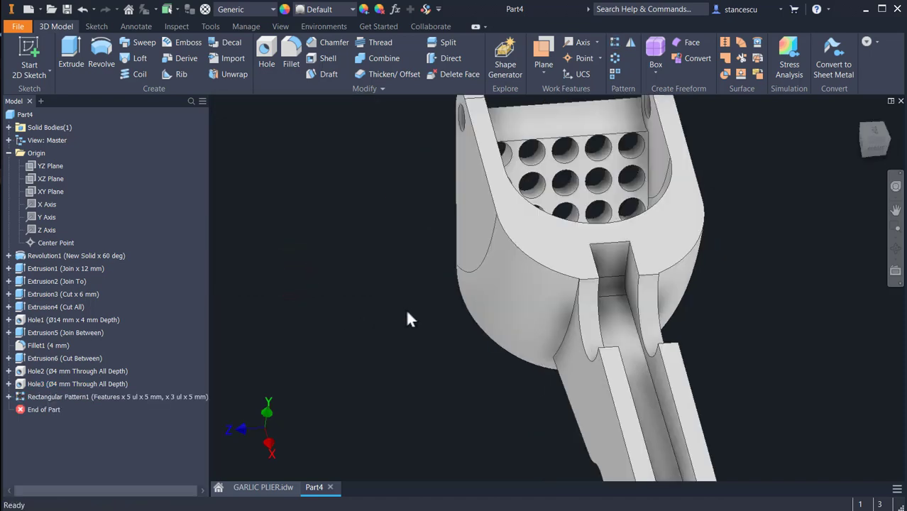
key(F6)
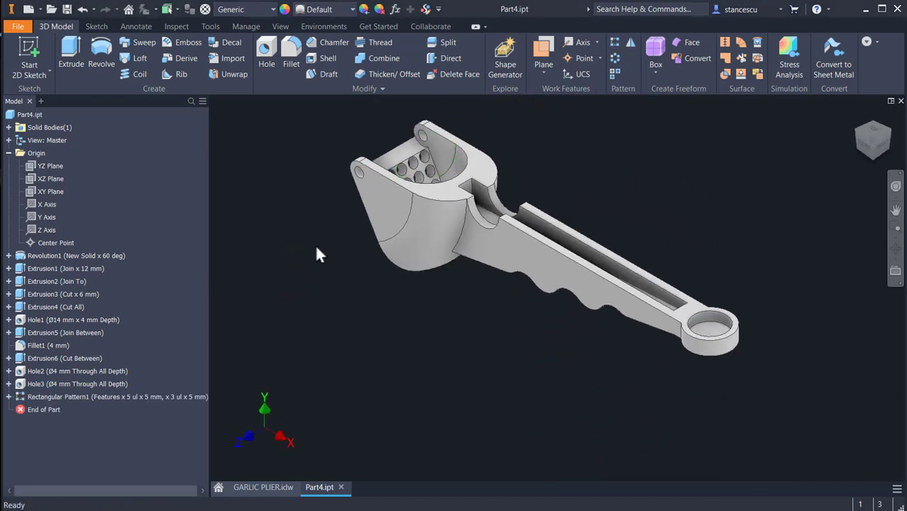
Switch to the GARLIC PLIER.idw drawing and examine the lowest row of holes in view B
click(272, 487)
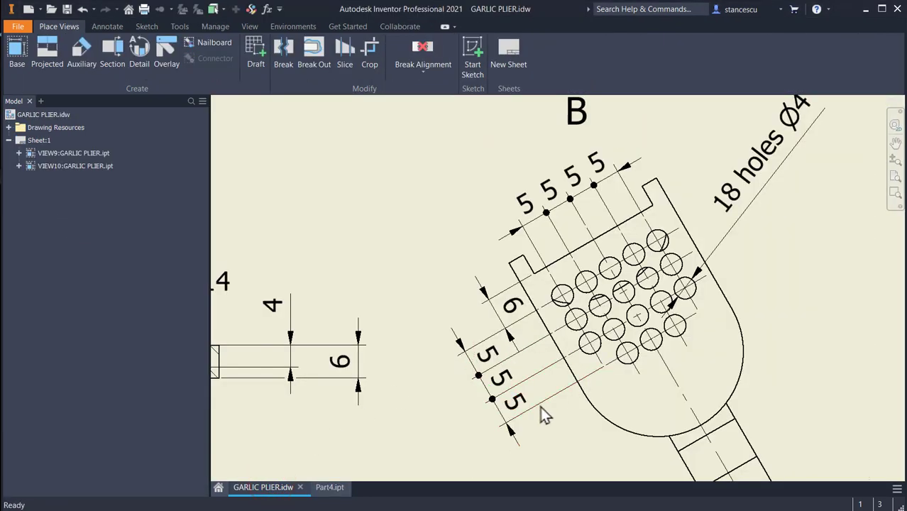
middle_drag(541, 413, 515, 338)
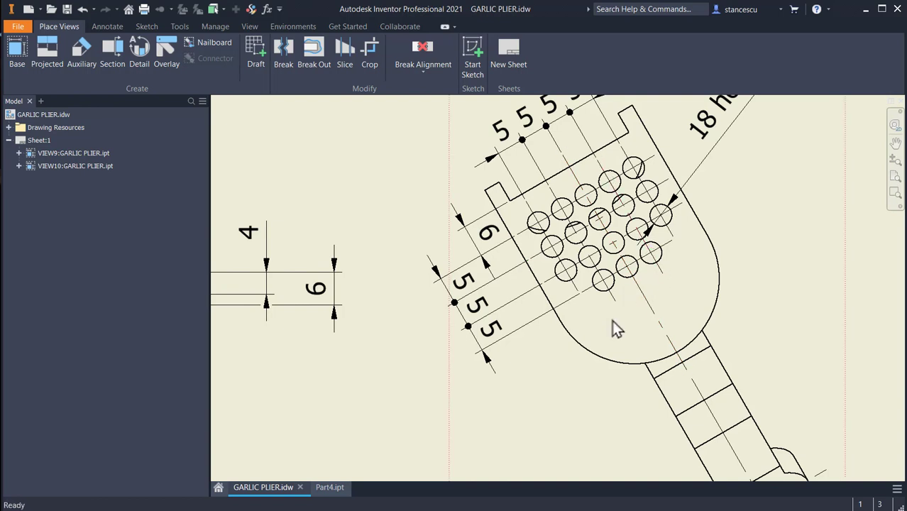
click(602, 281)
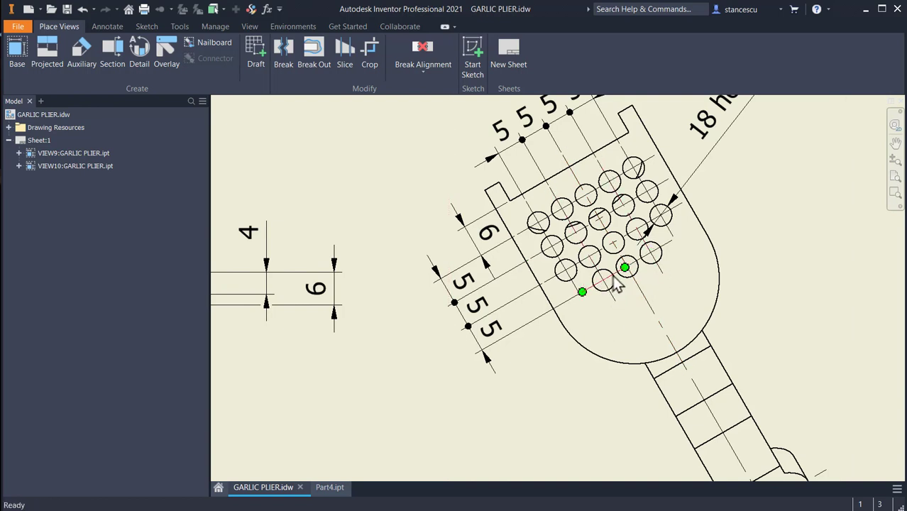
In Part4.ipt, start a sketch on the slanted plate's perforated inner face and slice the view at the sketch plane
click(334, 486)
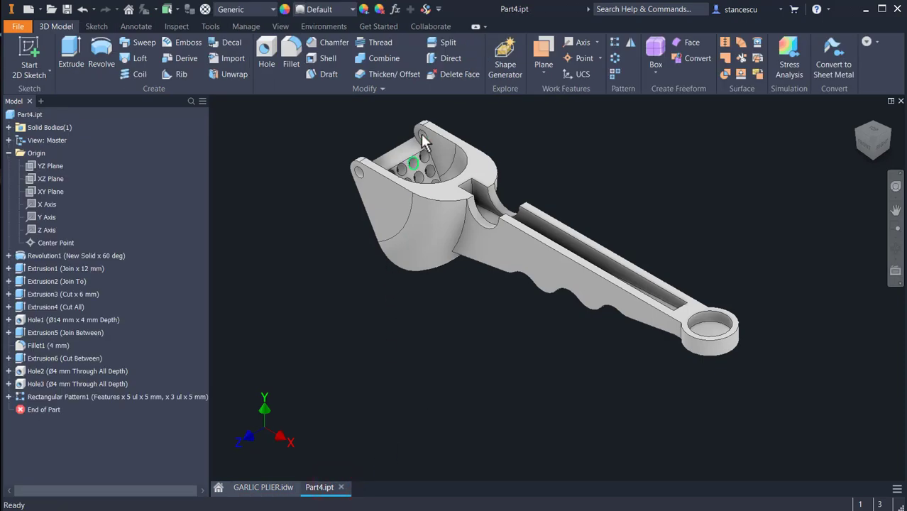
scroll(425, 170, down, 10)
scroll(423, 178, up, 5)
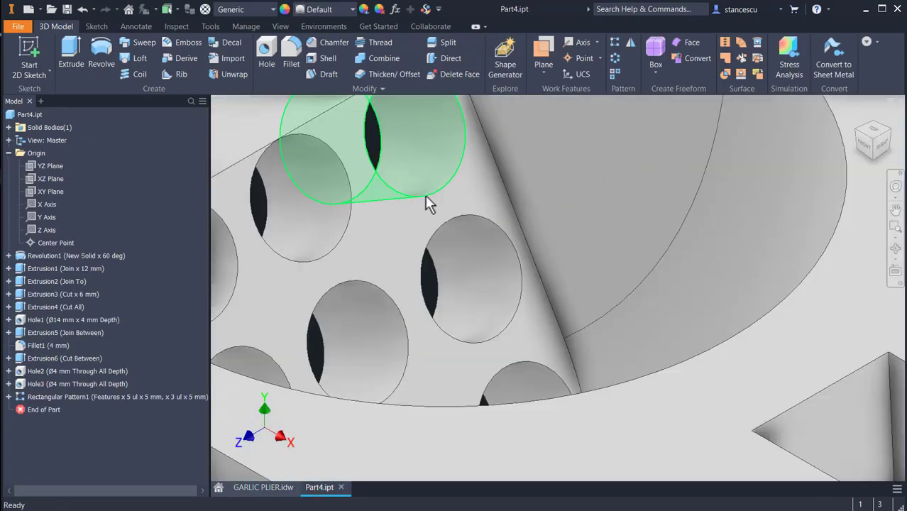
click(408, 222)
click(486, 216)
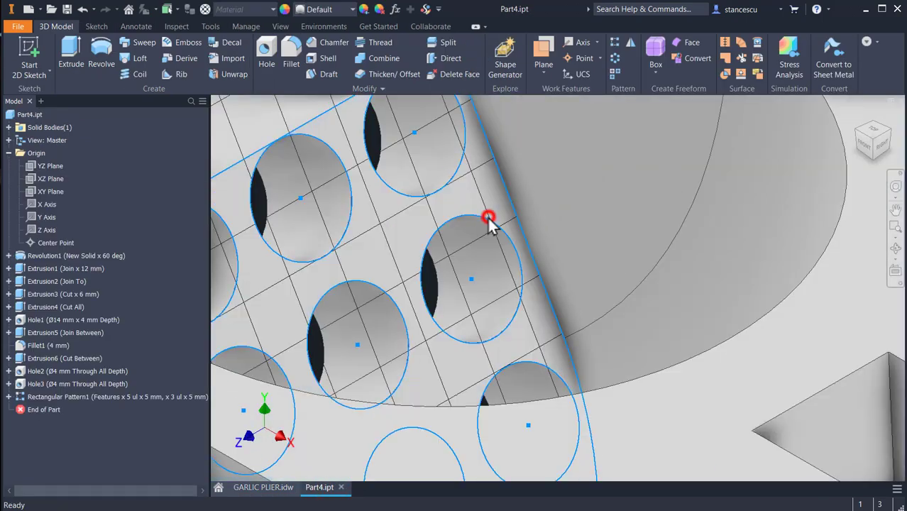
key(F7)
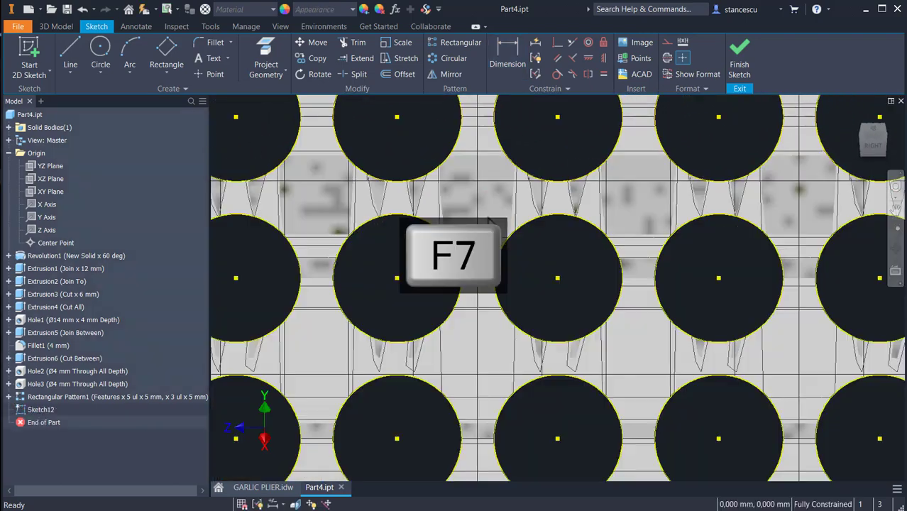
scroll(501, 259, up, 5)
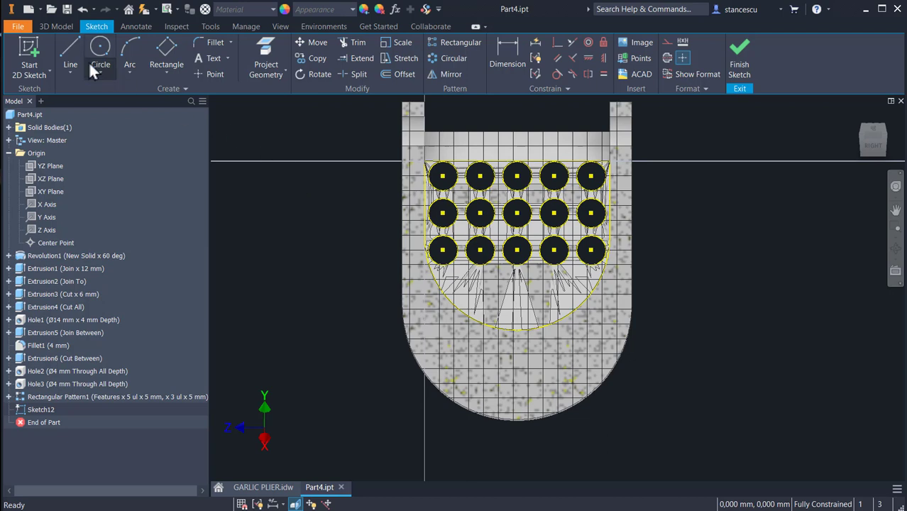
Place three sketch points side by side below the lowest row of patterned holes, within the plate's rounded end
click(217, 74)
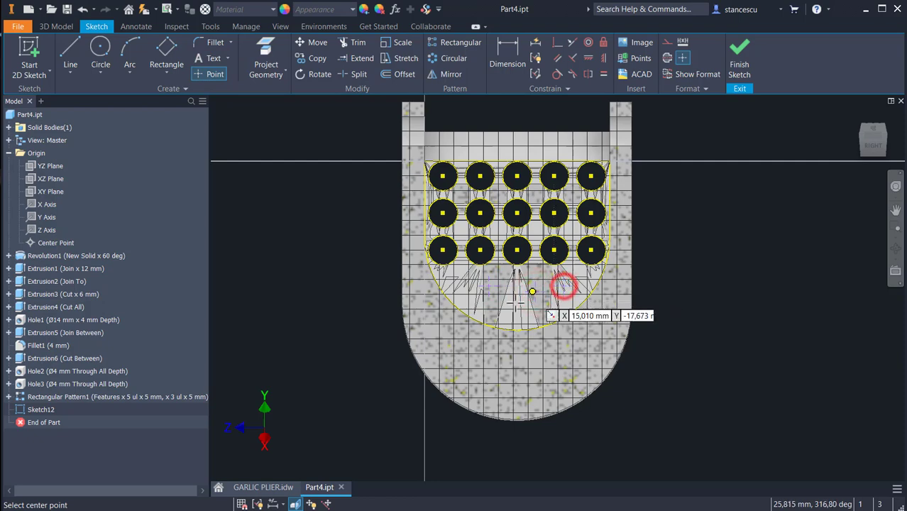
scroll(244, 433, up, 3)
scroll(312, 418, down, 3)
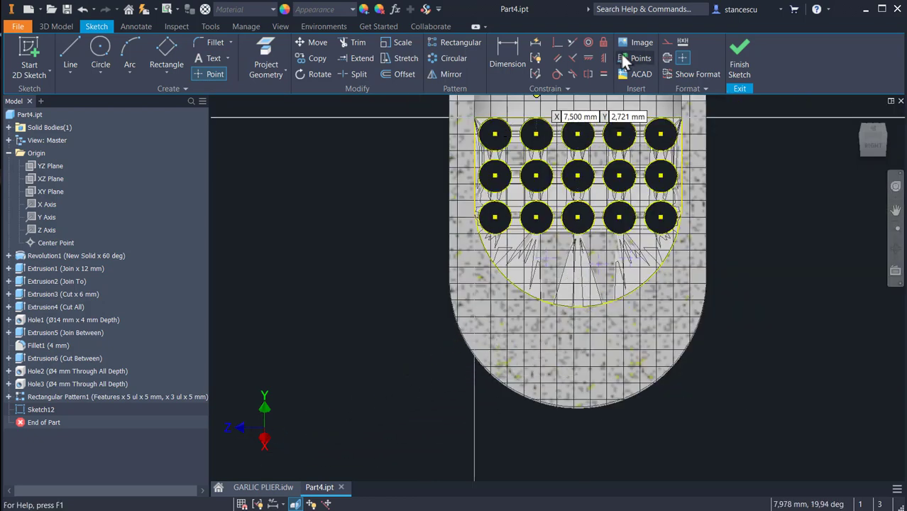
Align the three sketch points below the lowest hole row in one horizontal line with Horizontal constraints
click(588, 59)
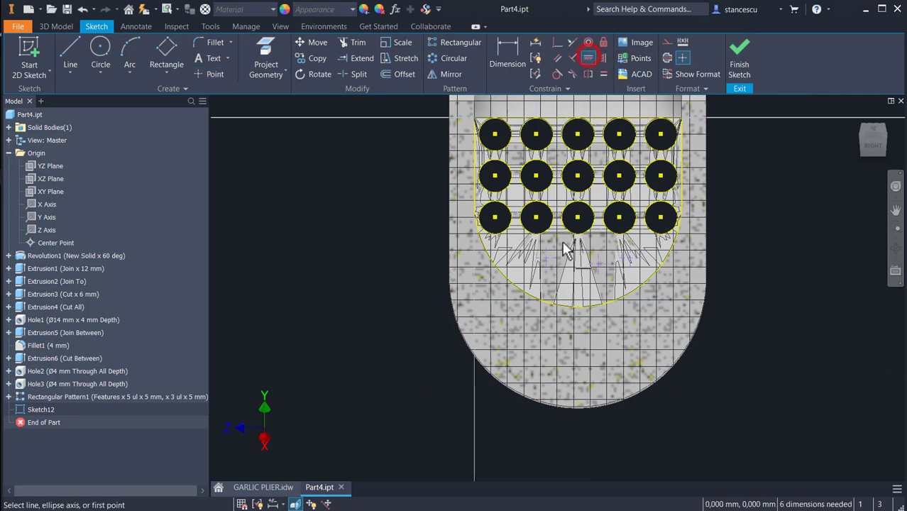
click(538, 253)
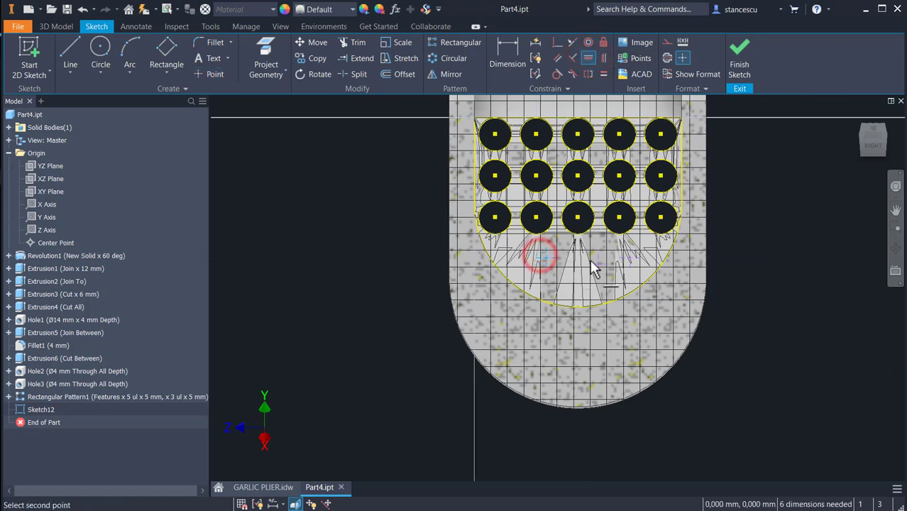
click(593, 263)
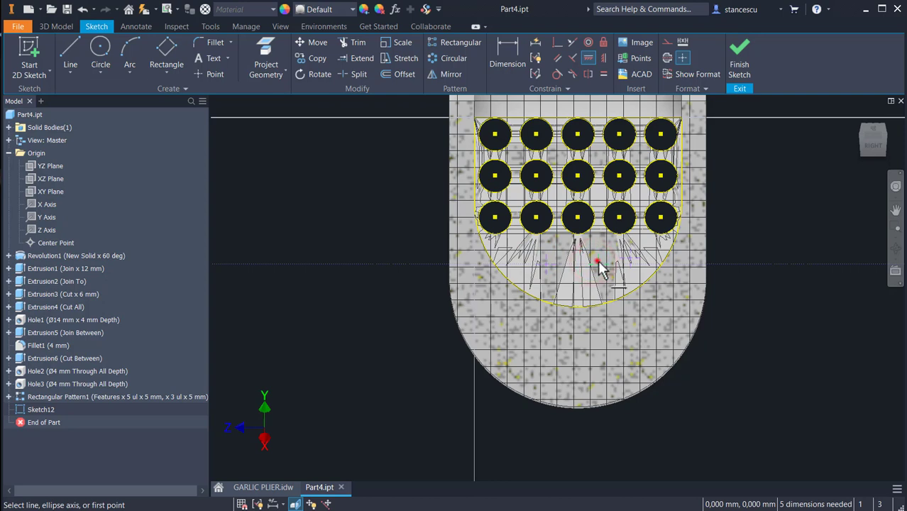
click(599, 258)
click(629, 255)
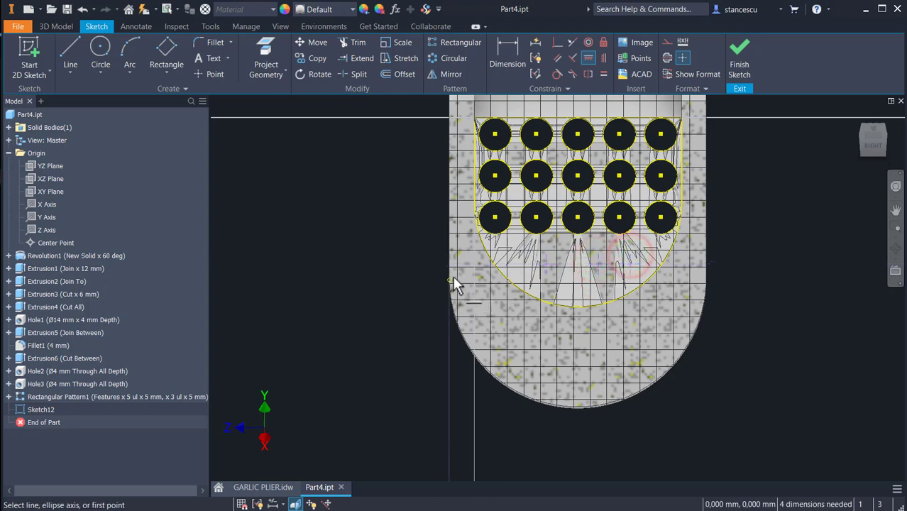
Constrain the three points vertically under the centers of the three middle holes in the lowest row
click(603, 59)
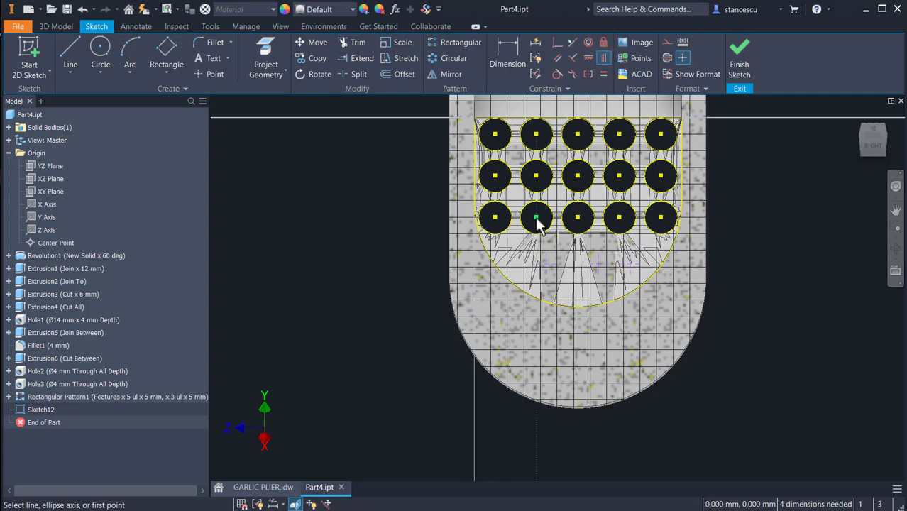
click(535, 216)
click(539, 261)
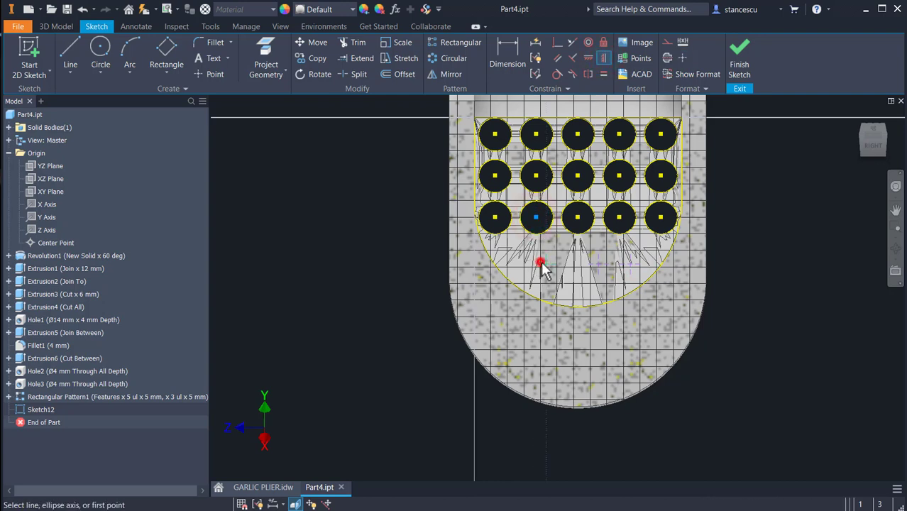
click(578, 217)
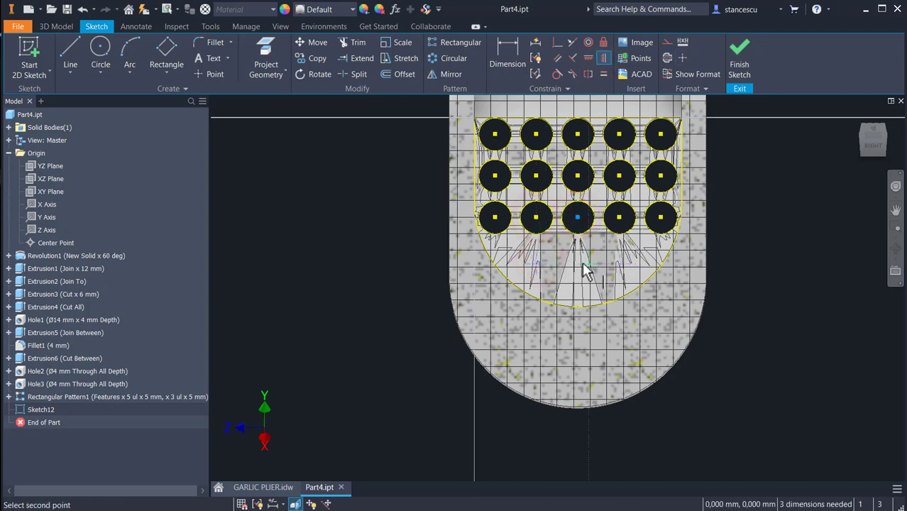
click(580, 263)
click(619, 217)
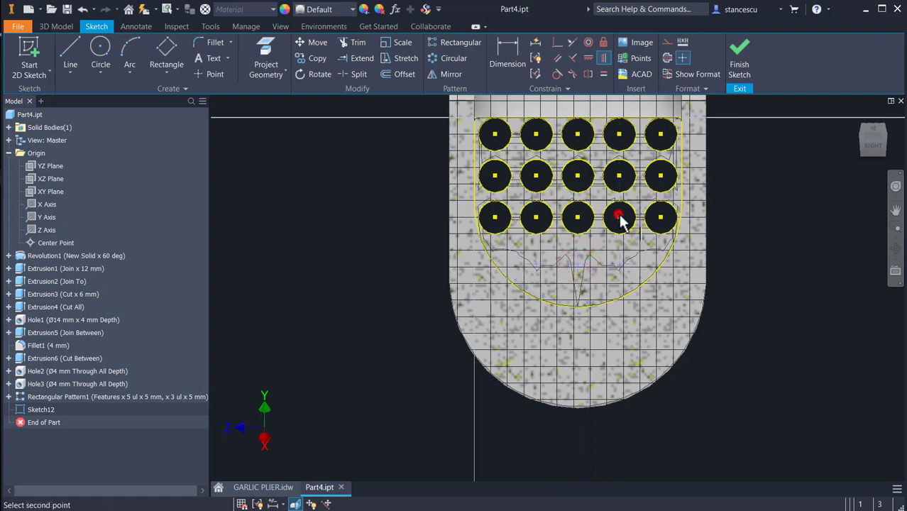
click(612, 262)
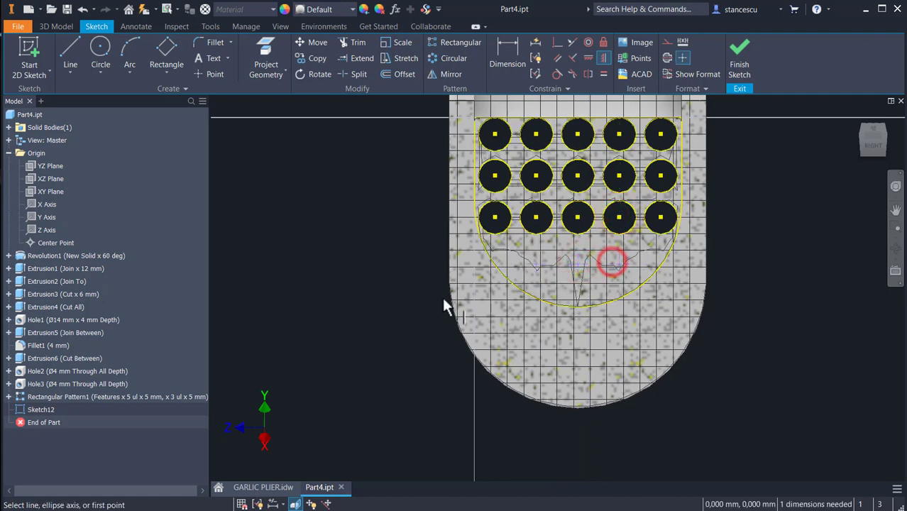
Dimension the new point row 5 mm below the lowest row of hole centers and finish the sketch
click(505, 57)
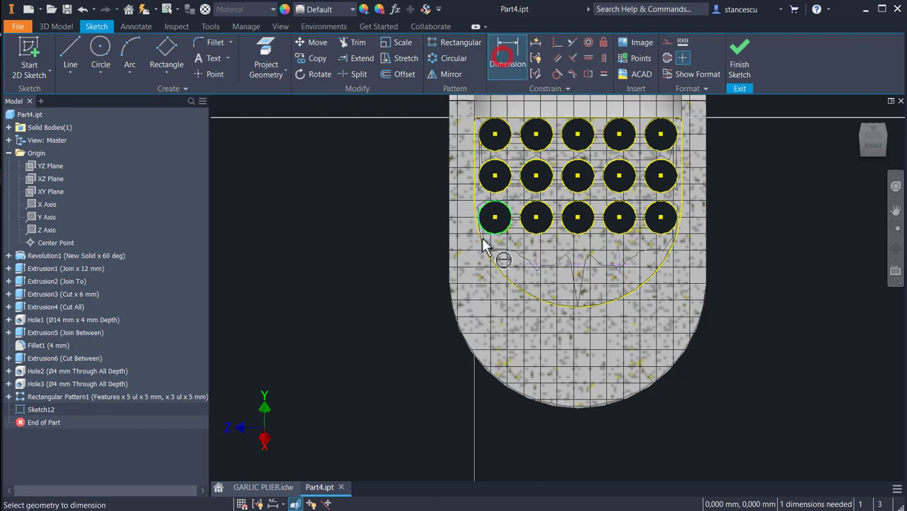
click(537, 264)
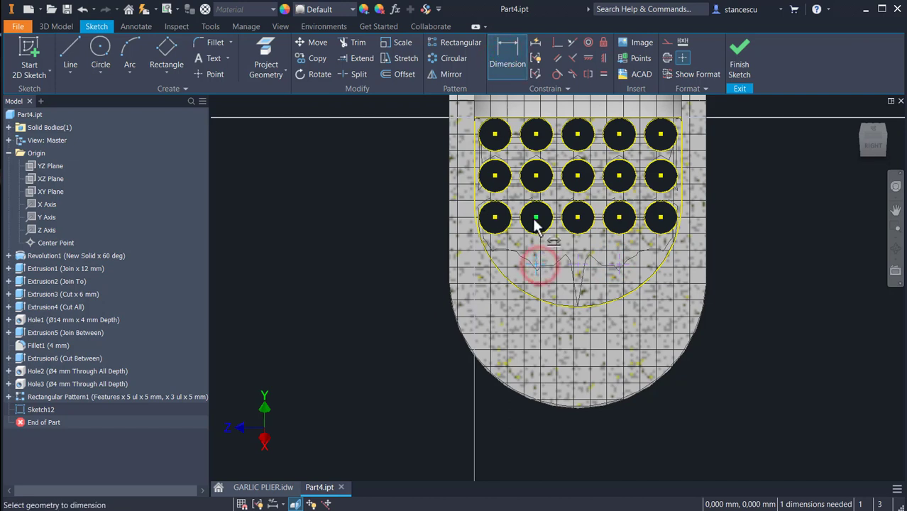
click(533, 217)
click(365, 245)
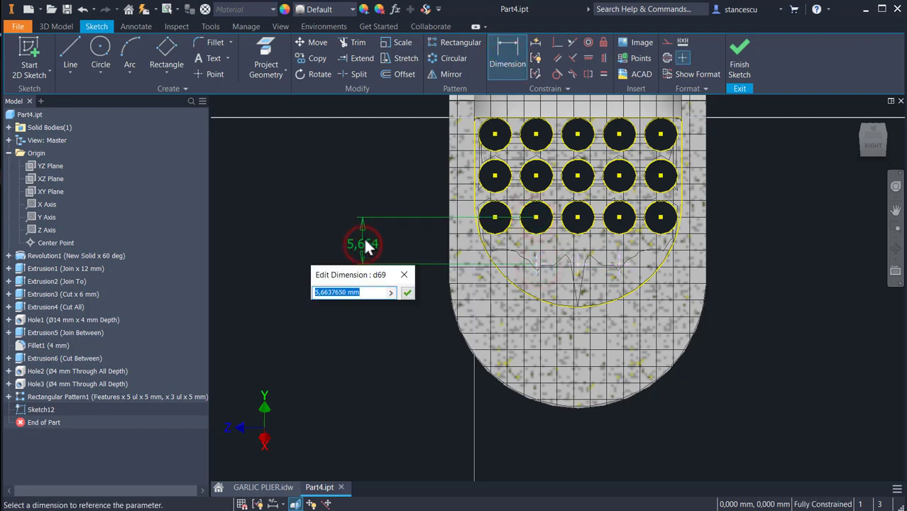
text(5)
key(Return)
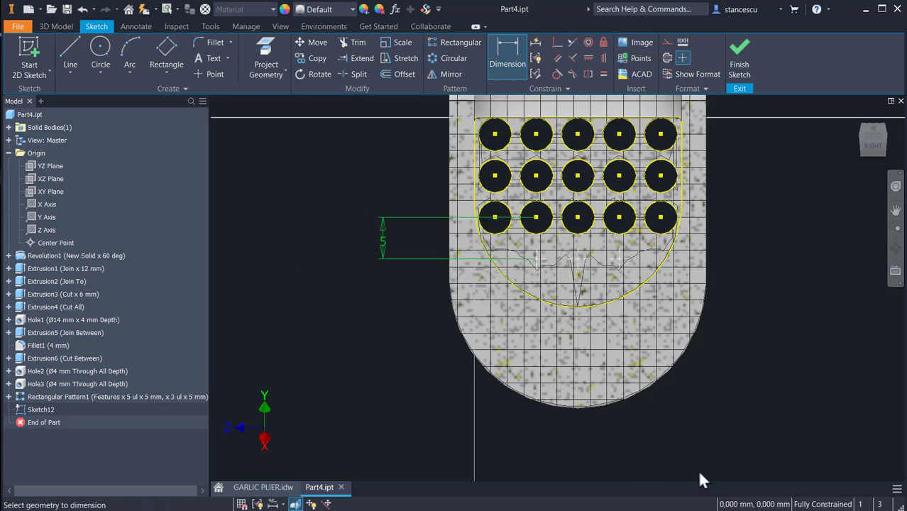
click(741, 62)
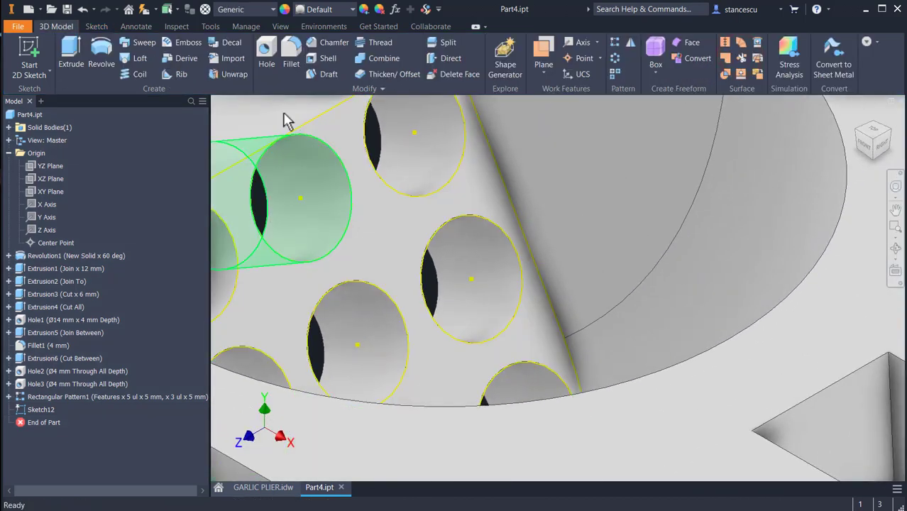
Create 4 mm through-all holes at the three sketch points on the slanted plate
click(265, 50)
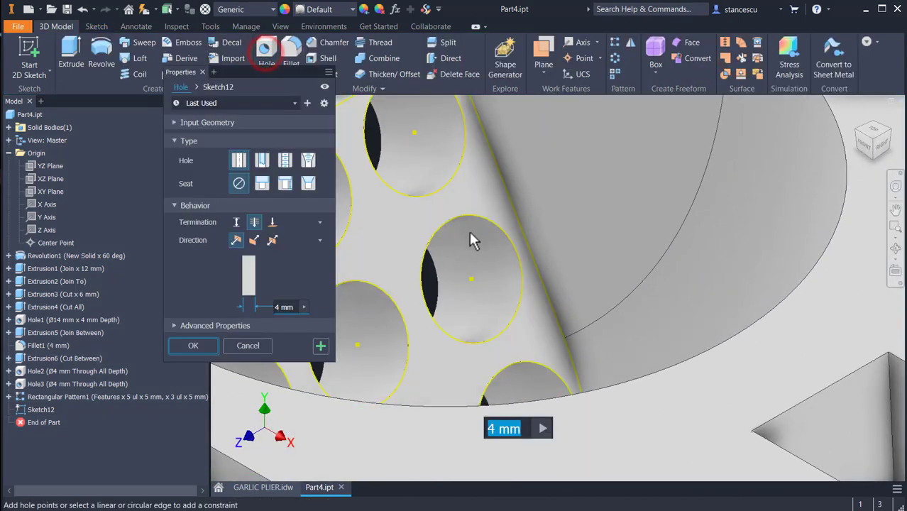
shift+middle_drag(461, 282, 613, 243)
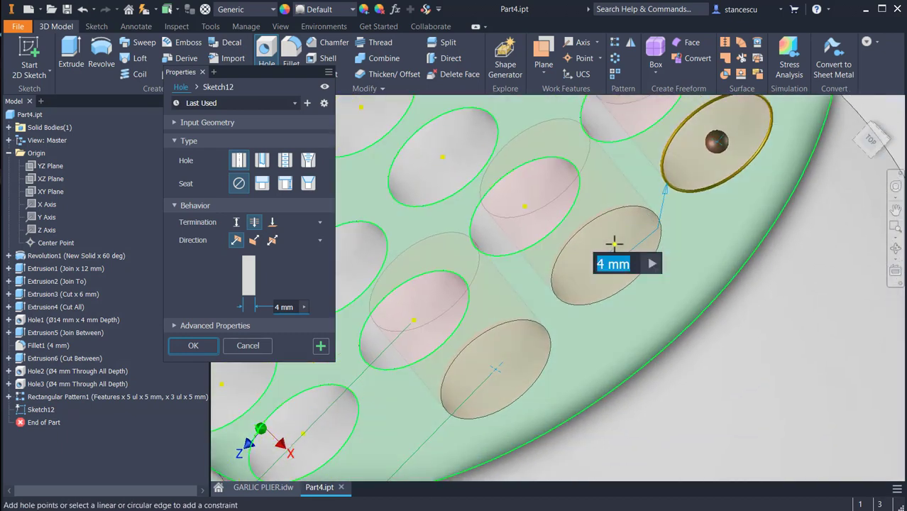
click(192, 343)
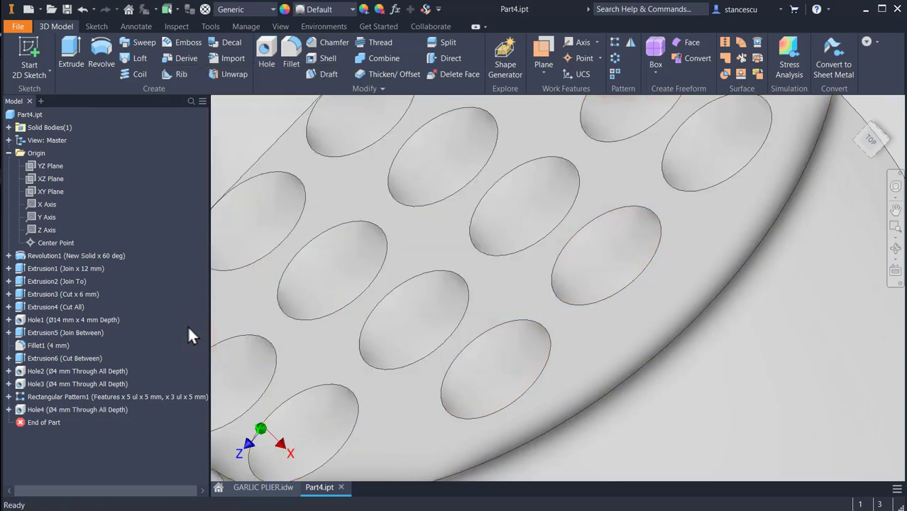
key(F6)
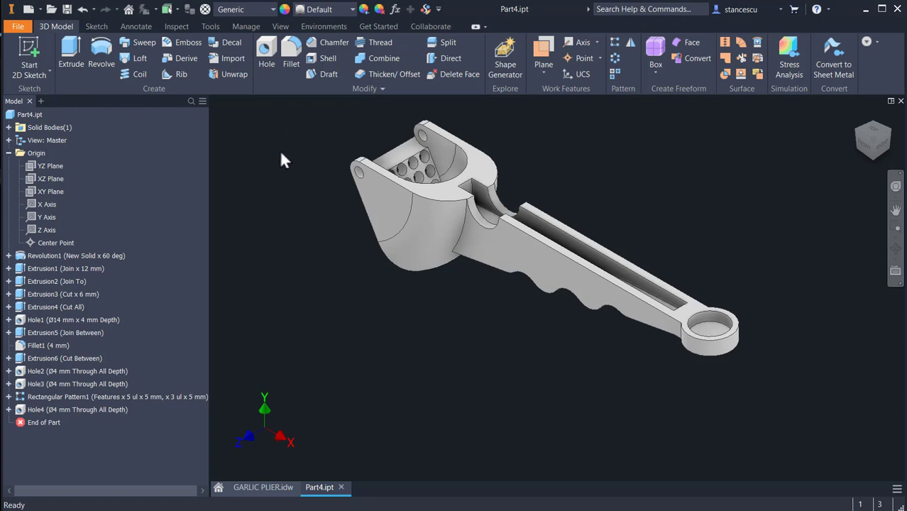
Assign the material Steel, Cast to the part
click(237, 10)
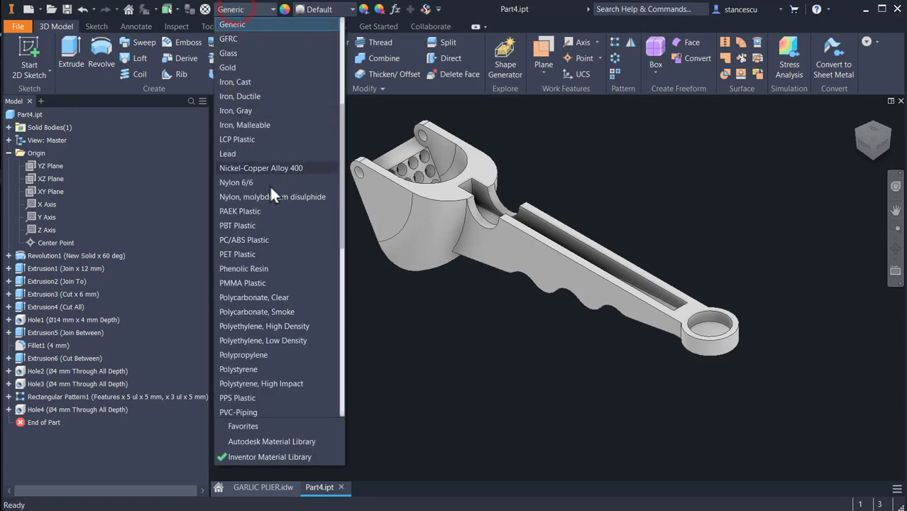
scroll(264, 211, down, 7)
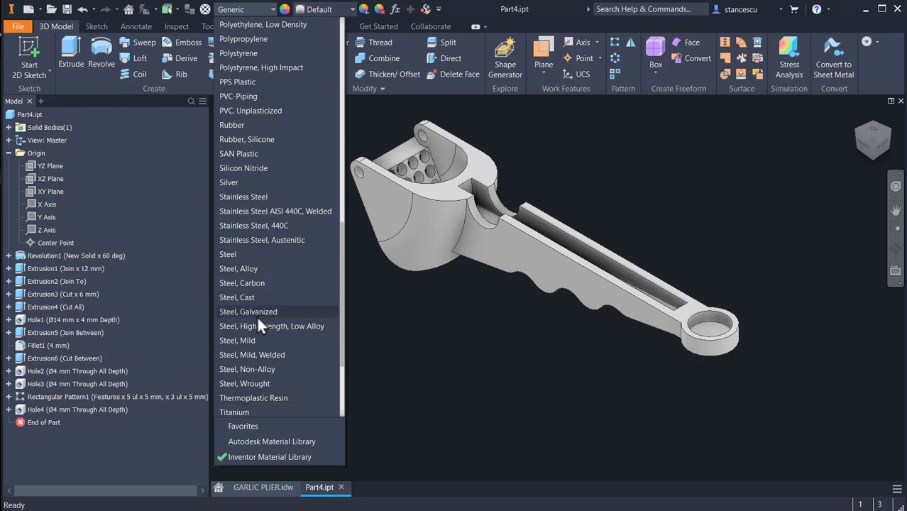
scroll(256, 315, down, 1)
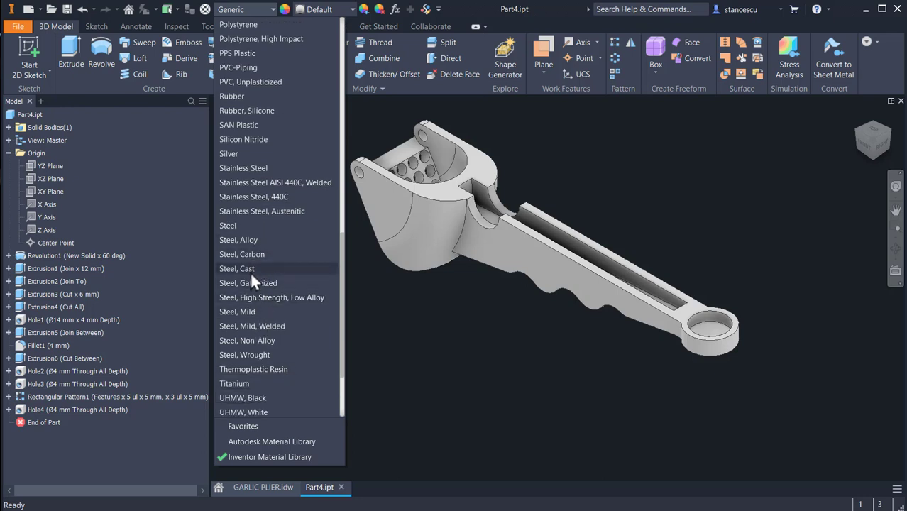
click(250, 269)
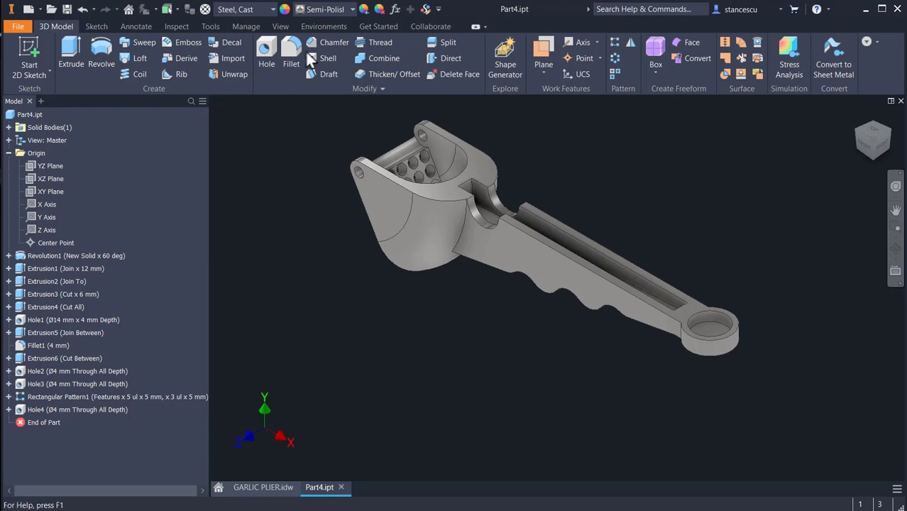
Set the part's appearance to Steel - Cast
click(324, 9)
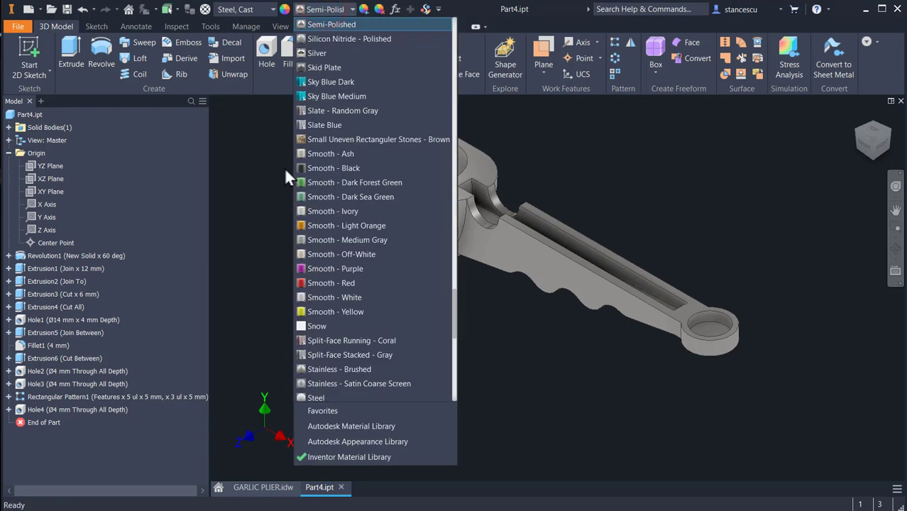
scroll(375, 270, down, 1)
scroll(376, 273, down, 1)
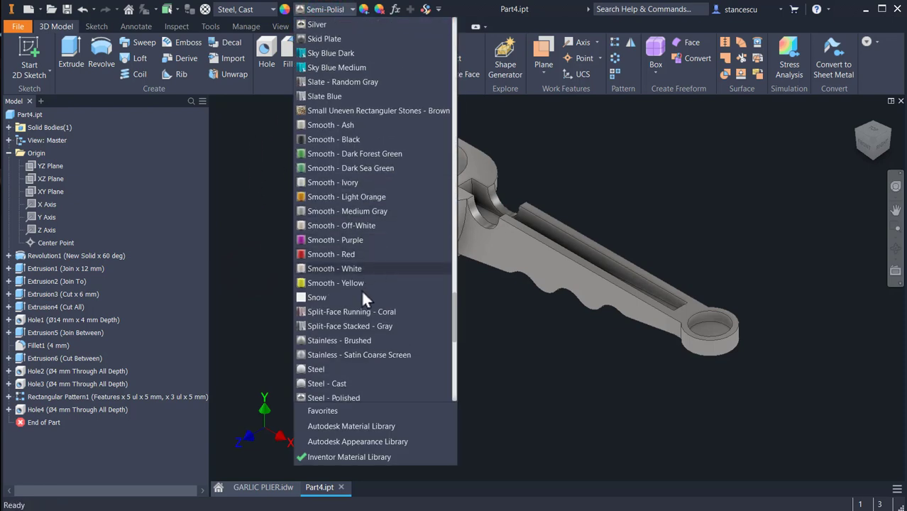
click(327, 378)
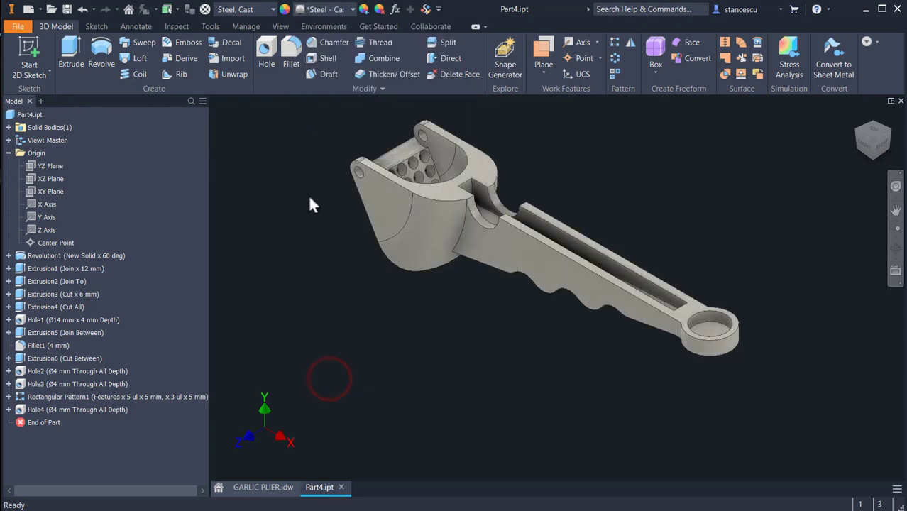
Examine the appearance on the cup's inner side faces and upper rim face from several angles
scroll(365, 212, up, 1)
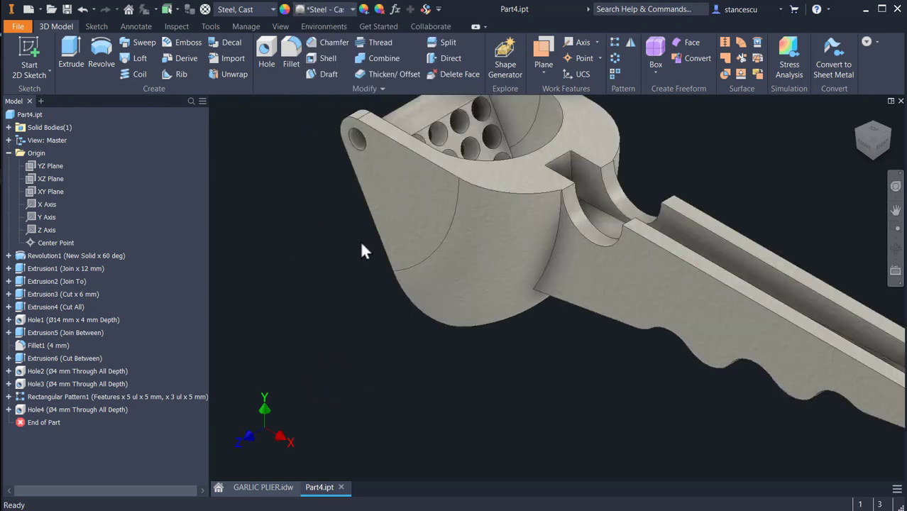
scroll(366, 251, up, 2)
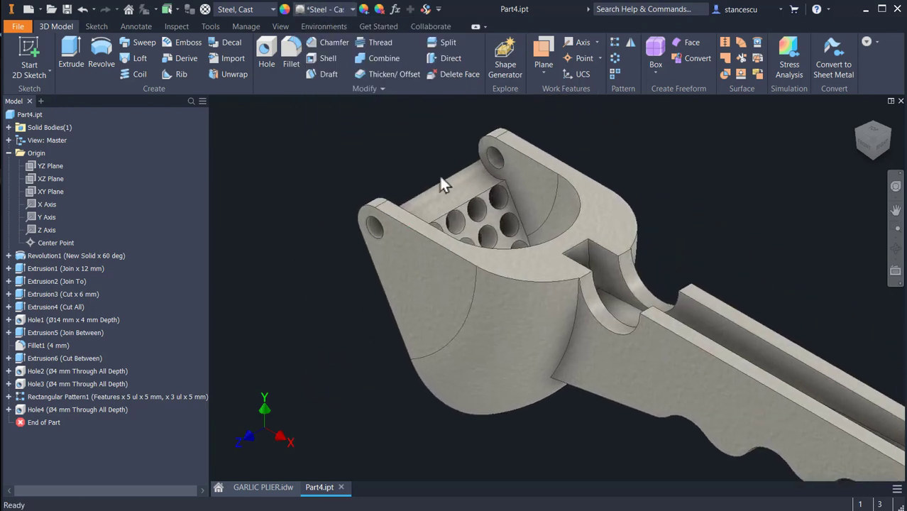
click(510, 175)
shift+middle_drag(484, 256, 425, 292)
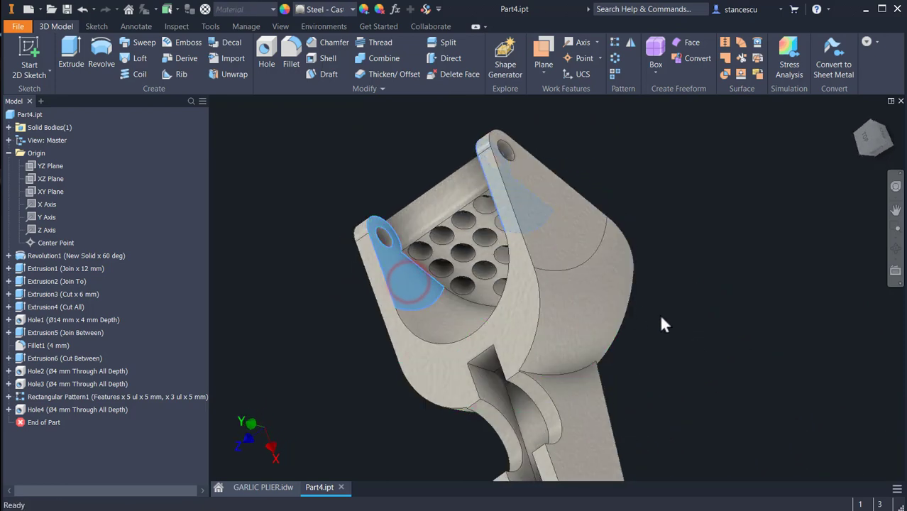
click(509, 321)
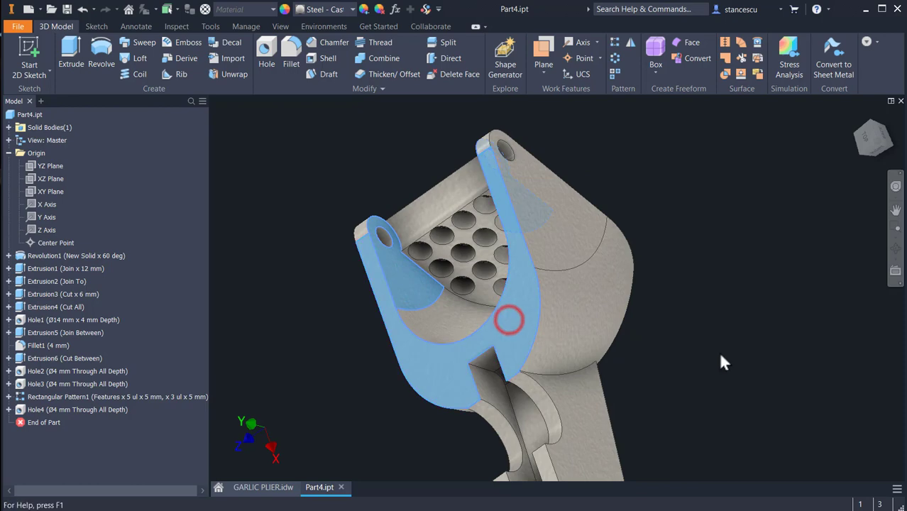
shift+middle_drag(694, 365, 753, 325)
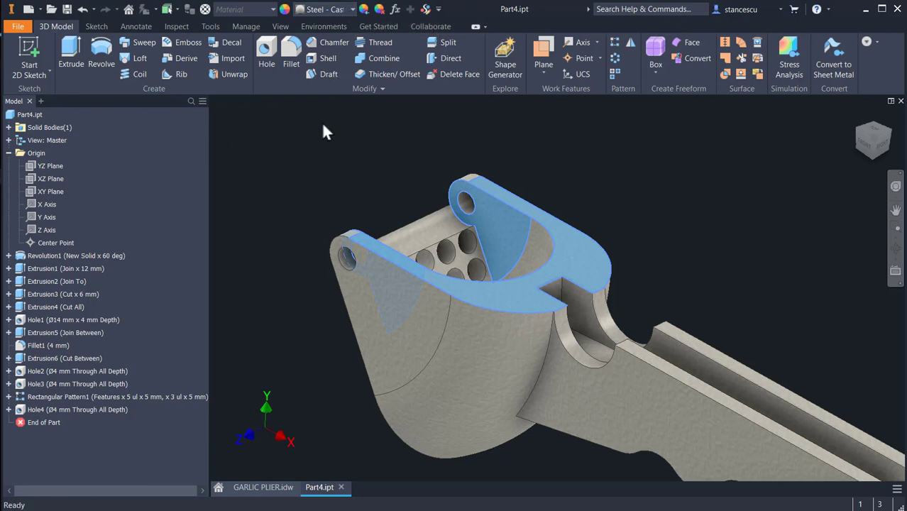
key(Escape)
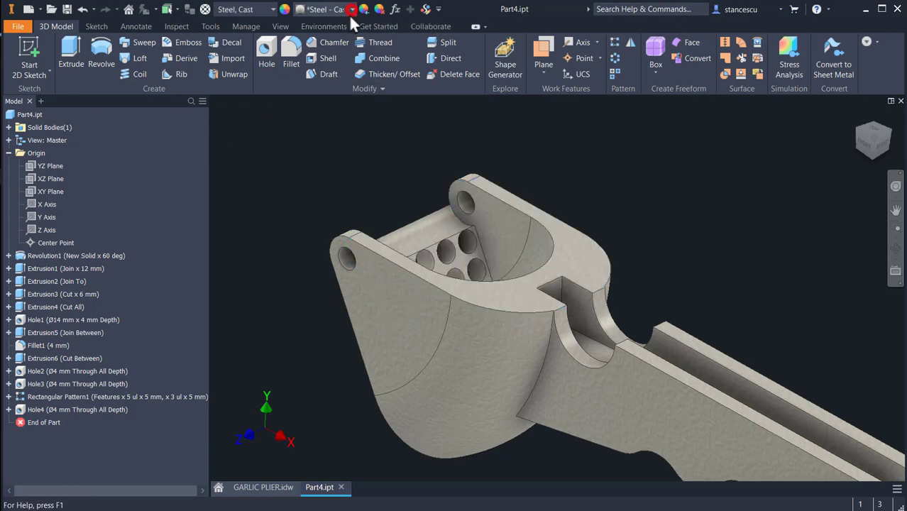
Set the whole part's appearance to Steel - Polished
click(351, 15)
click(321, 25)
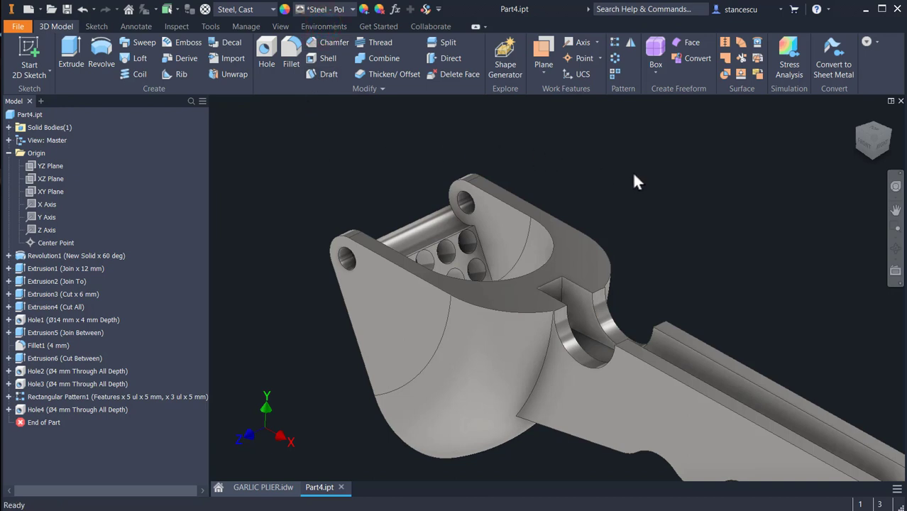
key(F6)
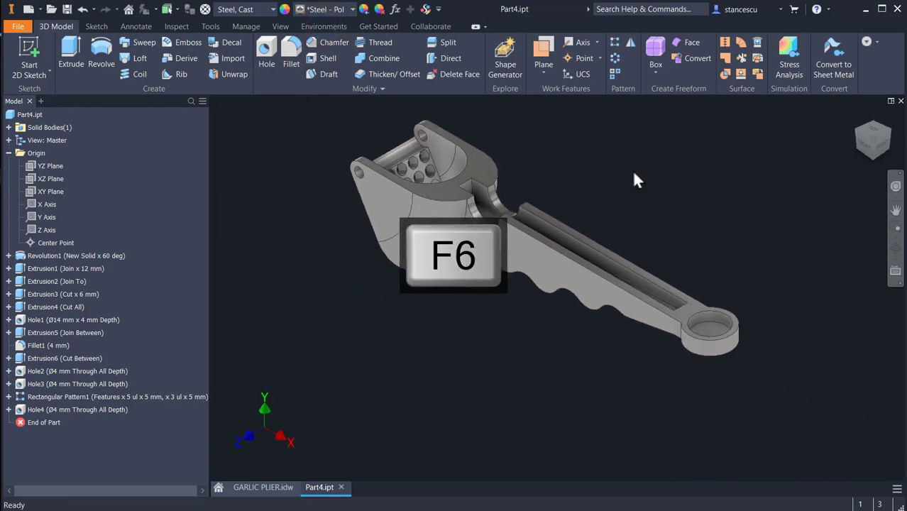
Update the physical iProperties of Part4.ipt and check the part's mass, area and volume
click(24, 116)
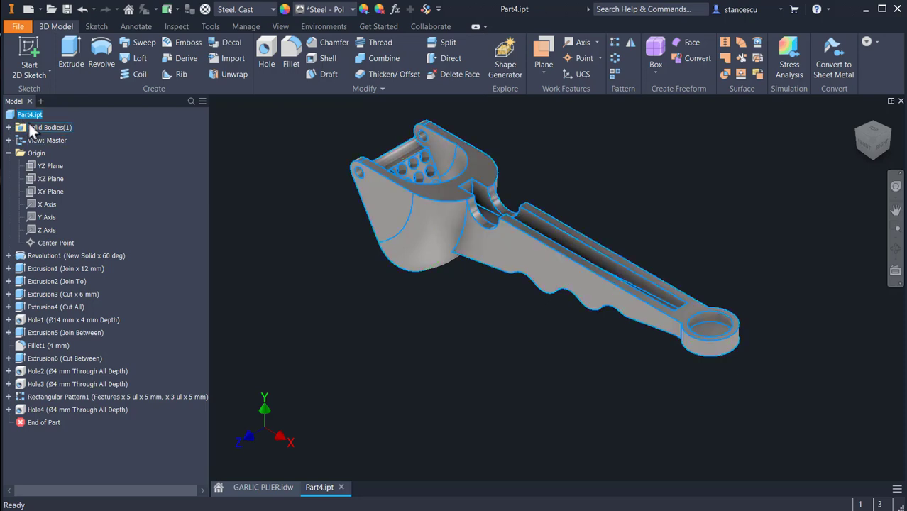
right_click(25, 119)
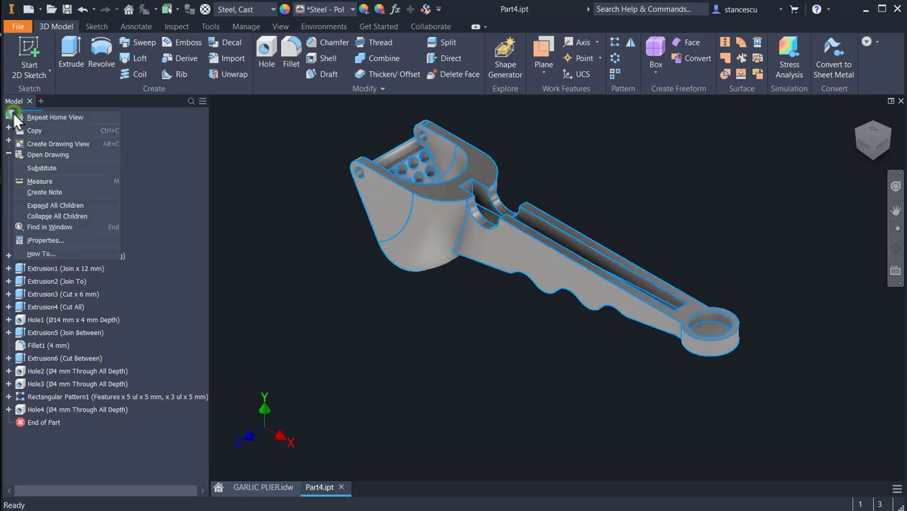
click(46, 239)
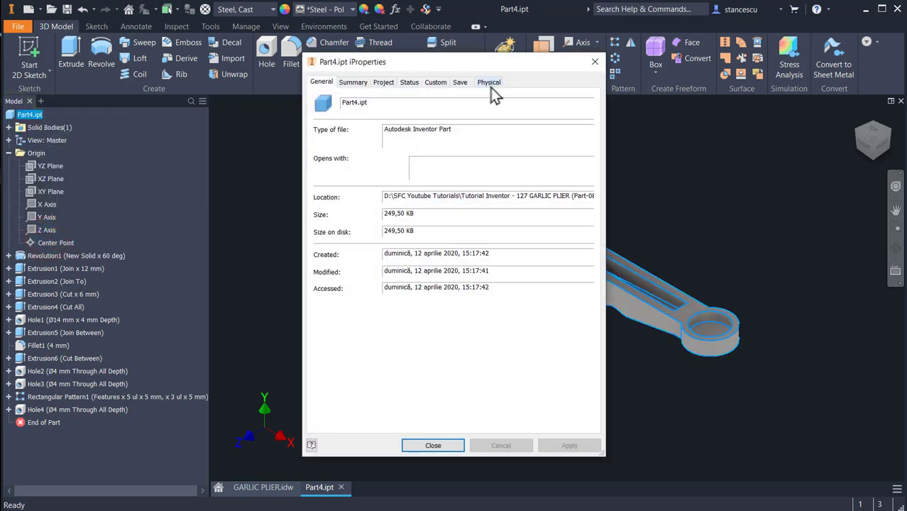
click(490, 85)
click(553, 110)
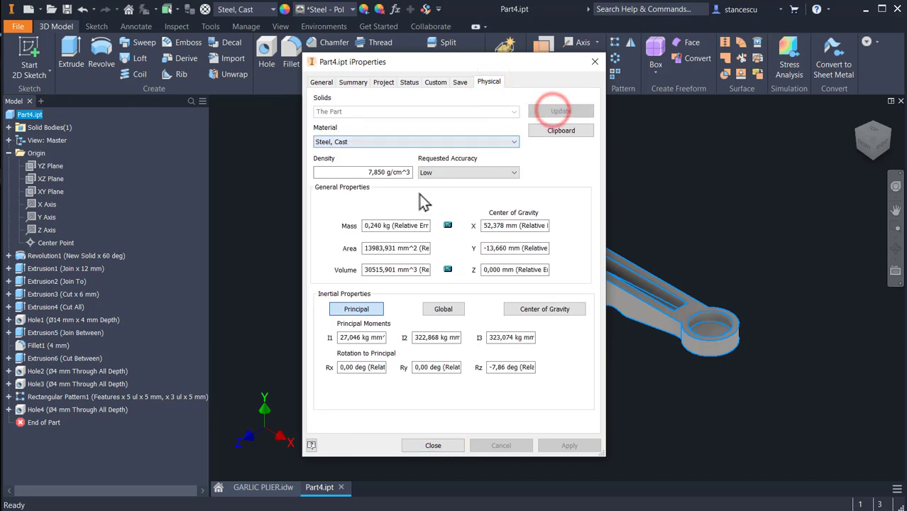
click(434, 447)
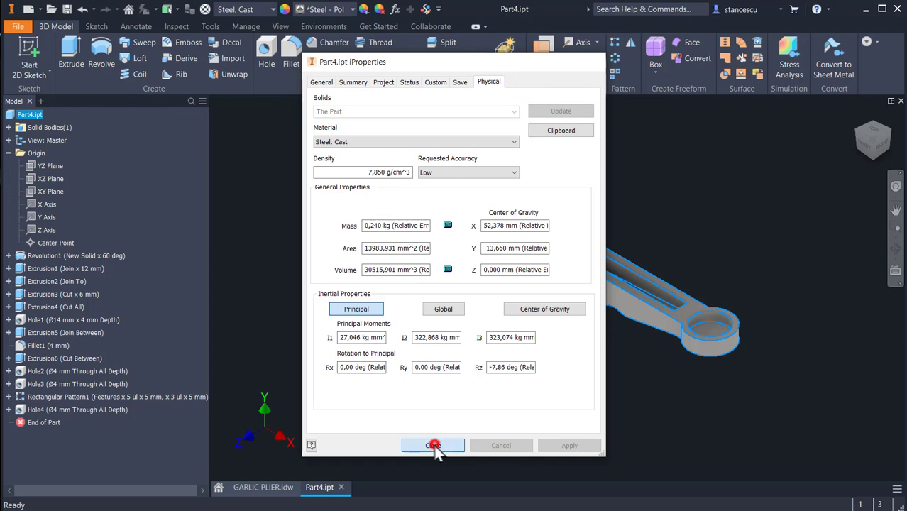